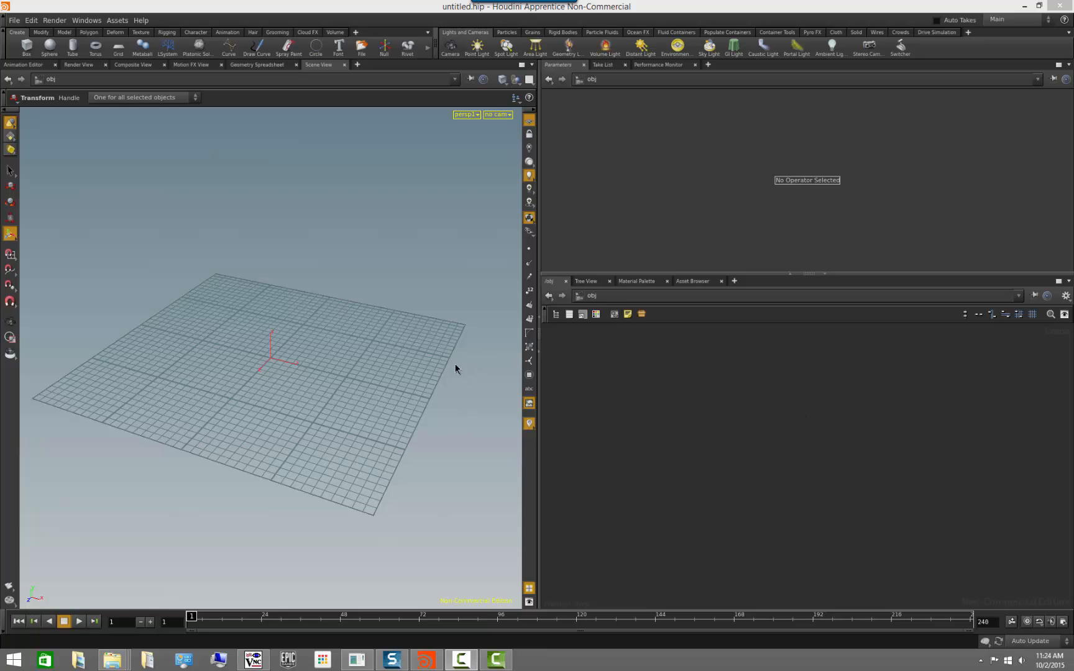
# Create a Geometry object in the object network and go inside it.
pyautogui.press('Escape')
pyautogui.moveTo(455, 368); pyautogui.dragTo(410, 438)
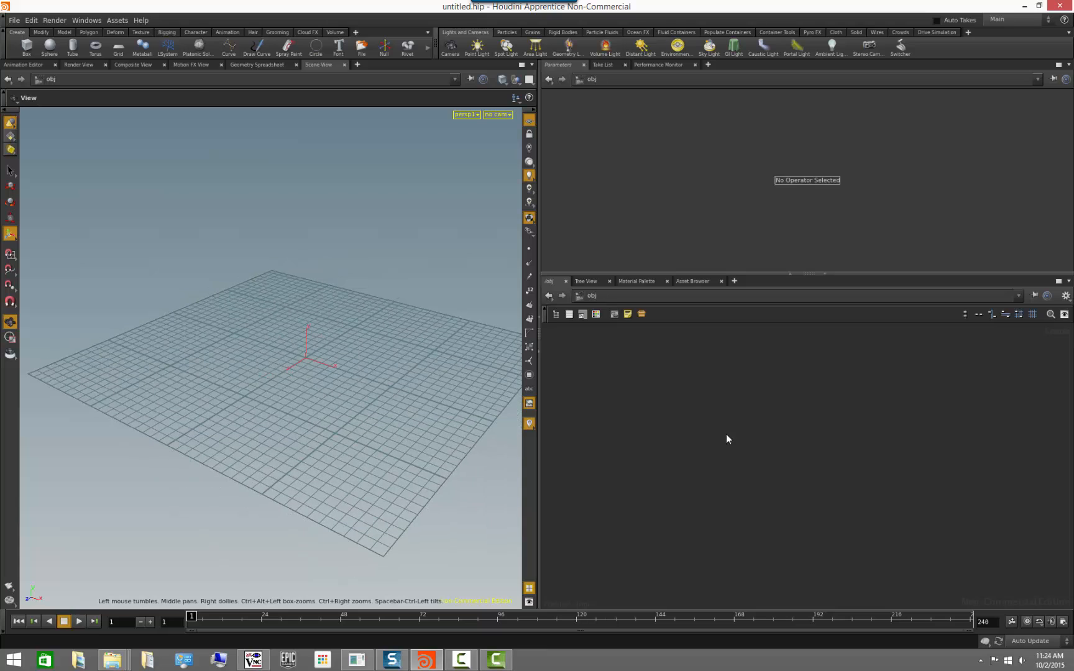
pyautogui.press('Tab')
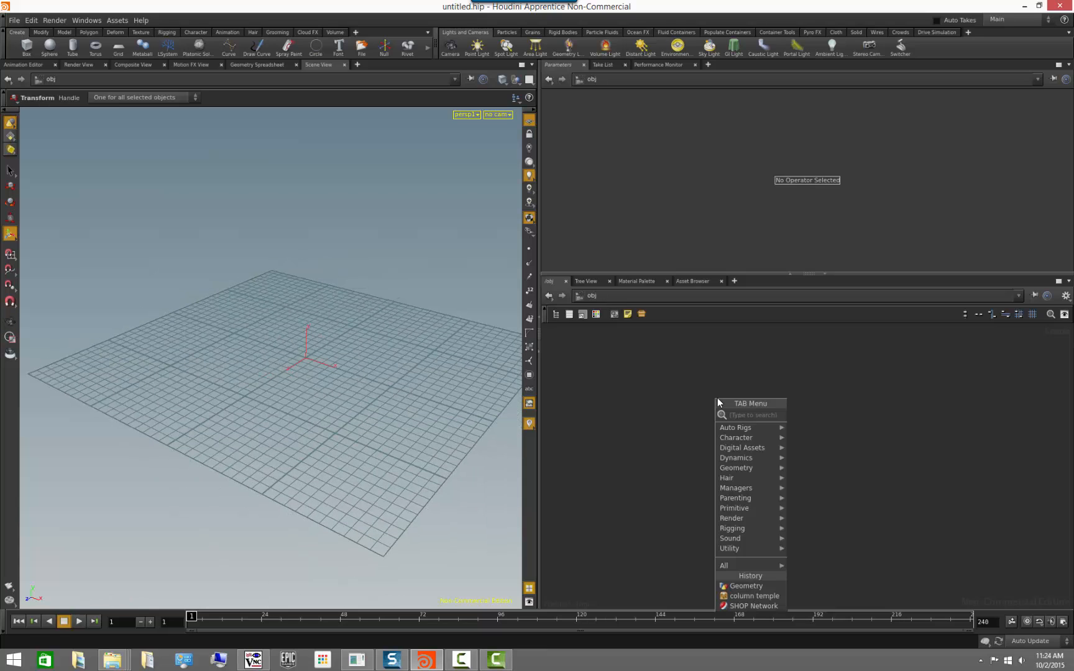
pyautogui.write('geom')
pyautogui.press('Return')
pyautogui.press('Return')
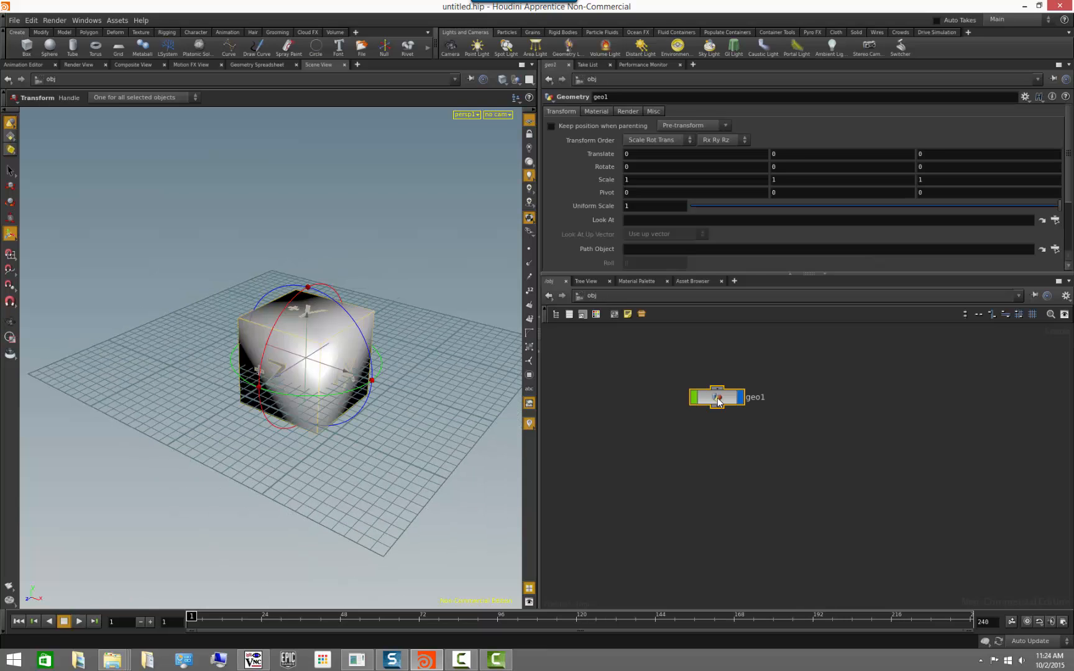
pyautogui.doubleClick(717, 397)
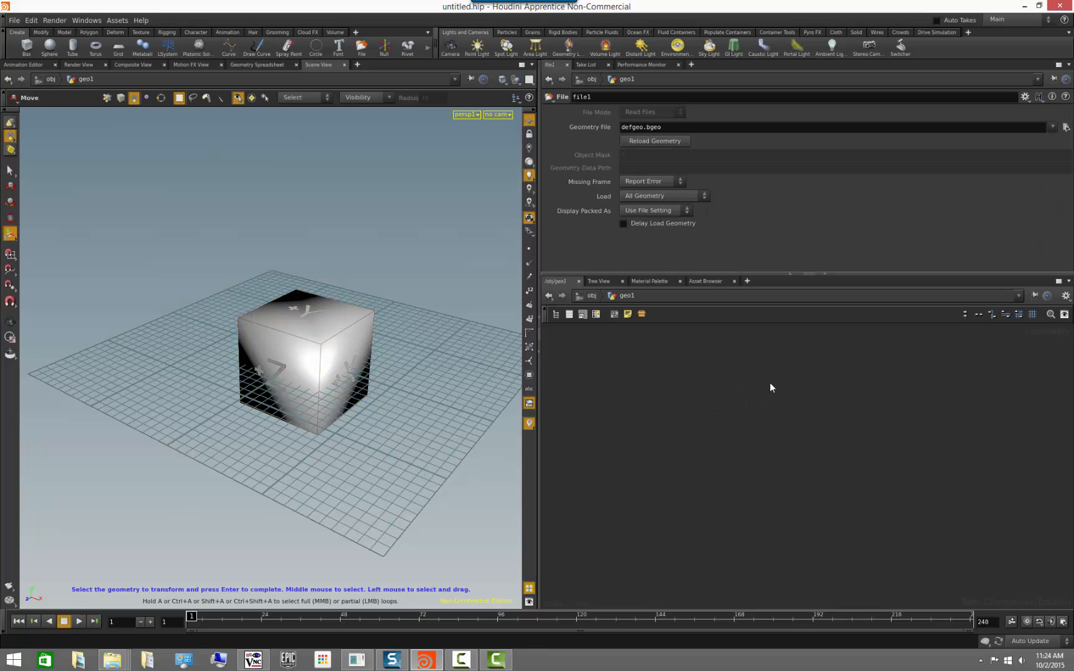
# Add a Sphere node beside the default File node and make it the displayed and rendered node.
pyautogui.press('g')
pyautogui.moveTo(837, 476); pyautogui.dragTo(852, 445, button='right')
pyautogui.moveTo(852, 445); pyautogui.dragTo(744, 525, button='middle')
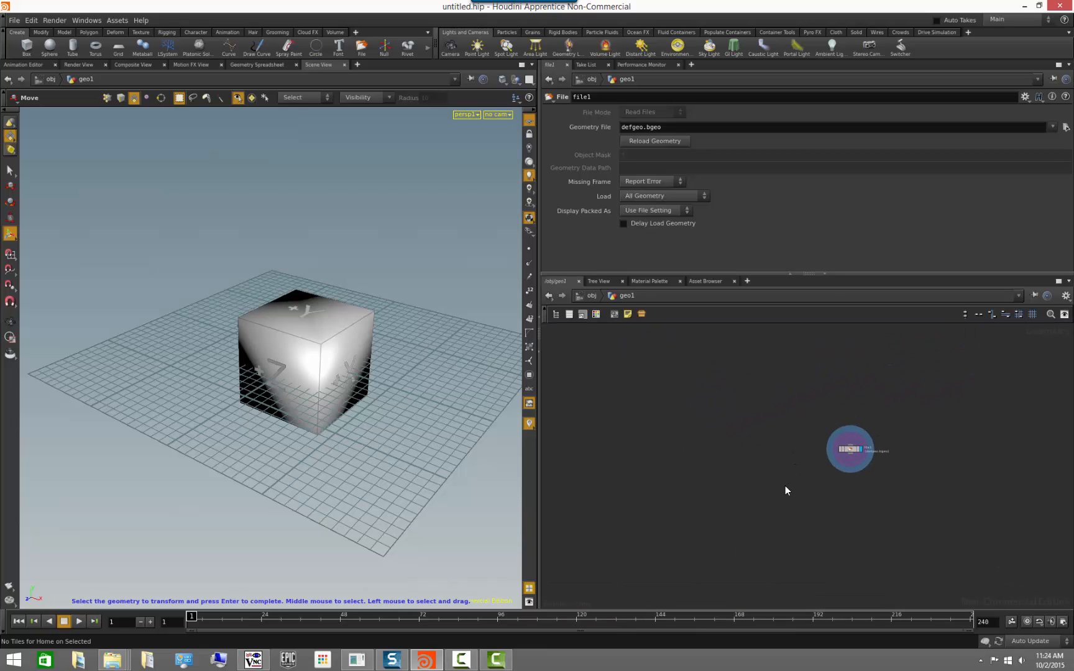
pyautogui.moveTo(788, 390); pyautogui.dragTo(939, 517)
pyautogui.press('g')
pyautogui.click(791, 521)
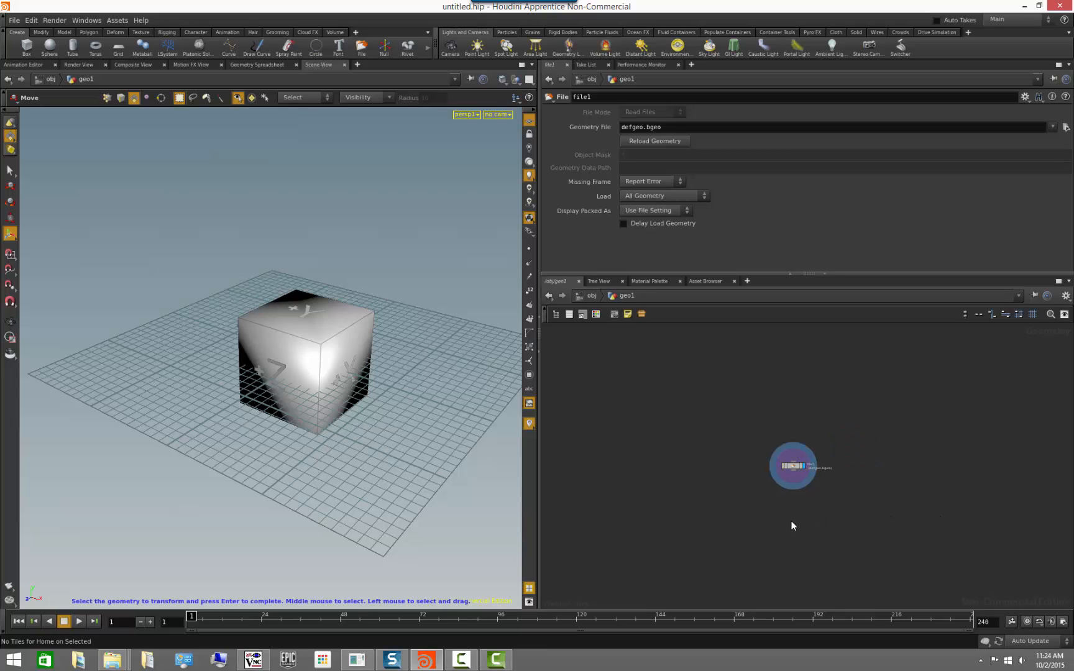
pyautogui.moveTo(783, 521); pyautogui.dragTo(831, 519, button='right')
pyautogui.moveTo(831, 520); pyautogui.dragTo(756, 493, button='middle')
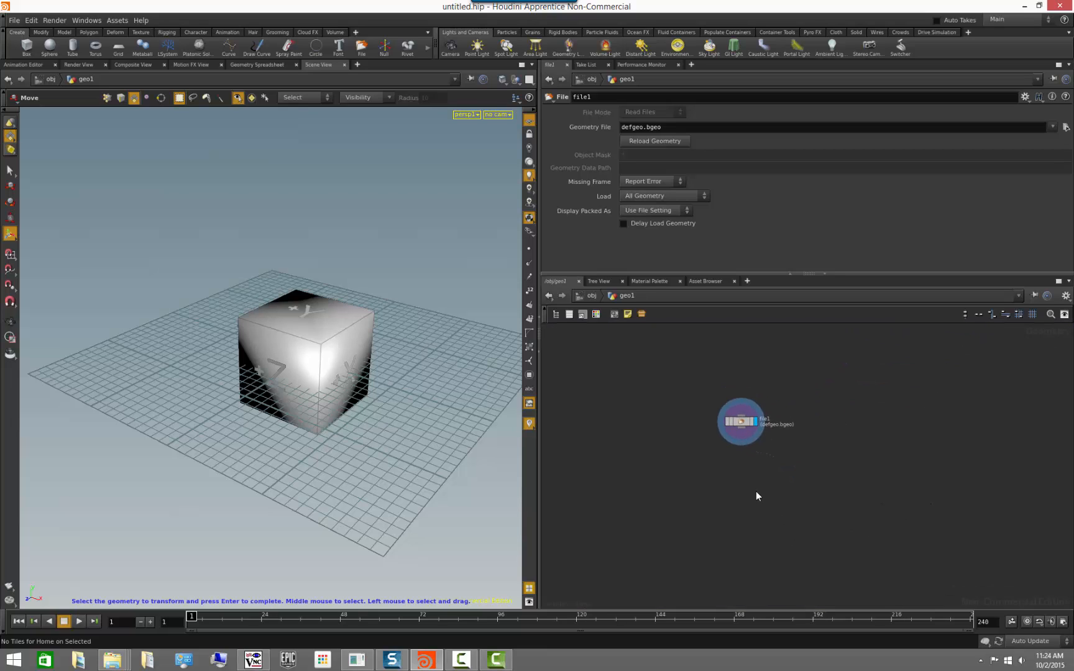
pyautogui.moveTo(838, 466); pyautogui.dragTo(826, 394, button='middle')
pyautogui.press('Tab')
pyautogui.write('spher')
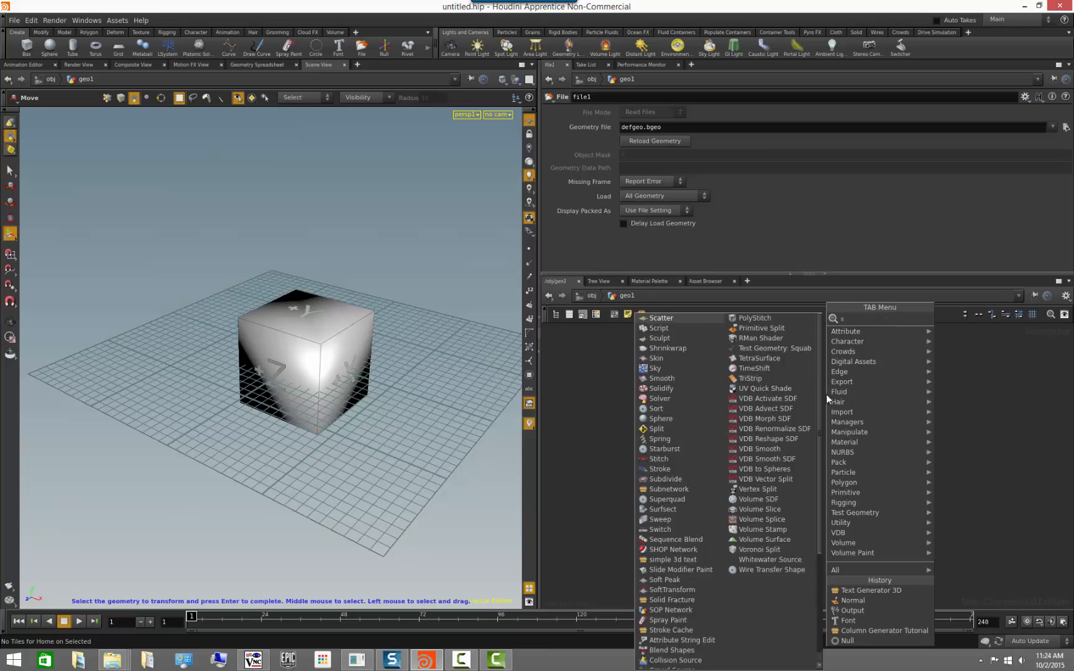
pyautogui.press('Return')
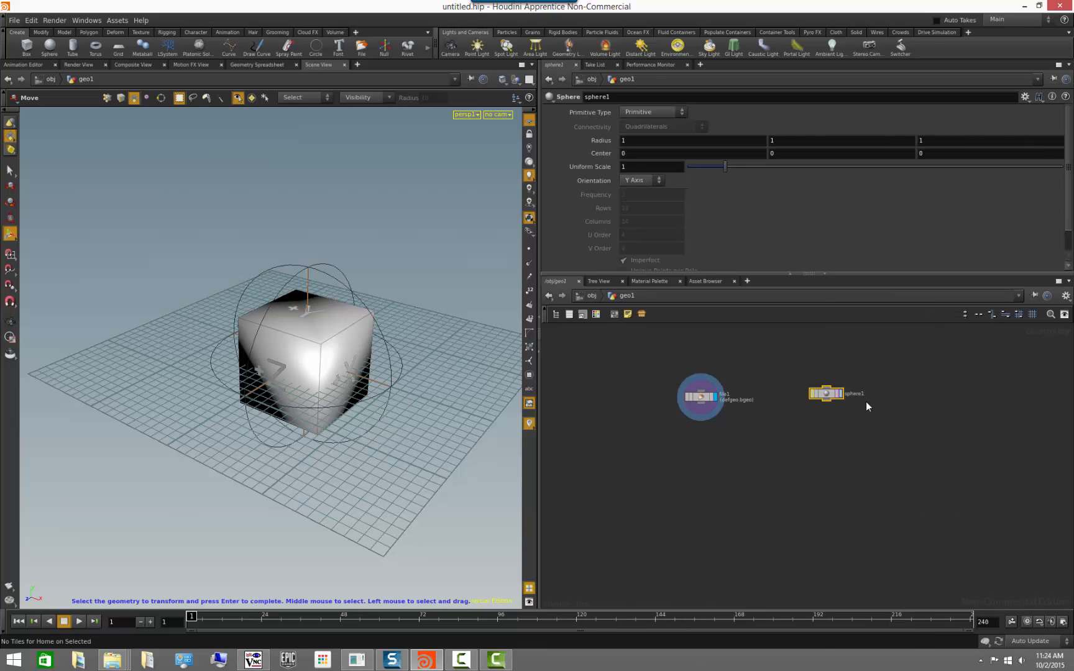
pyautogui.click(838, 393)
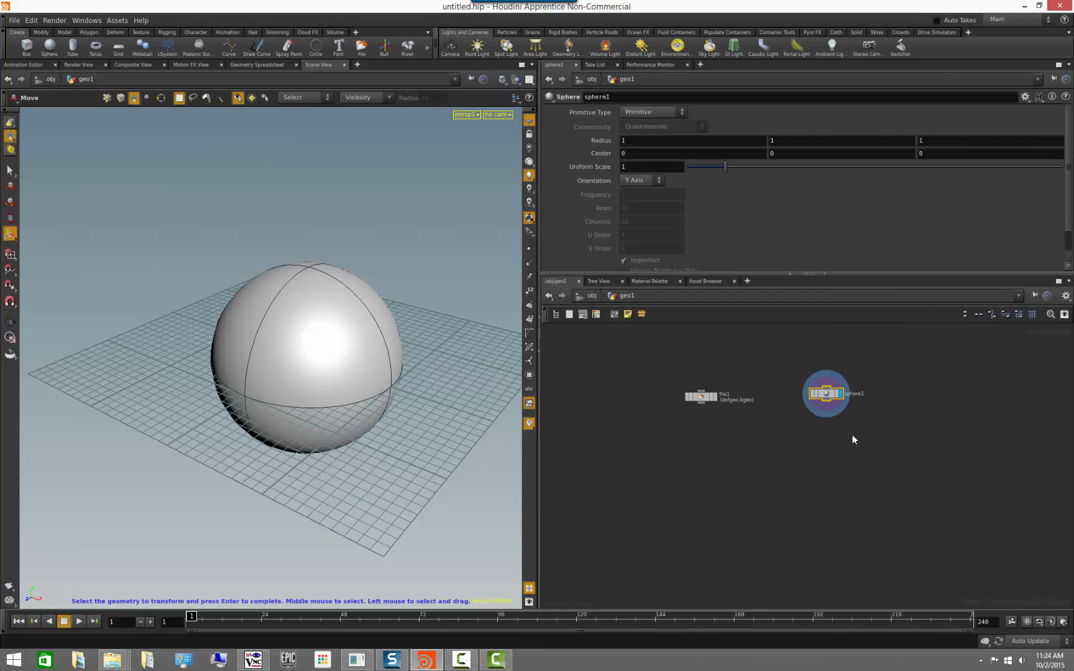
# Set the sphere's primitive type to Polygon Mesh and hide the reference grid in the viewport.
pyautogui.click(643, 115)
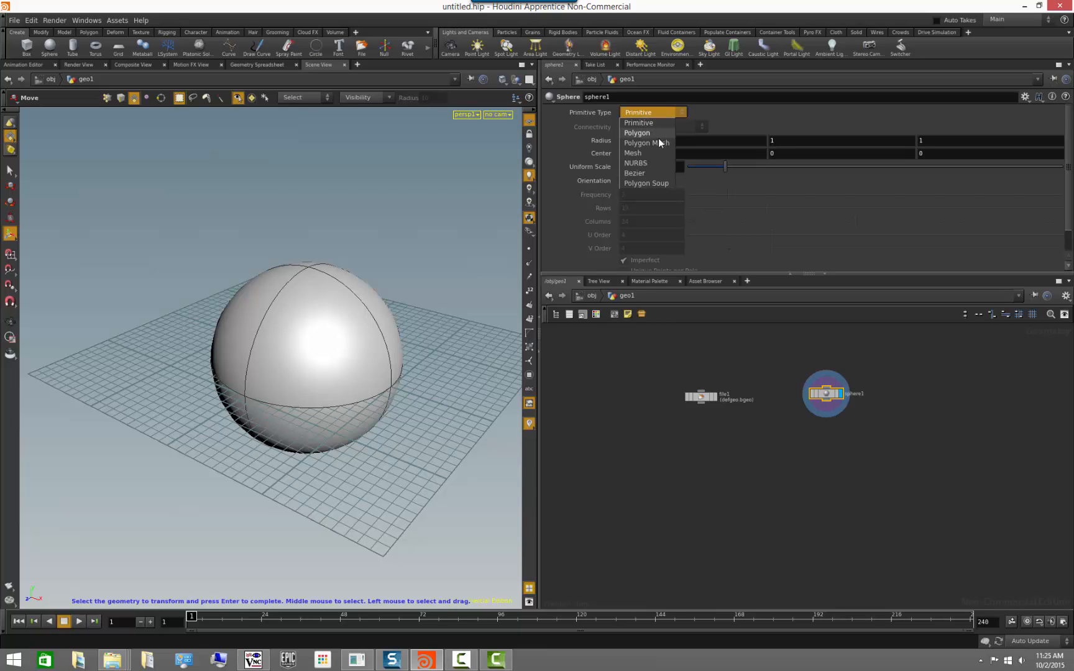
pyautogui.click(658, 142)
pyautogui.press('Escape')
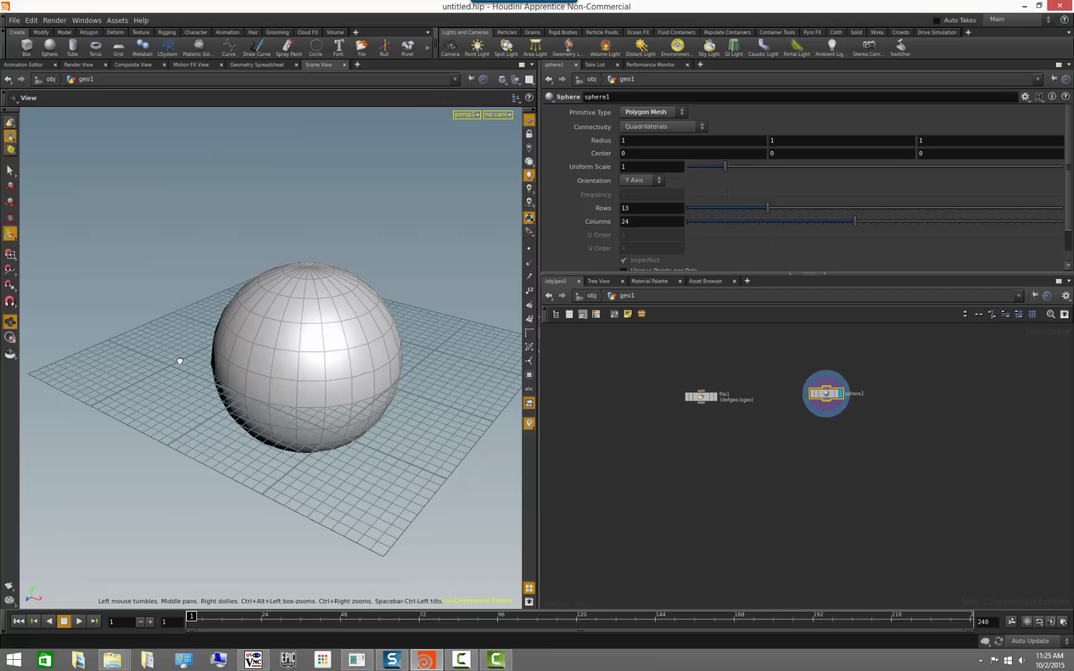
pyautogui.moveTo(180, 361)
pyautogui.mouseDown()
pyautogui.moveTo(232, 326)
pyautogui.moveTo(151, 381)
pyautogui.moveTo(187, 346)
pyautogui.mouseUp()
pyautogui.moveTo(187, 346); pyautogui.dragTo(311, 415, button='right')
pyautogui.moveTo(311, 415); pyautogui.dragTo(335, 386)
pyautogui.moveTo(839, 457); pyautogui.dragTo(800, 448, button='middle')
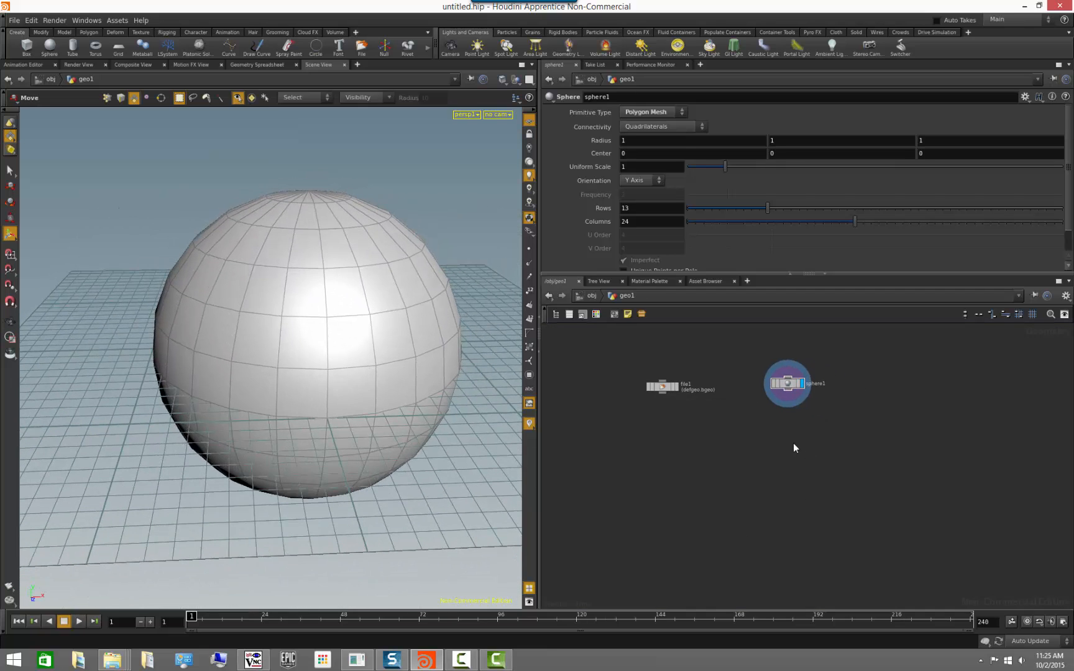
pyautogui.click(527, 124)
pyautogui.keyDown('alt'); pyautogui.moveTo(450, 470); pyautogui.dragTo(666, 474); pyautogui.keyUp('alt')
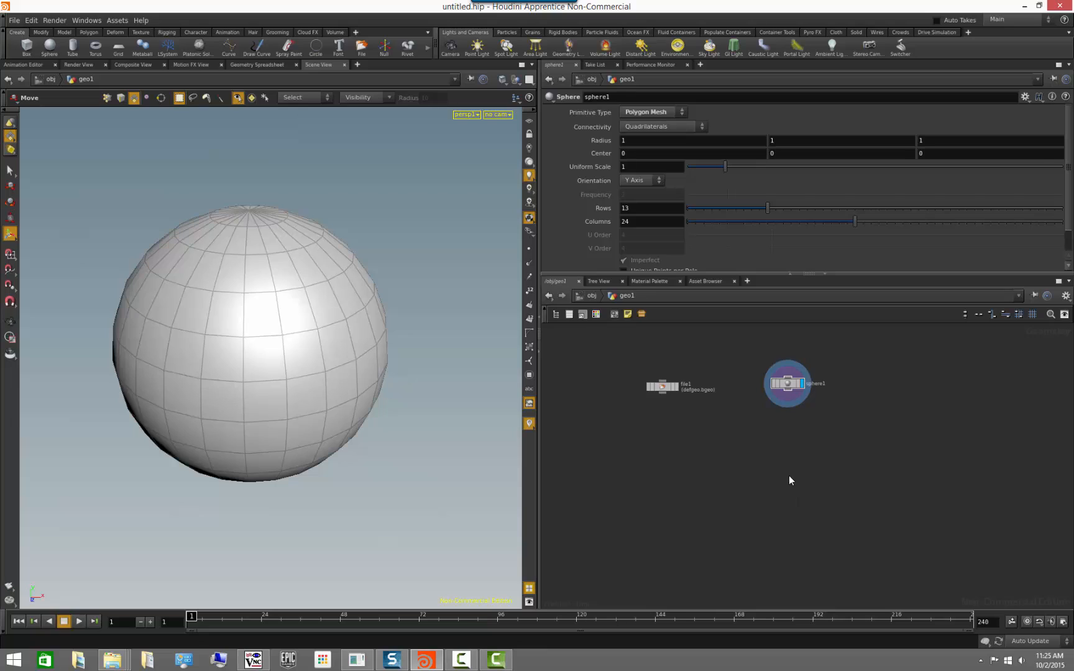
# Add a Group node fed by the sphere's output and make it the displayed and rendered node.
pyautogui.scroll(2, 788, 476)
pyautogui.moveTo(781, 417); pyautogui.dragTo(769, 474, button='middle')
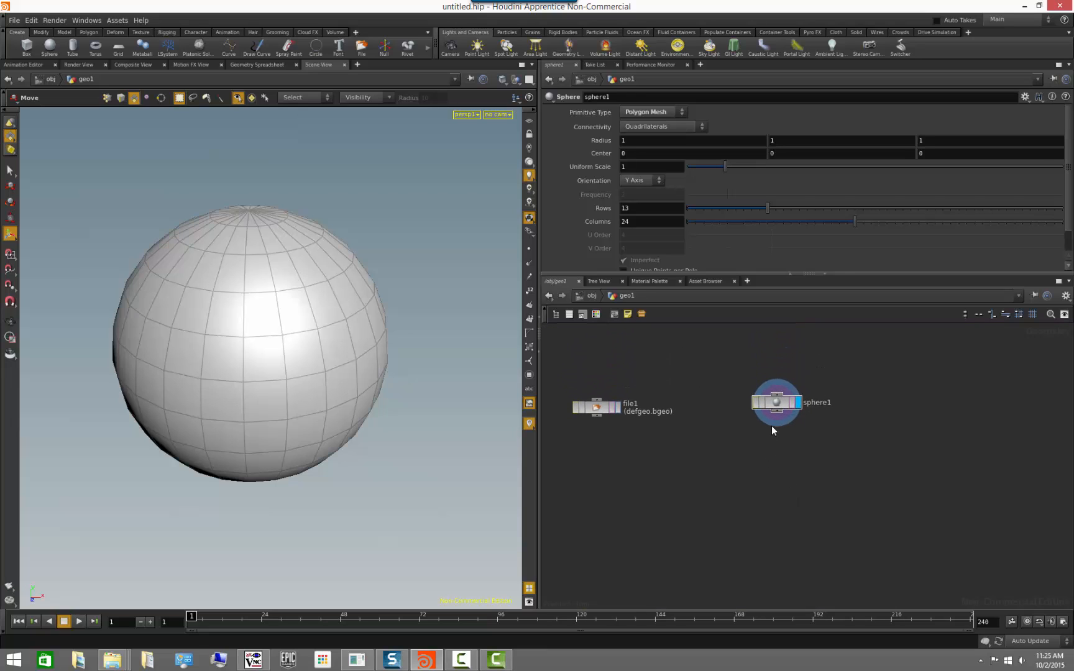
pyautogui.moveTo(777, 413); pyautogui.dragTo(817, 475)
pyautogui.write('group')
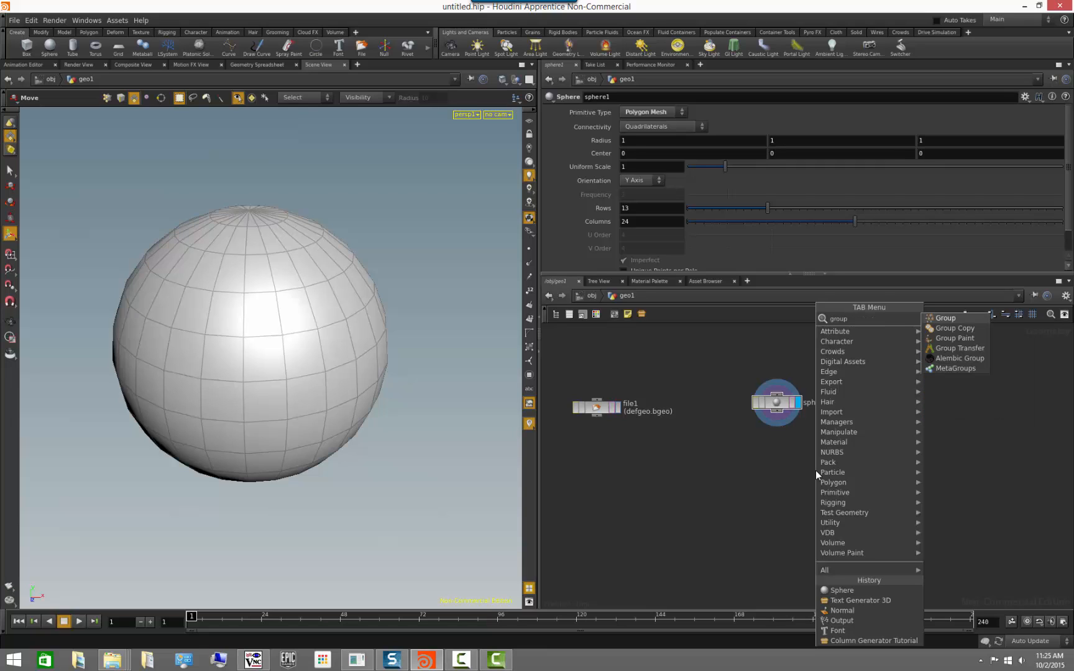
pyautogui.press('Escape')
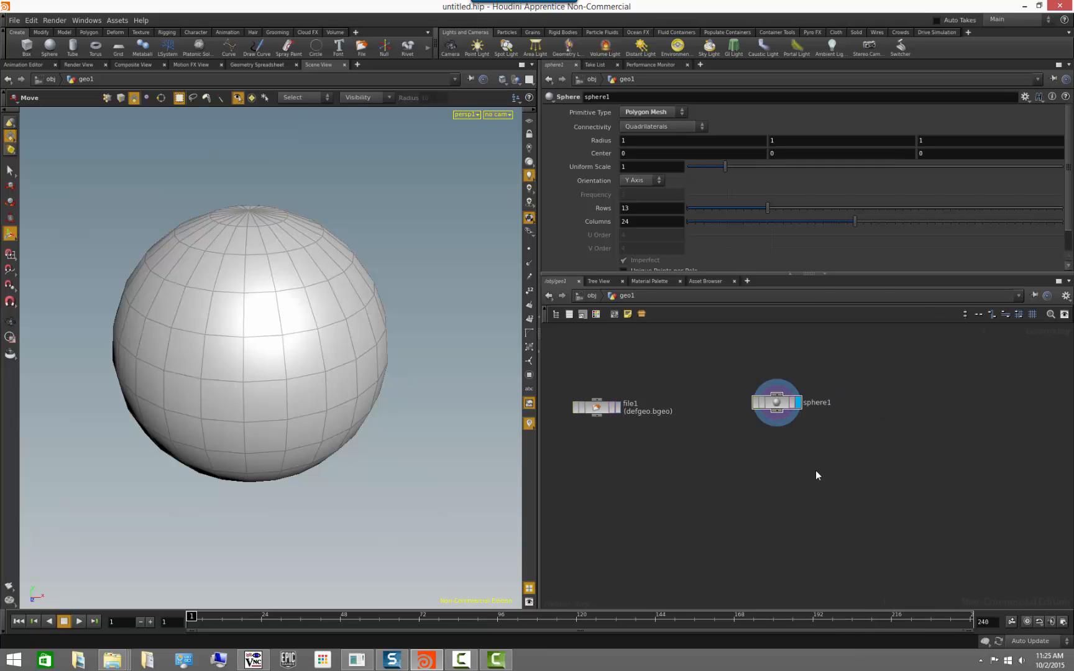
pyautogui.click(816, 475)
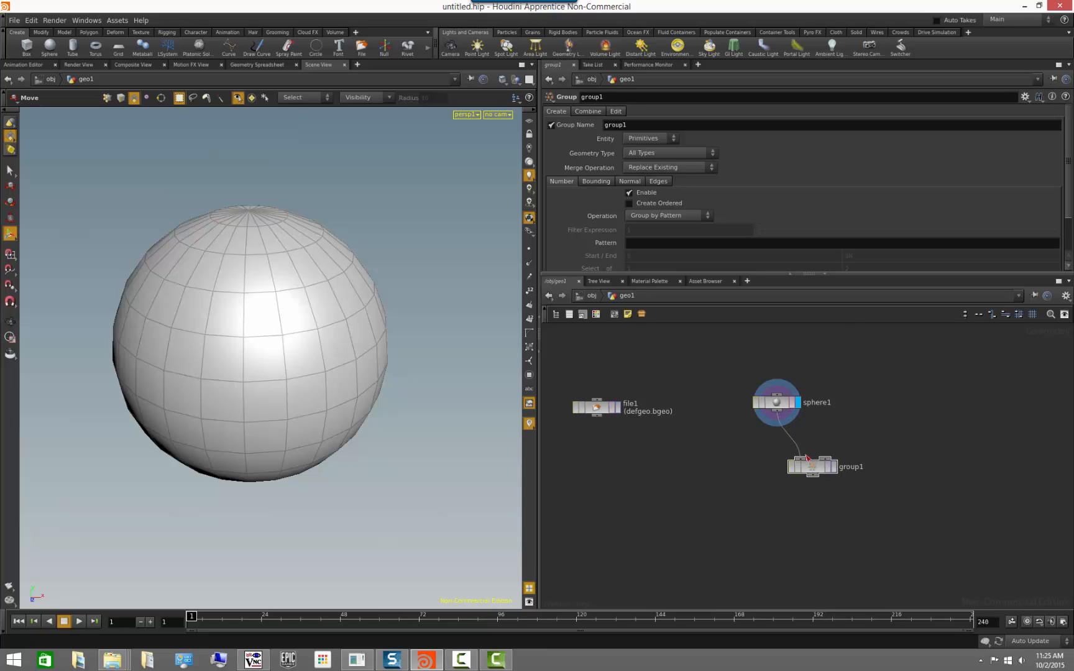
pyautogui.click(834, 466)
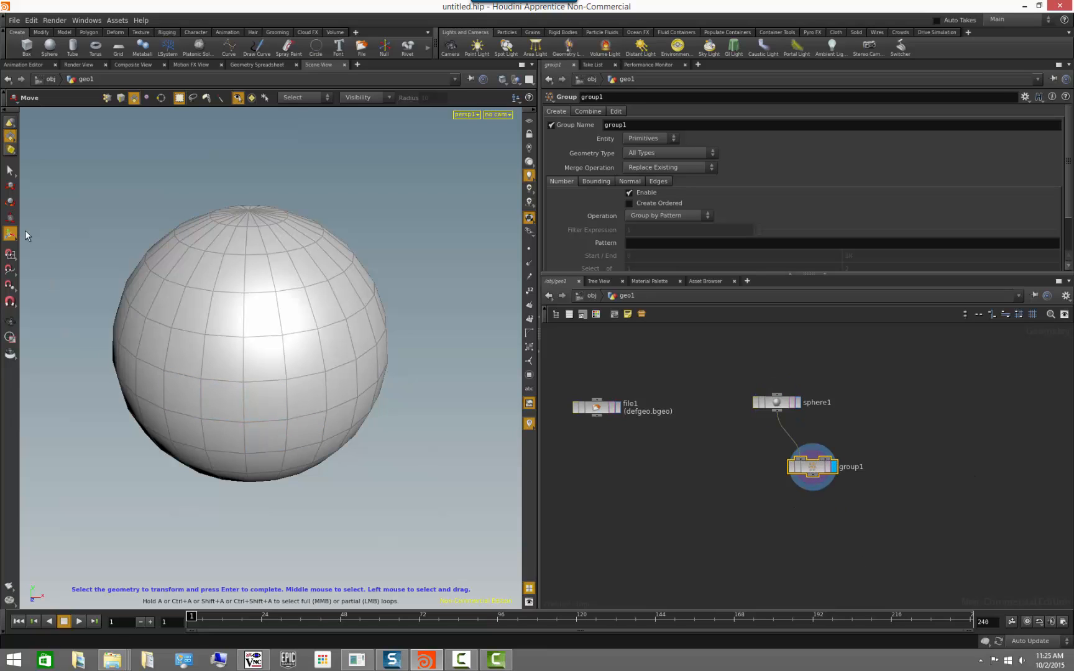
# Activate the Select tool in the viewport and enlarge the parameter area to show more of the Group node's settings.
pyautogui.click(11, 170)
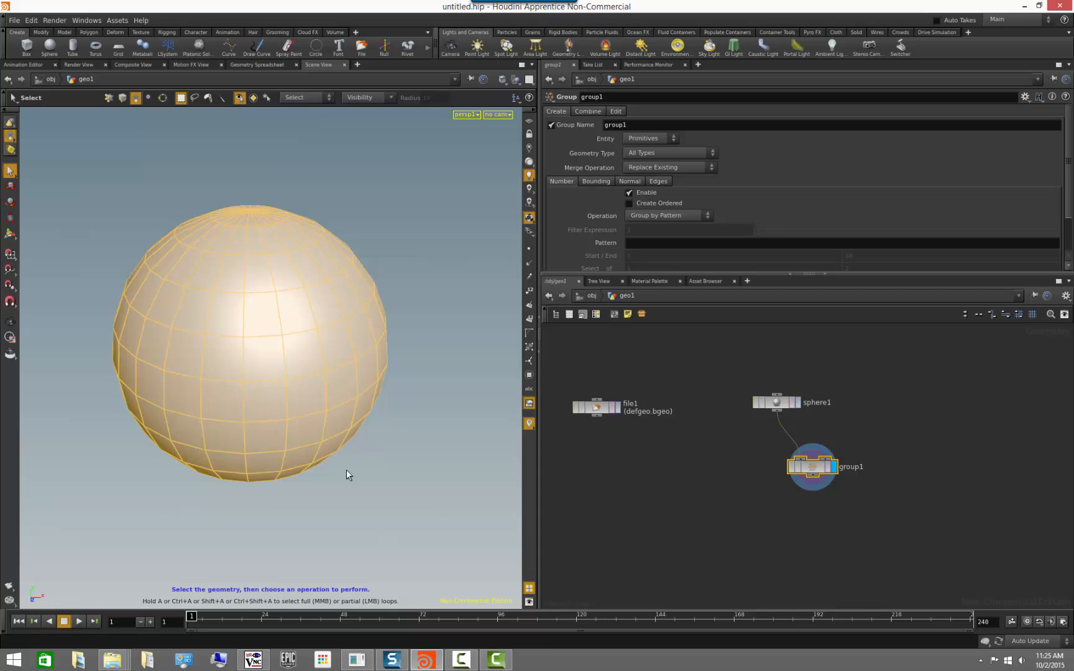
pyautogui.moveTo(202, 537); pyautogui.dragTo(363, 505)
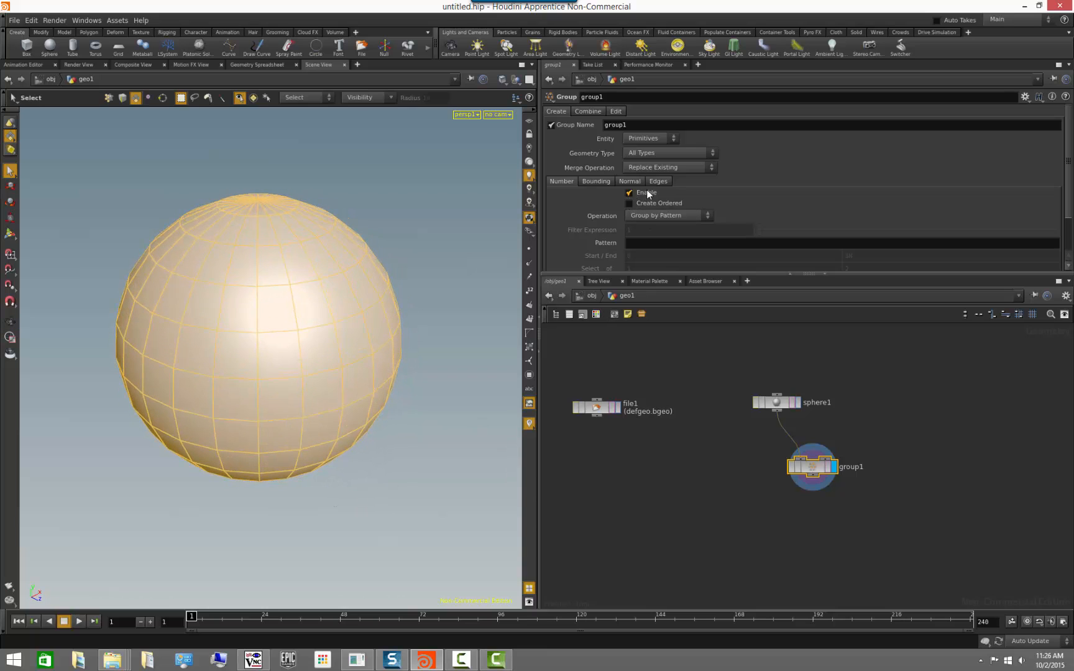
pyautogui.moveTo(652, 272); pyautogui.dragTo(650, 313)
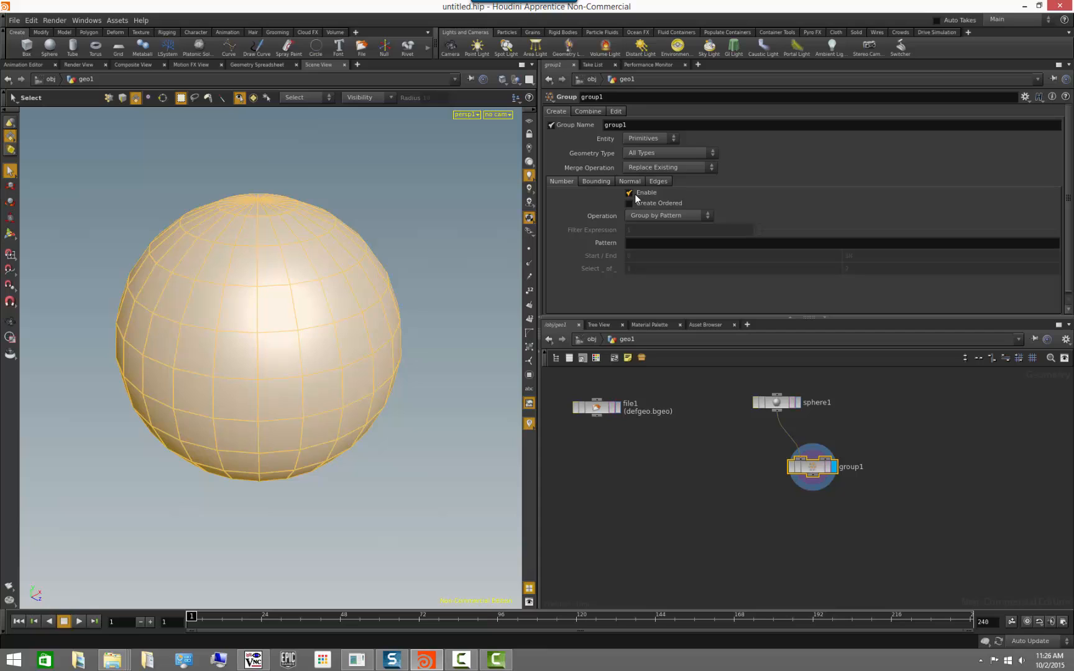
# Inspect the Group node's information, then disable its grouping by number and enable it again.
pyautogui.click(793, 542)
pyautogui.moveTo(840, 527); pyautogui.dragTo(789, 548, button='middle')
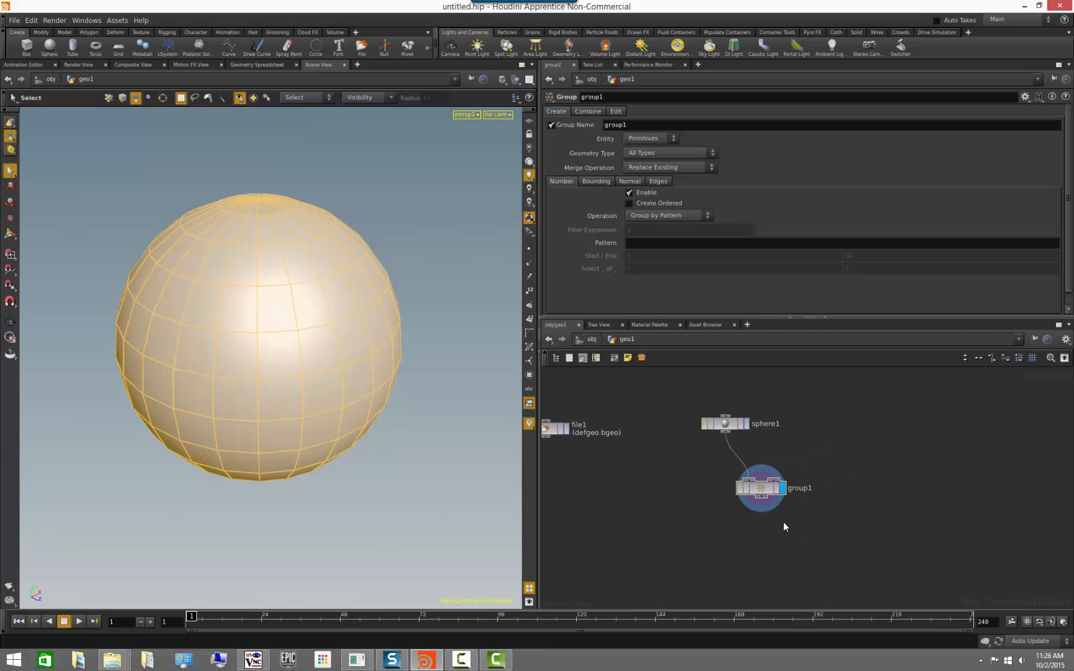
pyautogui.middleClick(763, 494)
pyautogui.click(638, 193)
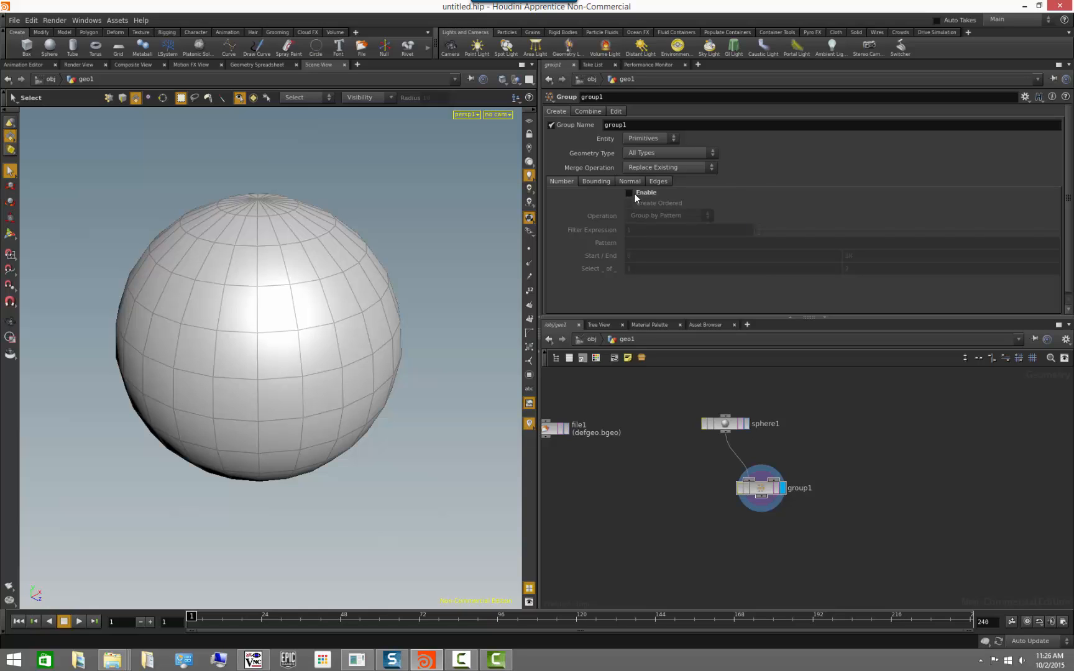
pyautogui.click(634, 193)
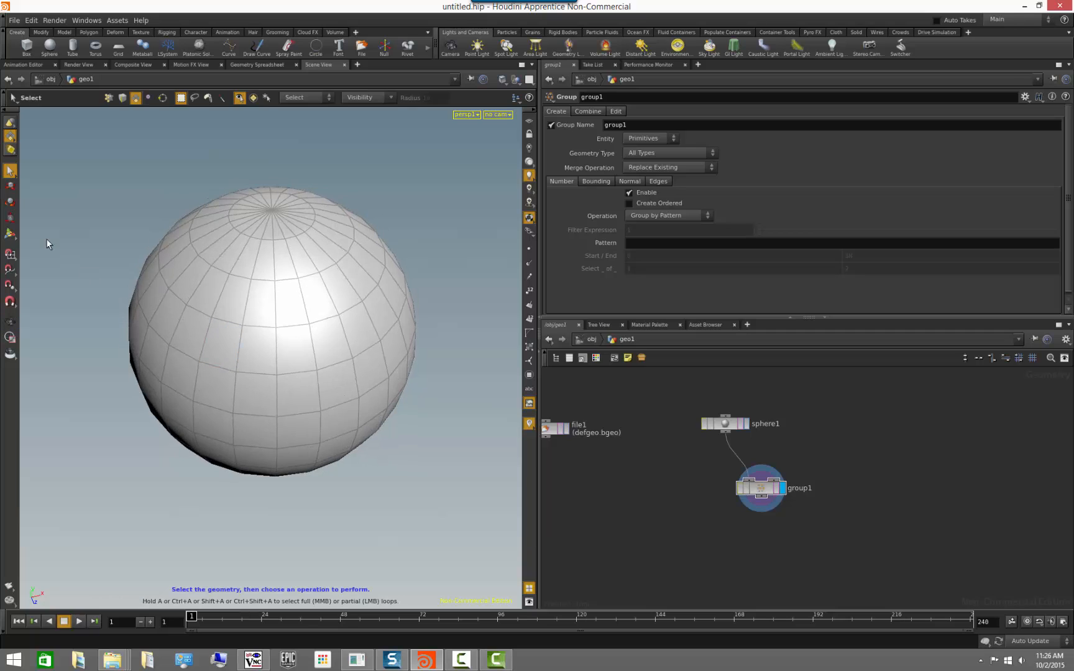
# Show the Group node's handles in the viewport and view the grouped sphere from different angles.
pyautogui.click(10, 234)
pyautogui.moveTo(76, 337); pyautogui.dragTo(117, 352)
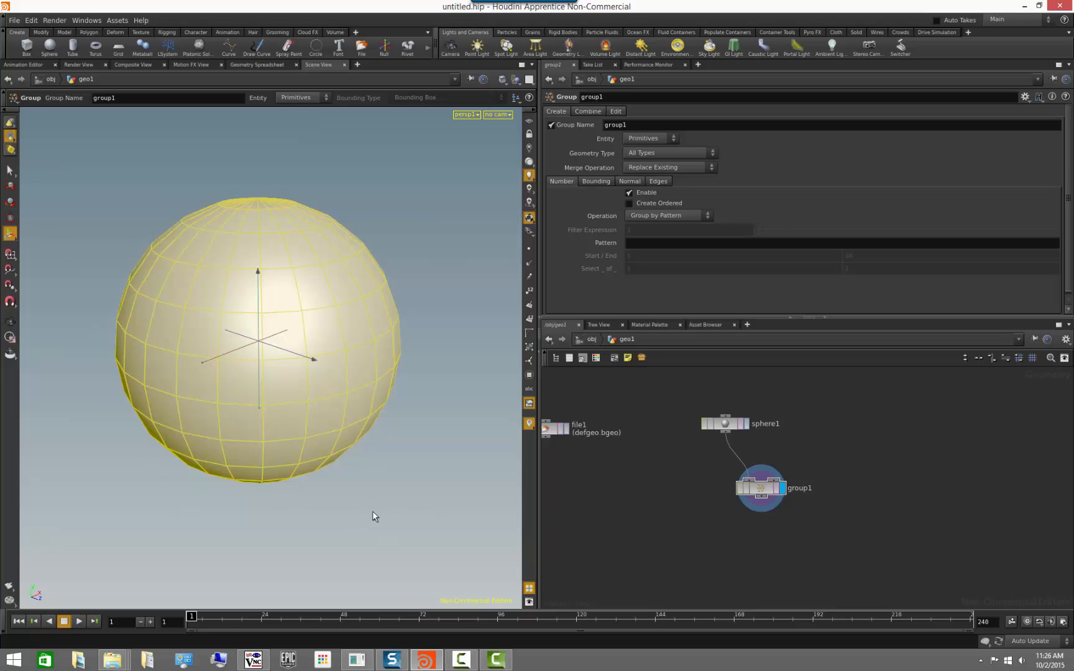
pyautogui.keyDown('alt'); pyautogui.moveTo(357, 487); pyautogui.dragTo(366, 514); pyautogui.keyUp('alt')
# Toggle the Group node's grouping by number off and on twice to compare the highlighting on the sphere.
pyautogui.click(630, 192)
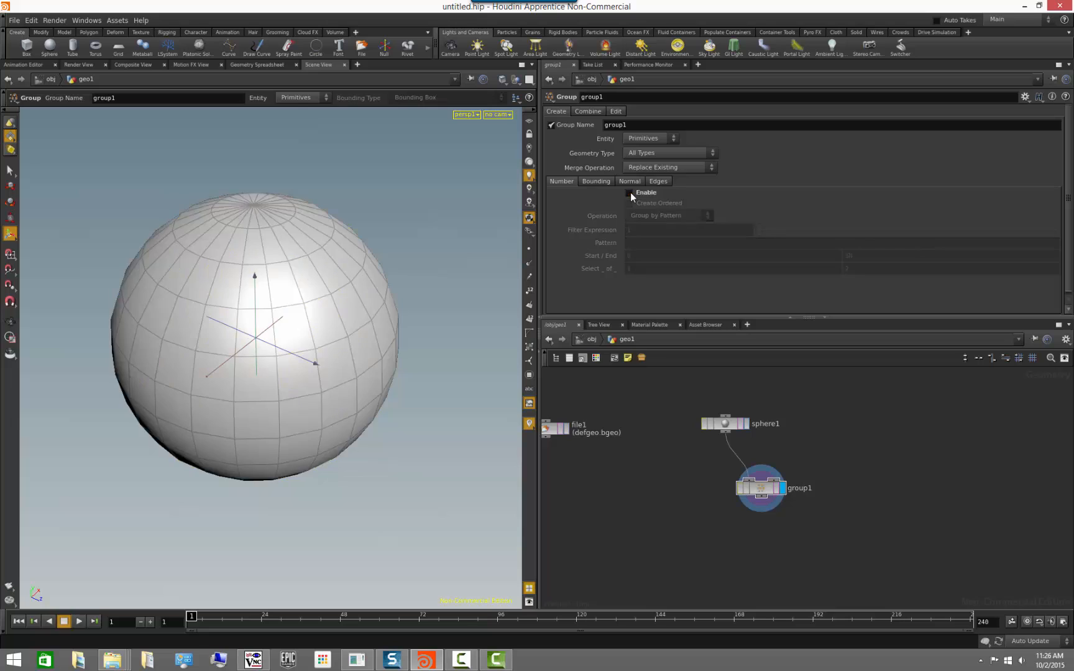
pyautogui.click(630, 192)
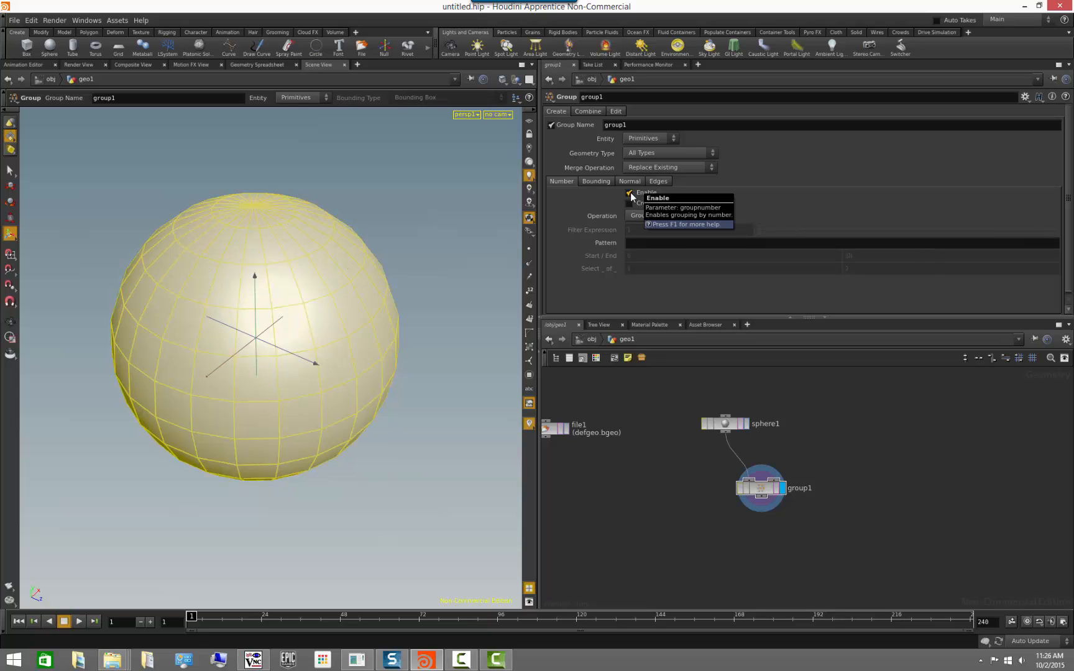
pyautogui.click(630, 192)
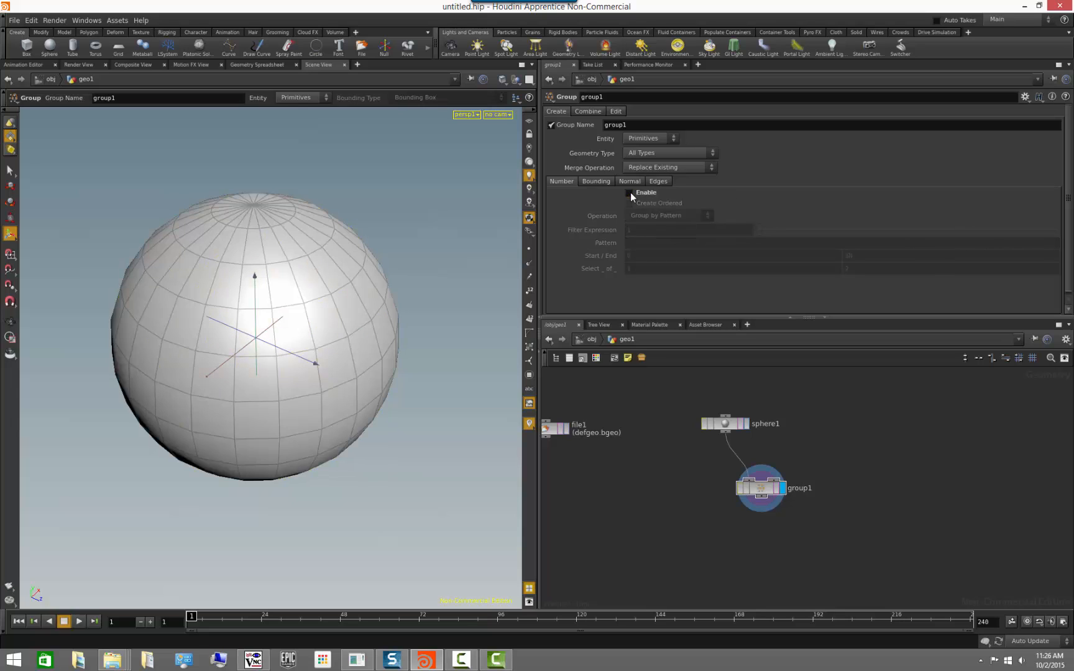
pyautogui.click(630, 192)
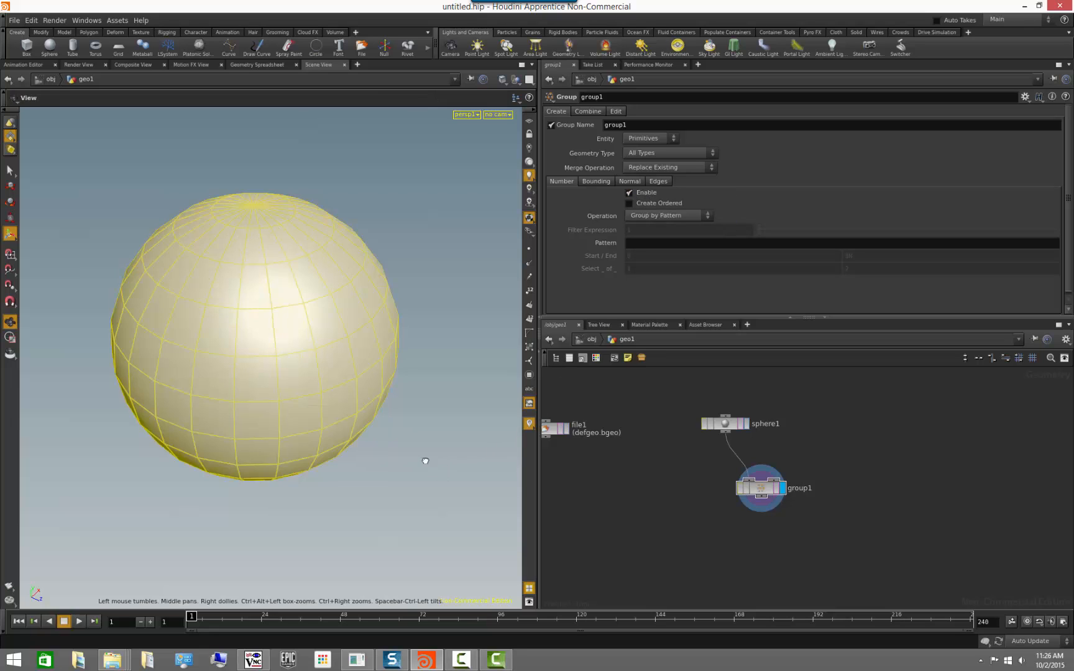
pyautogui.keyDown('alt'); pyautogui.moveTo(424, 459); pyautogui.dragTo(381, 442); pyautogui.keyUp('alt')
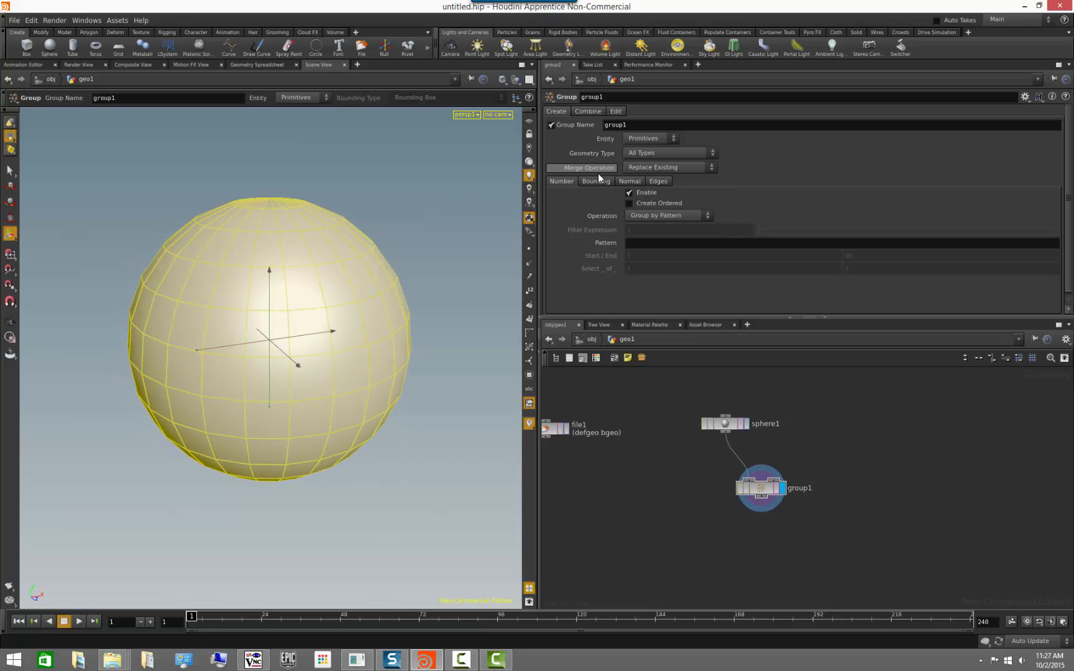
# Compare the Group node's information with grouping by number disabled and enabled, leaving it enabled.
pyautogui.click(627, 192)
pyautogui.moveTo(754, 493); pyautogui.dragTo(740, 380, button='middle')
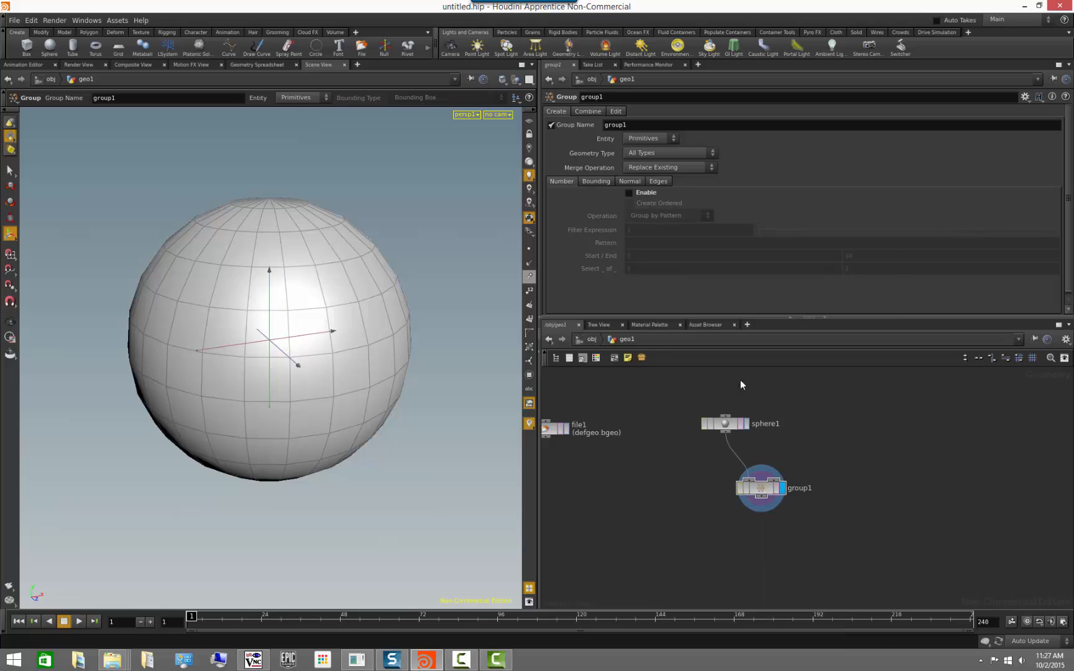
pyautogui.click(629, 193)
pyautogui.moveTo(763, 490); pyautogui.dragTo(776, 494, button='middle')
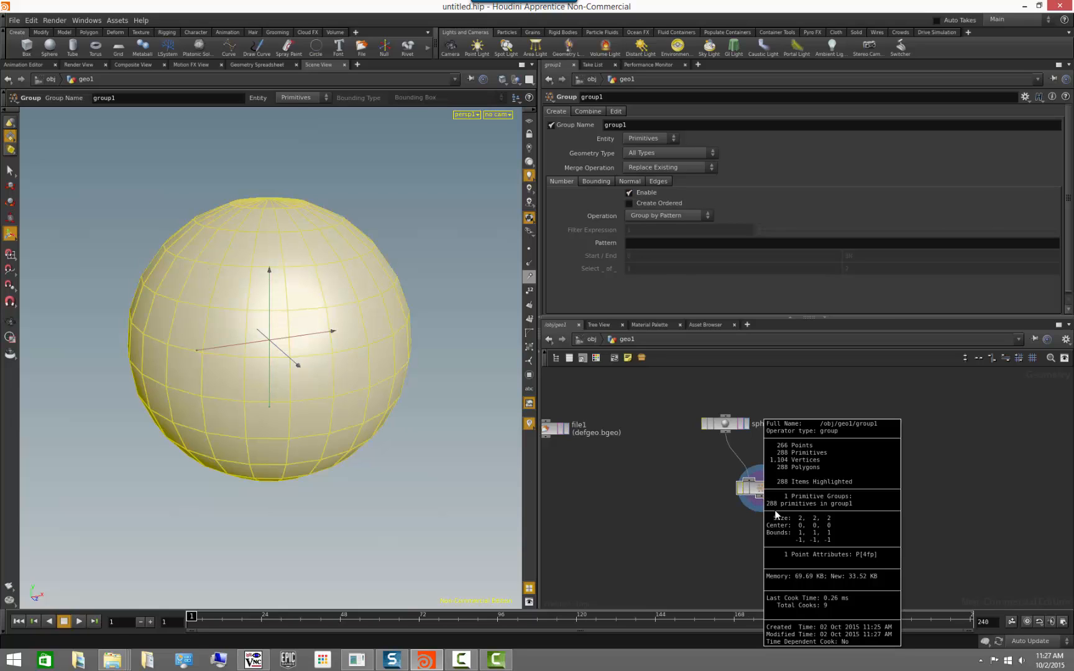
pyautogui.moveTo(842, 509); pyautogui.dragTo(844, 501, button='middle')
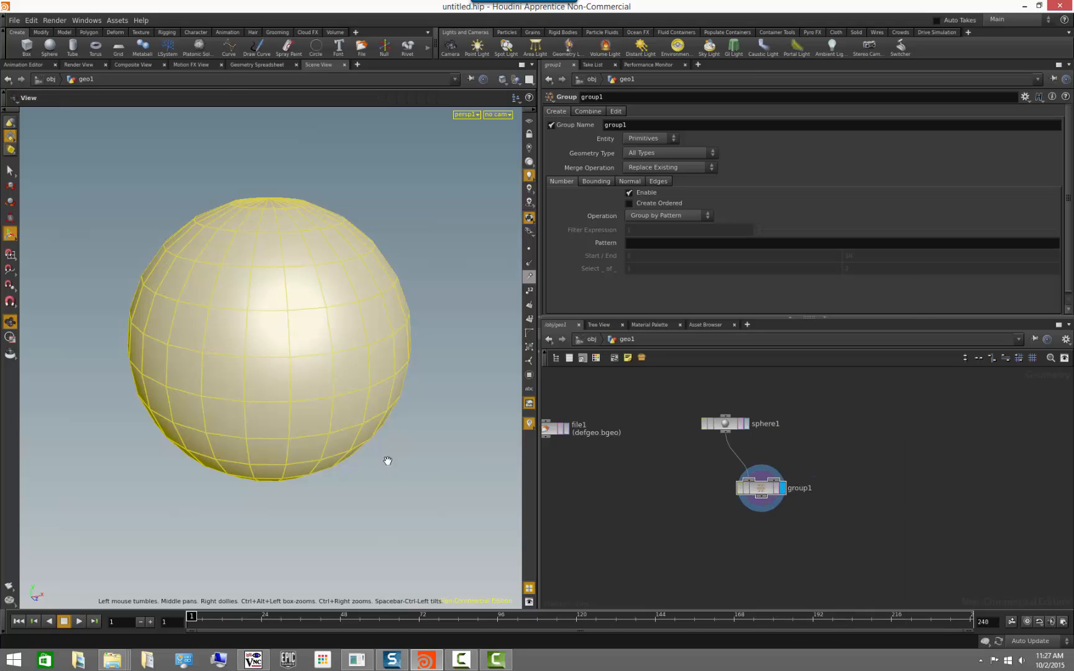
pyautogui.keyDown('alt'); pyautogui.moveTo(387, 461); pyautogui.dragTo(400, 468); pyautogui.keyUp('alt')
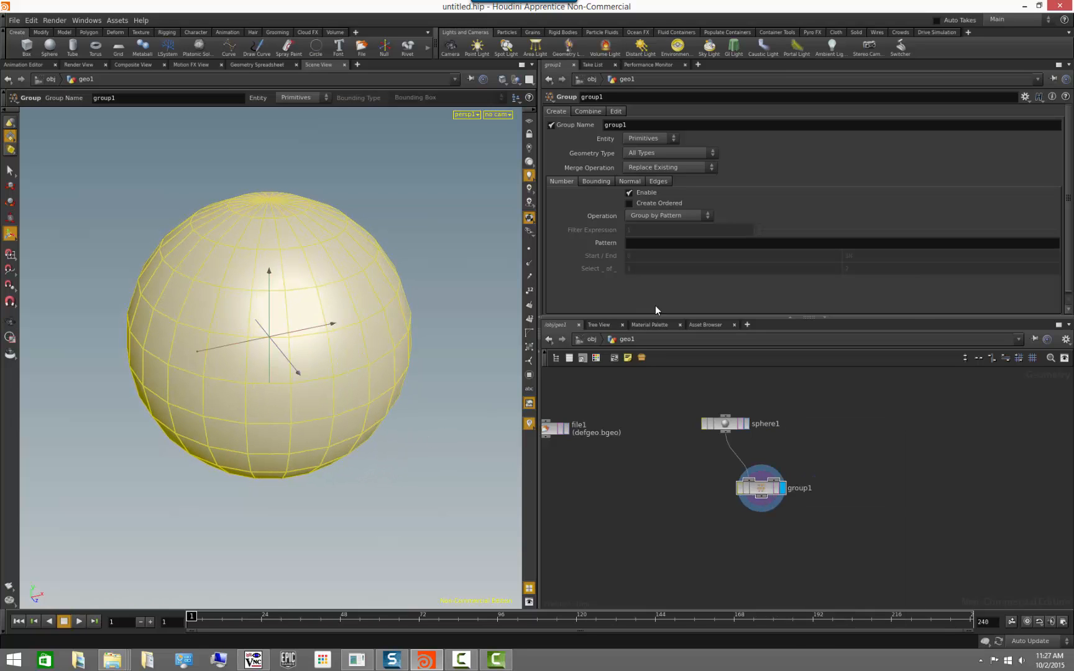
# Rename the group as allPrimitives and inspect the Group node's information.
pyautogui.doubleClick(646, 126)
pyautogui.write('allPrimitives')
pyautogui.press('Return')
pyautogui.middleClick(763, 489)
# Switch the group's entity to Points and view the grouped points on the sphere from another angle.
pyautogui.click(667, 138)
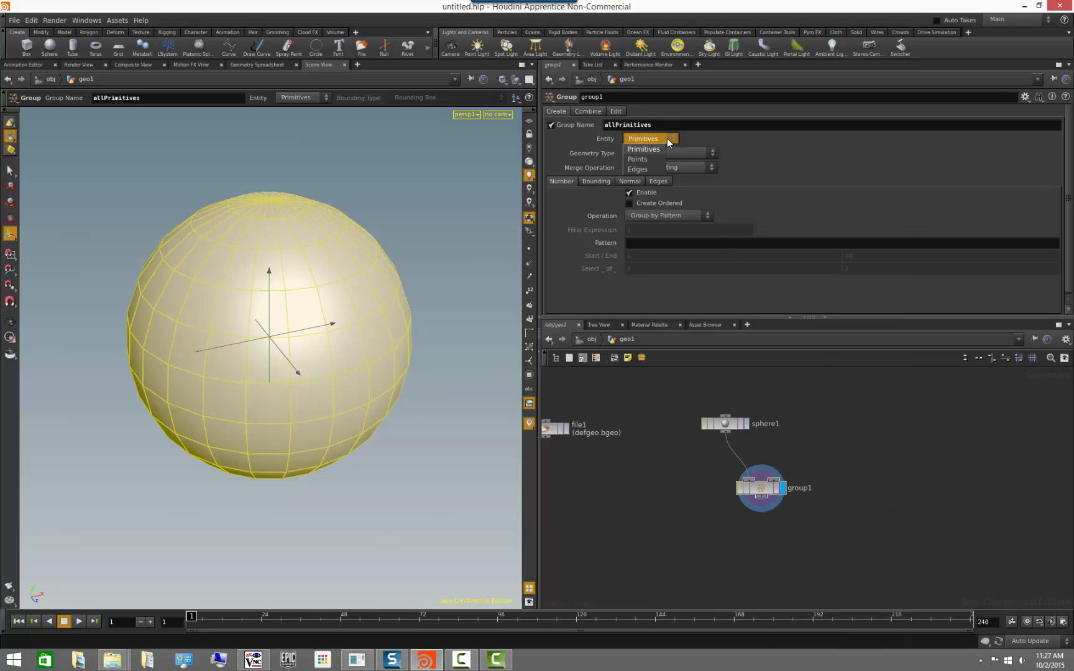
pyautogui.click(652, 158)
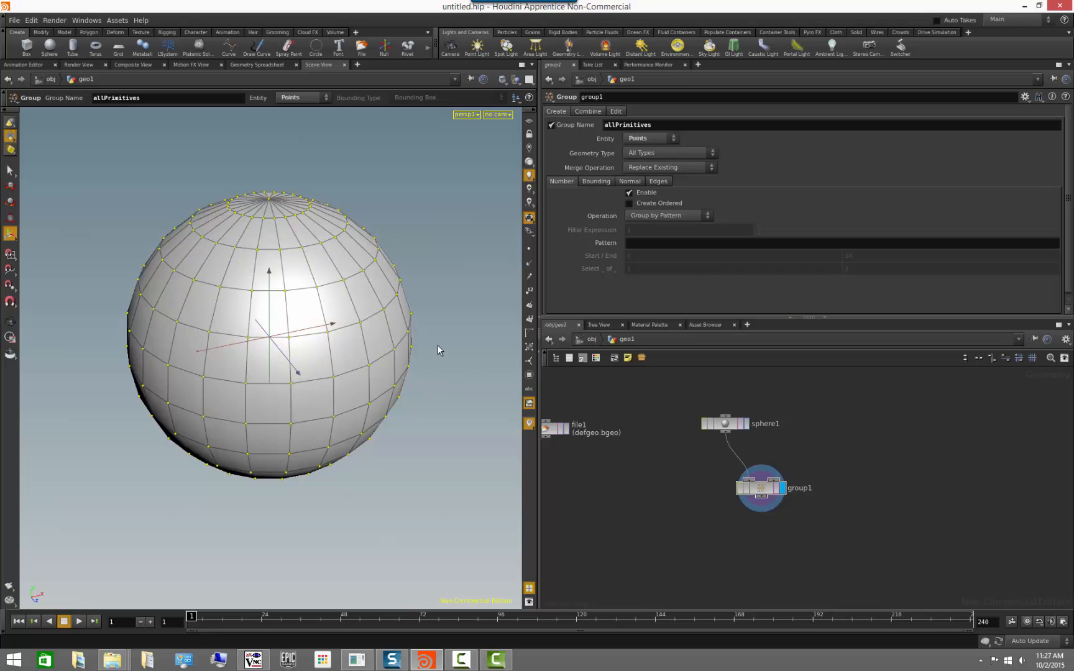
pyautogui.press('Escape')
pyautogui.moveTo(438, 350); pyautogui.dragTo(380, 372)
pyautogui.press('Return')
# Rename the group as allPoints and inspect its point group in the Group node's information.
pyautogui.moveTo(617, 126); pyautogui.dragTo(726, 131)
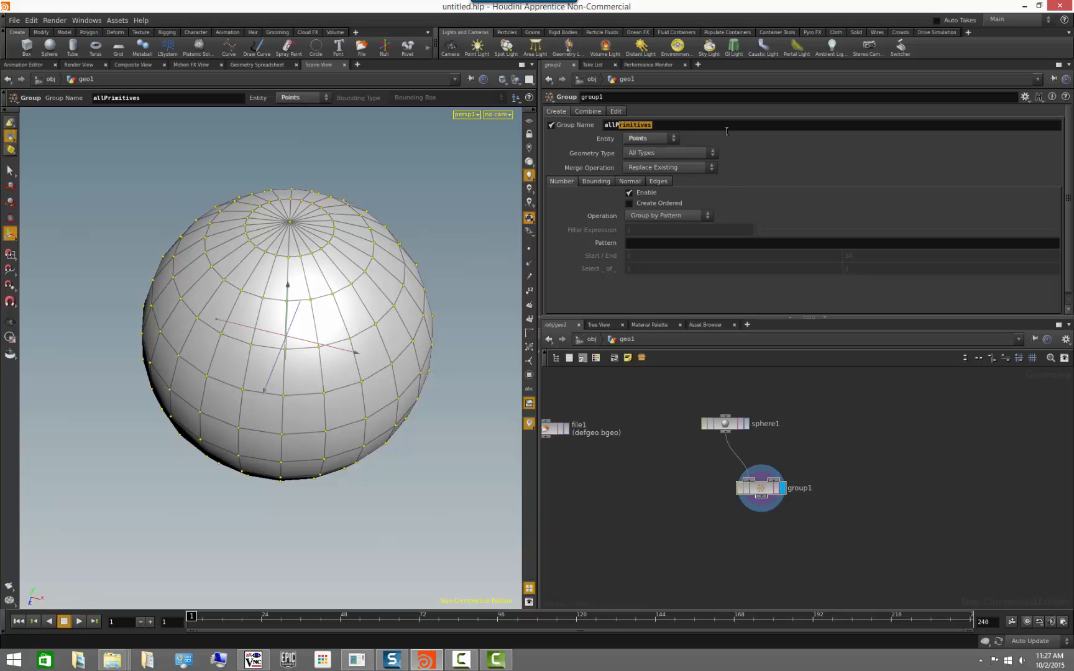
pyautogui.write('oints')
pyautogui.moveTo(763, 493); pyautogui.dragTo(784, 506, button='middle')
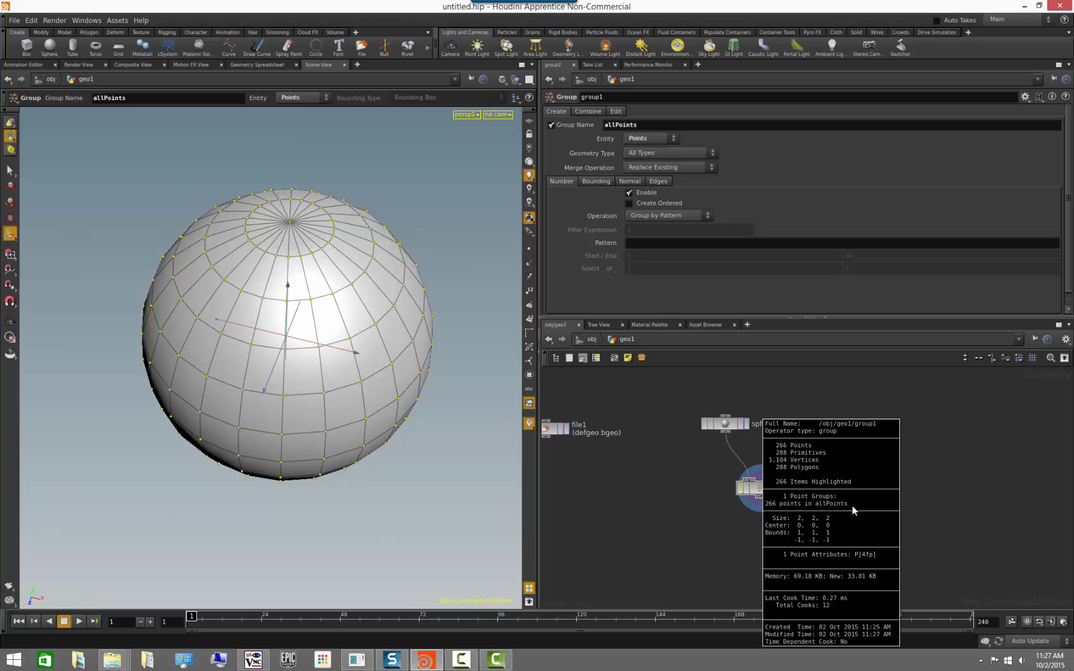
pyautogui.moveTo(852, 506); pyautogui.dragTo(852, 506, button='middle')
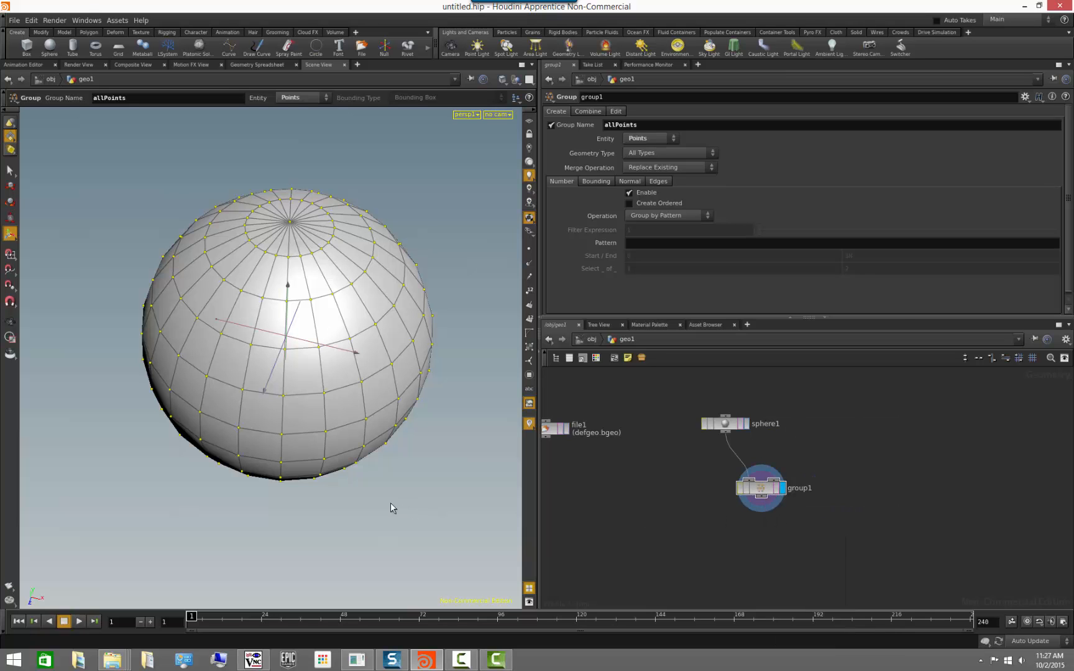
# Set the group's pattern to 0-100 and view the grouped points on the sphere from different angles.
pyautogui.press('Escape')
pyautogui.moveTo(391, 502)
pyautogui.mouseDown()
pyautogui.moveTo(419, 427)
pyautogui.moveTo(412, 463)
pyautogui.moveTo(347, 427)
pyautogui.moveTo(314, 455)
pyautogui.moveTo(340, 522)
pyautogui.moveTo(377, 448)
pyautogui.moveTo(442, 369)
pyautogui.moveTo(391, 498)
pyautogui.moveTo(380, 496)
pyautogui.mouseUp()
pyautogui.press('Return')
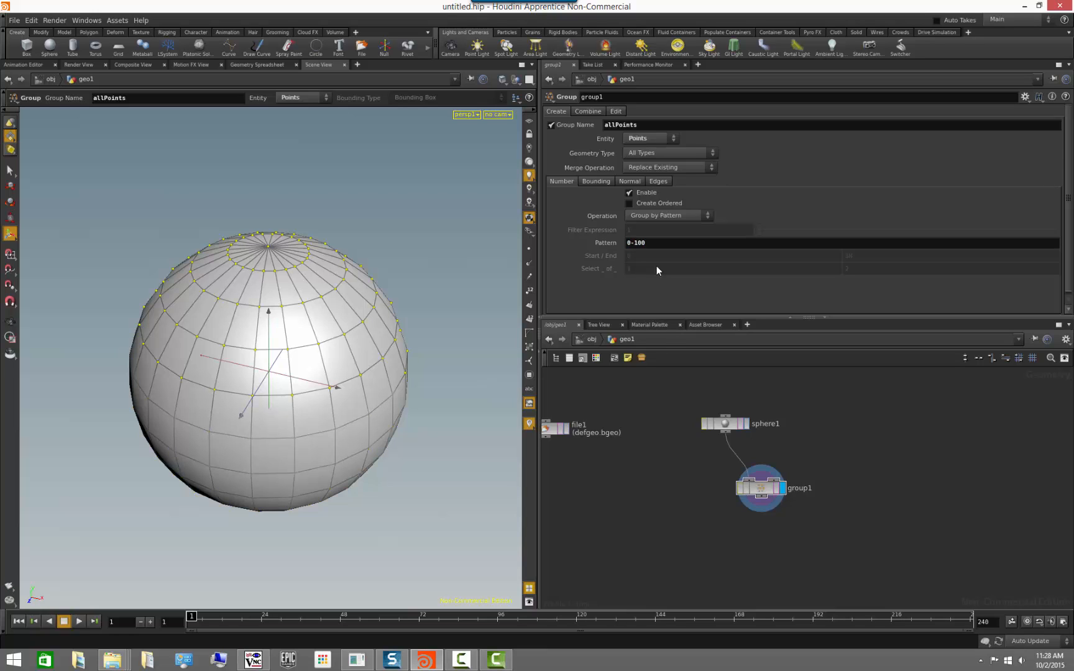
pyautogui.press('Escape')
pyautogui.moveTo(469, 415); pyautogui.dragTo(456, 390)
pyautogui.press('Return')
pyautogui.moveTo(296, 289); pyautogui.dragTo(470, 280)
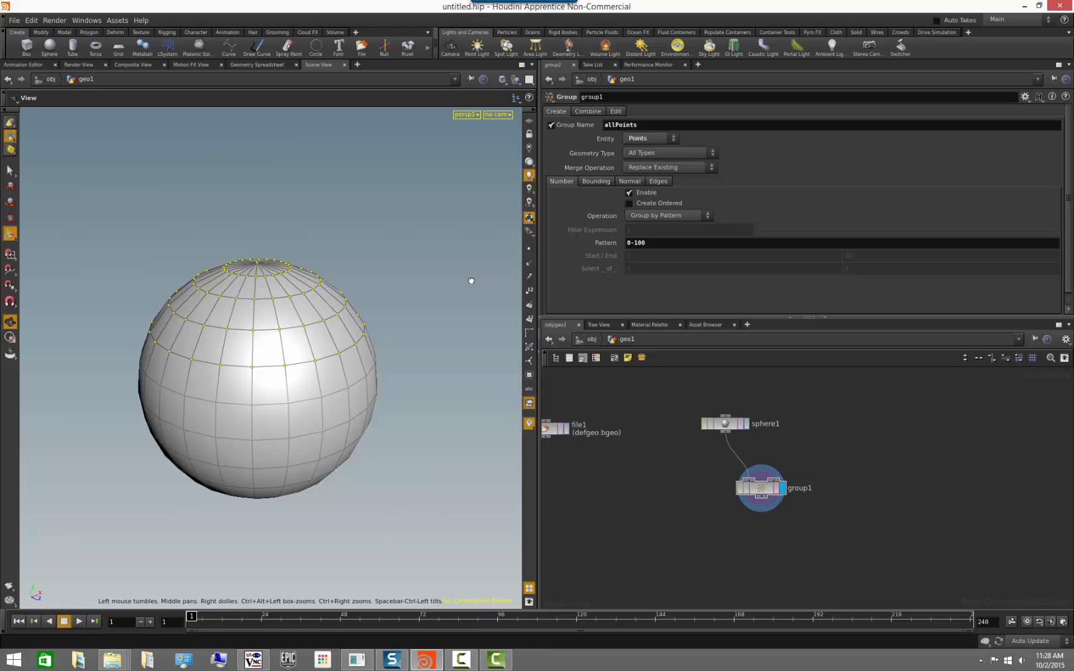
# Switch the group's entity to Primitives and view the grouped faces all around the sphere.
pyautogui.click(665, 139)
pyautogui.click(643, 149)
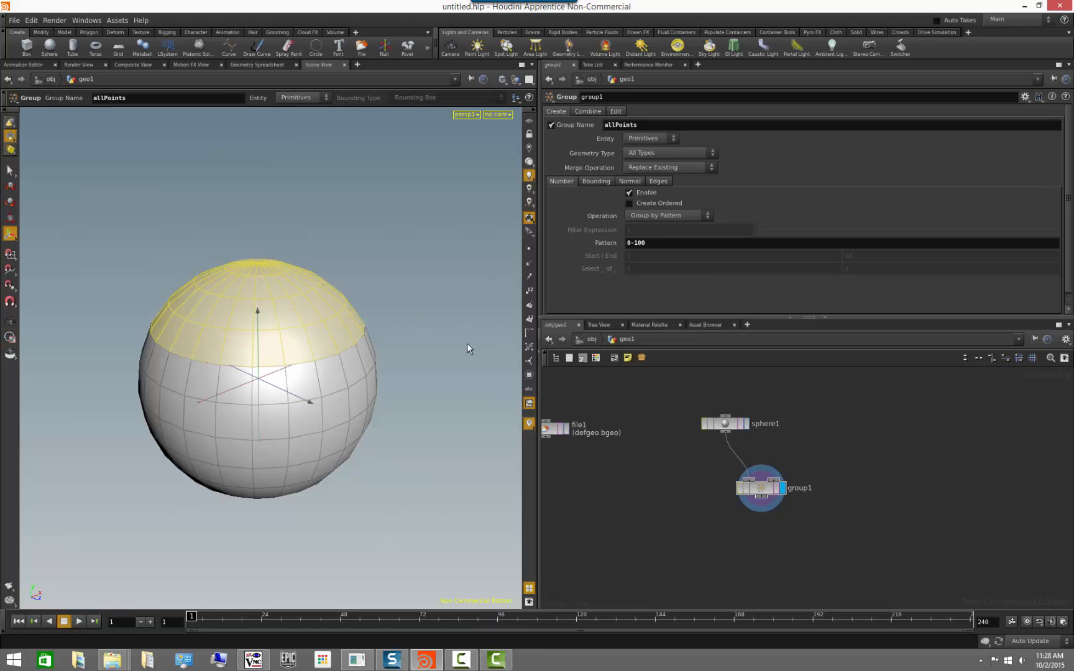
pyautogui.press('Escape')
pyautogui.moveTo(468, 350); pyautogui.dragTo(166, 353)
pyautogui.press('Return')
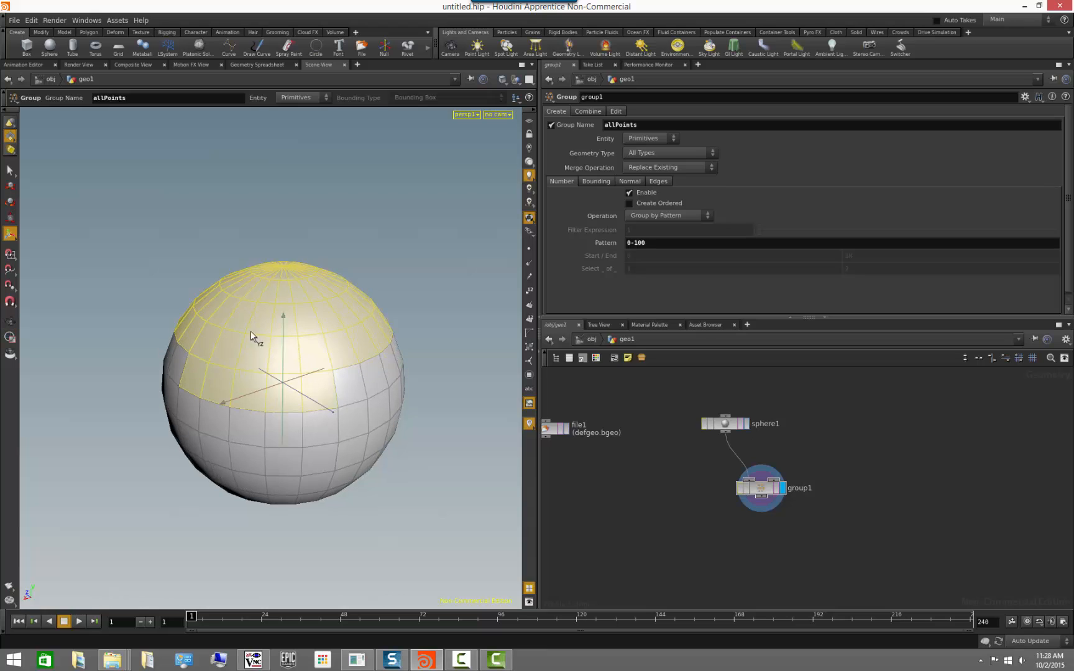
pyautogui.keyDown('alt'); pyautogui.moveTo(402, 434); pyautogui.dragTo(343, 383); pyautogui.keyUp('alt')
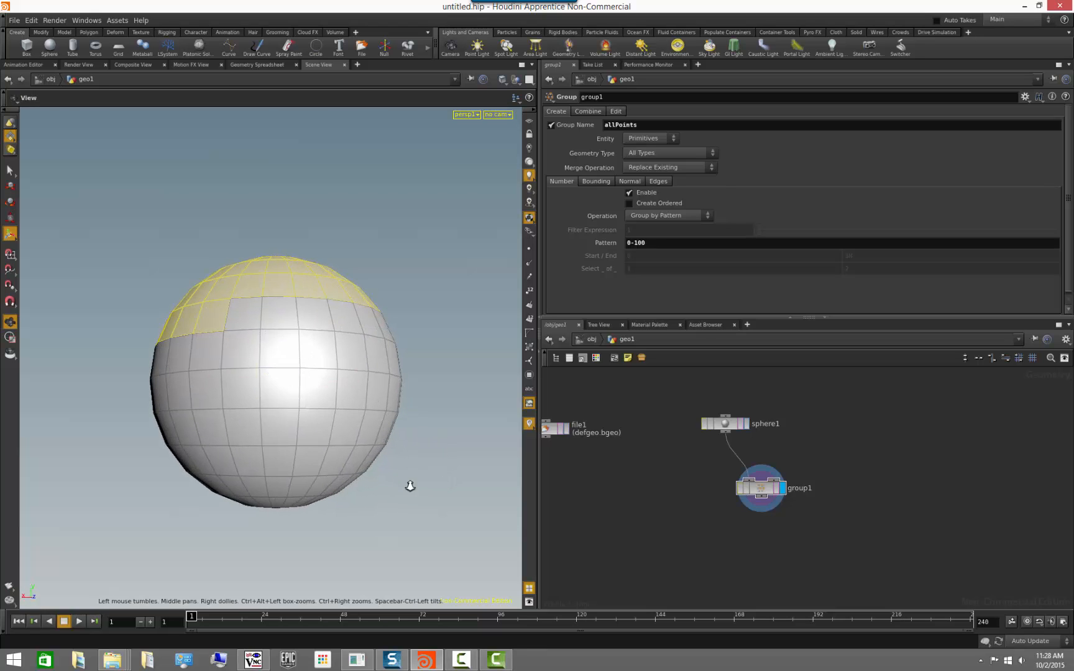
pyautogui.keyDown('alt'); pyautogui.moveTo(408, 481); pyautogui.dragTo(461, 497, button='right'); pyautogui.keyUp('alt')
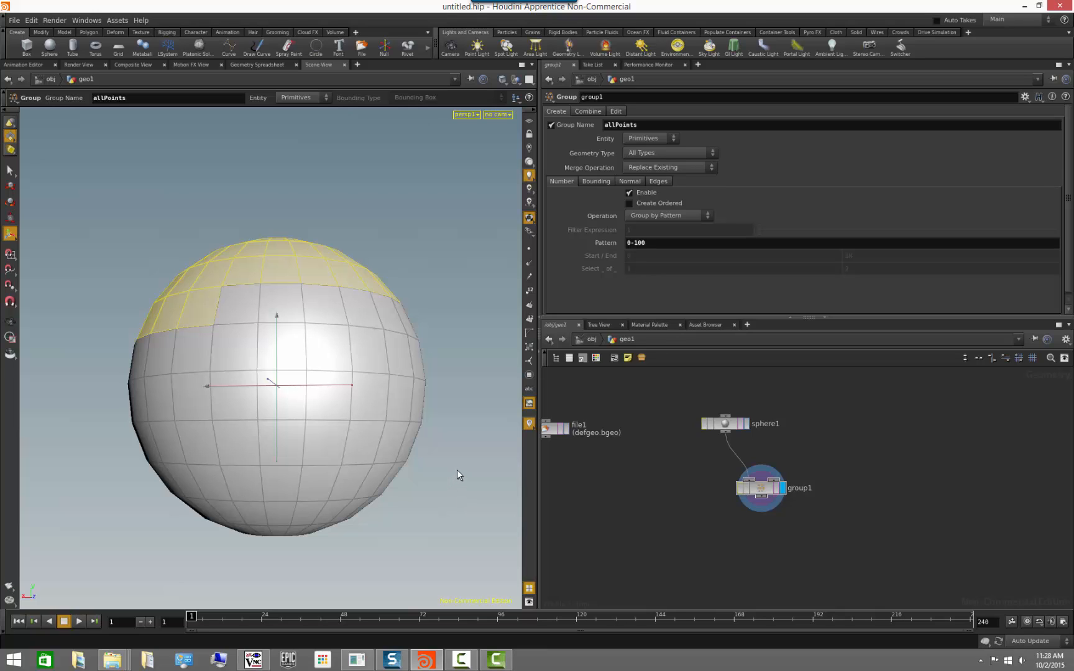
# Display the primitive numbers in the viewport and examine the numbering of grouped and ungrouped faces around the sphere.
pyautogui.click(530, 218)
pyautogui.click(530, 319)
pyautogui.press('Escape')
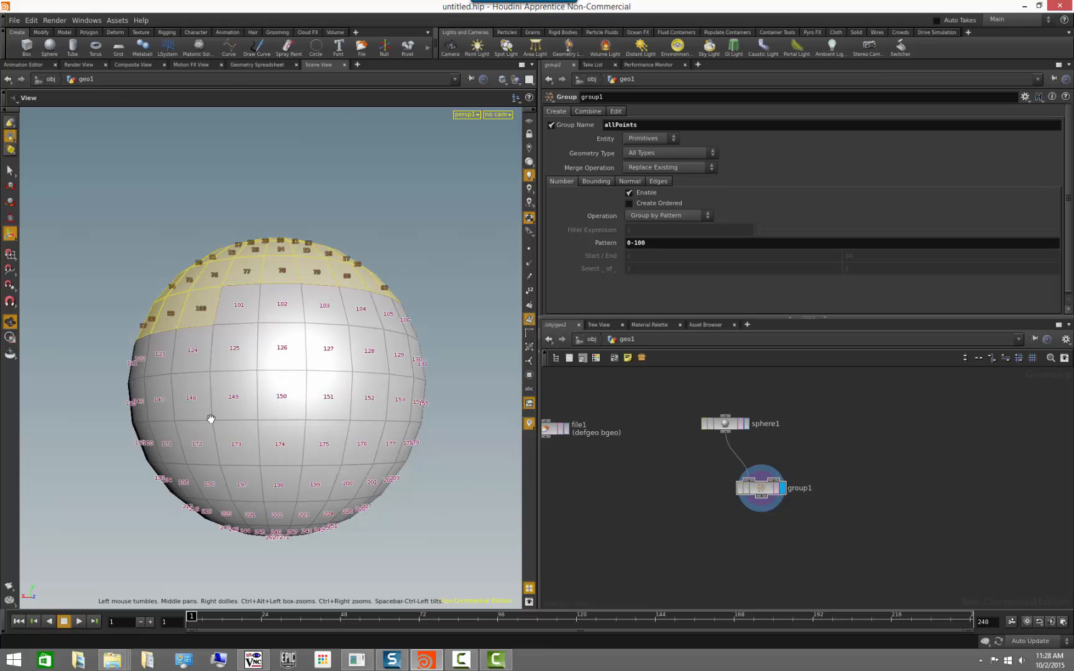
pyautogui.moveTo(211, 419); pyautogui.dragTo(334, 512)
pyautogui.keyDown('alt'); pyautogui.moveTo(334, 512); pyautogui.dragTo(402, 539, button='right'); pyautogui.keyUp('alt')
pyautogui.keyDown('alt'); pyautogui.moveTo(403, 539); pyautogui.dragTo(353, 524); pyautogui.keyUp('alt')
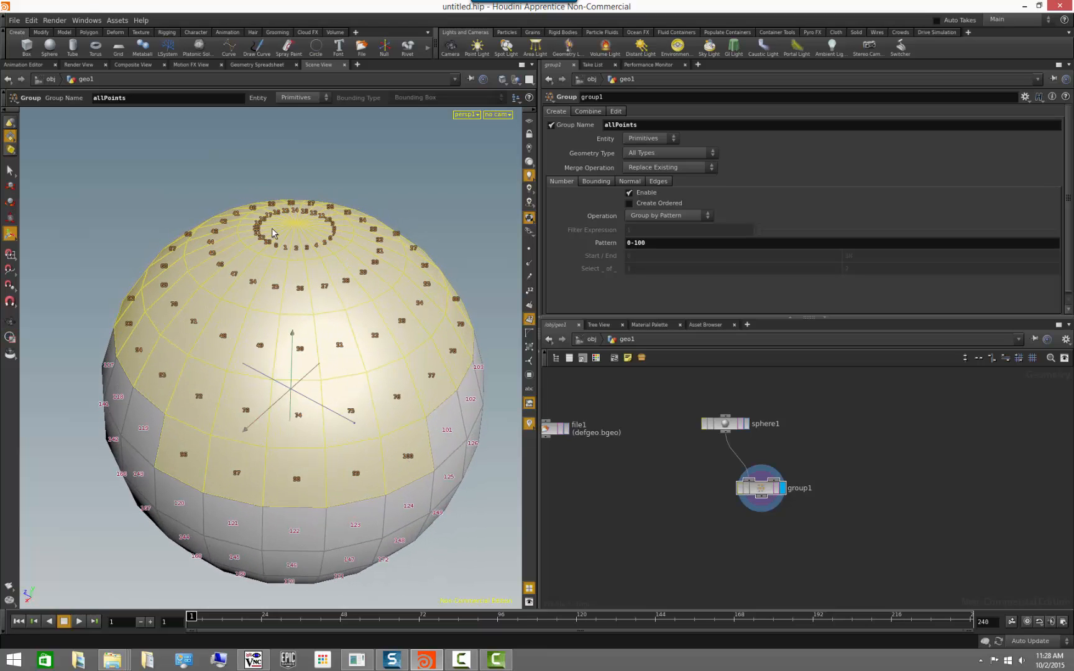
pyautogui.keyDown('alt'); pyautogui.moveTo(163, 578); pyautogui.dragTo(159, 512); pyautogui.keyUp('alt')
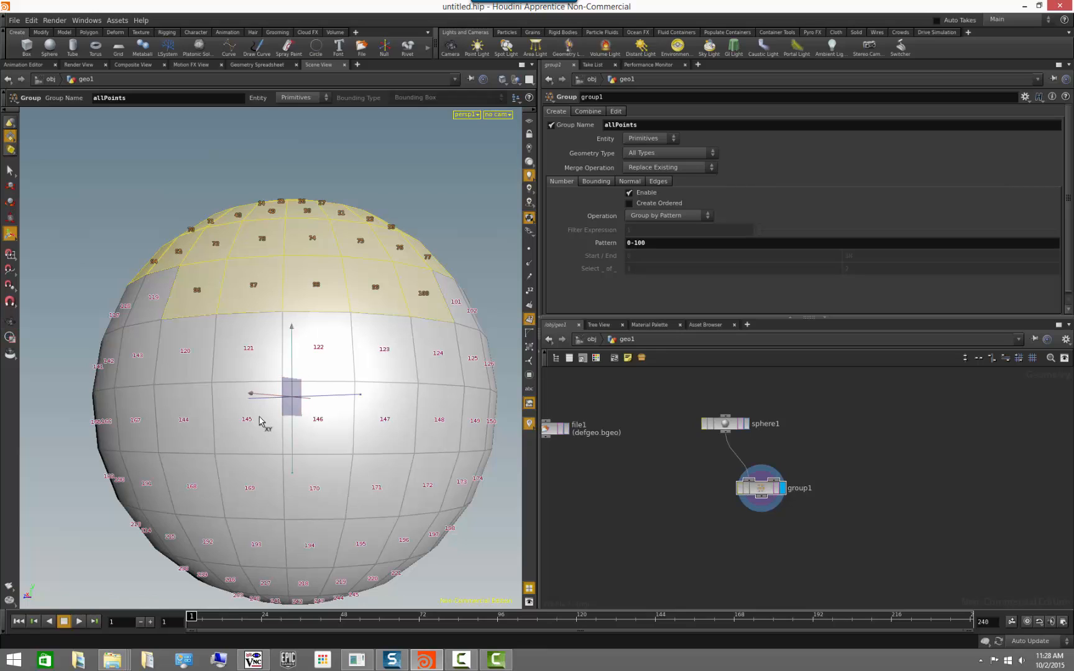
# Set the group's pattern to 0-146.
pyautogui.click(714, 245)
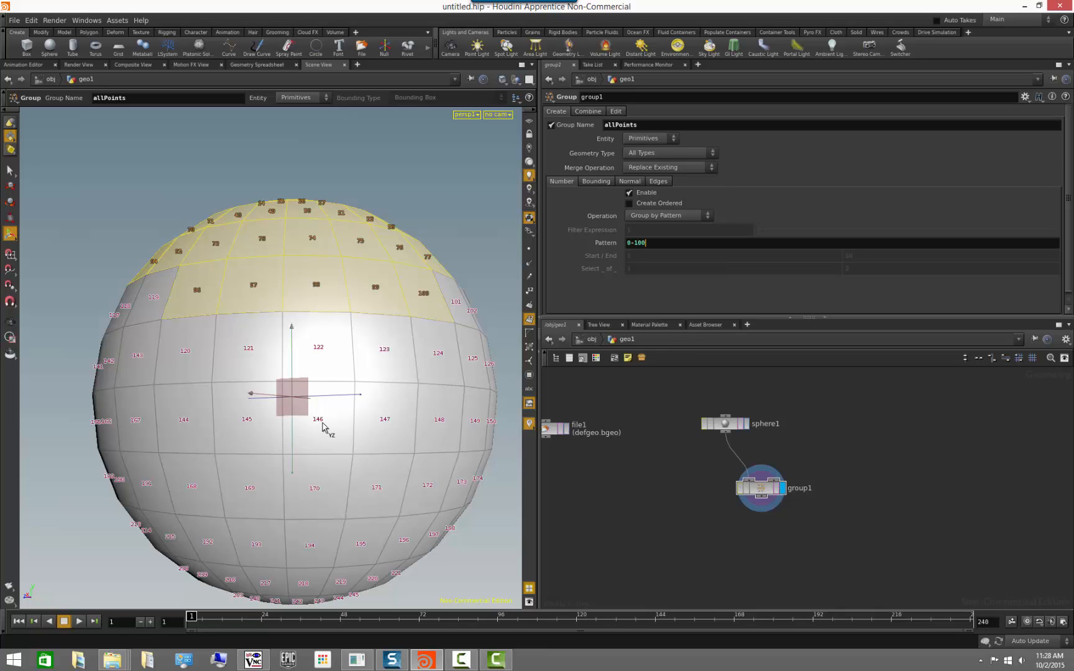
pyautogui.press('BackSpace')
pyautogui.press('BackSpace')
pyautogui.press('BackSpace')
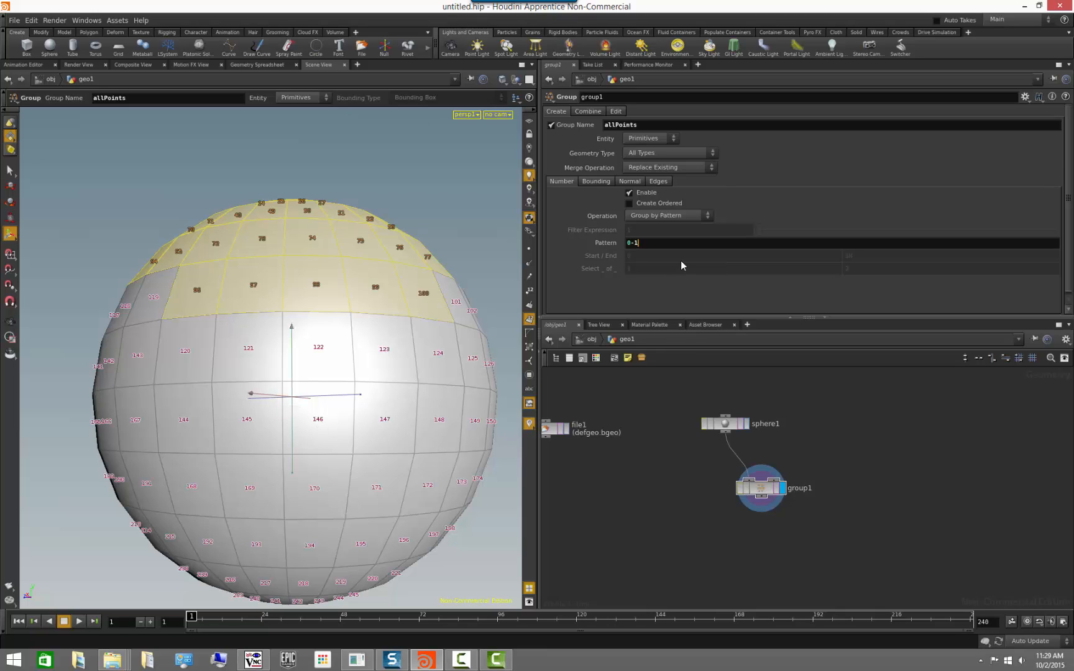
pyautogui.write('146')
pyautogui.press('Return')
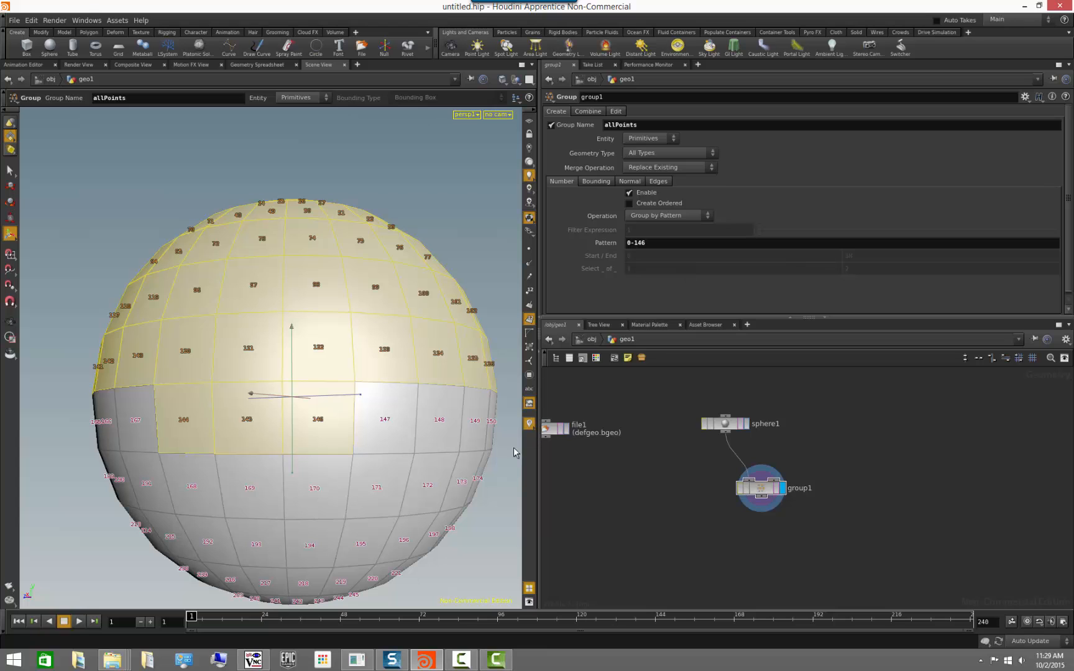
# Examine which numbered faces belong to the extended group, and hide the primitive numbers again.
pyautogui.keyDown('alt'); pyautogui.moveTo(391, 481); pyautogui.dragTo(275, 472, button='right'); pyautogui.keyUp('alt')
pyautogui.moveTo(275, 472)
pyautogui.keyDown('alt'); pyautogui.mouseDown()
pyautogui.moveTo(250, 498)
pyautogui.moveTo(263, 482)
pyautogui.mouseUp(); pyautogui.keyUp('alt')
pyautogui.keyDown('alt'); pyautogui.moveTo(263, 482); pyautogui.dragTo(317, 491, button='right'); pyautogui.keyUp('alt')
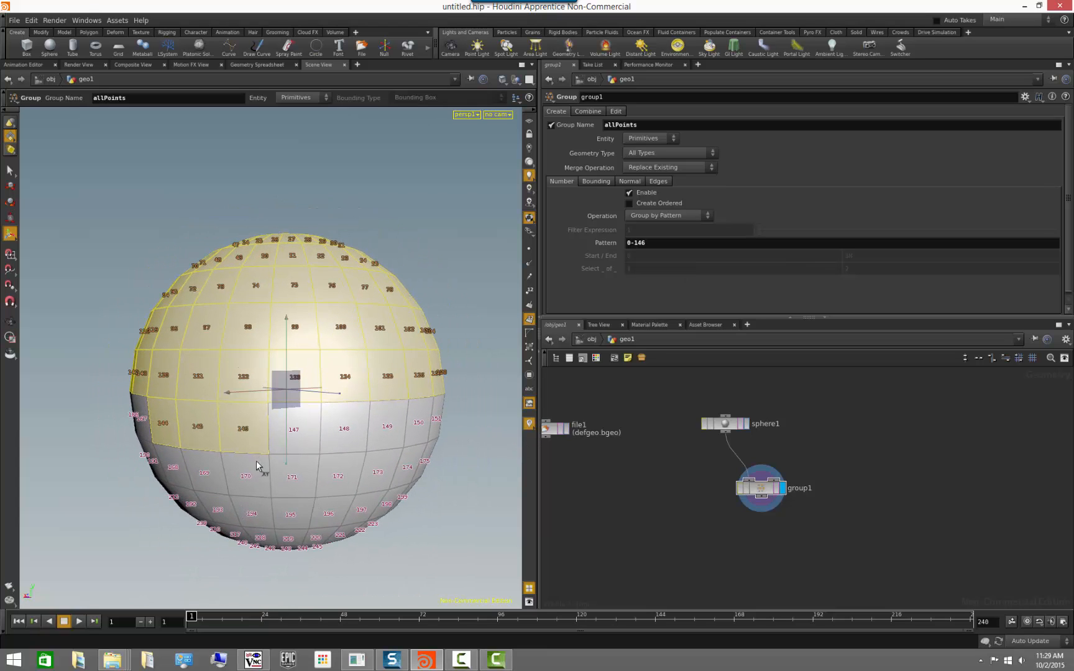
pyautogui.keyDown('alt'); pyautogui.moveTo(412, 485); pyautogui.dragTo(341, 472, button='right'); pyautogui.keyUp('alt')
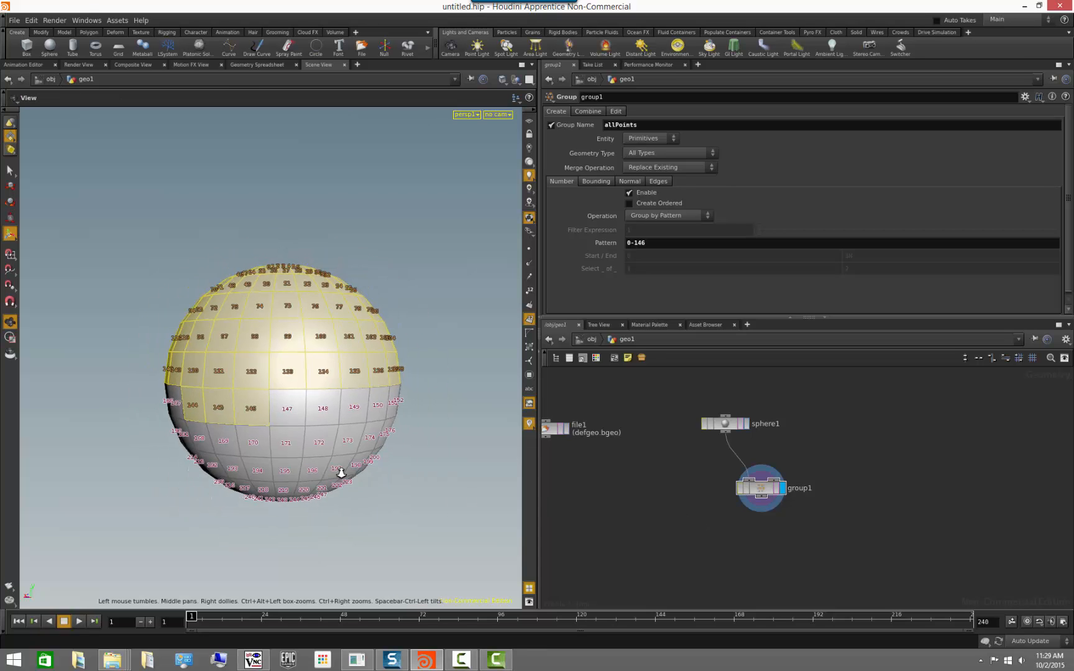
pyautogui.keyDown('alt'); pyautogui.moveTo(341, 472); pyautogui.dragTo(369, 491); pyautogui.keyUp('alt')
pyautogui.click(528, 316)
pyautogui.keyDown('alt'); pyautogui.moveTo(475, 428); pyautogui.dragTo(435, 428); pyautogui.keyUp('alt')
pyautogui.moveTo(844, 553); pyautogui.dragTo(791, 504, button='middle')
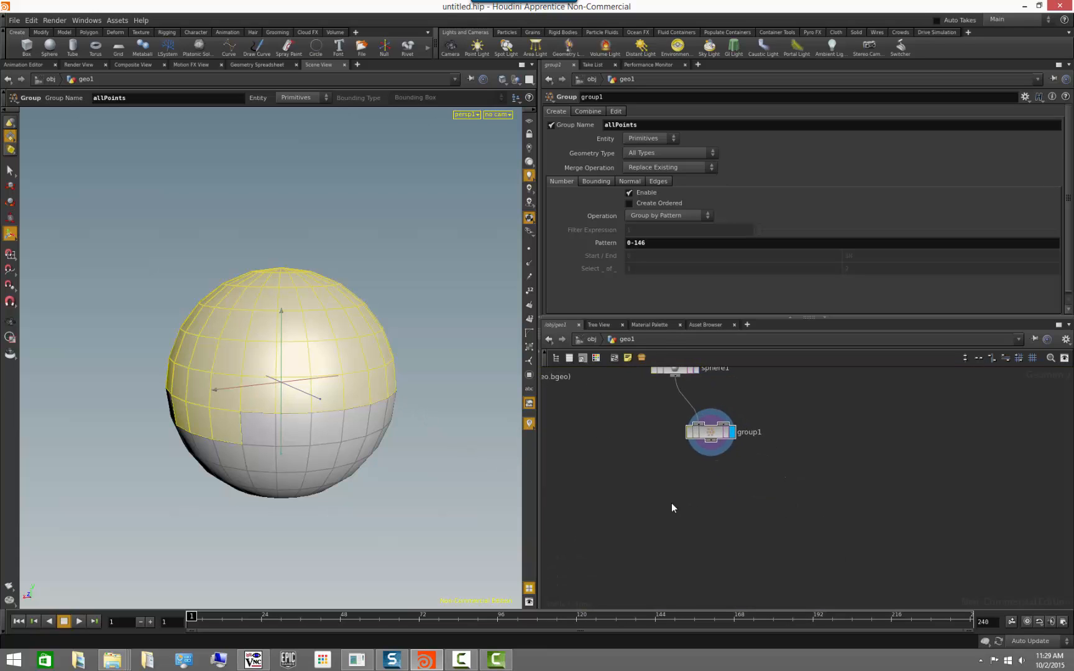
pyautogui.moveTo(711, 445); pyautogui.dragTo(747, 502)
pyautogui.write('extrude')
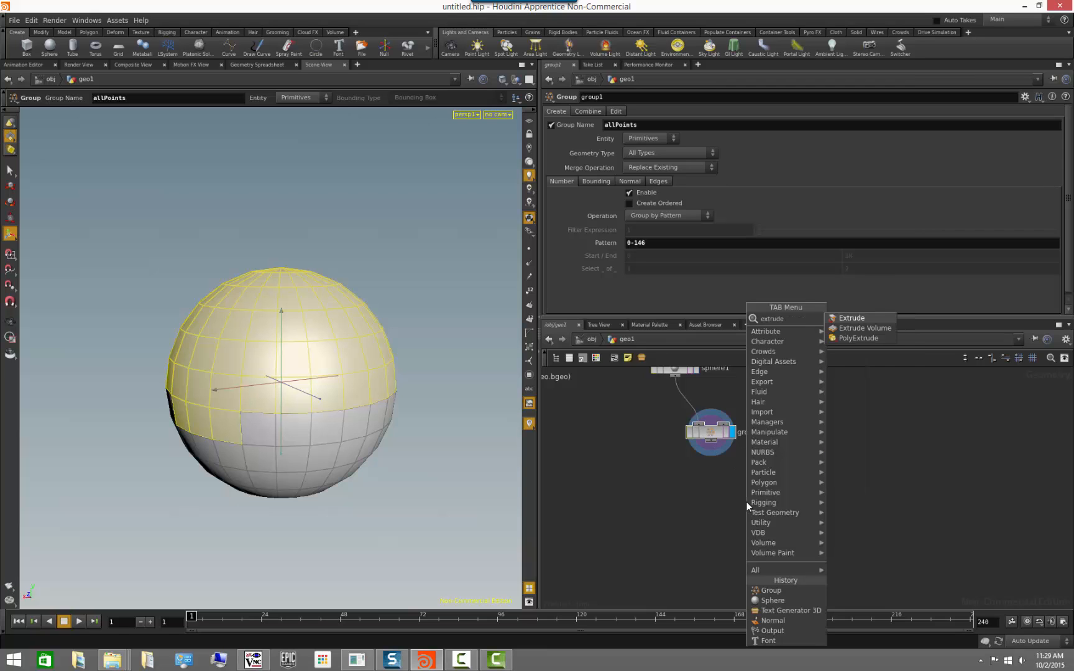
pyautogui.press('Return')
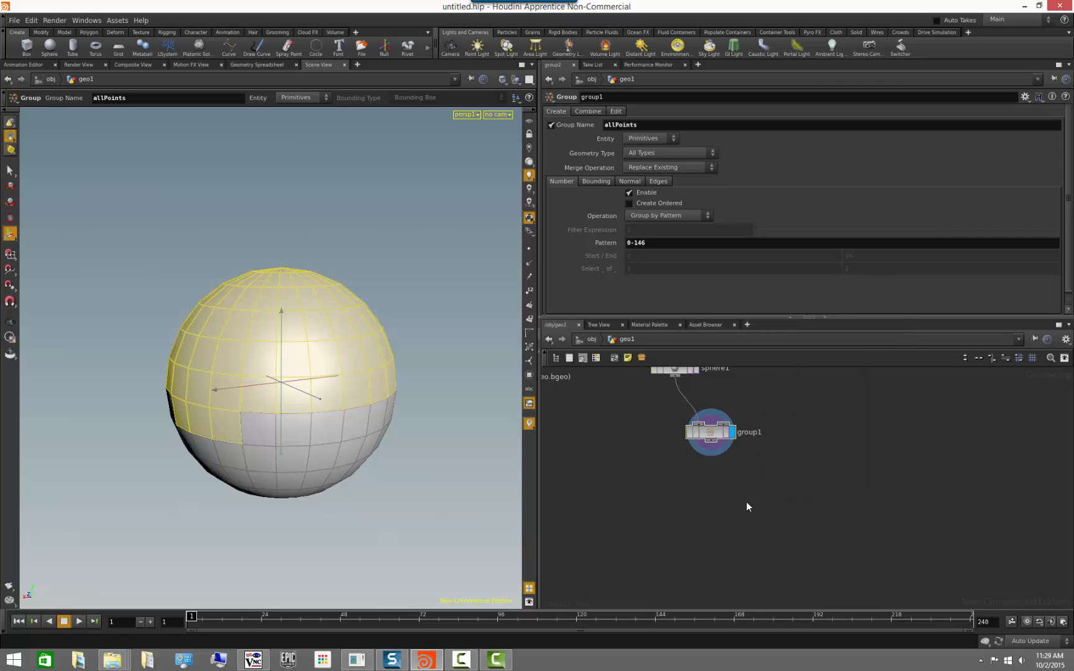
# Add a PolyExtrude node connected below the Group node and make it the displayed node.
pyautogui.press('Tab')
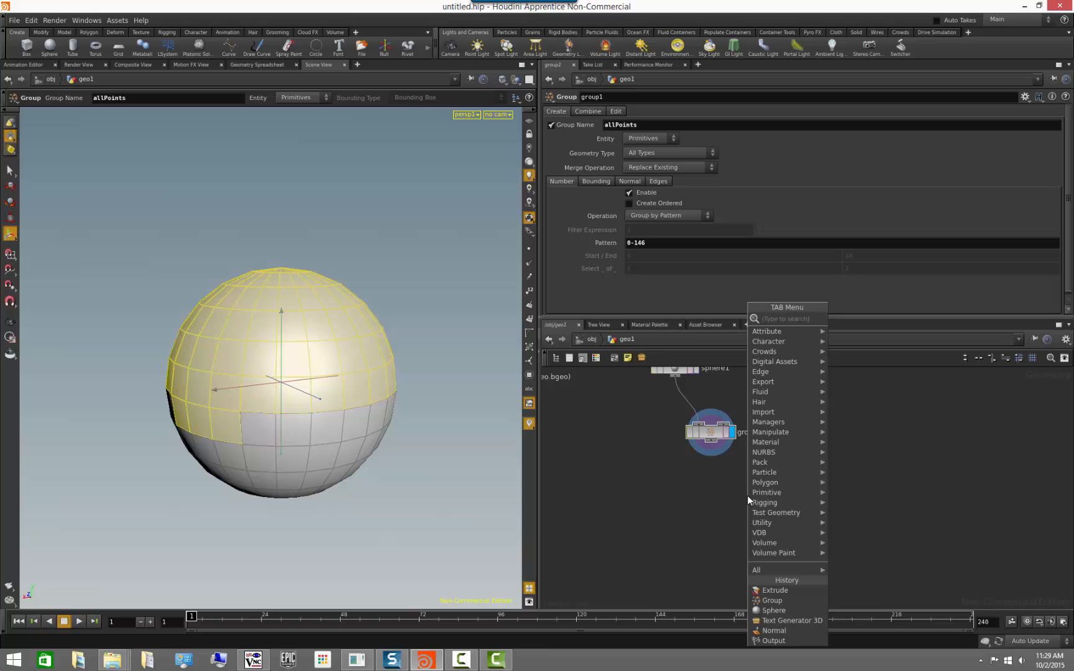
pyautogui.write('polye')
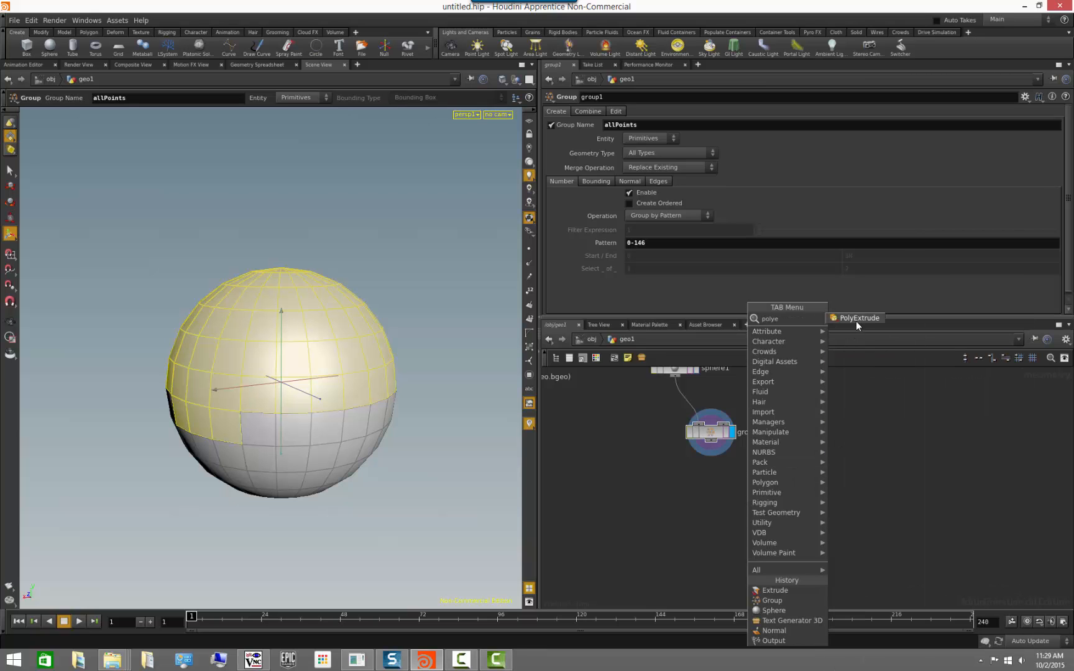
pyautogui.click(856, 319)
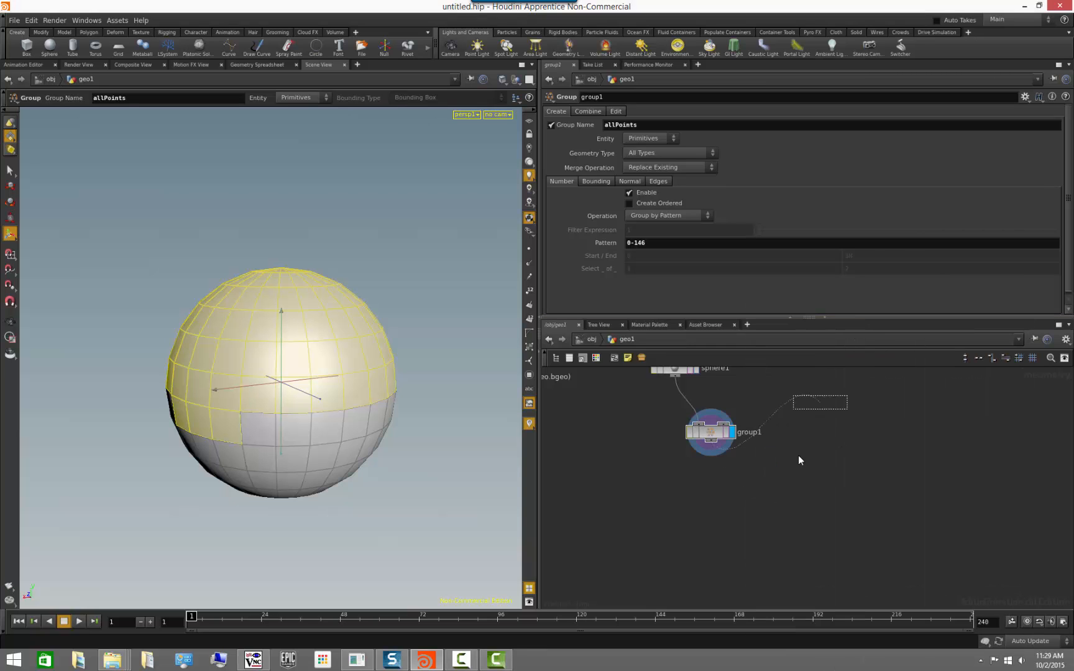
pyautogui.click(731, 482)
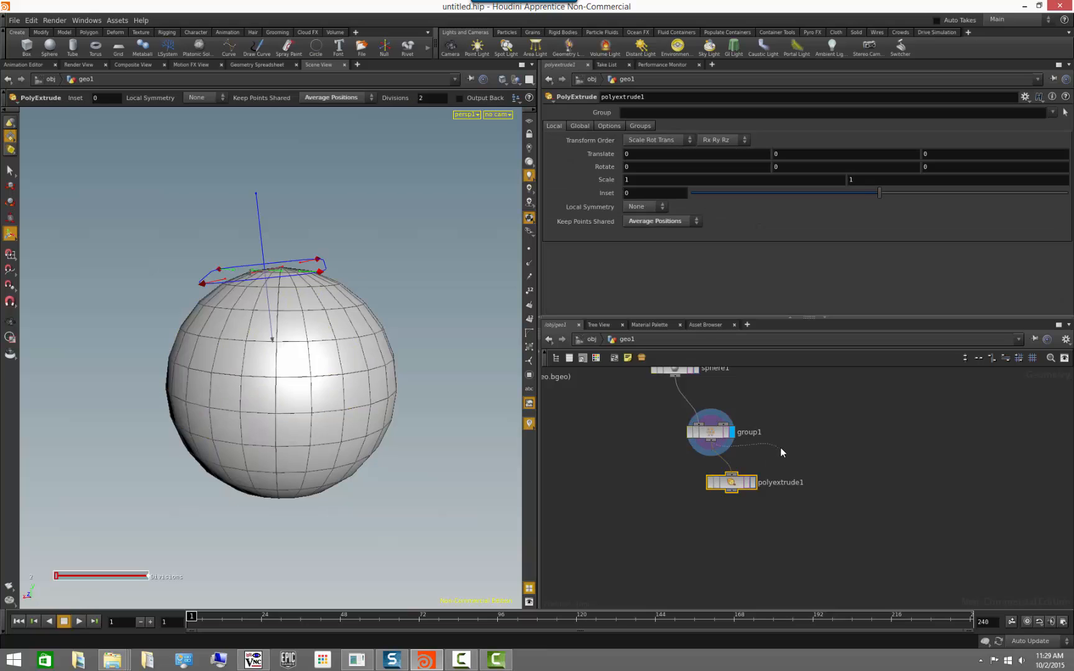
pyautogui.click(753, 482)
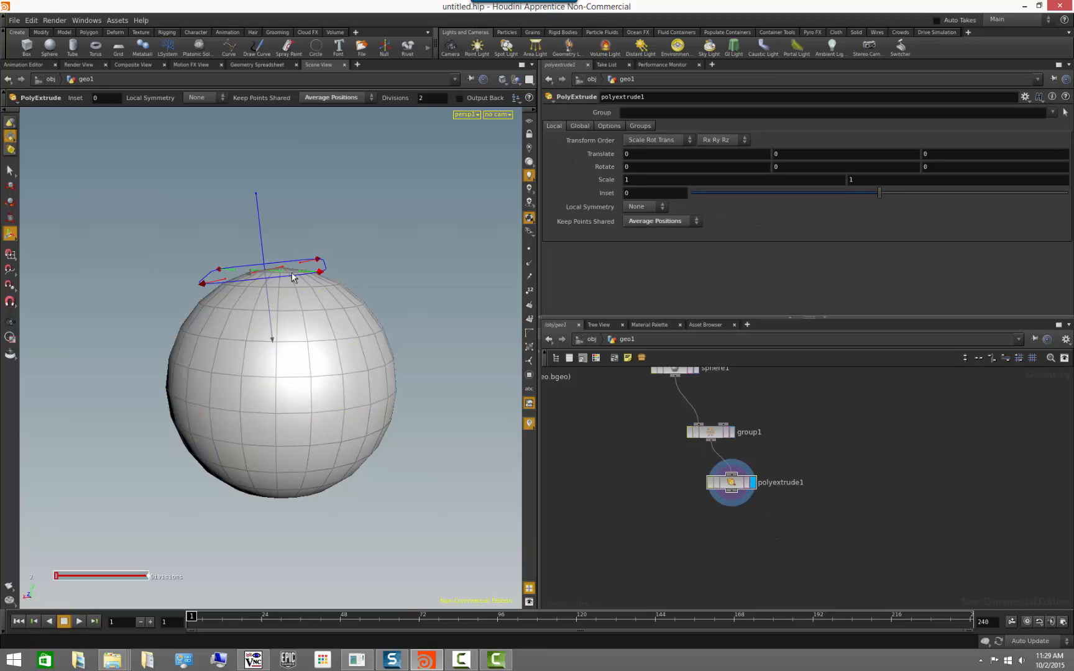
# Extrude all of the sphere's faces outward by about 0.24 and check which groups the PolyExtrude node offers.
pyautogui.moveTo(268, 302); pyautogui.dragTo(257, 278)
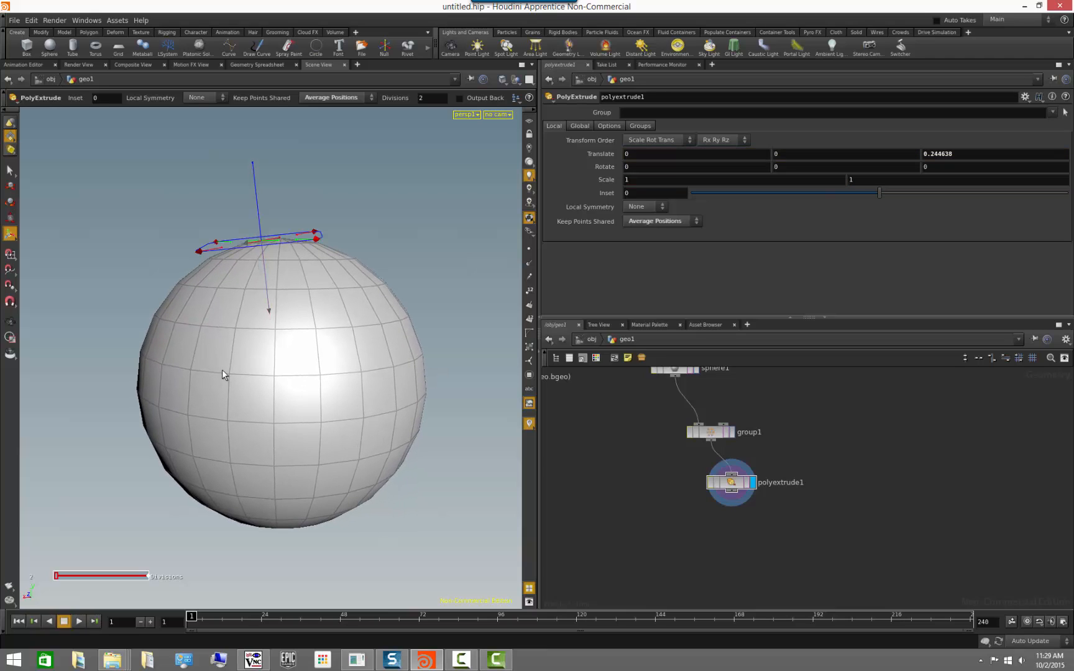
pyautogui.keyDown('alt'); pyautogui.moveTo(110, 249); pyautogui.dragTo(140, 266); pyautogui.keyUp('alt')
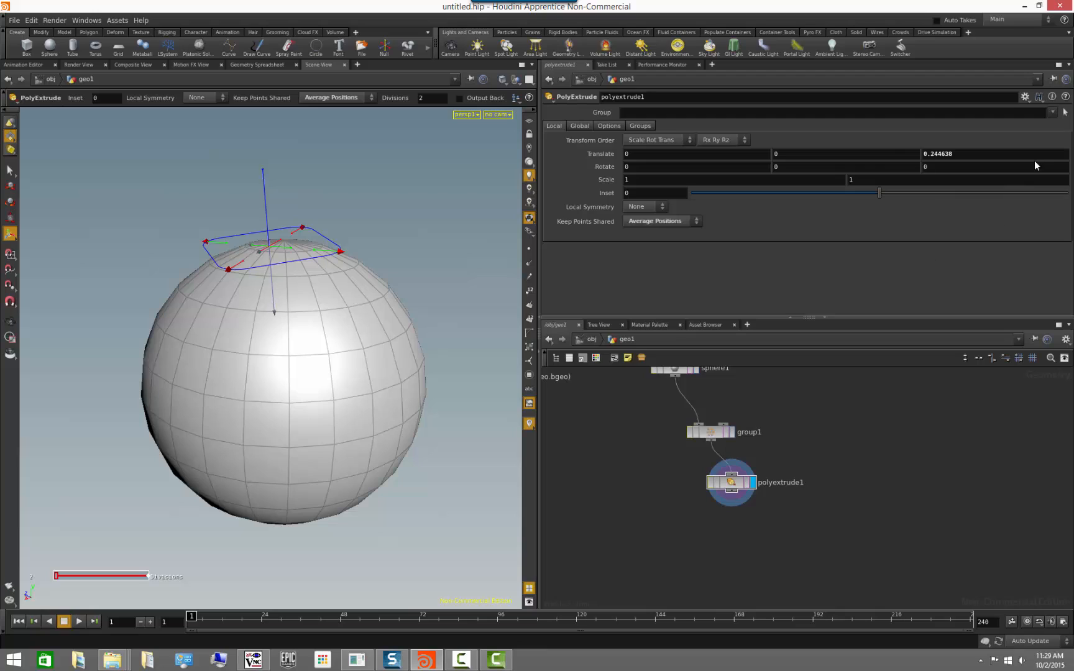
pyautogui.click(1054, 113)
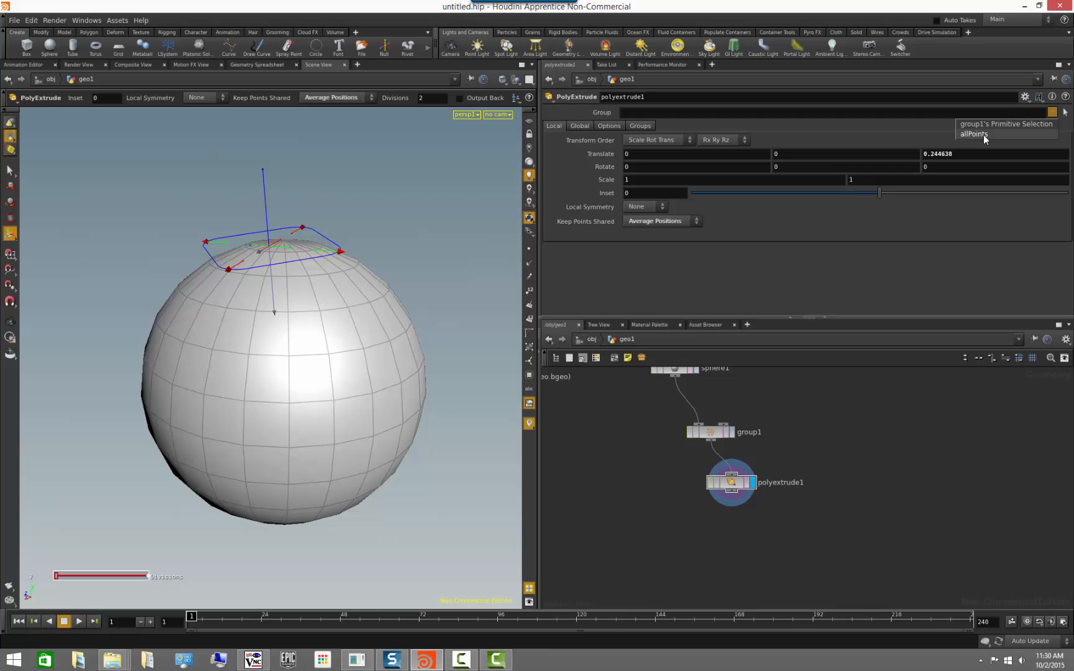
pyautogui.click(942, 450)
# Rename the Group node's group first as allPrimitives and finally as somePrimitives.
pyautogui.click(718, 435)
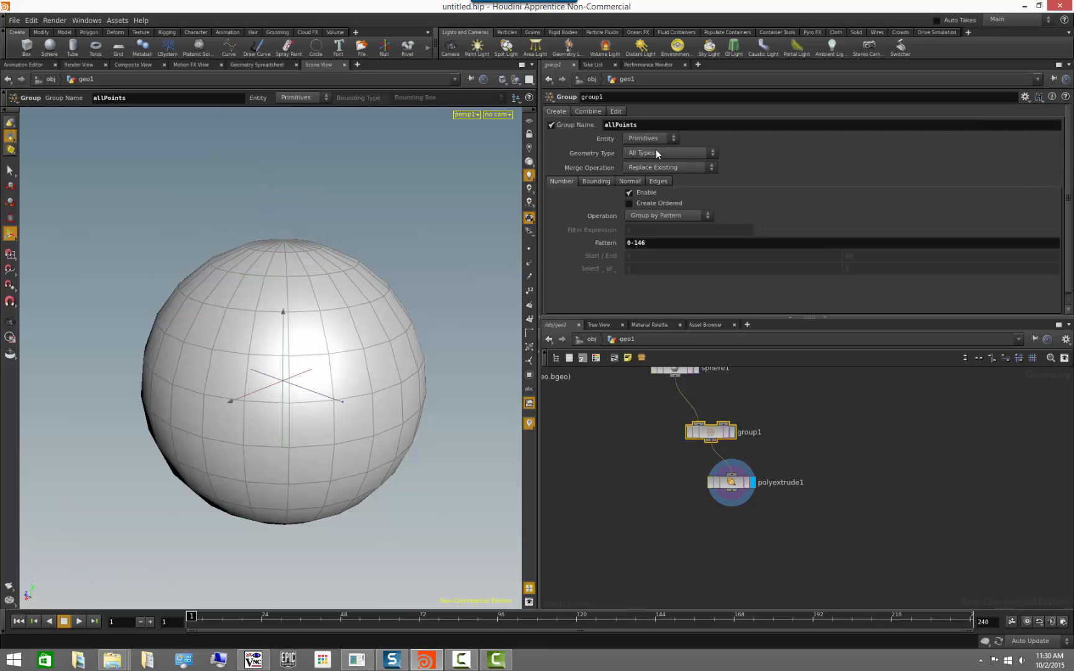
pyautogui.moveTo(619, 125); pyautogui.dragTo(668, 128)
pyautogui.write('rimitives')
pyautogui.press('Return')
pyautogui.moveTo(669, 128); pyautogui.dragTo(571, 130)
pyautogui.write('somePrimitives')
pyautogui.press('Return')
# Restrict the PolyExtrude node to the somePrimitives group.
pyautogui.click(737, 484)
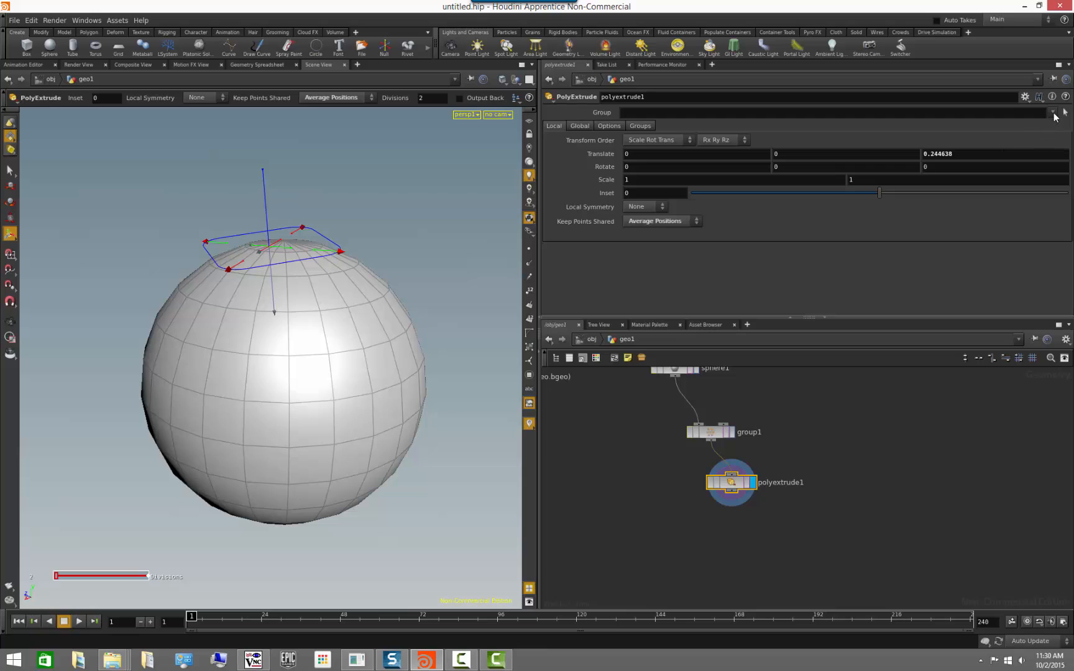
pyautogui.click(1053, 114)
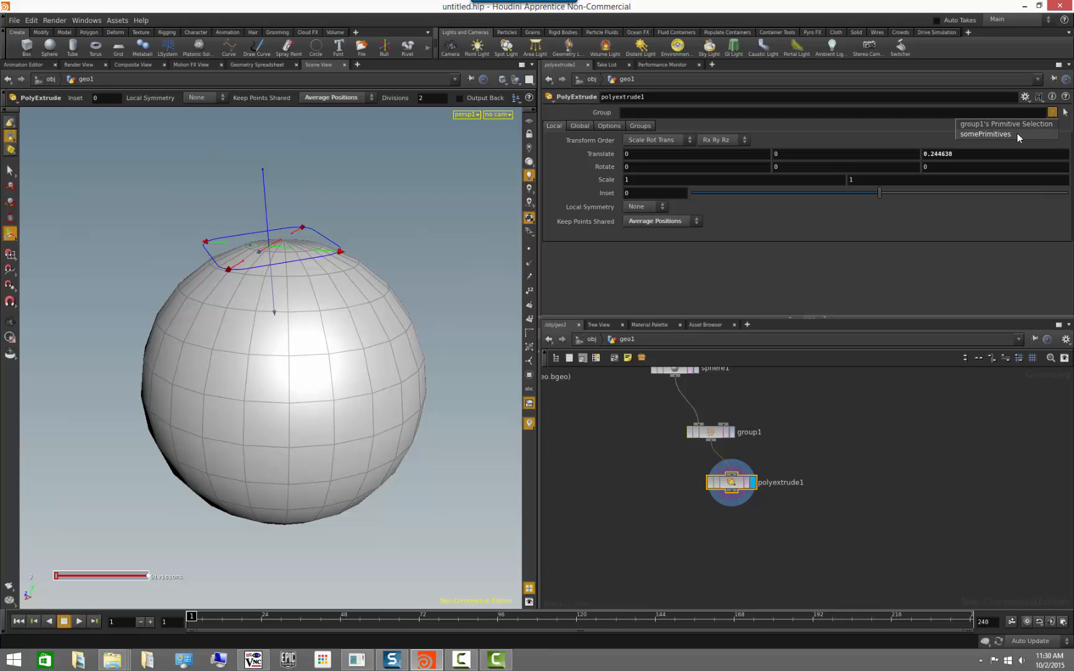
pyautogui.click(988, 134)
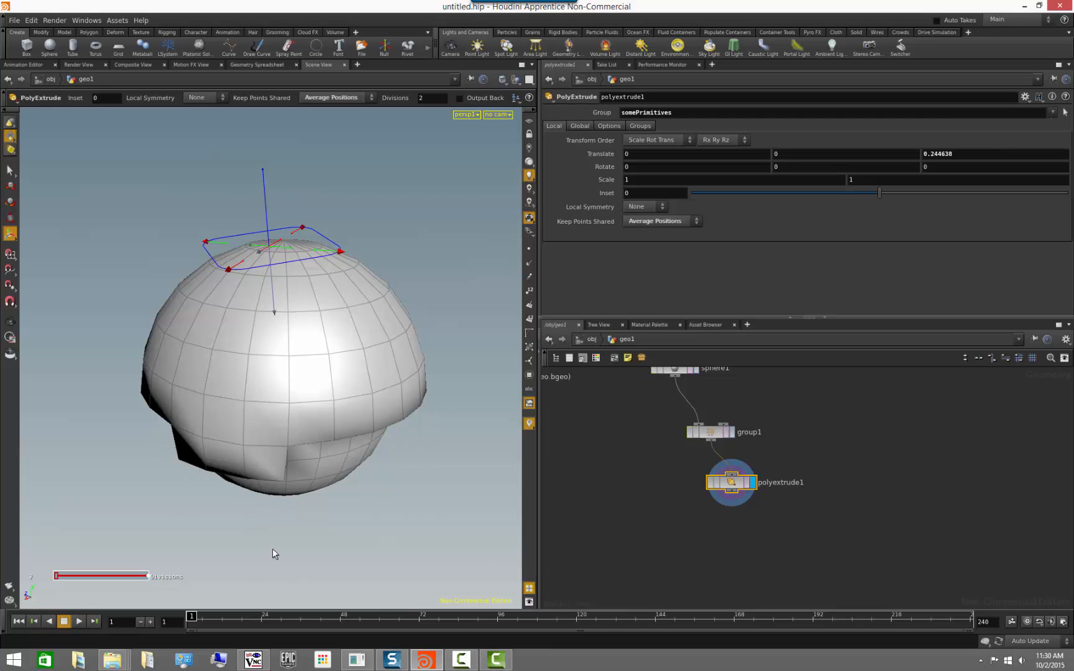
# Extrude the somePrimitives group farther outward, to a distance of about 0.31.
pyautogui.keyDown('alt'); pyautogui.moveTo(272, 548); pyautogui.dragTo(357, 456); pyautogui.keyUp('alt')
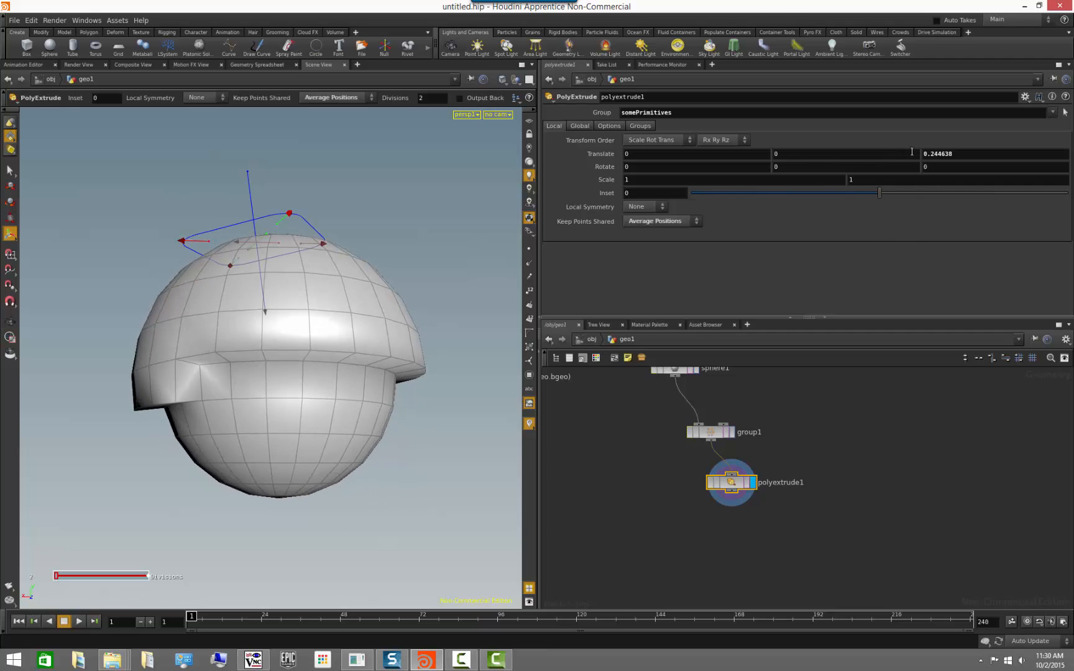
pyautogui.moveTo(250, 190)
pyautogui.mouseDown()
pyautogui.moveTo(241, 130)
pyautogui.moveTo(237, 203)
pyautogui.moveTo(237, 139)
pyautogui.moveTo(236, 189)
pyautogui.mouseUp()
pyautogui.keyDown('alt'); pyautogui.moveTo(278, 408); pyautogui.dragTo(462, 412); pyautogui.keyUp('alt')
# Change the Group node's number pattern to 0-137 and make it the displayed node.
pyautogui.click(716, 435)
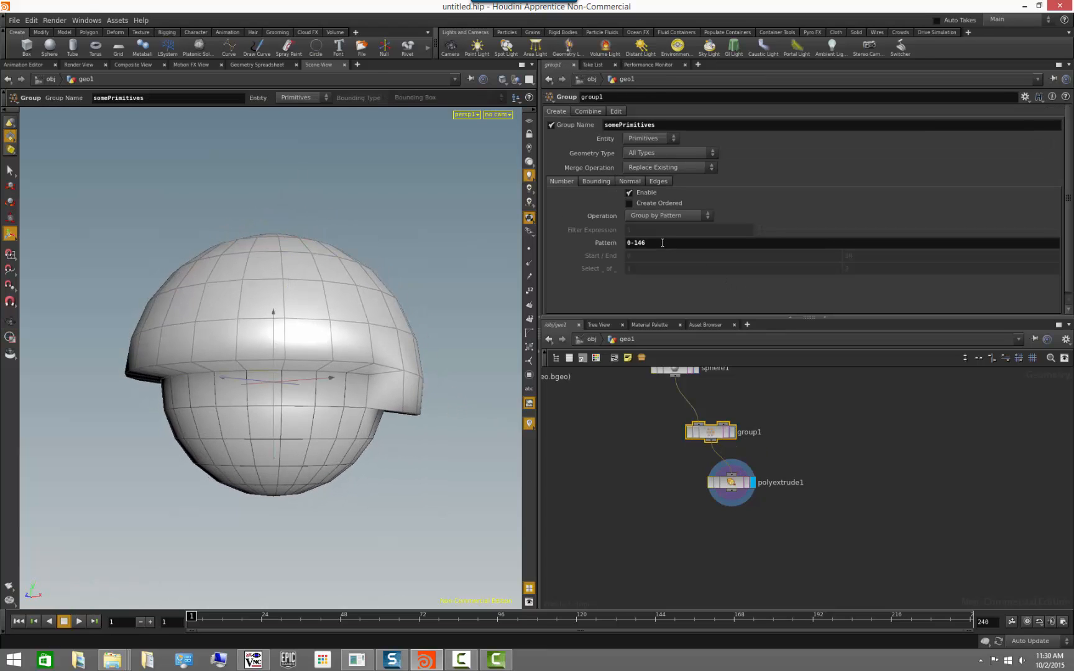
pyautogui.middleClick(659, 243)
pyautogui.moveTo(659, 243); pyautogui.dragTo(623, 242, button='middle')
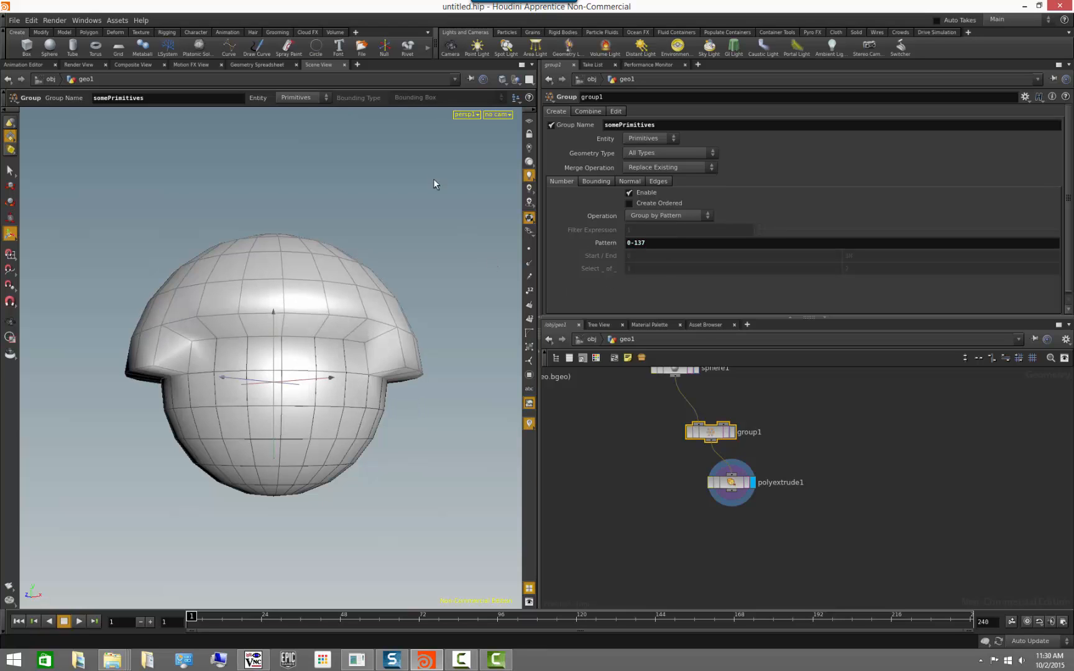
pyautogui.moveTo(347, 170); pyautogui.dragTo(422, 235)
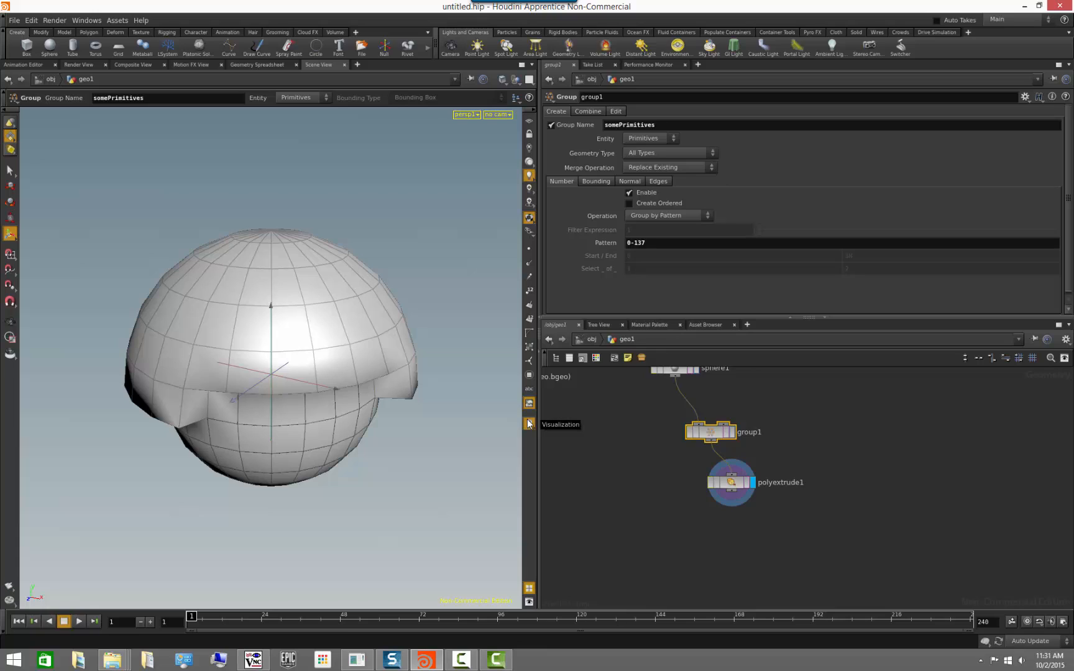
pyautogui.click(732, 433)
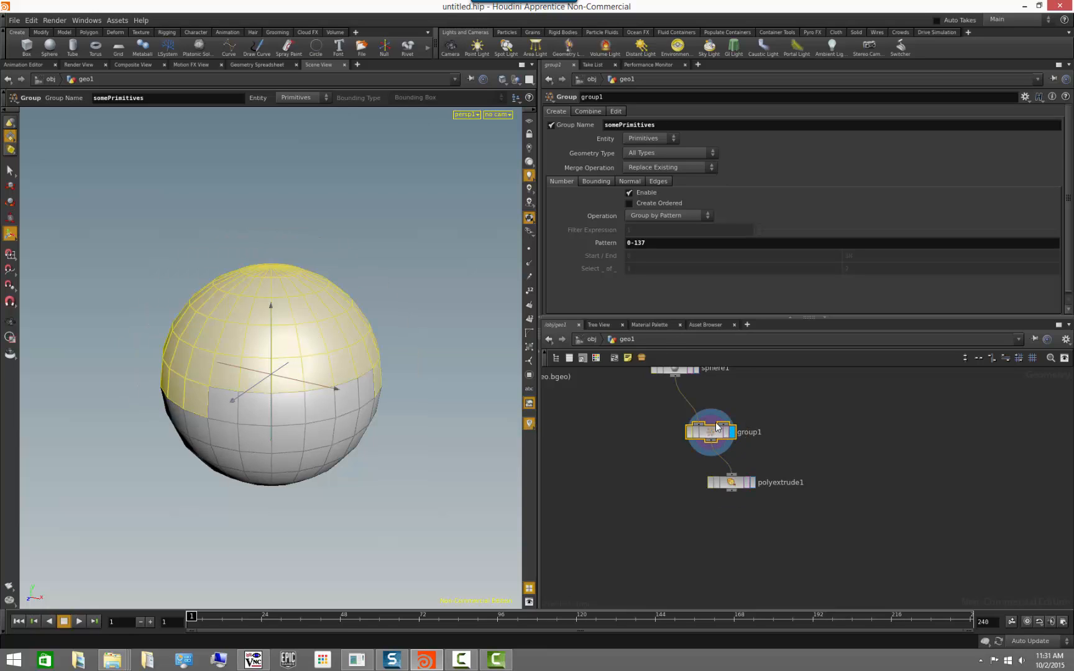
pyautogui.moveTo(757, 423); pyautogui.dragTo(768, 472, button='middle')
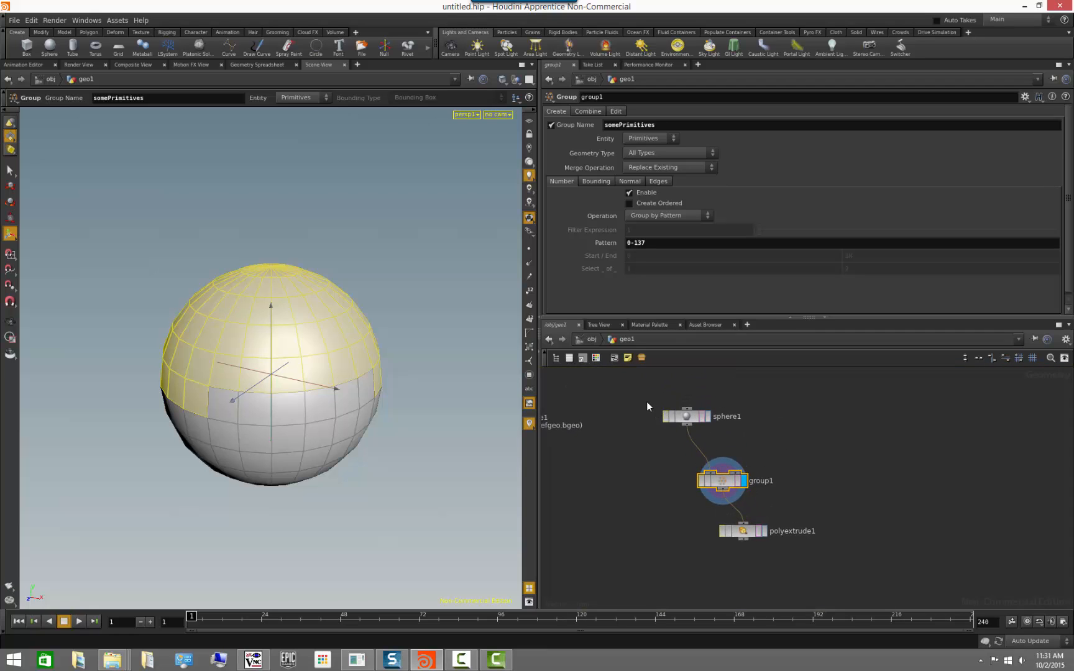
# Stretch the sphere along X in both directions to a radius of about 1.54.
pyautogui.click(688, 416)
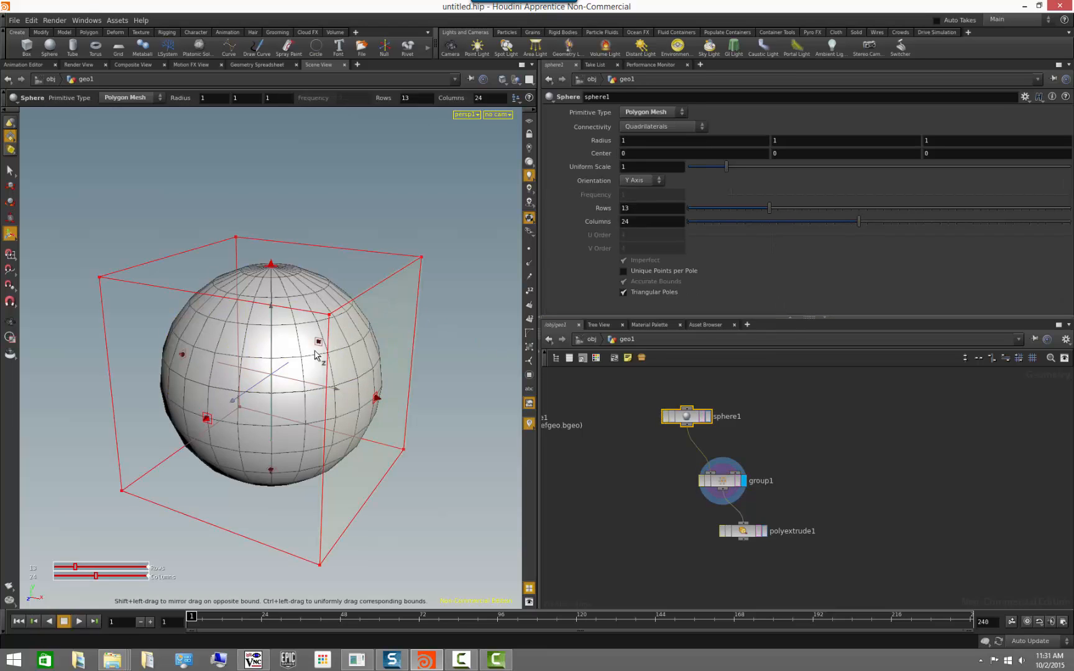
pyautogui.moveTo(377, 399); pyautogui.dragTo(445, 415)
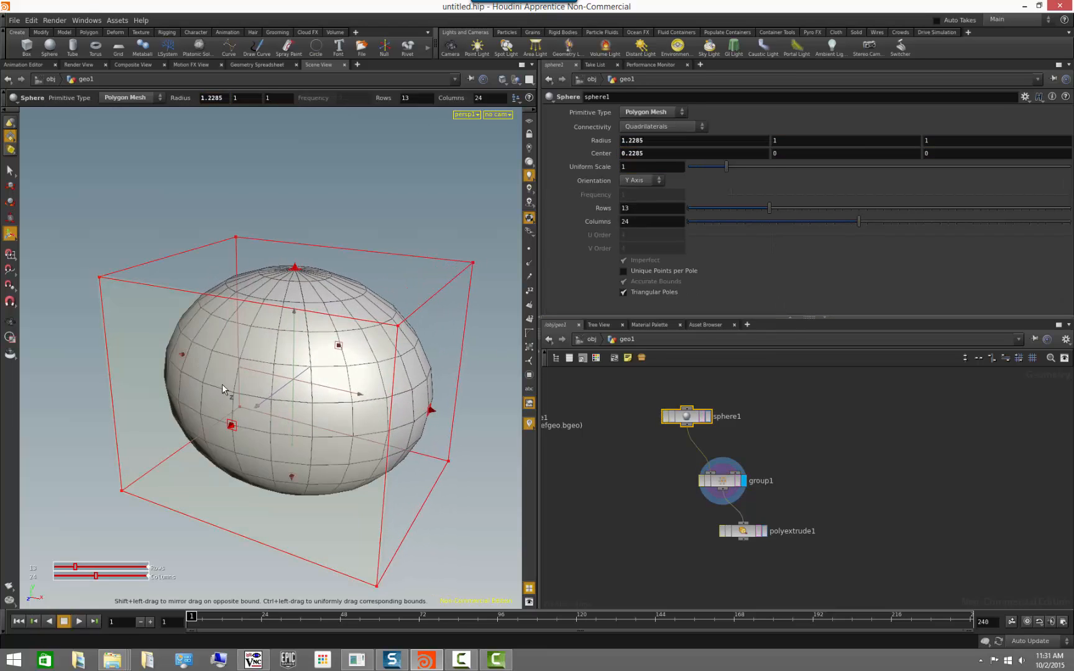
pyautogui.moveTo(182, 358); pyautogui.dragTo(127, 358)
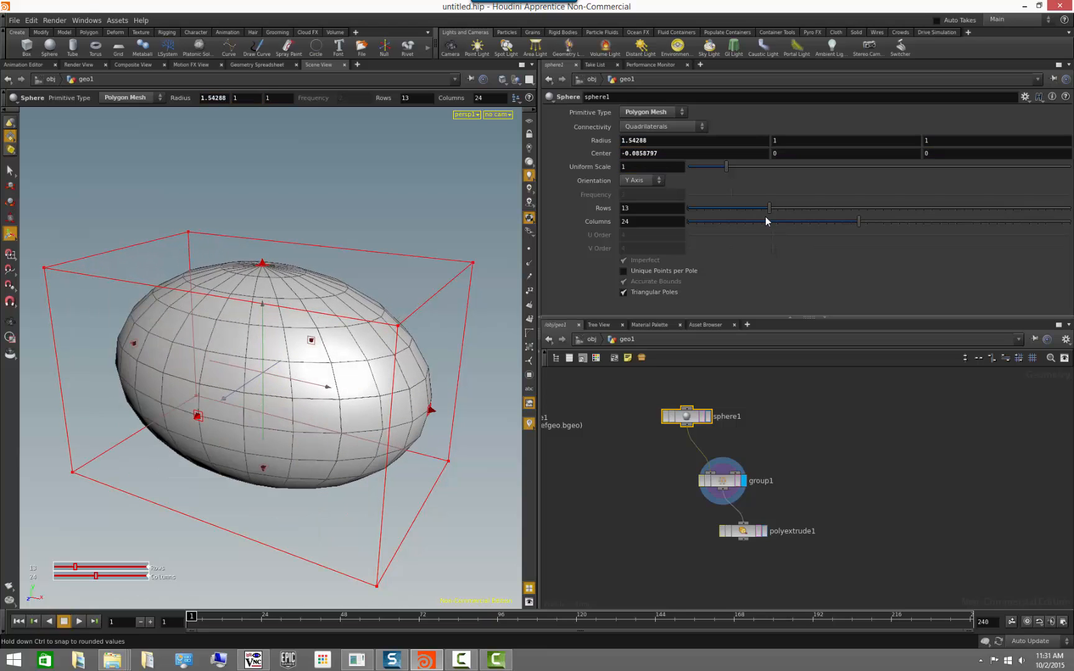
# Set the sphere's columns to 39 and check which primitives the Group node covers.
pyautogui.moveTo(864, 221); pyautogui.dragTo(981, 215)
pyautogui.click(739, 483)
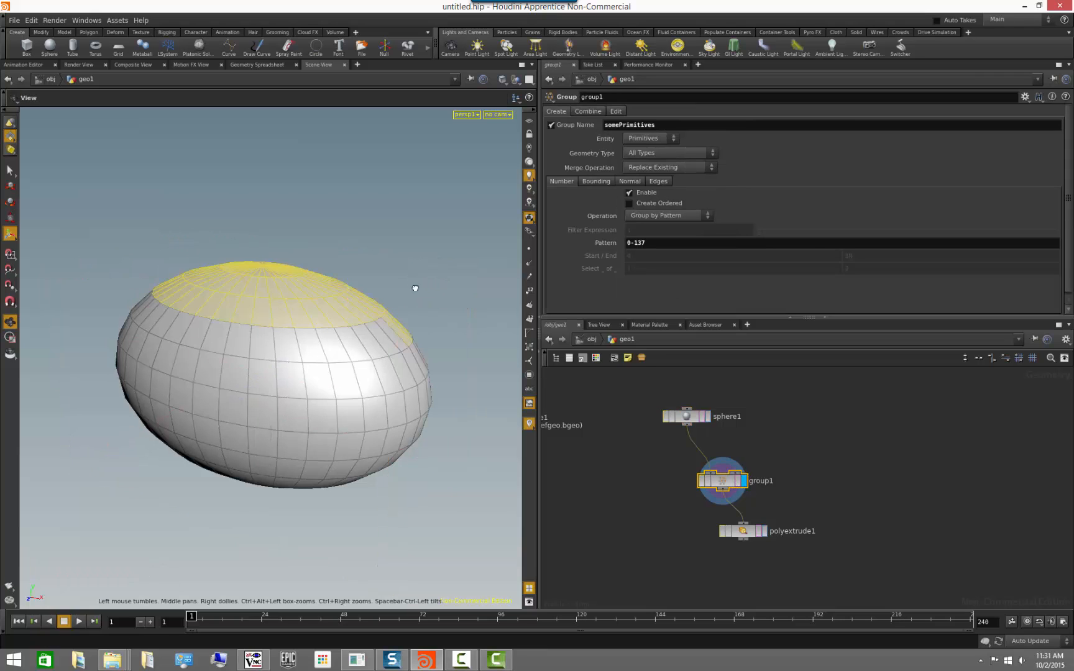
pyautogui.keyDown('alt'); pyautogui.moveTo(412, 292); pyautogui.dragTo(313, 363); pyautogui.keyUp('alt')
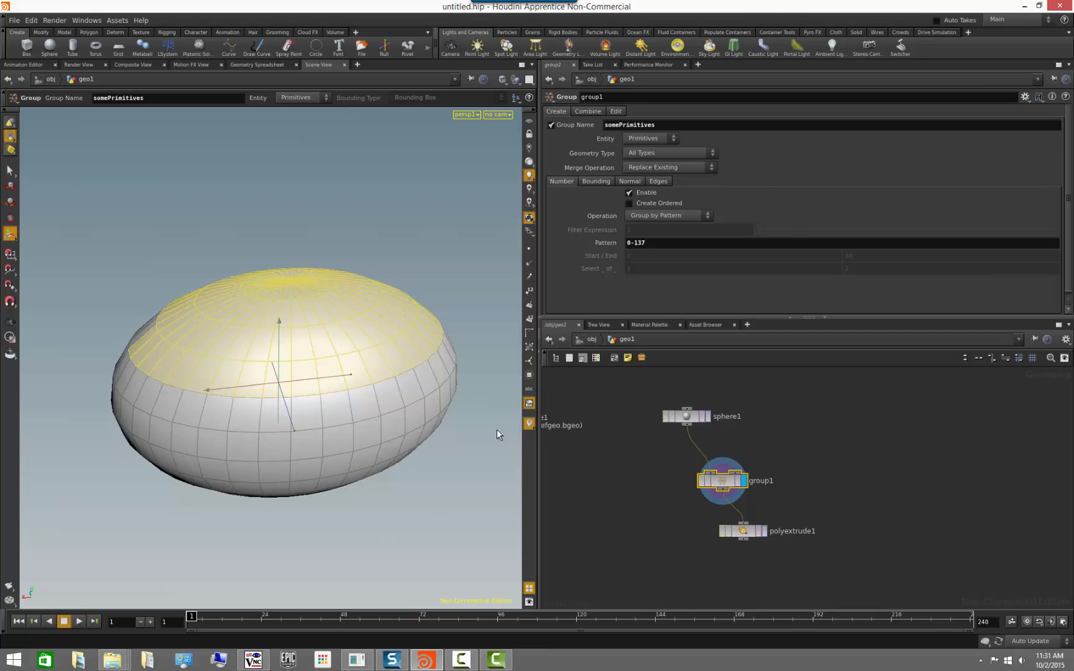
# Pin the parameter pane to the sphere and select the Group node.
pyautogui.click(690, 416)
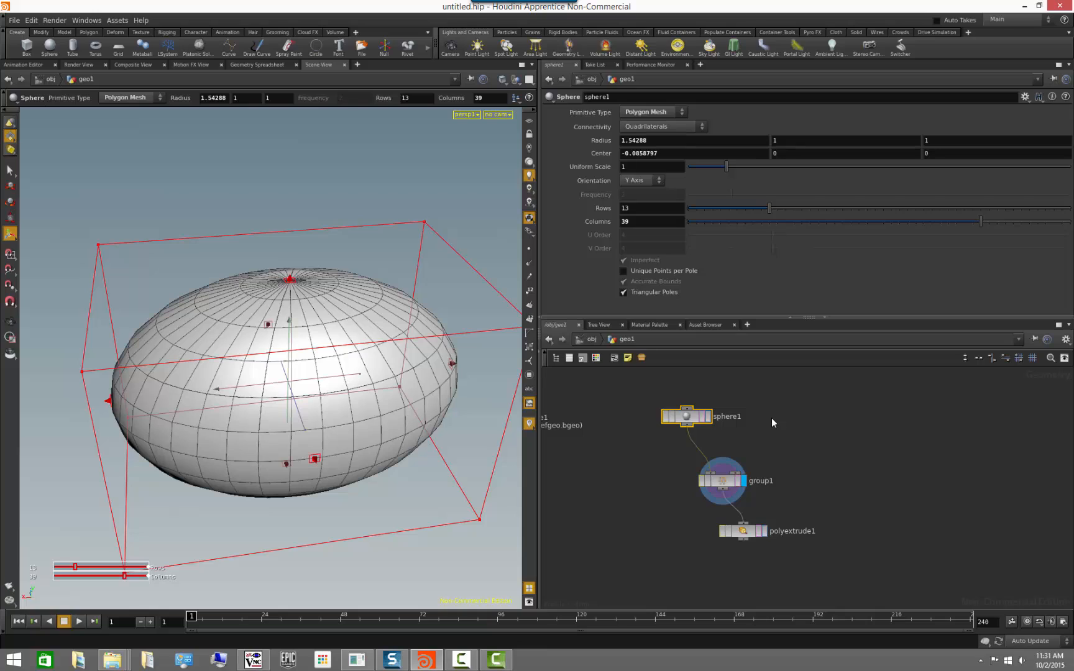
pyautogui.click(1055, 79)
pyautogui.click(730, 479)
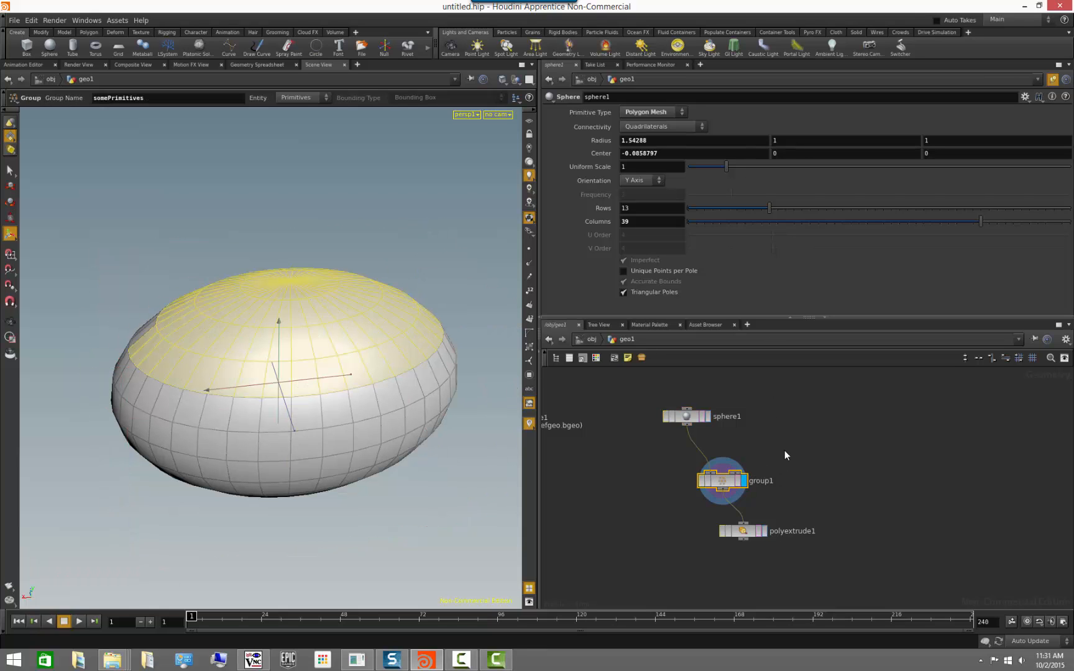
# Set the sphere's columns to 41 and show primitive numbers in the viewport.
pyautogui.moveTo(982, 221)
pyautogui.mouseDown()
pyautogui.moveTo(889, 232)
pyautogui.moveTo(1042, 233)
pyautogui.moveTo(968, 242)
pyautogui.moveTo(1031, 228)
pyautogui.moveTo(994, 236)
pyautogui.mouseUp()
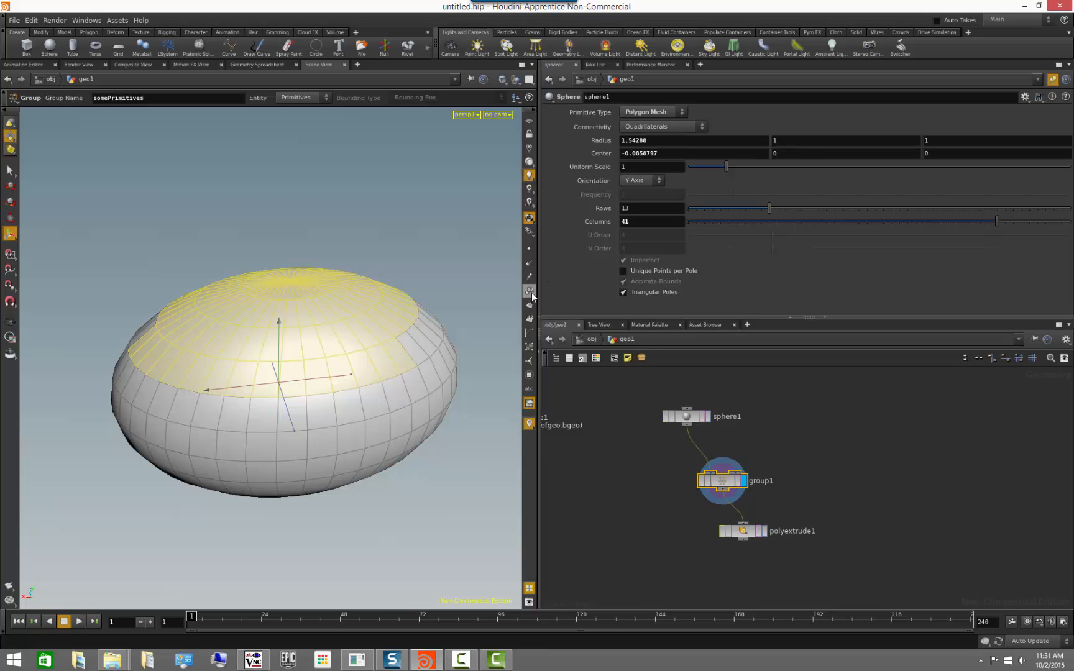
pyautogui.click(529, 330)
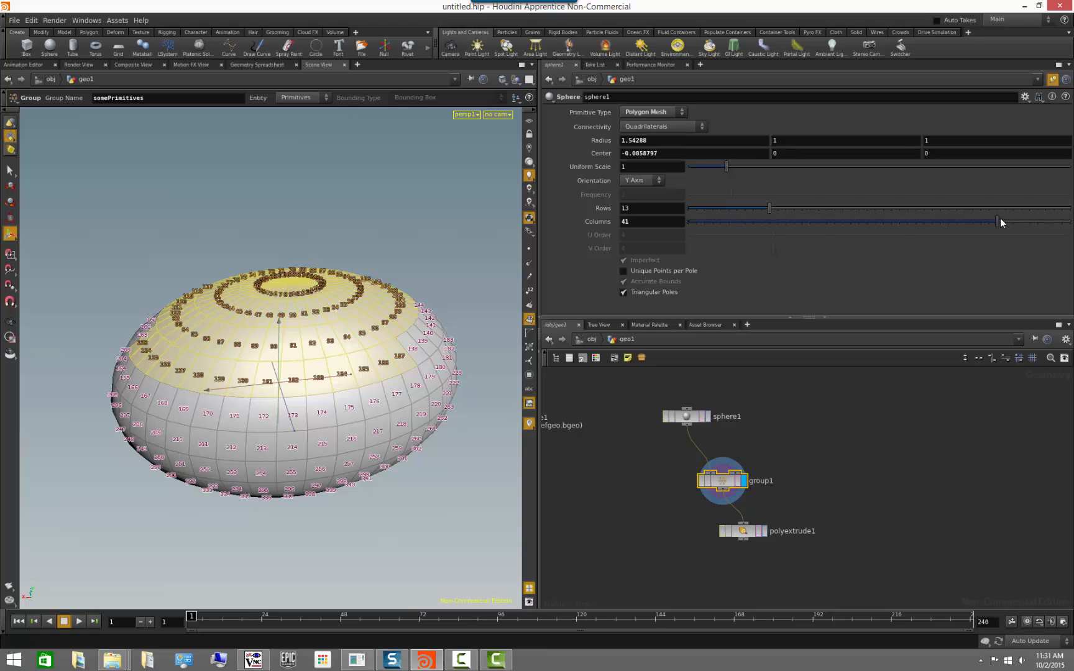
pyautogui.moveTo(999, 218)
pyautogui.mouseDown()
pyautogui.moveTo(976, 223)
pyautogui.moveTo(1035, 214)
pyautogui.moveTo(997, 219)
pyautogui.mouseUp()
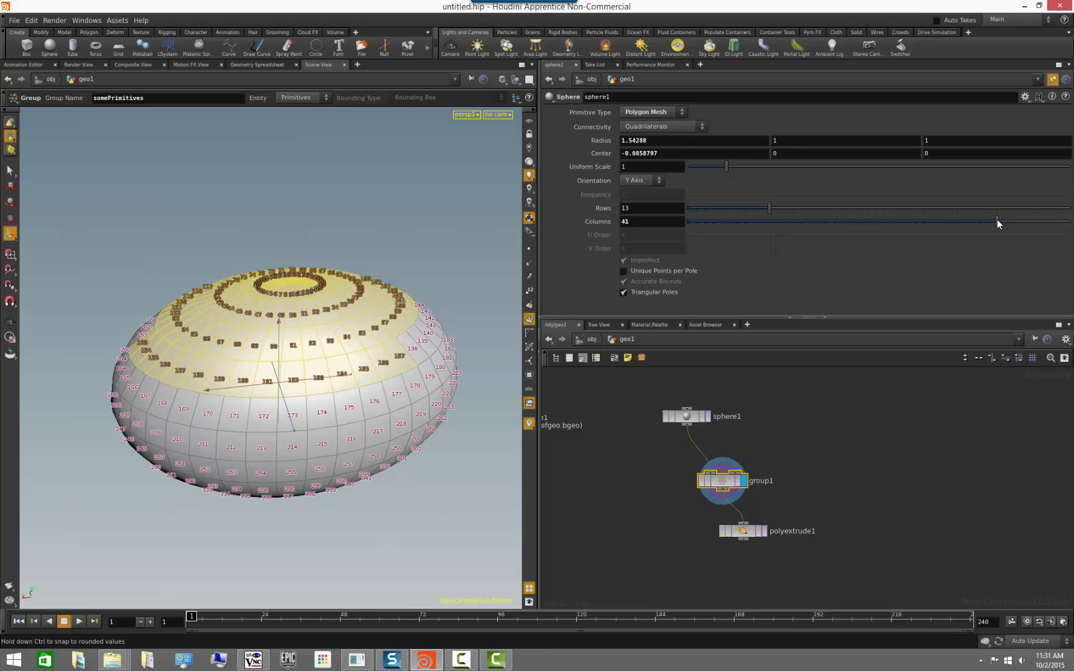
# Display the PolyExtrude result with the sphere's columns set to 50, and hide the primitive numbers.
pyautogui.click(765, 533)
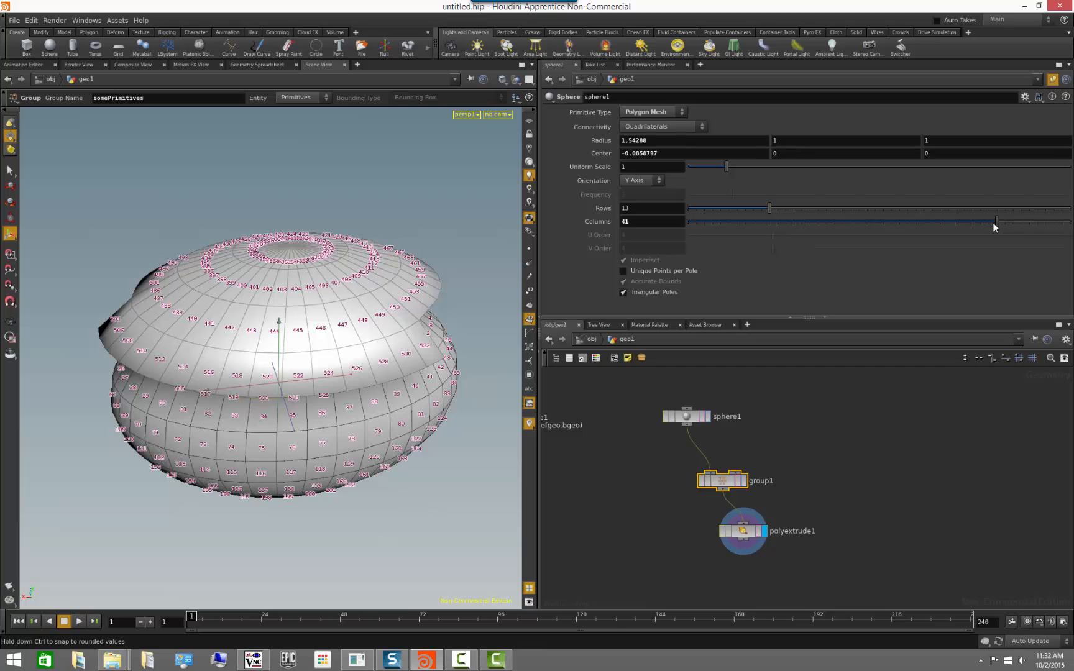
pyautogui.moveTo(997, 221); pyautogui.dragTo(1064, 222)
pyautogui.click(529, 318)
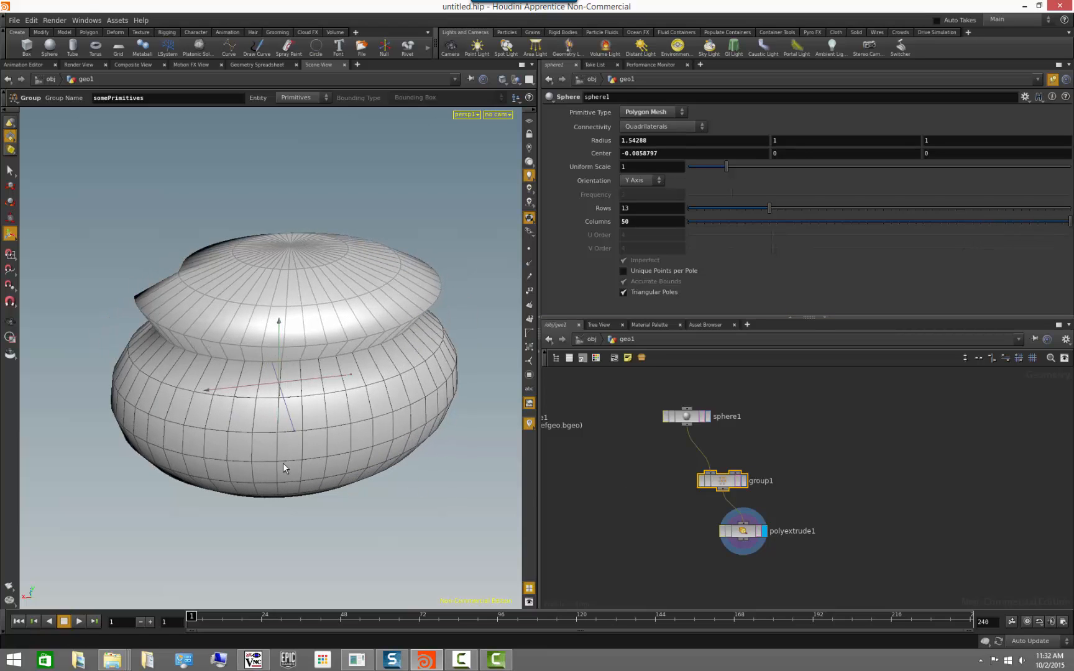
pyautogui.press('Escape')
pyautogui.moveTo(182, 464); pyautogui.dragTo(355, 443)
pyautogui.press('Return')
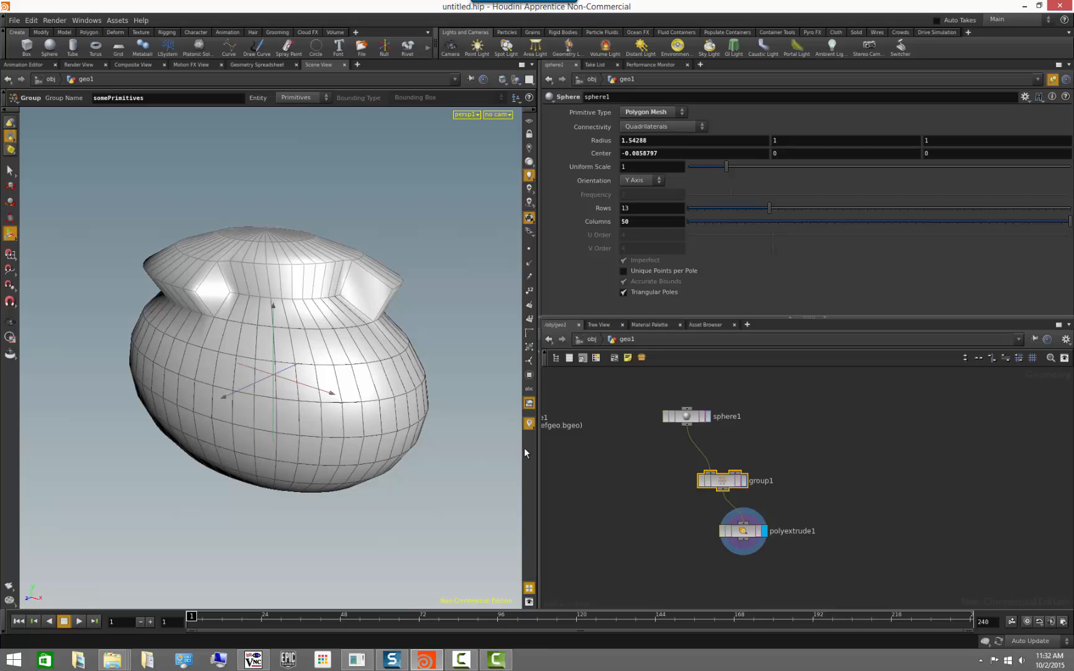
# Display the Group node's result and unpin the parameter pane so it follows the selected Group node.
pyautogui.click(748, 481)
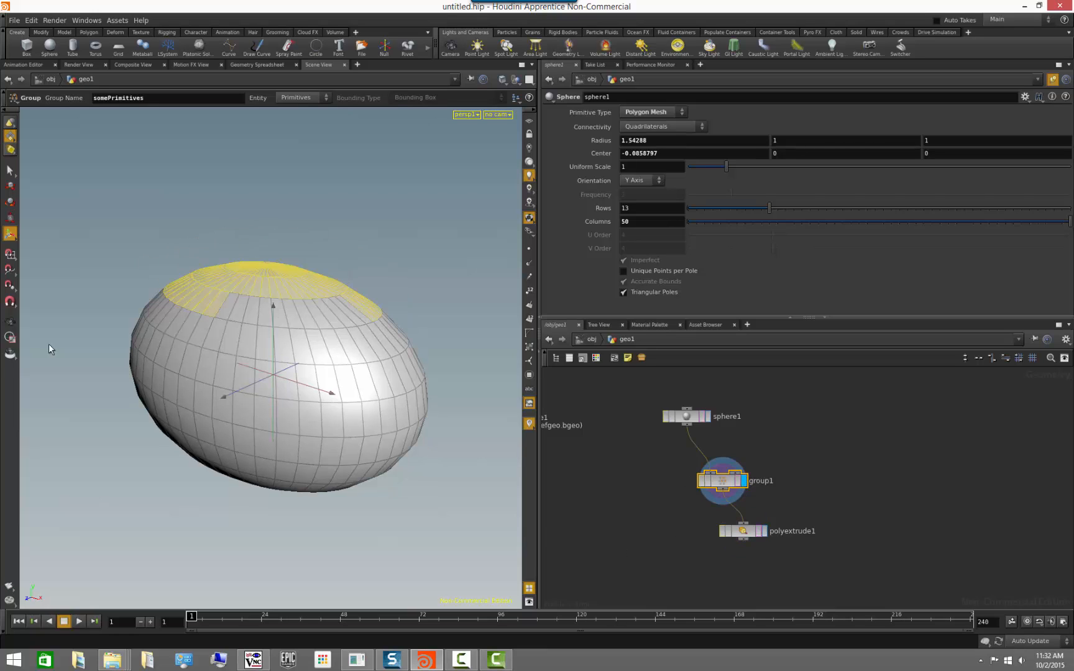
pyautogui.keyDown('alt'); pyautogui.moveTo(120, 456); pyautogui.dragTo(269, 339); pyautogui.keyUp('alt')
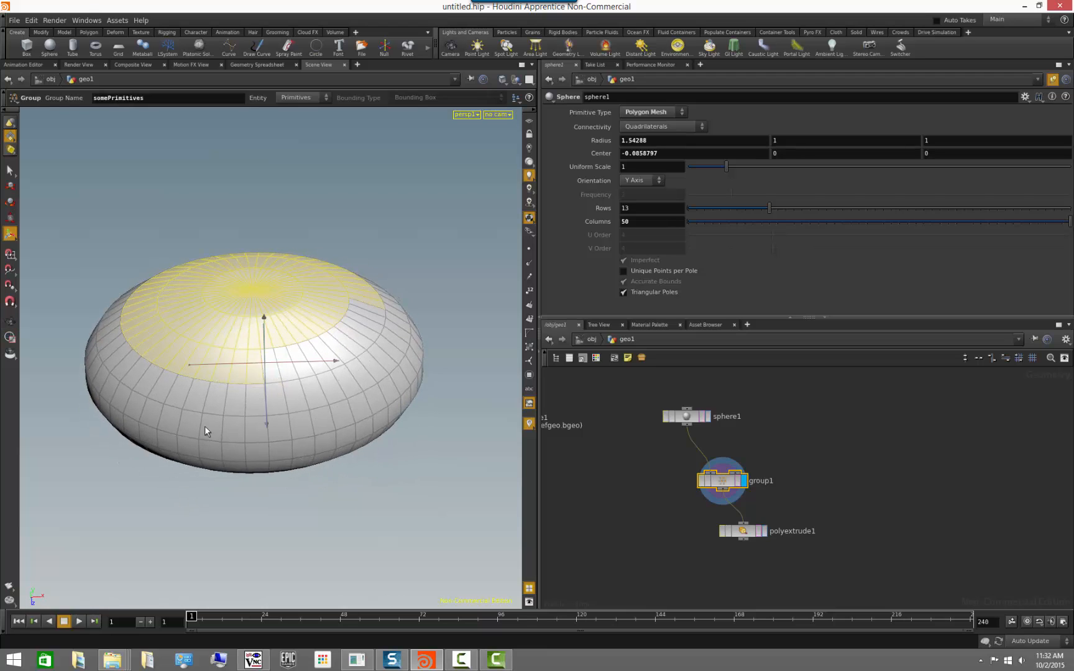
pyautogui.press('Escape')
pyautogui.moveTo(400, 496); pyautogui.dragTo(301, 448)
pyautogui.click(724, 484)
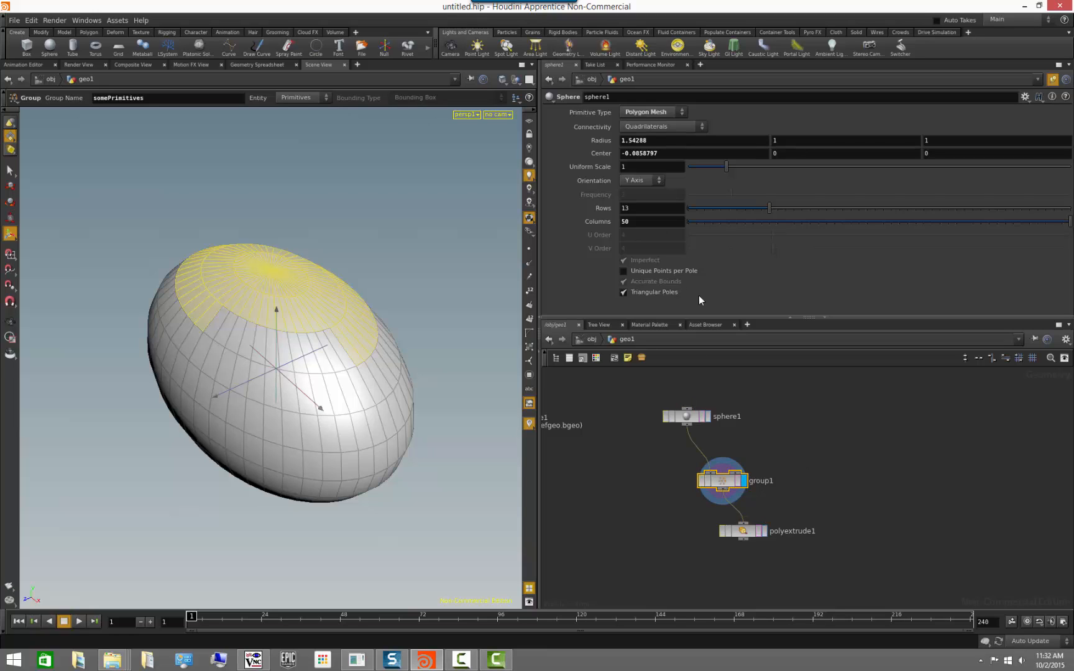
pyautogui.click(1052, 79)
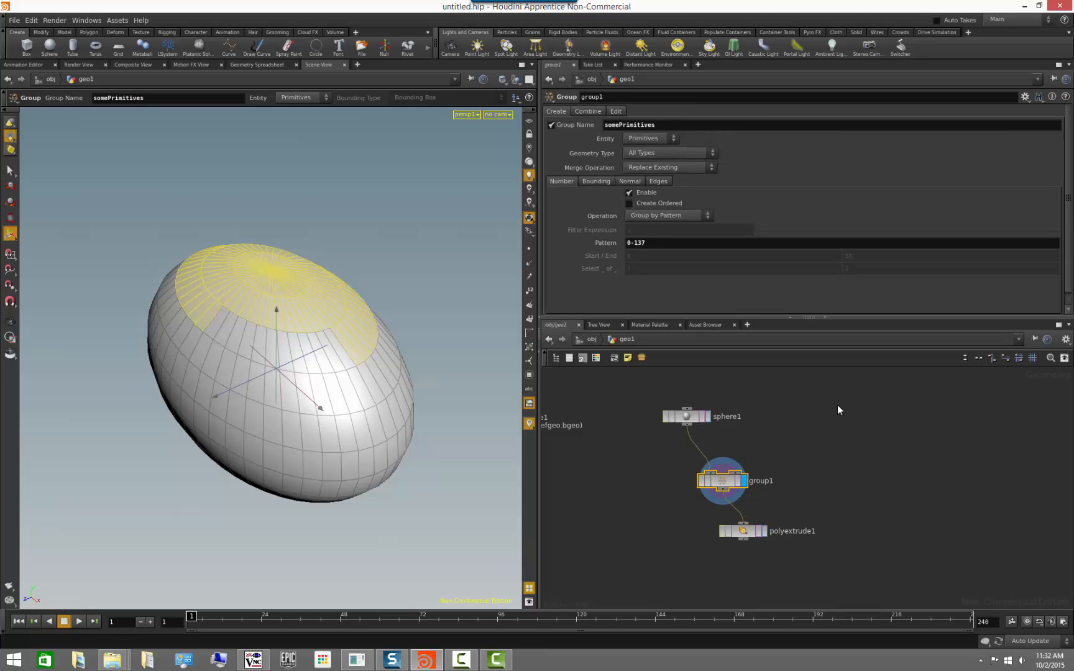
# Try Points and Edges as the Group node's entity before restoring Primitives.
pyautogui.click(666, 137)
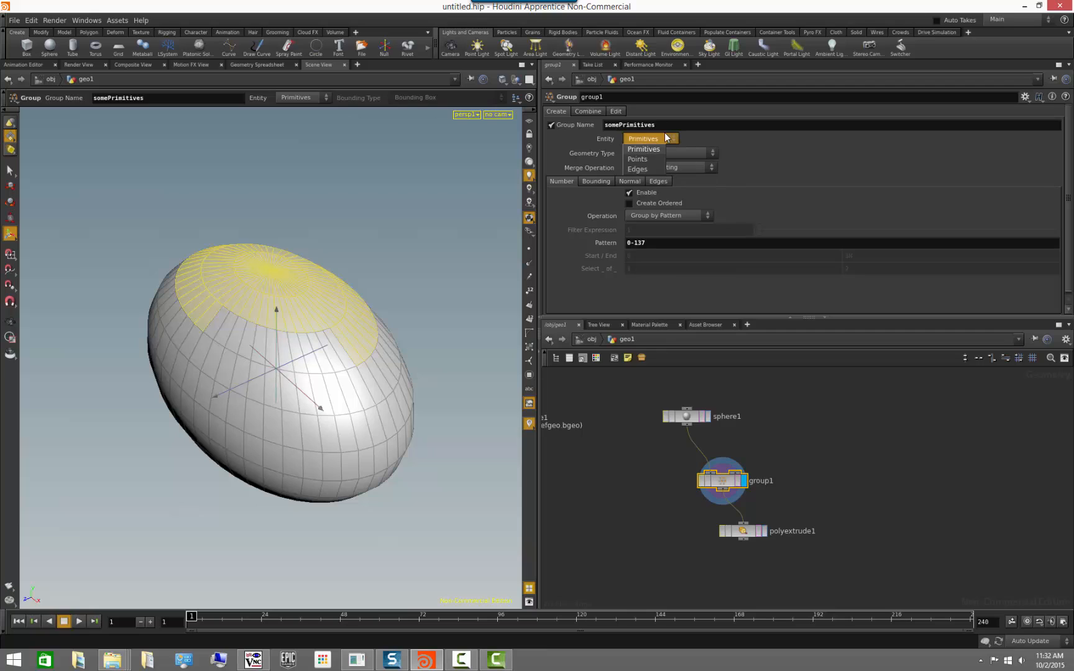
pyautogui.click(638, 159)
pyautogui.click(651, 169)
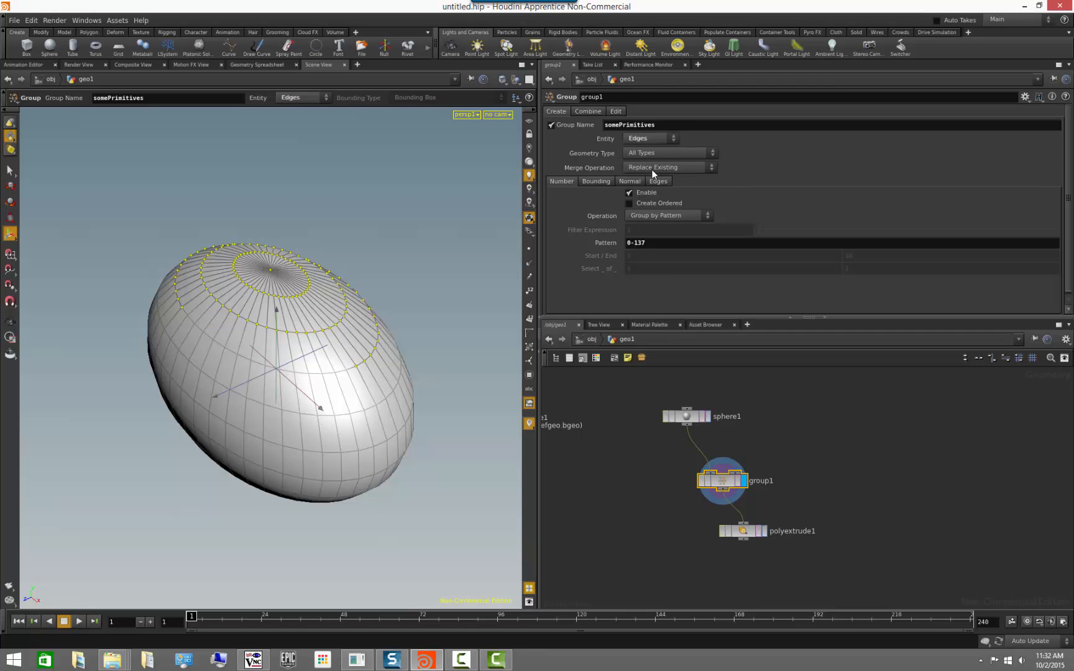
pyautogui.click(651, 139)
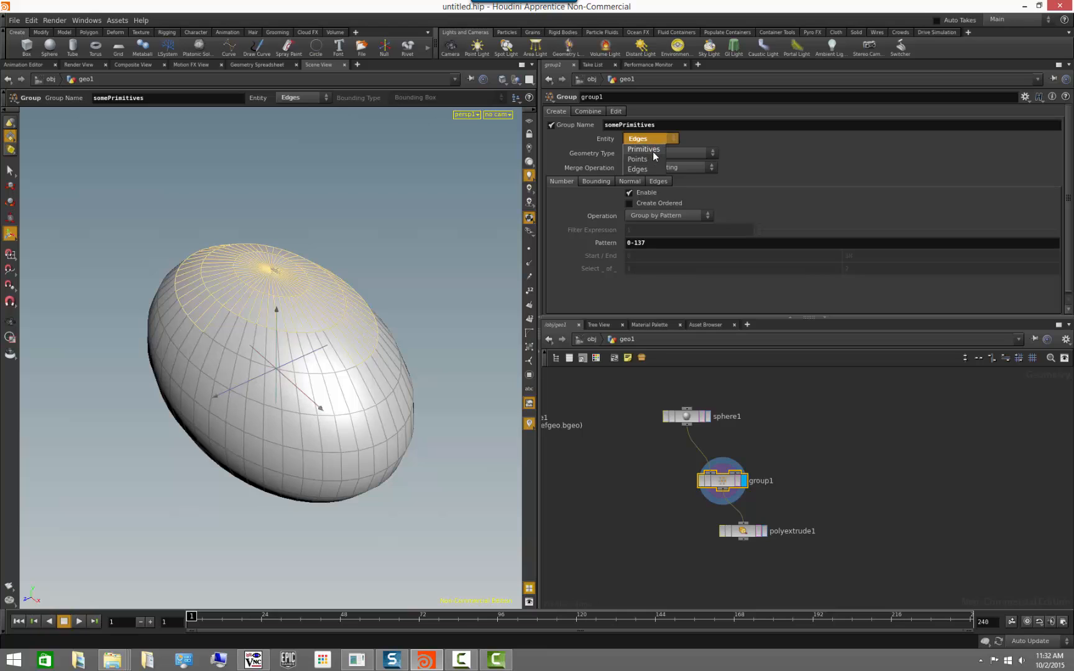
pyautogui.click(646, 150)
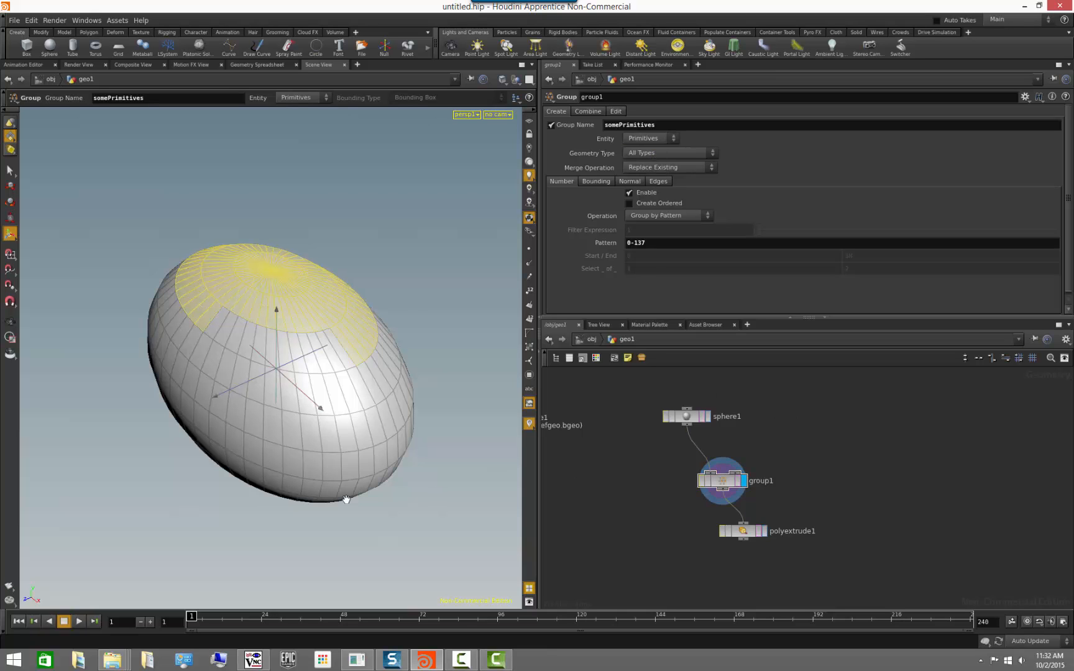
# Delete the file, sphere, Group and PolyExtrude nodes and show the reference grid in the viewport.
pyautogui.press('Escape')
pyautogui.moveTo(347, 496); pyautogui.dragTo(412, 472)
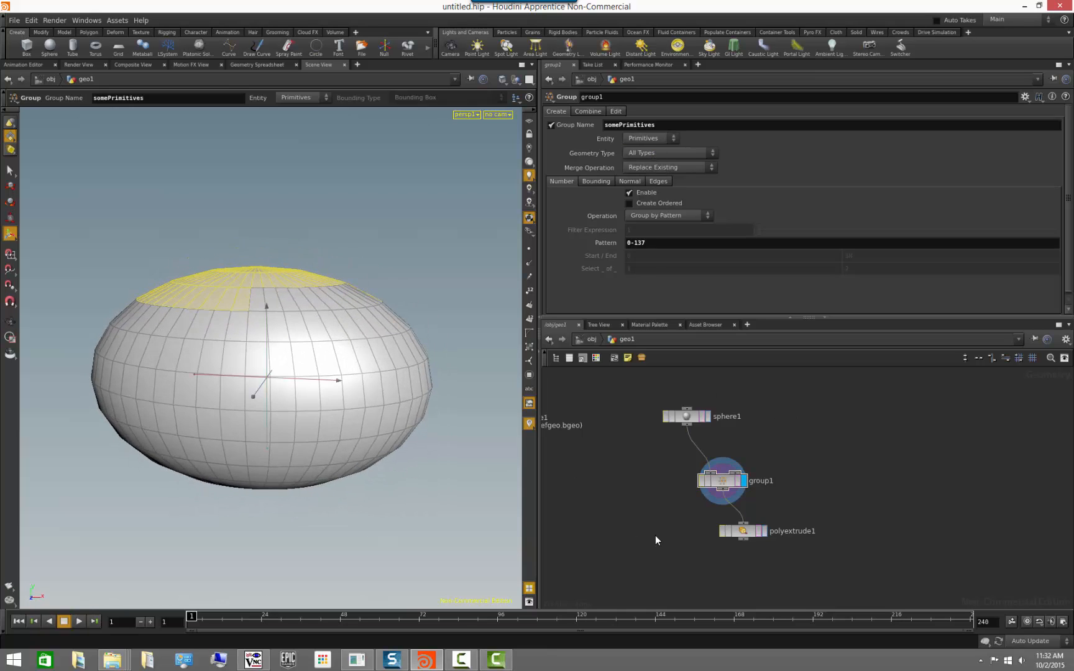
pyautogui.scroll(-3, 635, 517)
pyautogui.moveTo(676, 505); pyautogui.dragTo(739, 491, button='middle')
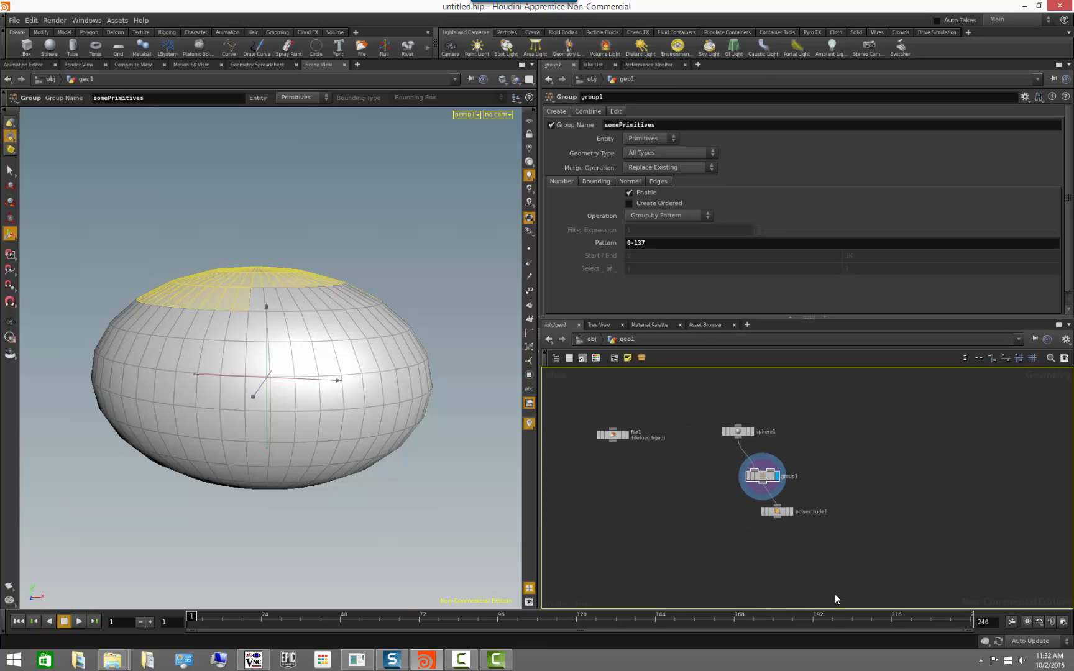
pyautogui.moveTo(864, 583); pyautogui.dragTo(595, 407)
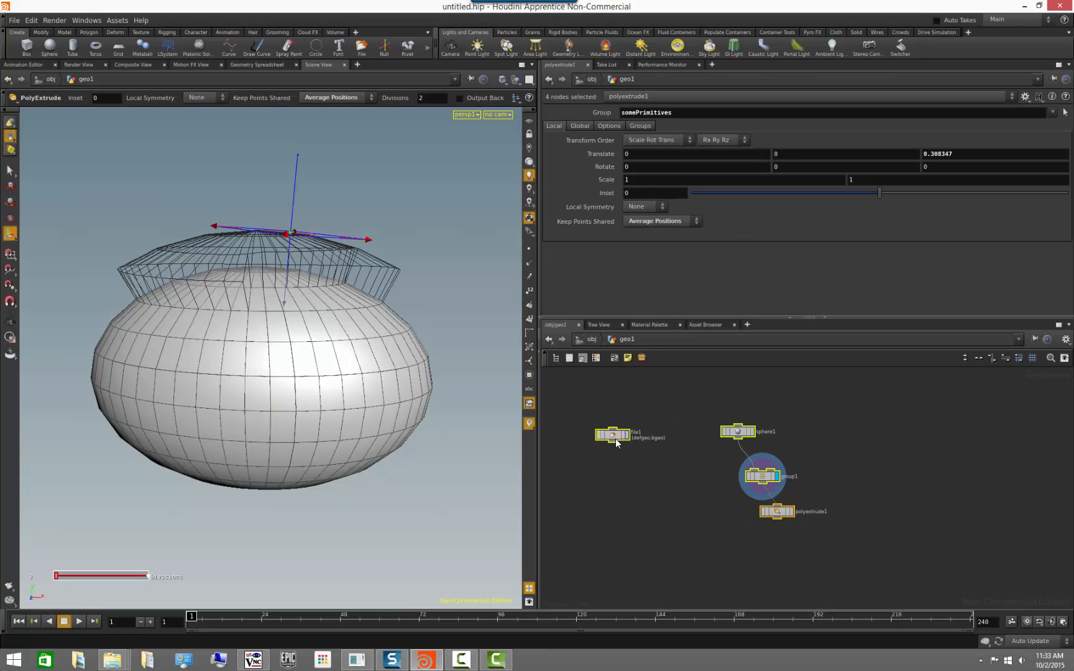
pyautogui.press('Delete')
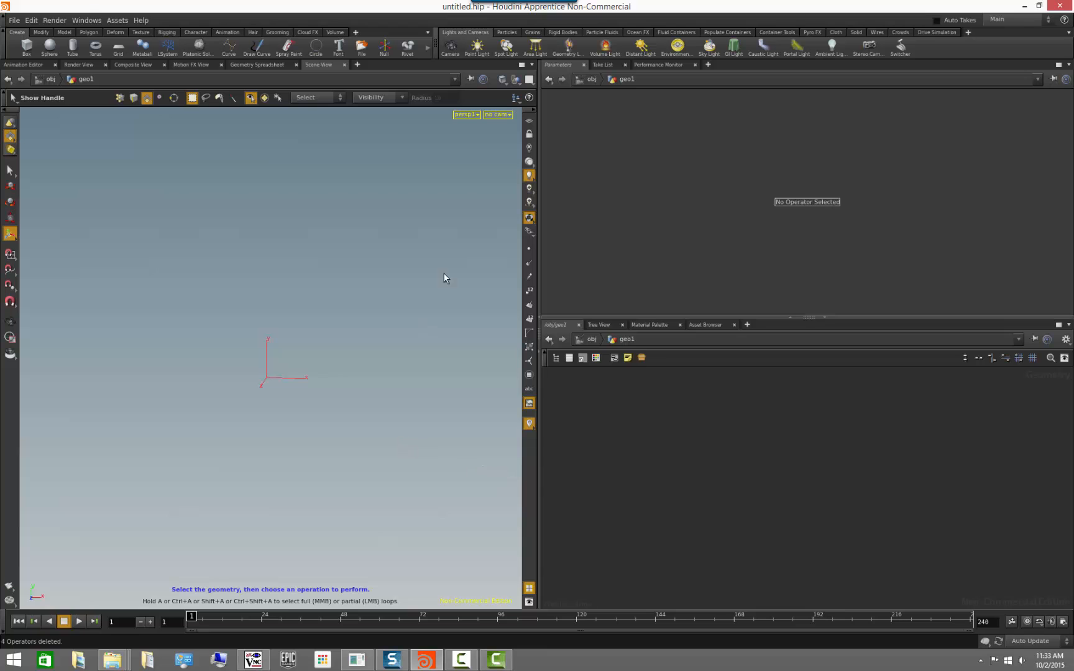
pyautogui.click(528, 122)
pyautogui.keyDown('alt'); pyautogui.moveTo(379, 317); pyautogui.dragTo(328, 352); pyautogui.keyUp('alt')
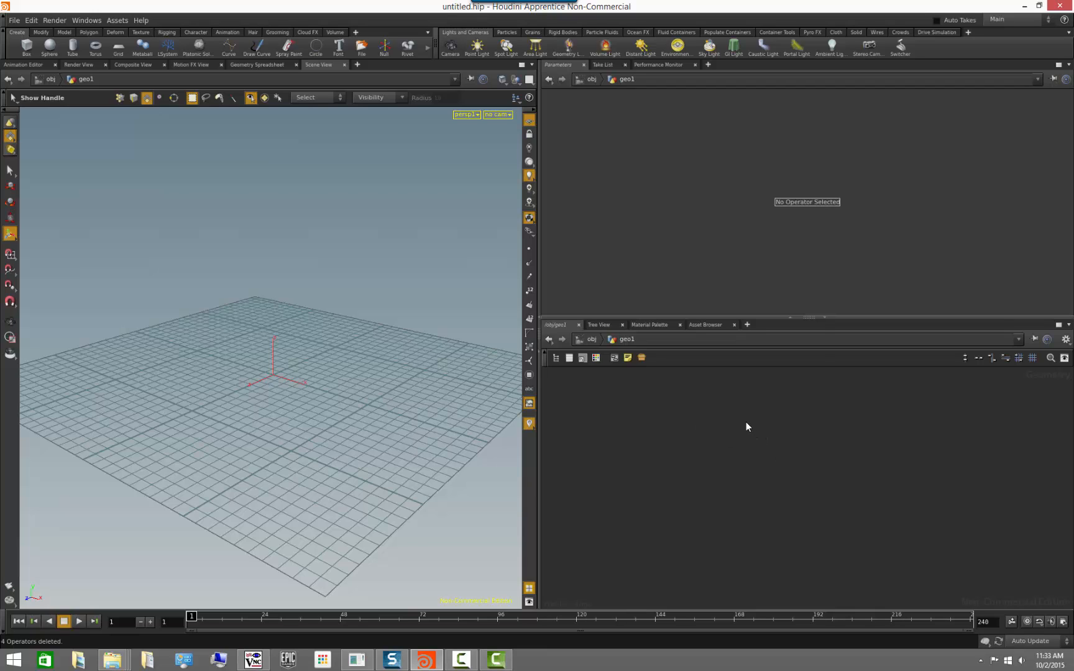
# Add a Text Generator 3D node to the empty geometry network.
pyautogui.press('Tab')
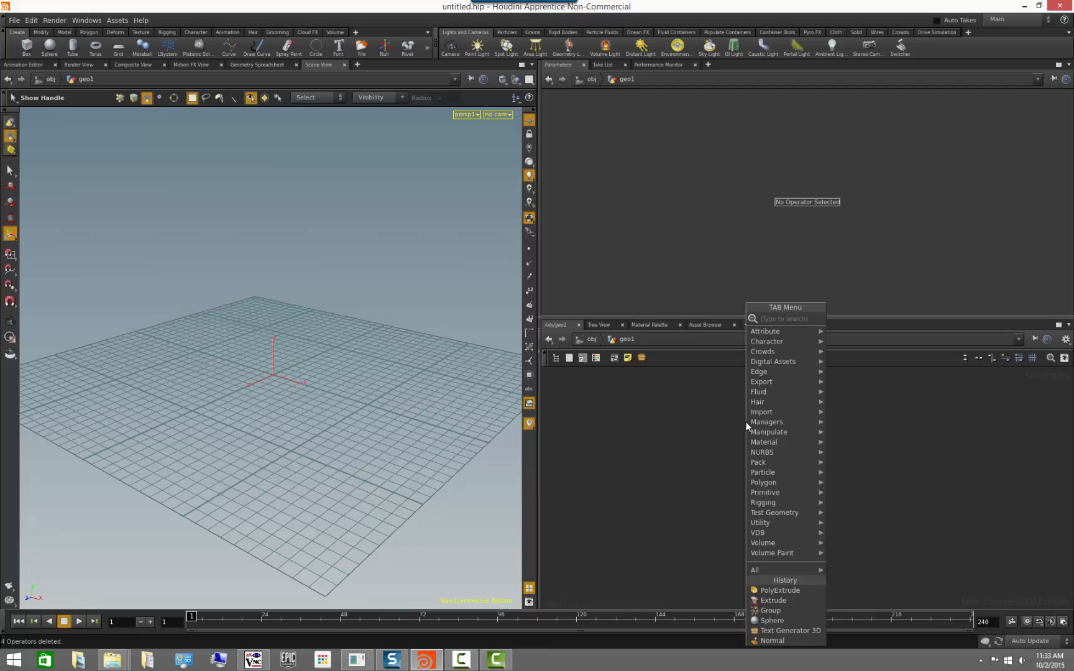
pyautogui.write('text')
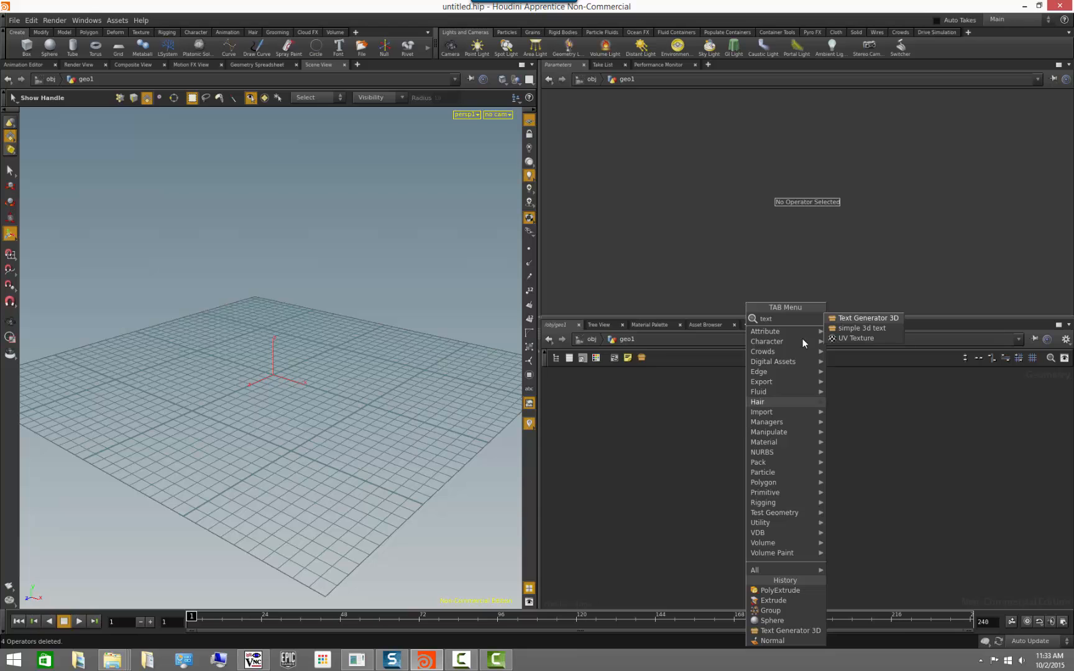
pyautogui.click(860, 320)
pyautogui.click(771, 457)
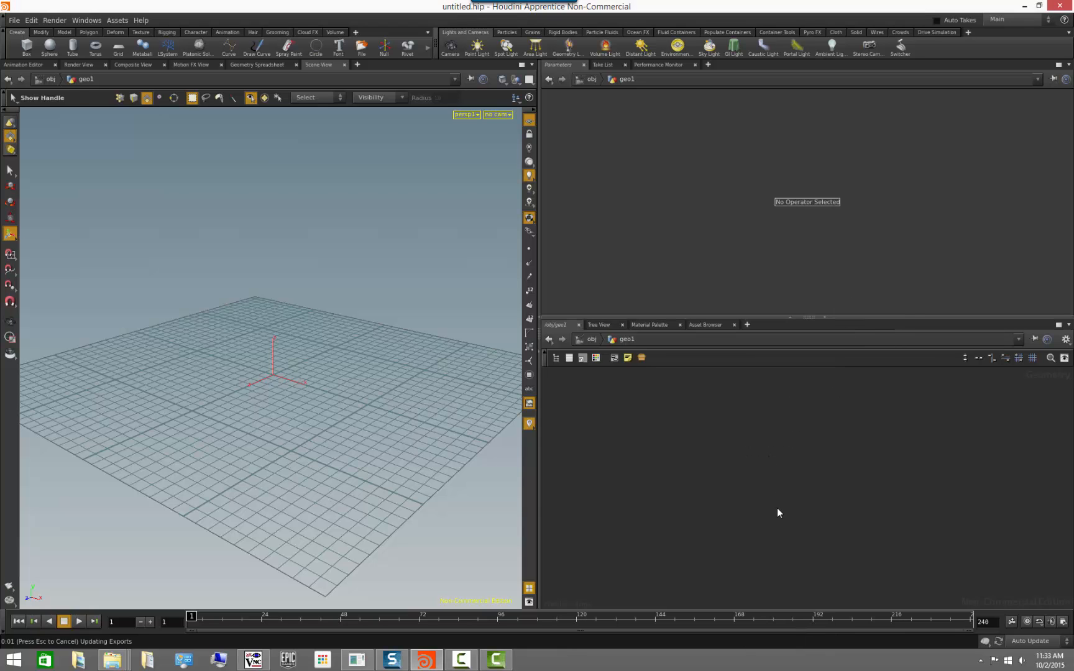
pyautogui.press('Escape')
pyautogui.moveTo(232, 498); pyautogui.dragTo(386, 451)
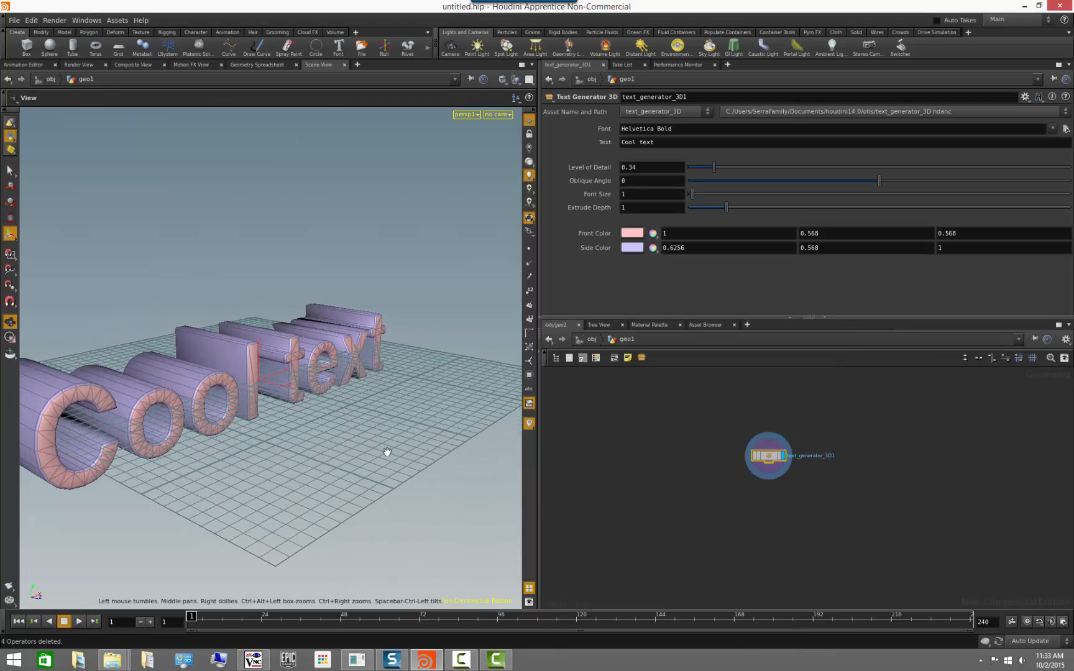
# Change the 3D text generator's text to "Coolest text".
pyautogui.press('Return')
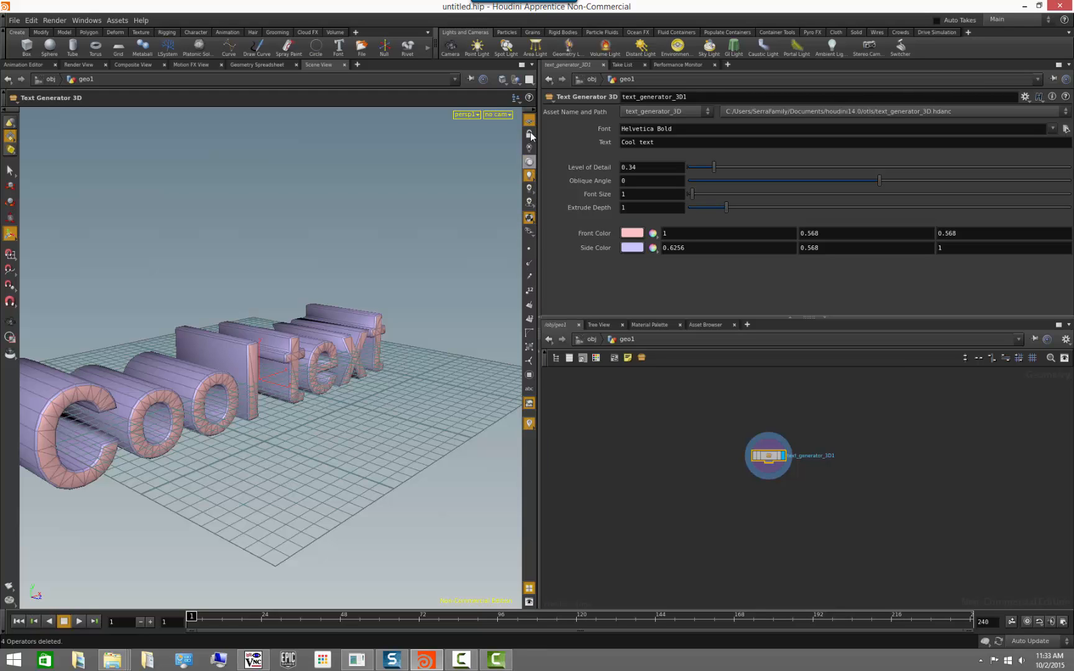
pyautogui.press('Escape')
pyautogui.moveTo(348, 435)
pyautogui.mouseDown()
pyautogui.moveTo(369, 415)
pyautogui.moveTo(357, 418)
pyautogui.mouseUp()
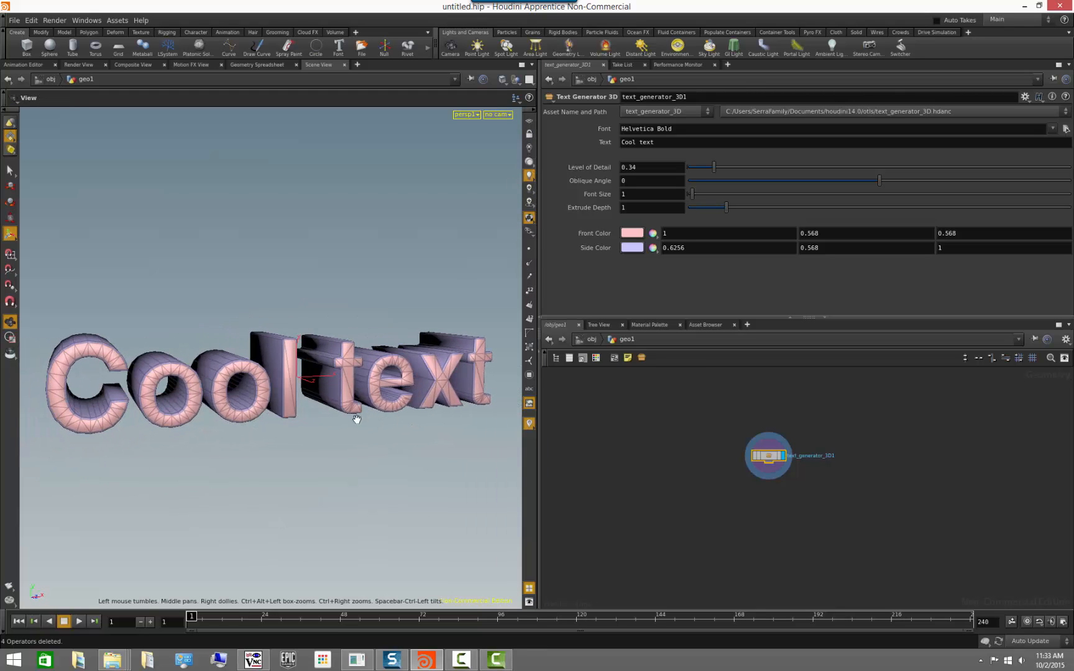
pyautogui.press('Return')
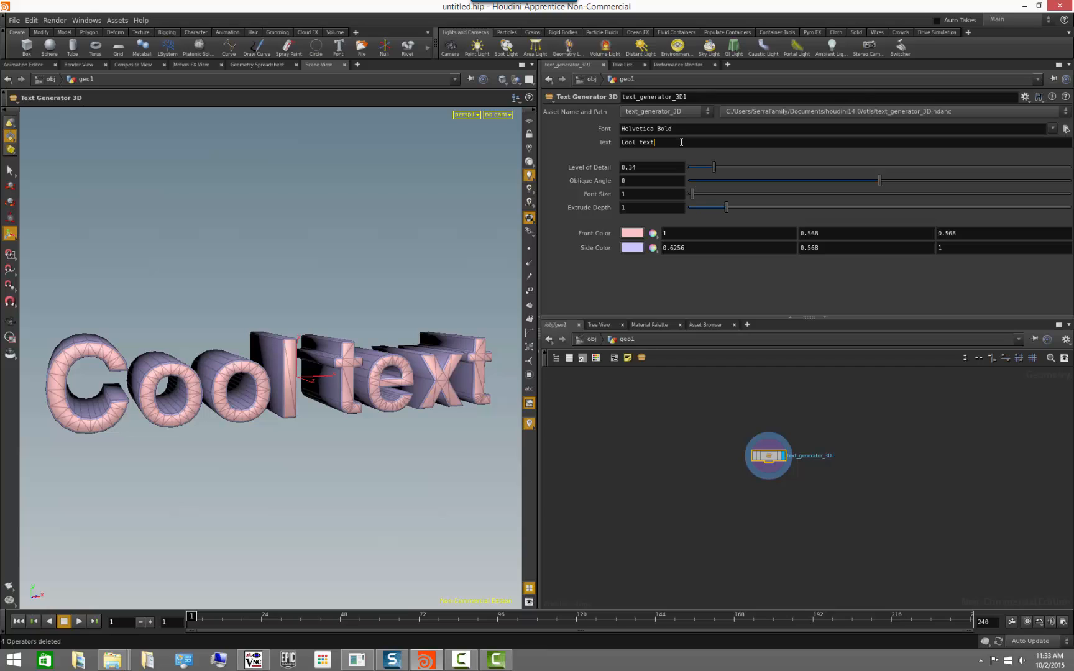
pyautogui.write('est')
pyautogui.press('Return')
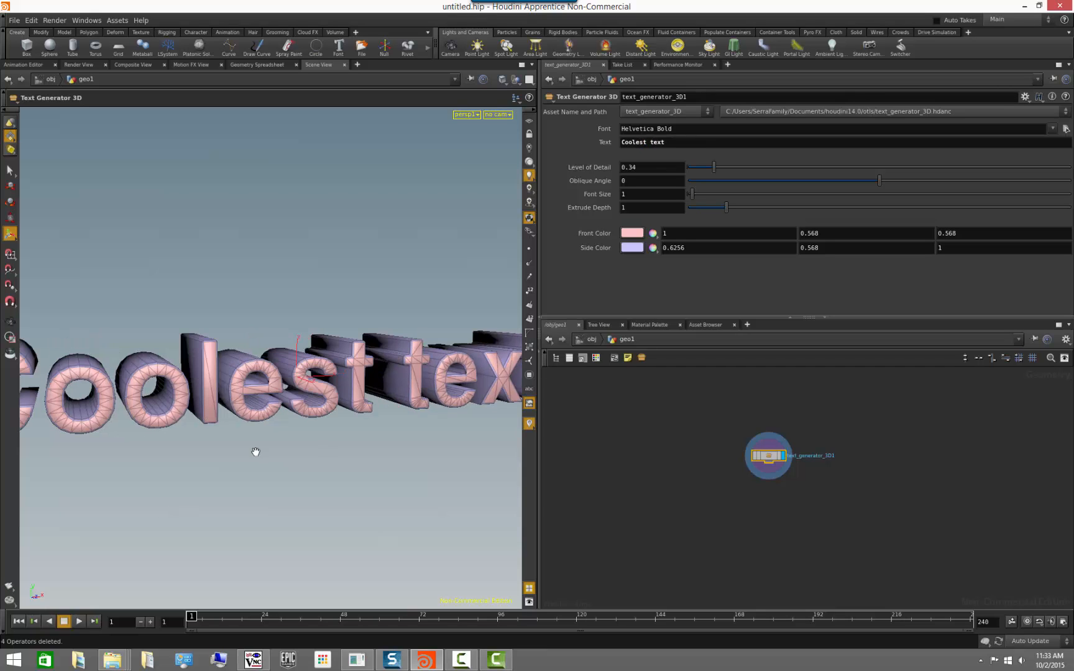
pyautogui.press('Escape')
pyautogui.moveTo(256, 450); pyautogui.dragTo(152, 449)
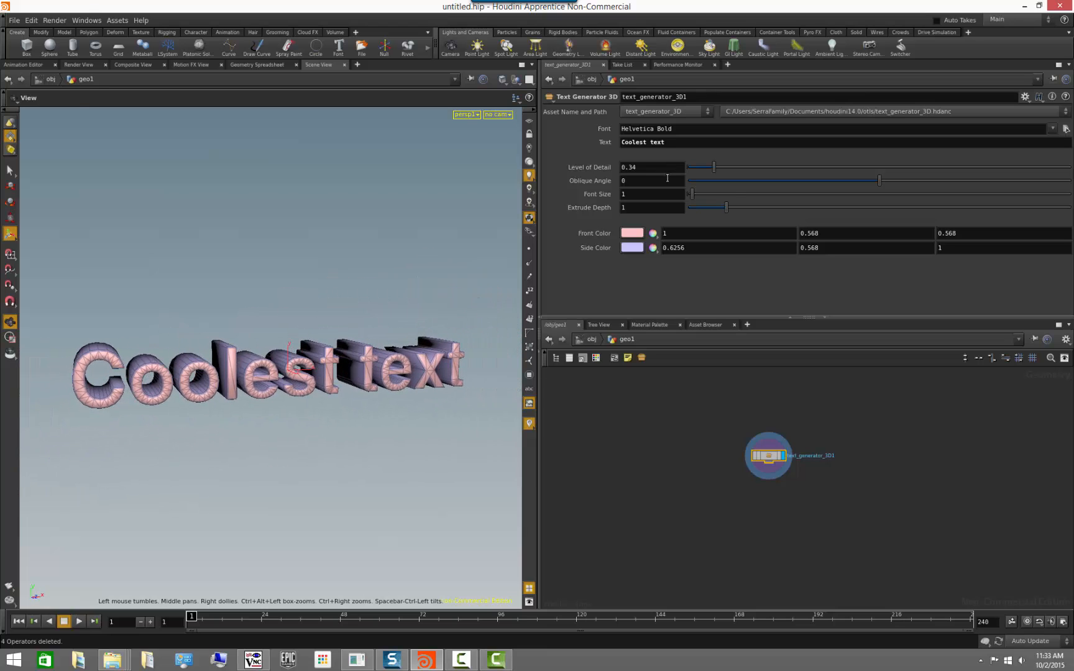
# Try a different font size and undo it, then set the Oblique Angle to -3.8 and Extrude Depth to 1.89.
pyautogui.moveTo(693, 196); pyautogui.dragTo(700, 203)
pyautogui.hotkey('ctrl', 'z')
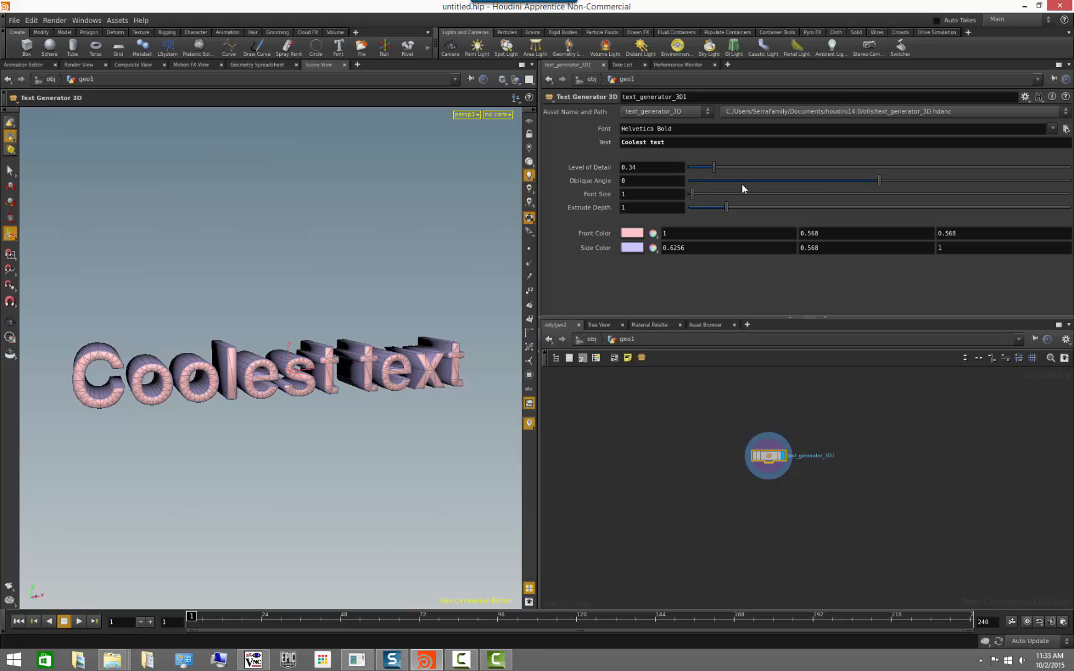
pyautogui.moveTo(878, 182)
pyautogui.mouseDown()
pyautogui.moveTo(891, 180)
pyautogui.moveTo(847, 182)
pyautogui.moveTo(888, 170)
pyautogui.moveTo(872, 177)
pyautogui.mouseUp()
pyautogui.moveTo(725, 207); pyautogui.dragTo(760, 207)
pyautogui.keyDown('alt'); pyautogui.moveTo(134, 441); pyautogui.dragTo(205, 457); pyautogui.keyUp('alt')
pyautogui.keyDown('alt'); pyautogui.moveTo(205, 457); pyautogui.dragTo(354, 456, button='right'); pyautogui.keyUp('alt')
pyautogui.keyDown('alt'); pyautogui.moveTo(355, 457); pyautogui.dragTo(383, 438); pyautogui.keyUp('alt')
pyautogui.keyDown('alt'); pyautogui.moveTo(382, 438); pyautogui.dragTo(393, 462, button='right'); pyautogui.keyUp('alt')
pyautogui.keyDown('alt'); pyautogui.moveTo(394, 462); pyautogui.dragTo(372, 472); pyautogui.keyUp('alt')
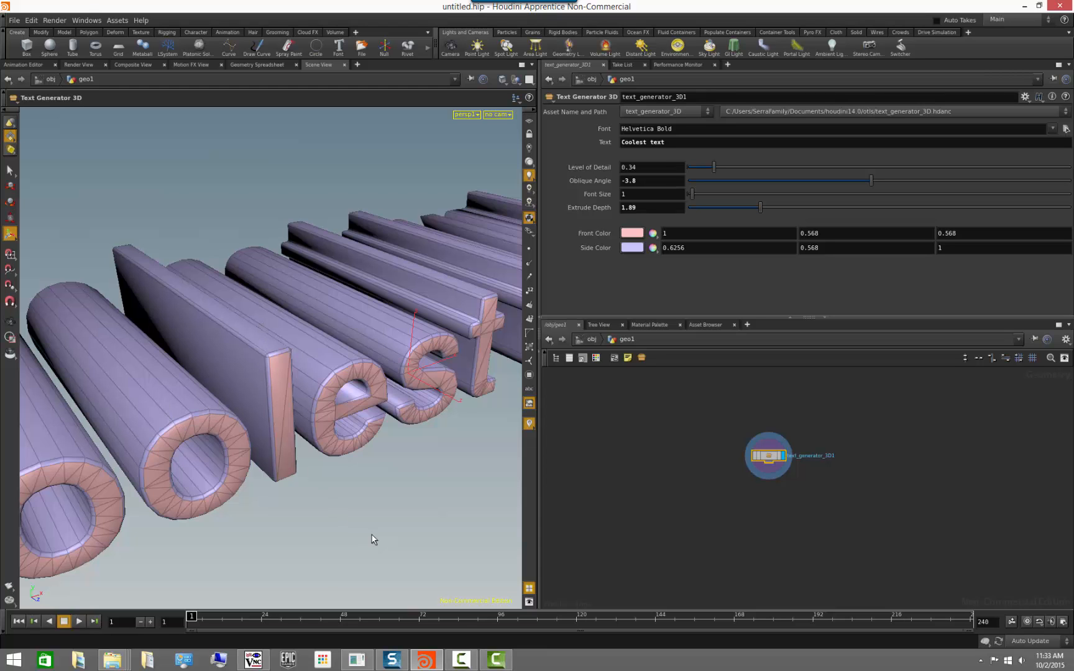
pyautogui.keyDown('alt'); pyautogui.moveTo(372, 537); pyautogui.dragTo(245, 506); pyautogui.keyUp('alt')
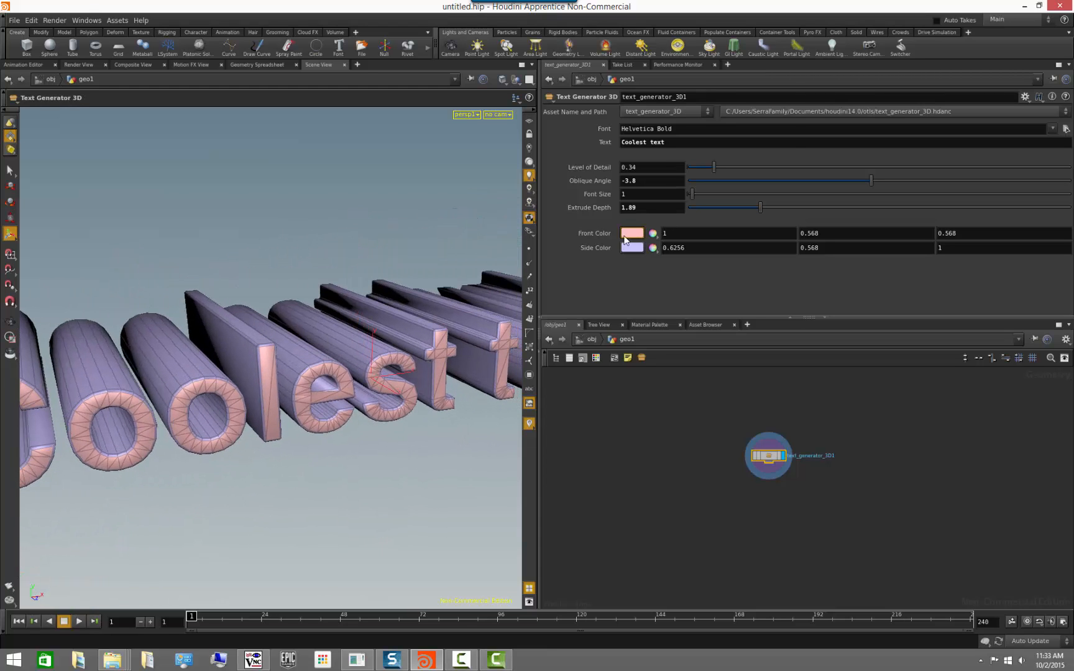
# Set the text's Front Color to green with values 0.214, 1 and 0.3843.
pyautogui.click(629, 234)
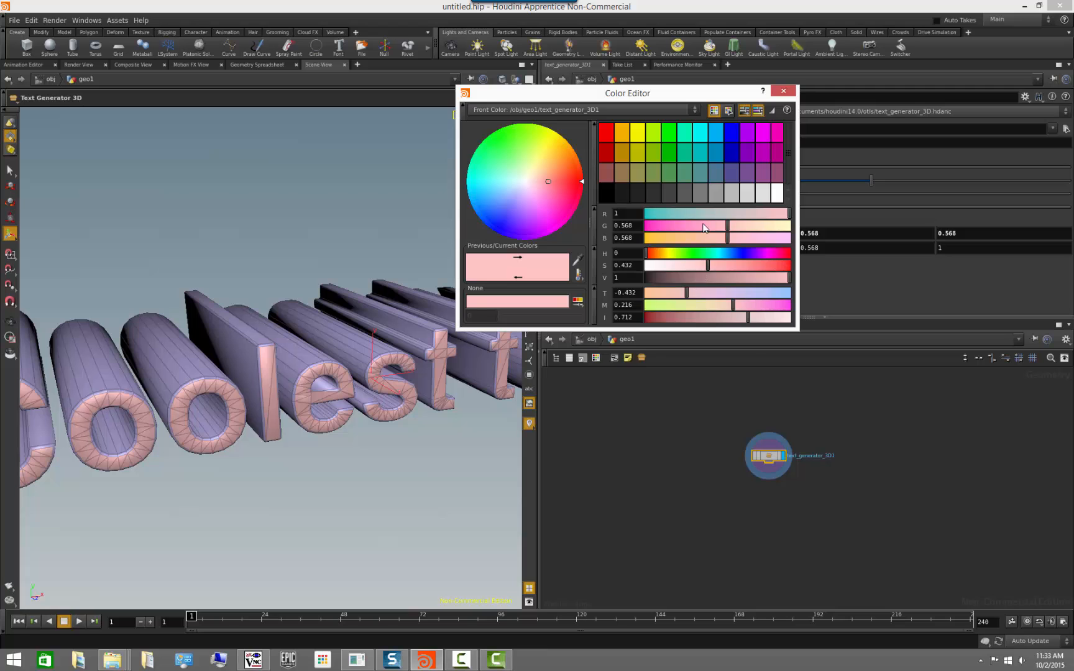
pyautogui.moveTo(704, 225); pyautogui.dragTo(699, 254)
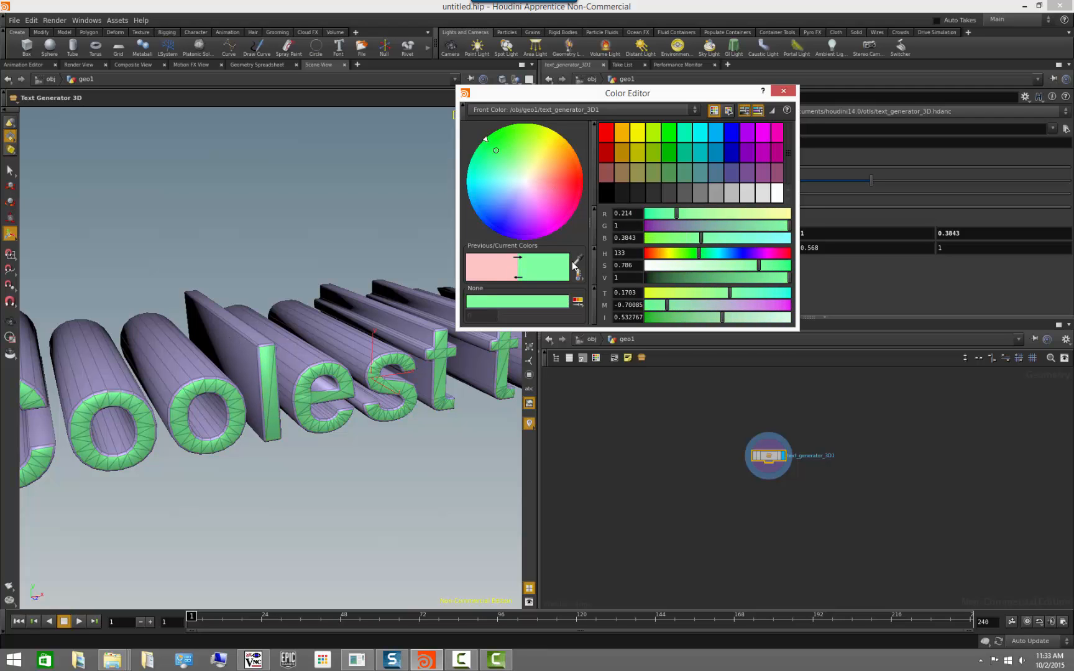
pyautogui.click(783, 90)
# Set the text's Side Color to blue by lowering its red value to 0.117.
pyautogui.click(635, 247)
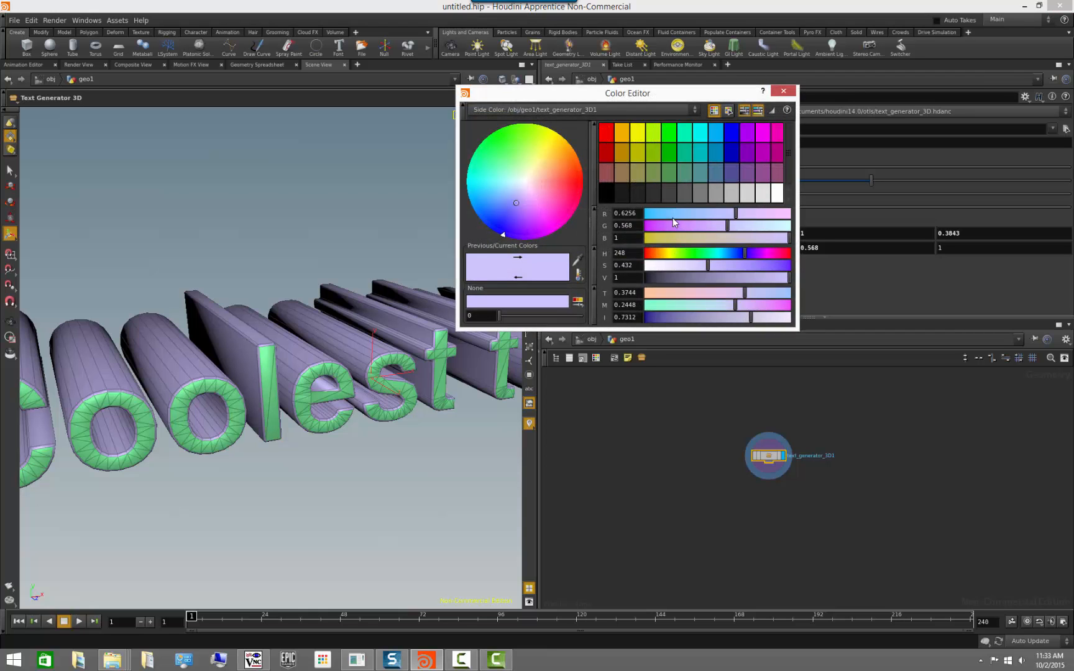
pyautogui.moveTo(672, 218); pyautogui.dragTo(662, 214)
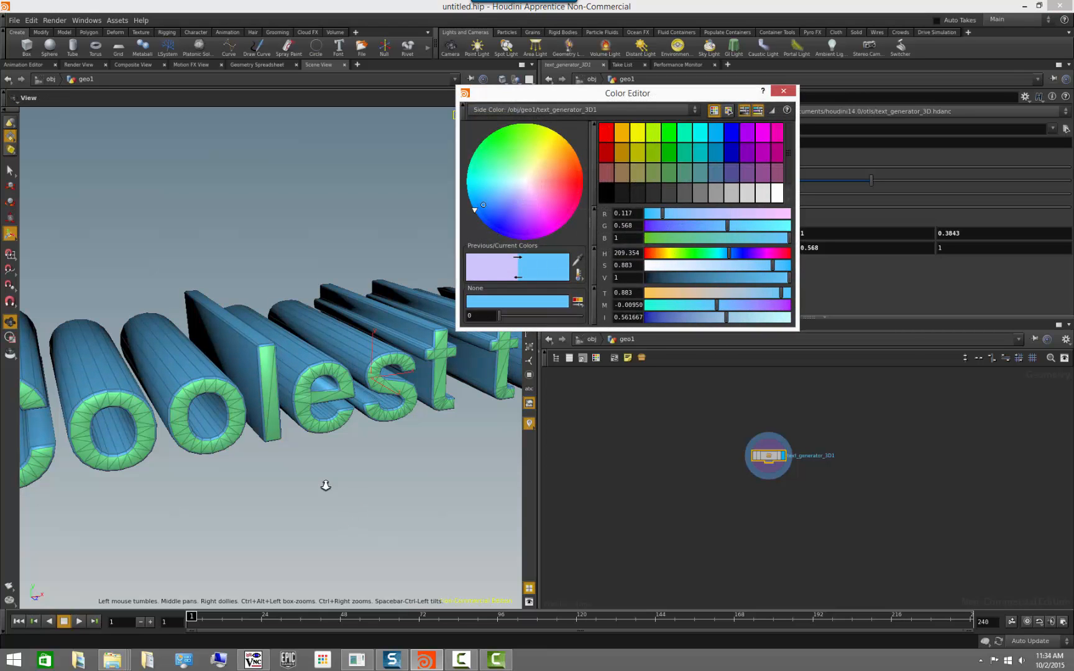
pyautogui.moveTo(325, 485); pyautogui.dragTo(349, 453)
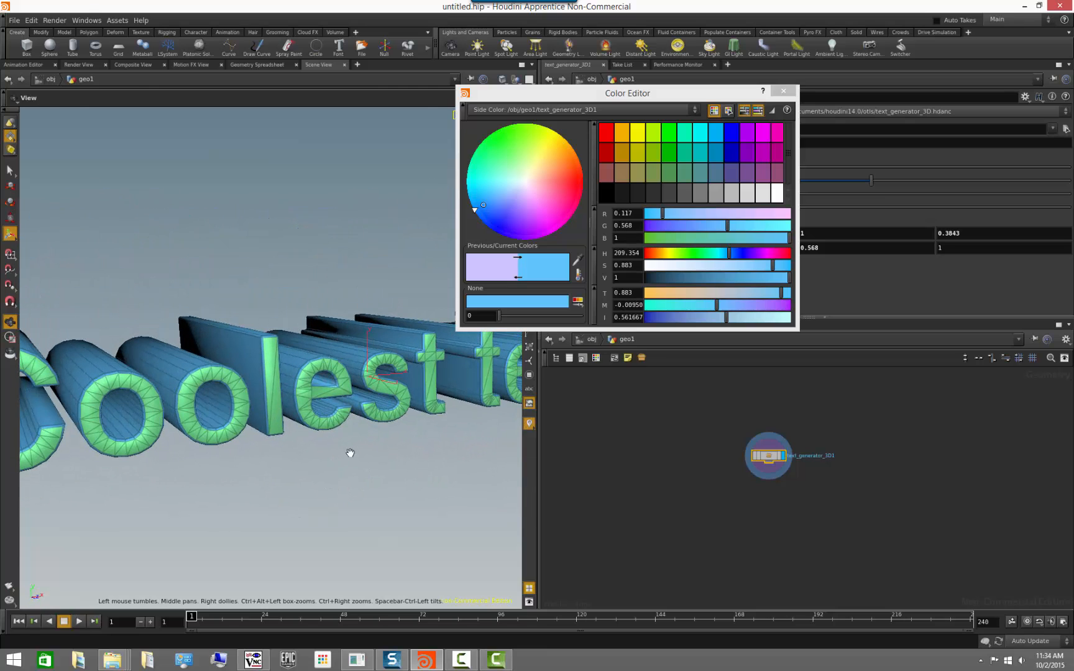
pyautogui.click(783, 91)
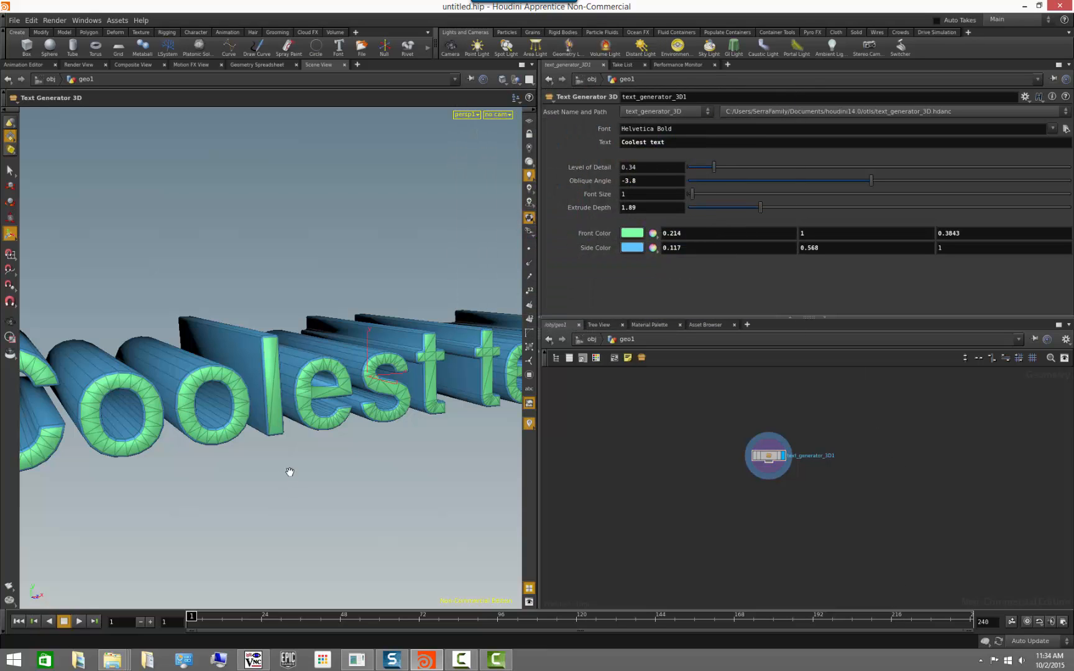
pyautogui.moveTo(288, 470); pyautogui.dragTo(261, 479)
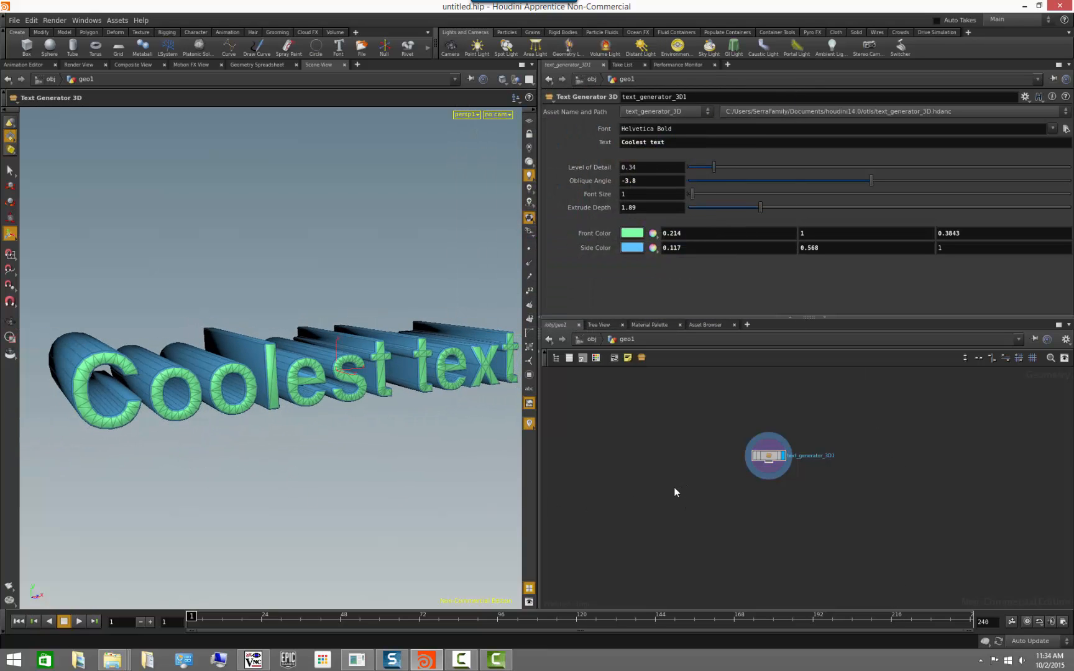
# Add a Font node to the network, display its result and briefly show its points in the viewport.
pyautogui.moveTo(674, 488); pyautogui.dragTo(865, 471, button='middle')
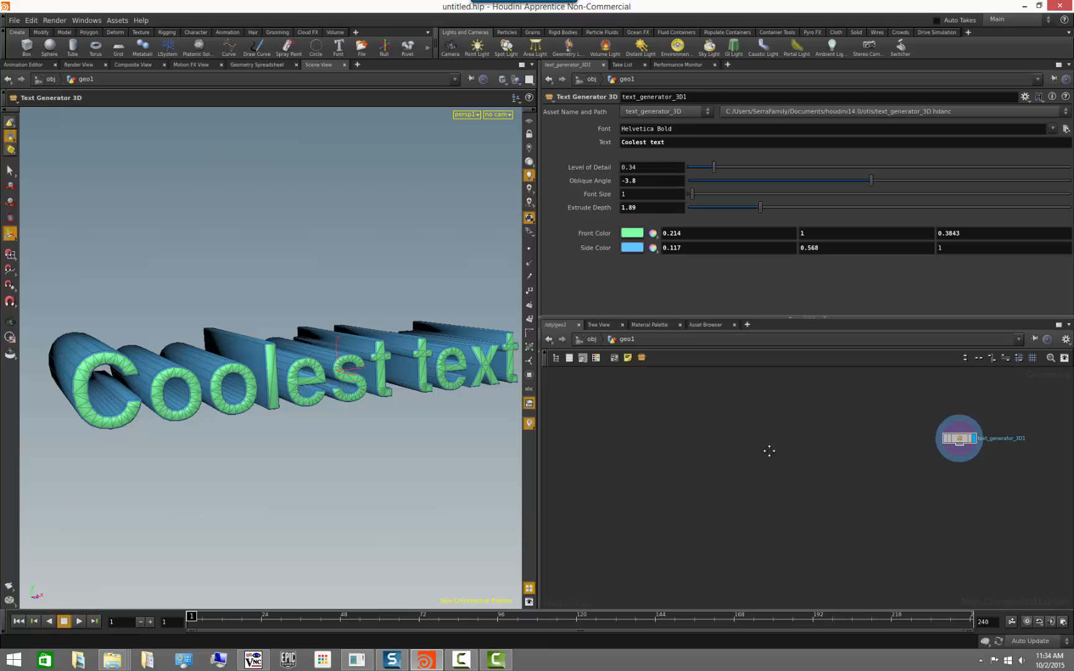
pyautogui.moveTo(769, 451); pyautogui.dragTo(805, 494, button='middle')
pyautogui.scroll(-2, 806, 493)
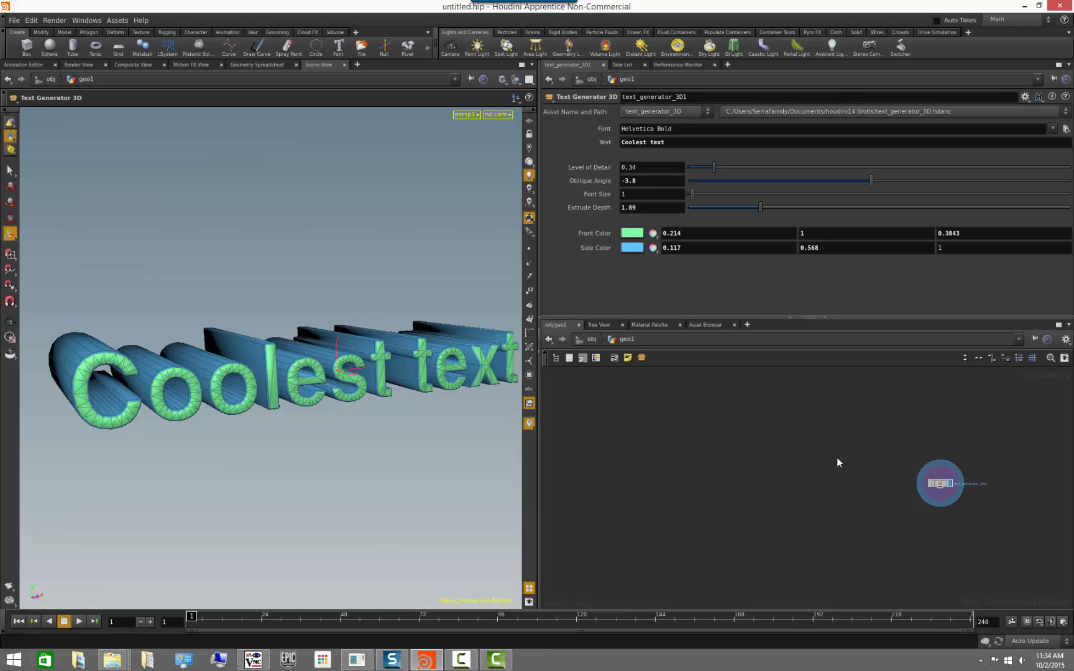
pyautogui.press('Tab')
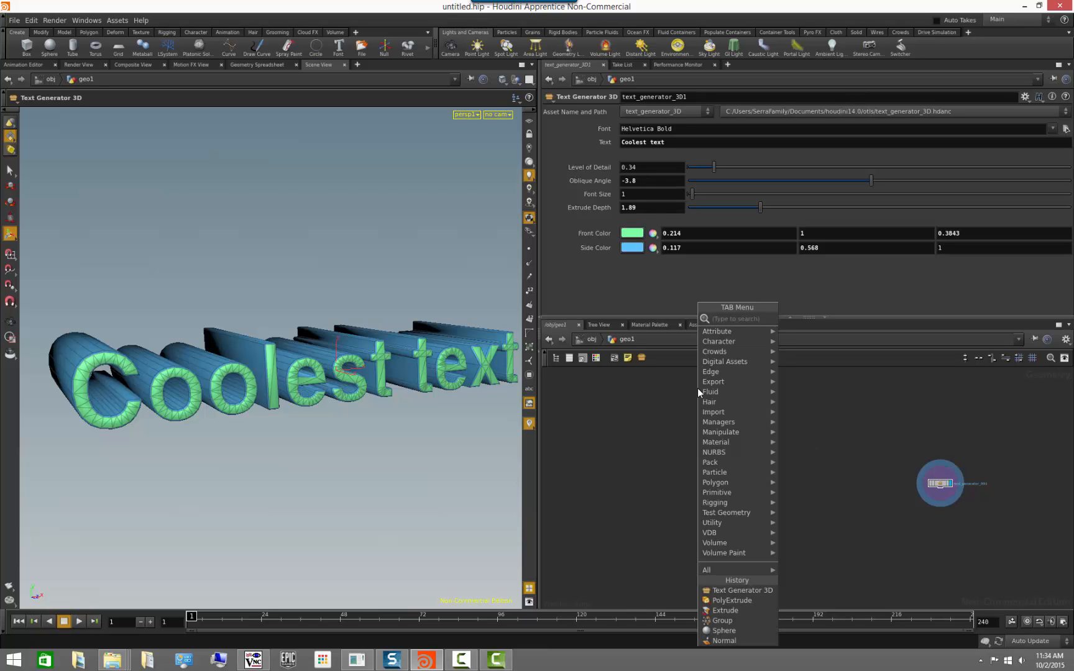
pyautogui.write('font')
pyautogui.press('Return')
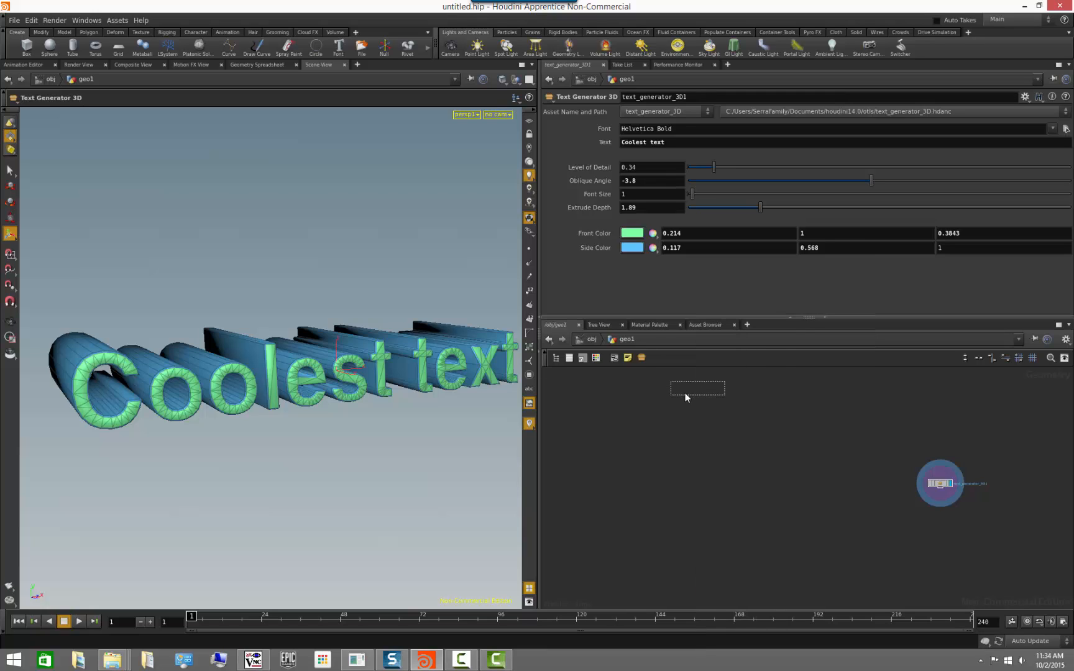
pyautogui.click(669, 392)
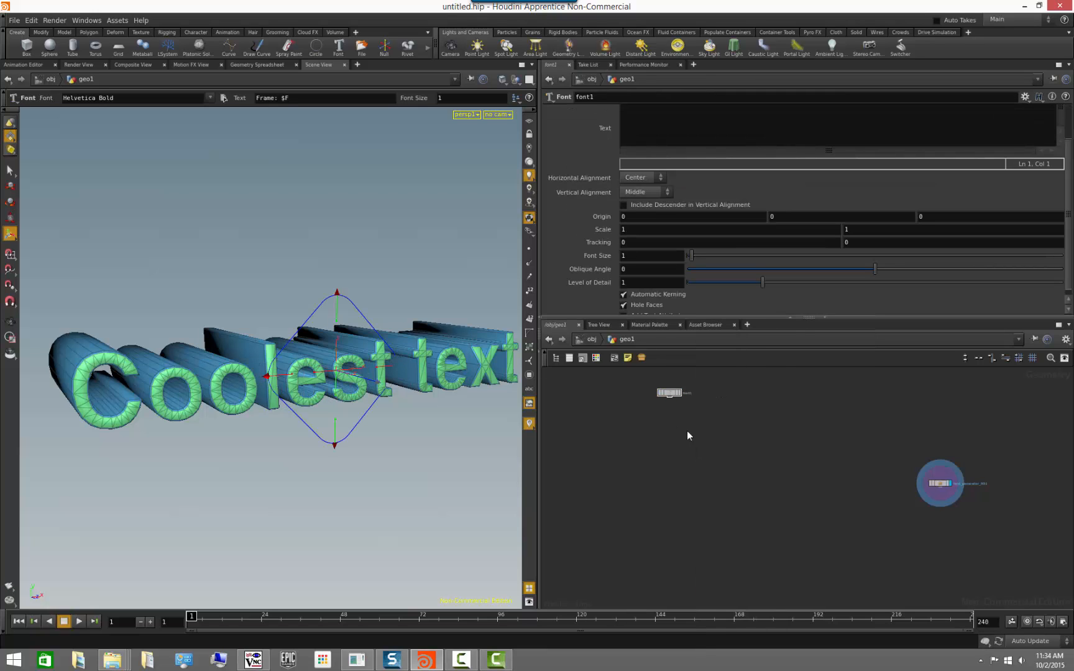
pyautogui.click(679, 392)
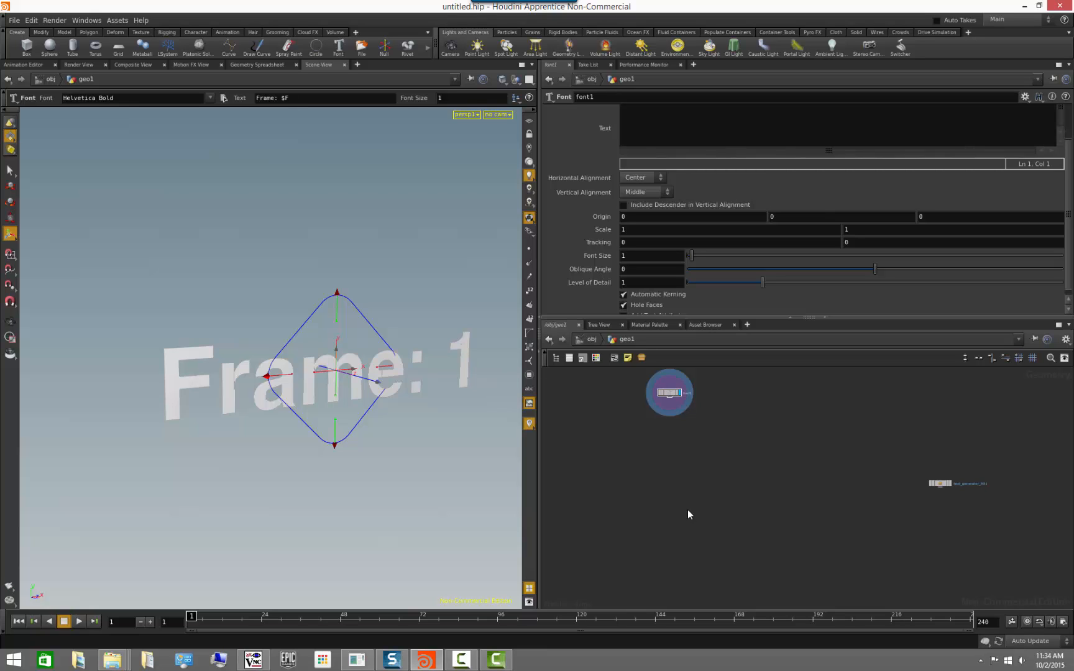
pyautogui.click(529, 249)
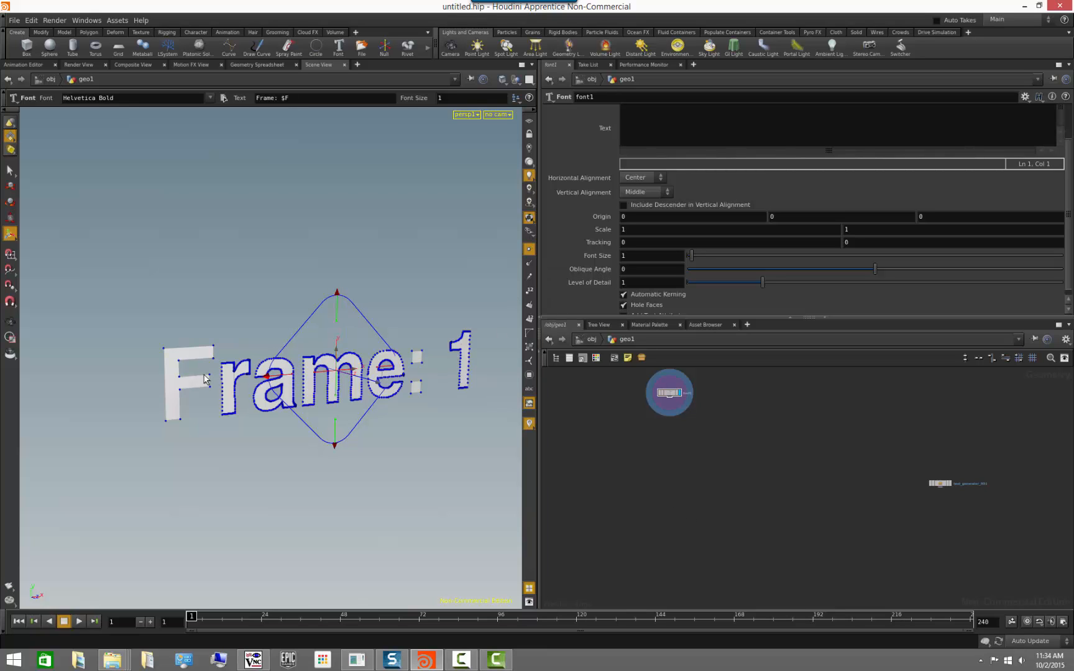
pyautogui.click(529, 249)
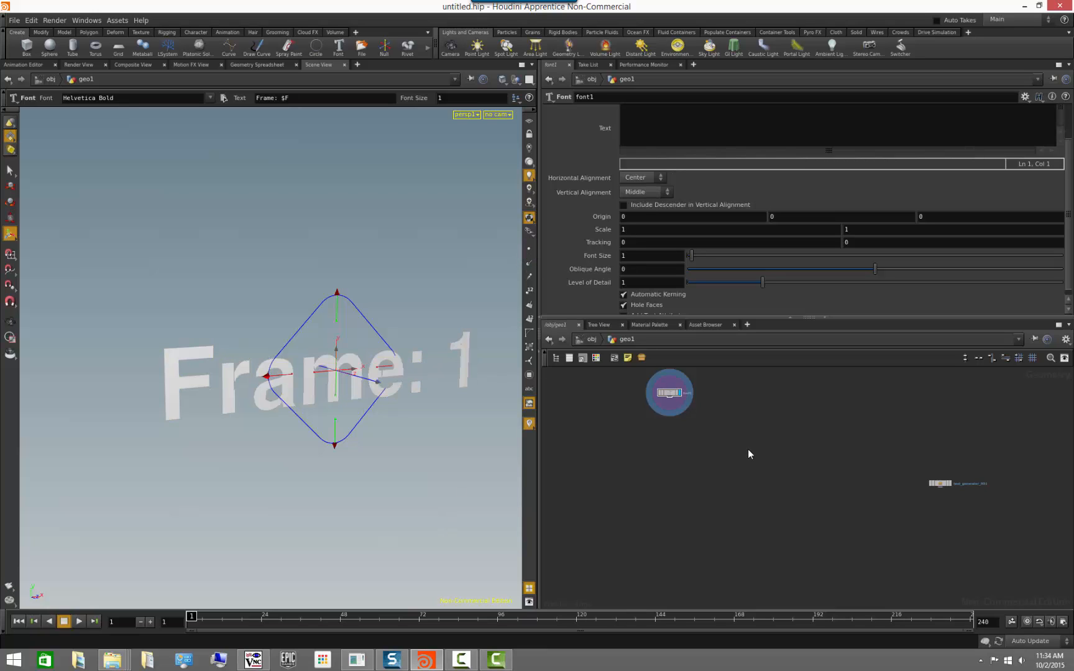
# Try the AR BONNIE Regular and Aparajita Bold fonts on the Font node, undo both and minimize the console window.
pyautogui.scroll(3, 695, 237)
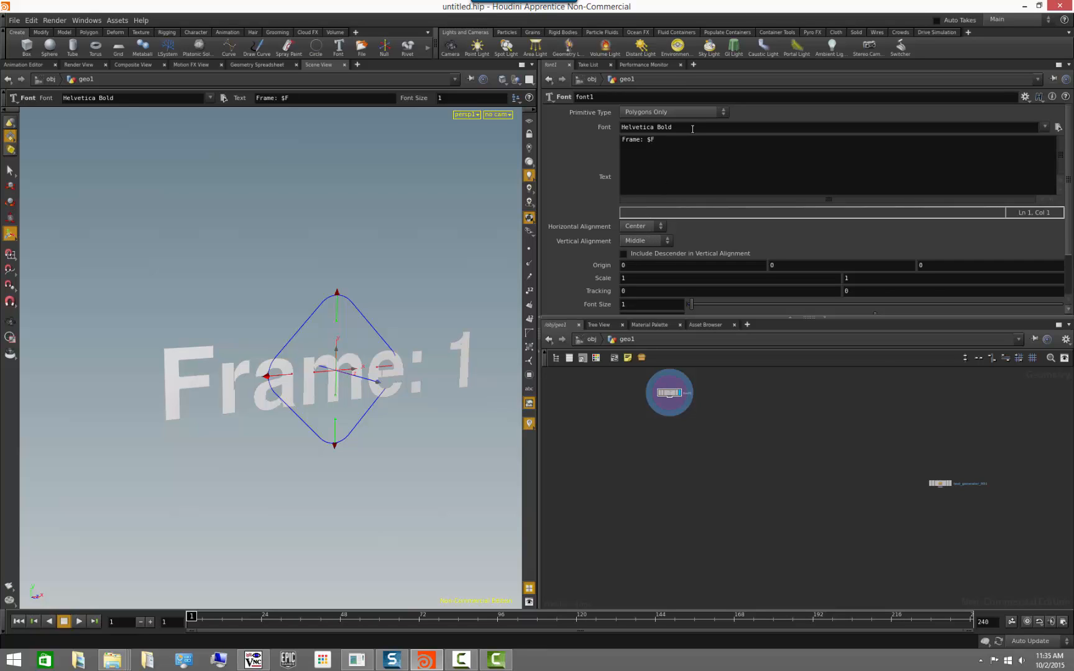
pyautogui.click(1045, 128)
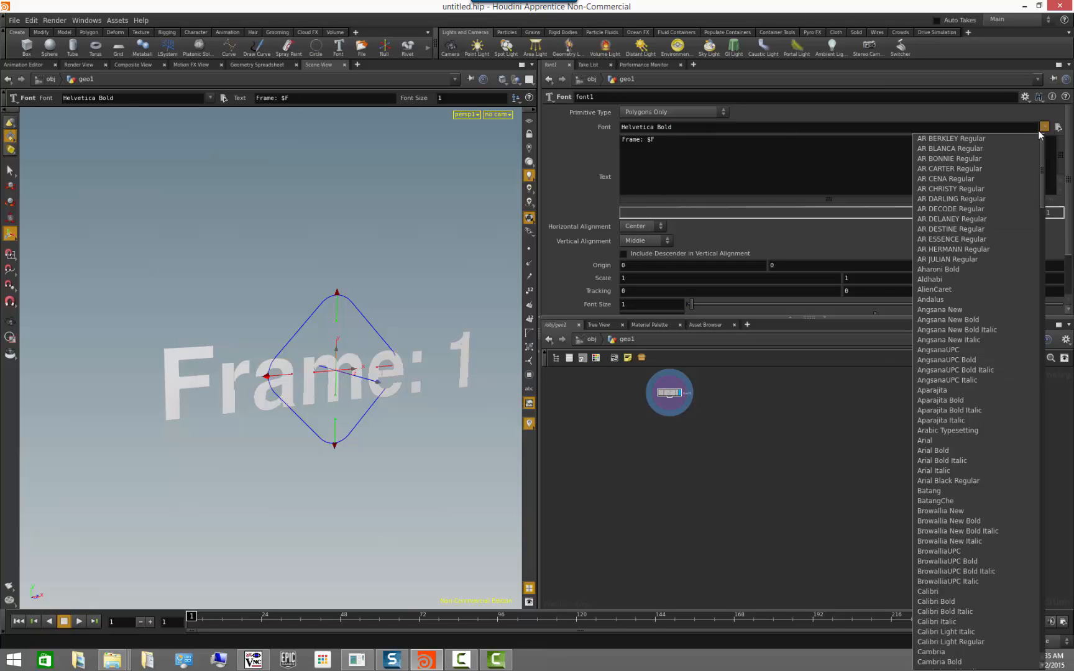
pyautogui.click(982, 161)
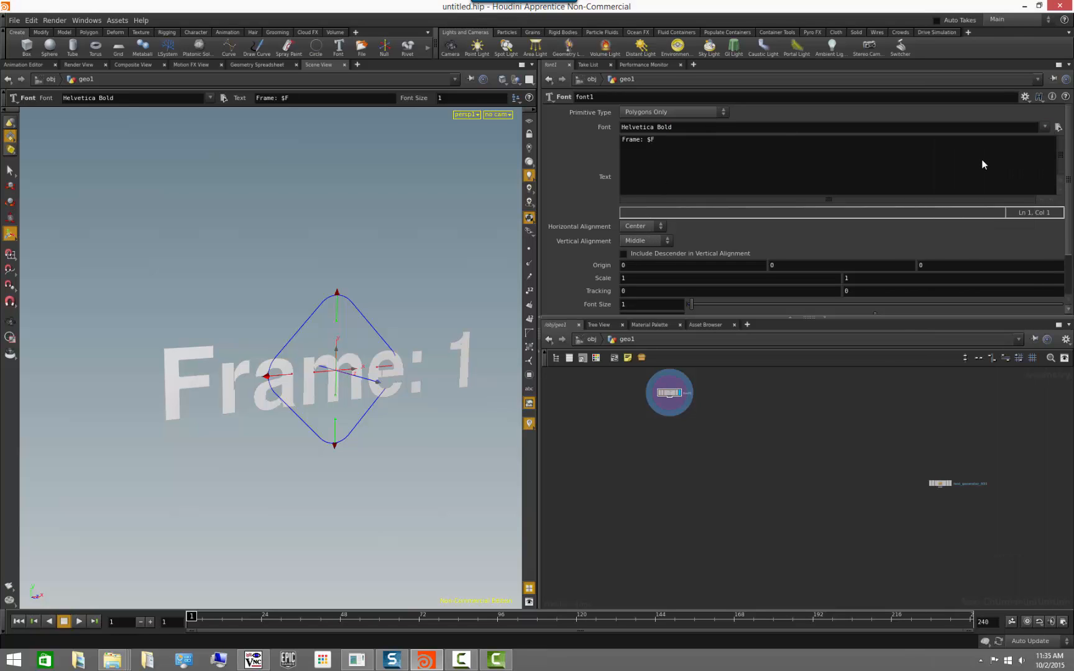
pyautogui.click(1045, 127)
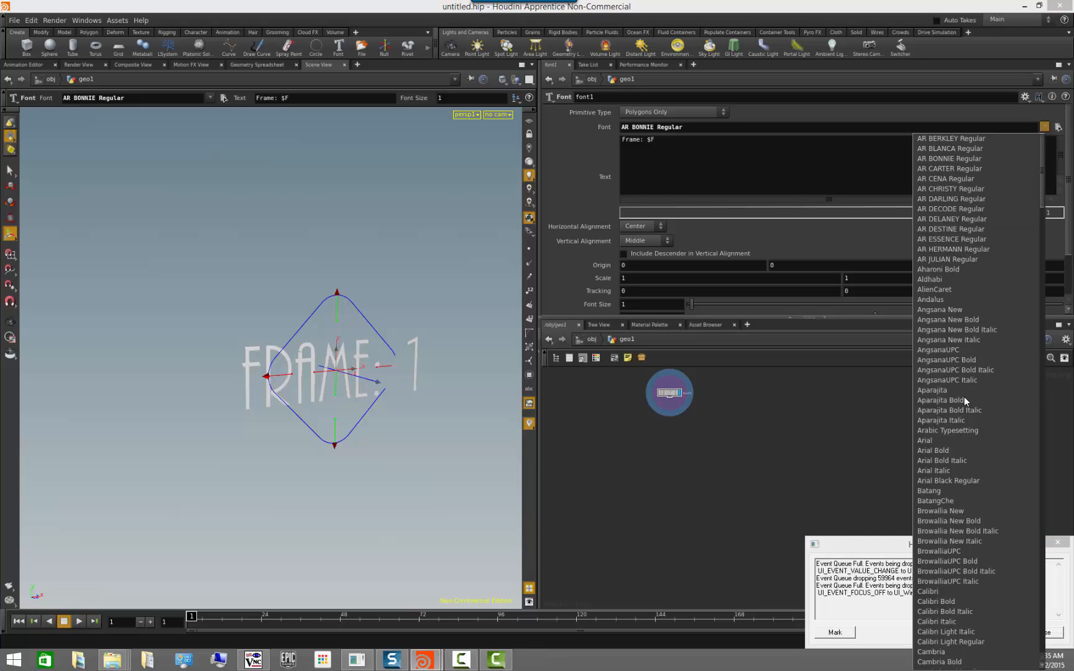
pyautogui.click(964, 399)
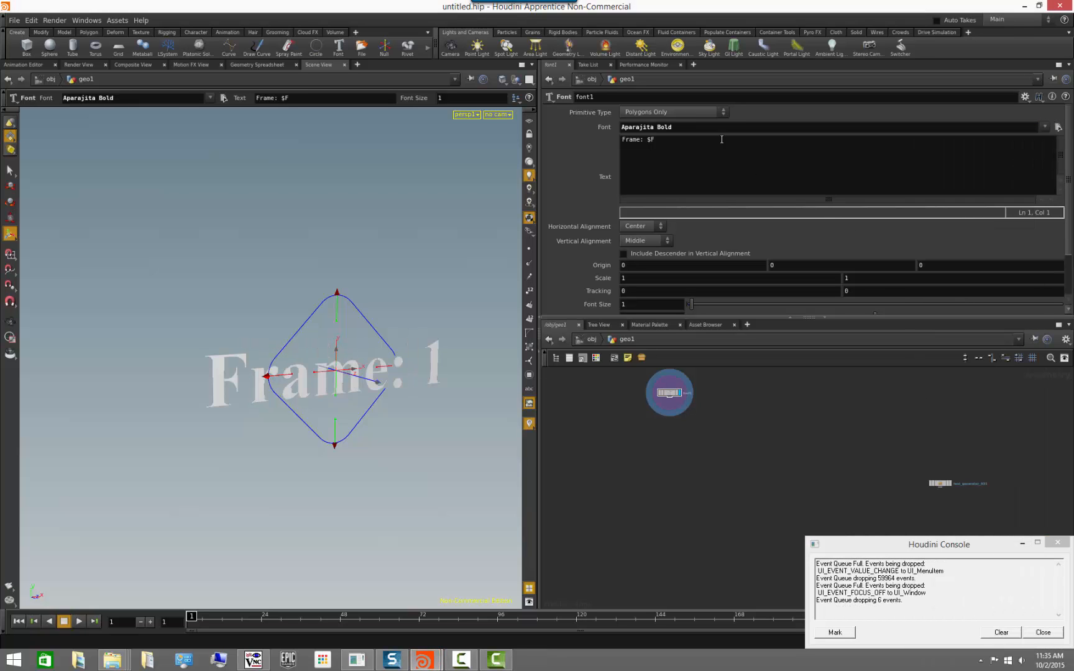
pyautogui.hotkey('ctrl', 'z')
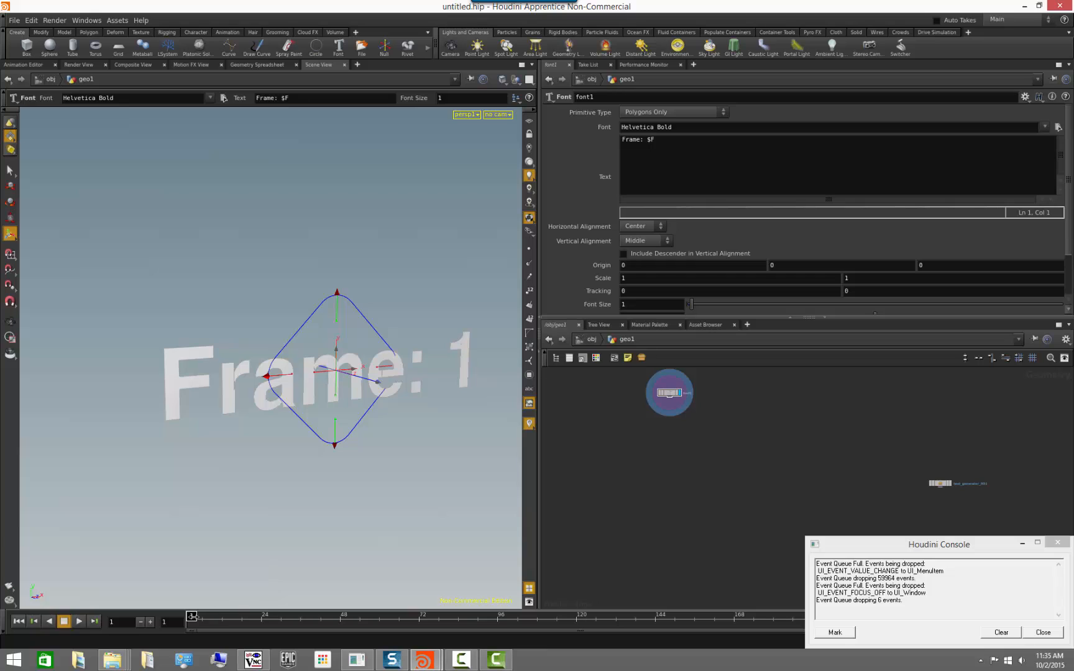
pyautogui.click(1022, 542)
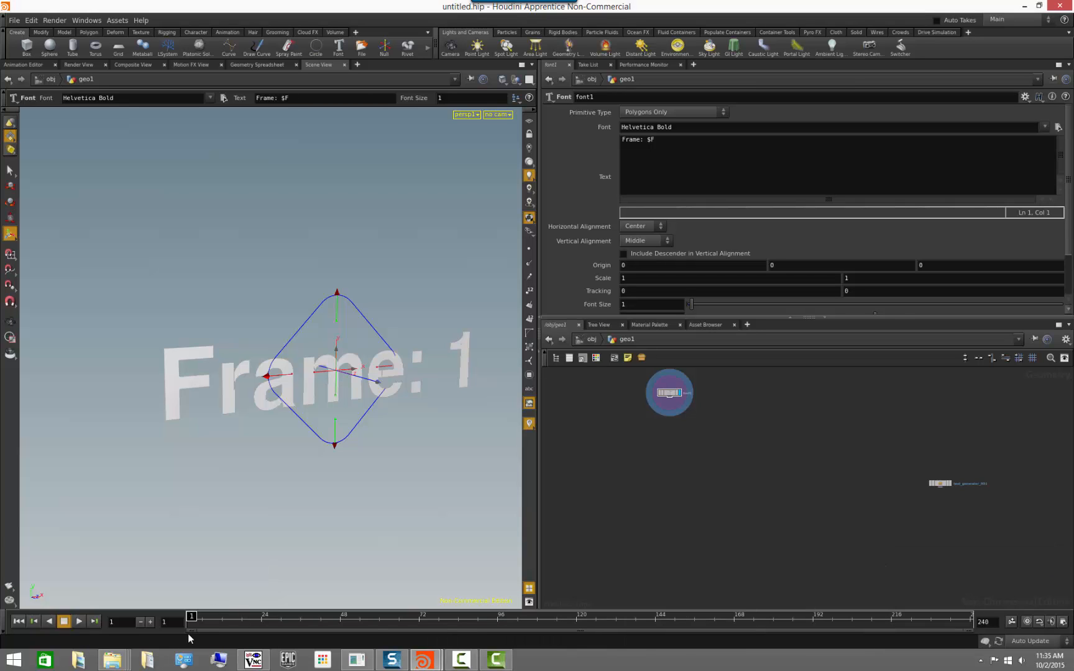
# Scrub the timeline to check the frame-number text, then replace the Font node's text with "Cool Text".
pyautogui.moveTo(192, 616)
pyautogui.mouseDown()
pyautogui.moveTo(264, 619)
pyautogui.moveTo(186, 620)
pyautogui.mouseUp()
pyautogui.keyDown('alt'); pyautogui.moveTo(437, 462); pyautogui.dragTo(406, 451); pyautogui.keyUp('alt')
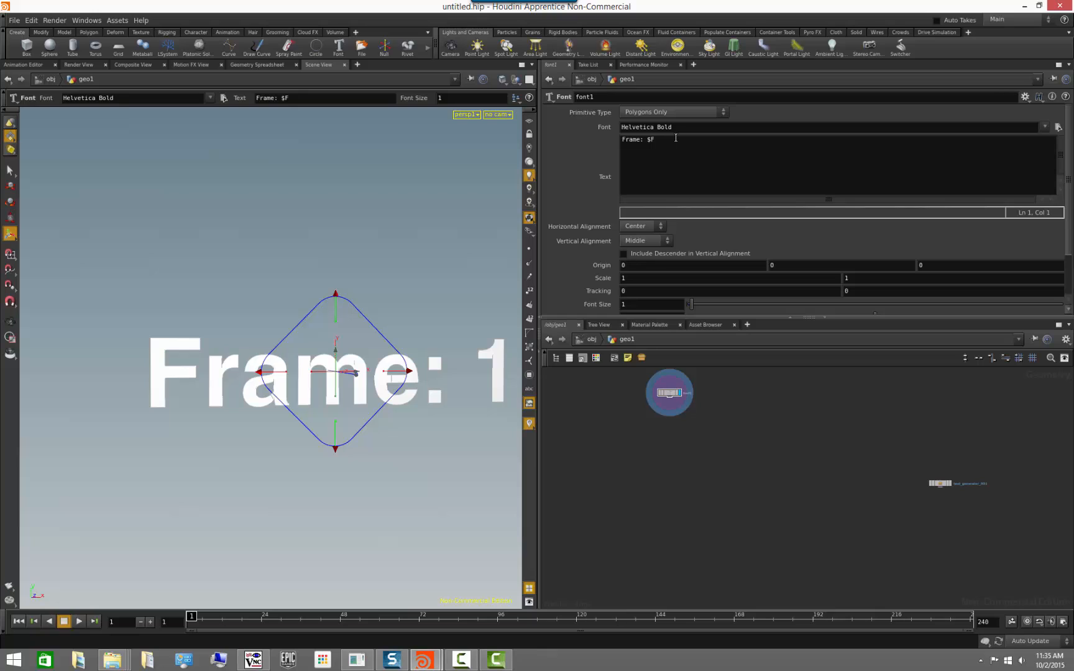
pyautogui.moveTo(675, 138); pyautogui.dragTo(568, 138)
pyautogui.write('Cool Text')
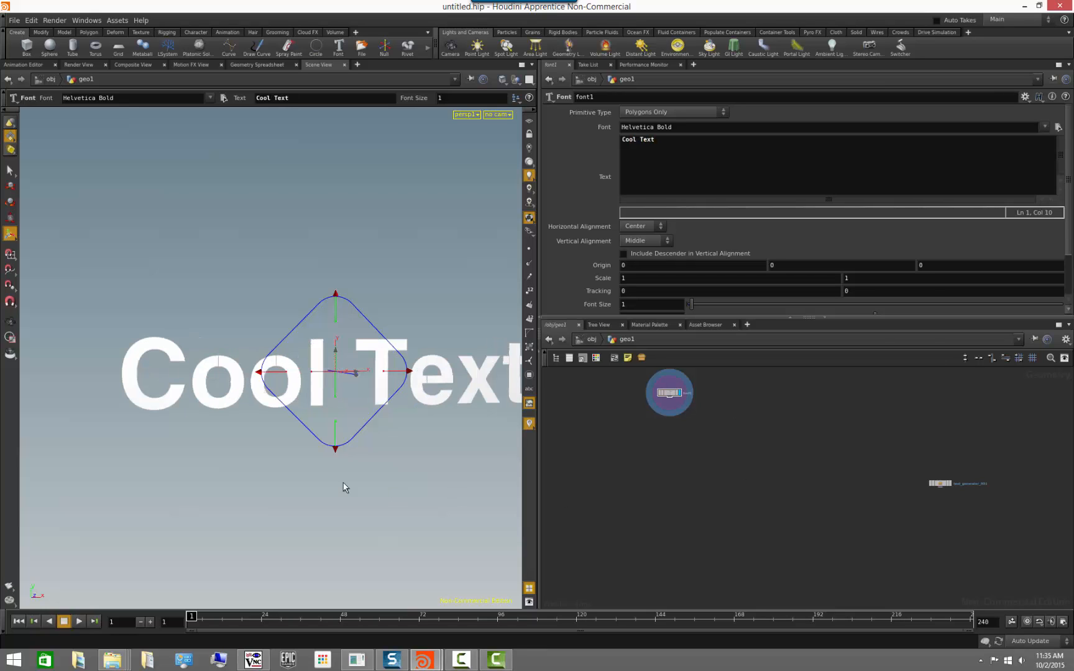
pyautogui.press('Escape')
pyautogui.moveTo(240, 460); pyautogui.dragTo(364, 412)
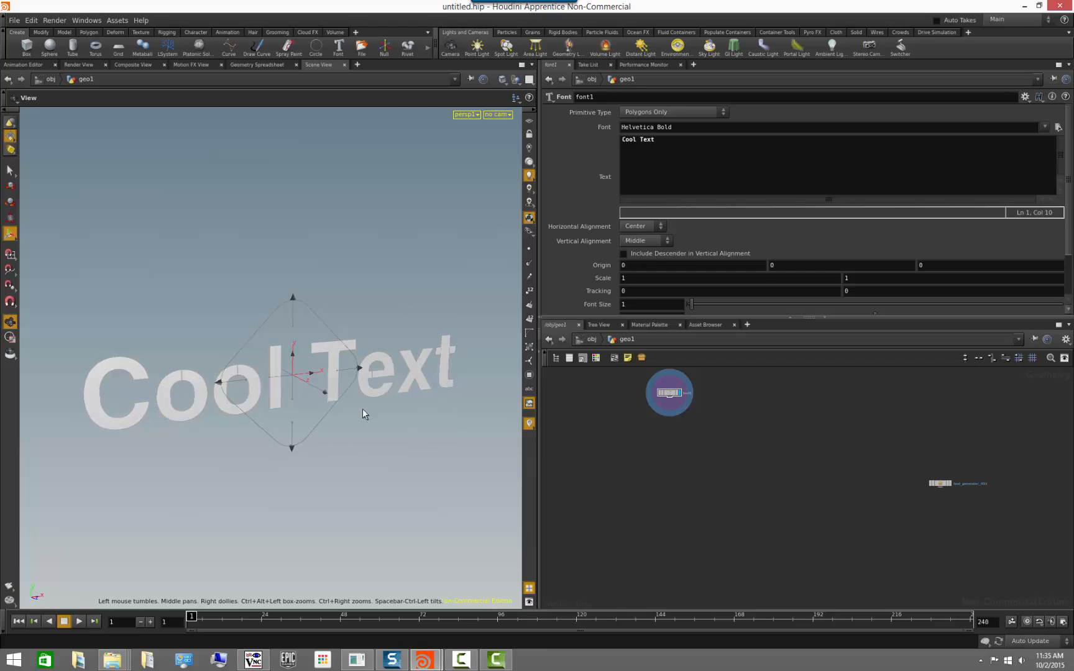
# Turn on point display in the viewport to inspect the points outlining the letters.
pyautogui.press('Return')
pyautogui.click(528, 248)
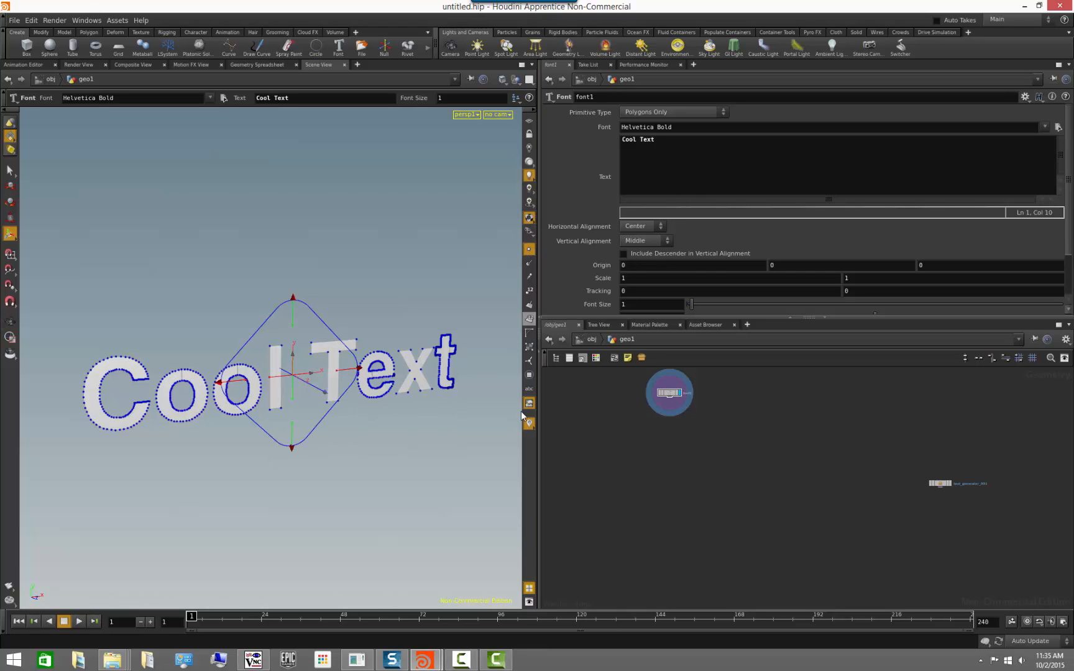
pyautogui.press('Escape')
pyautogui.moveTo(358, 463); pyautogui.dragTo(388, 459)
pyautogui.press('Return')
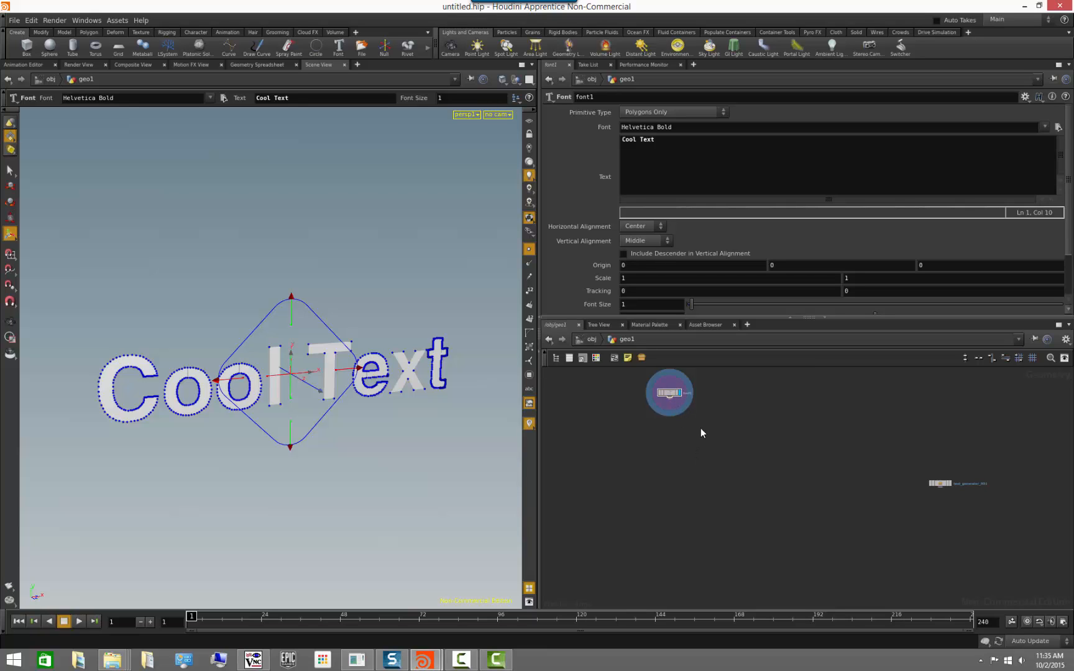
# Add a Facet node after the Font node, display its result and enable Remove Inline Points.
pyautogui.press('Tab')
pyautogui.write('fac')
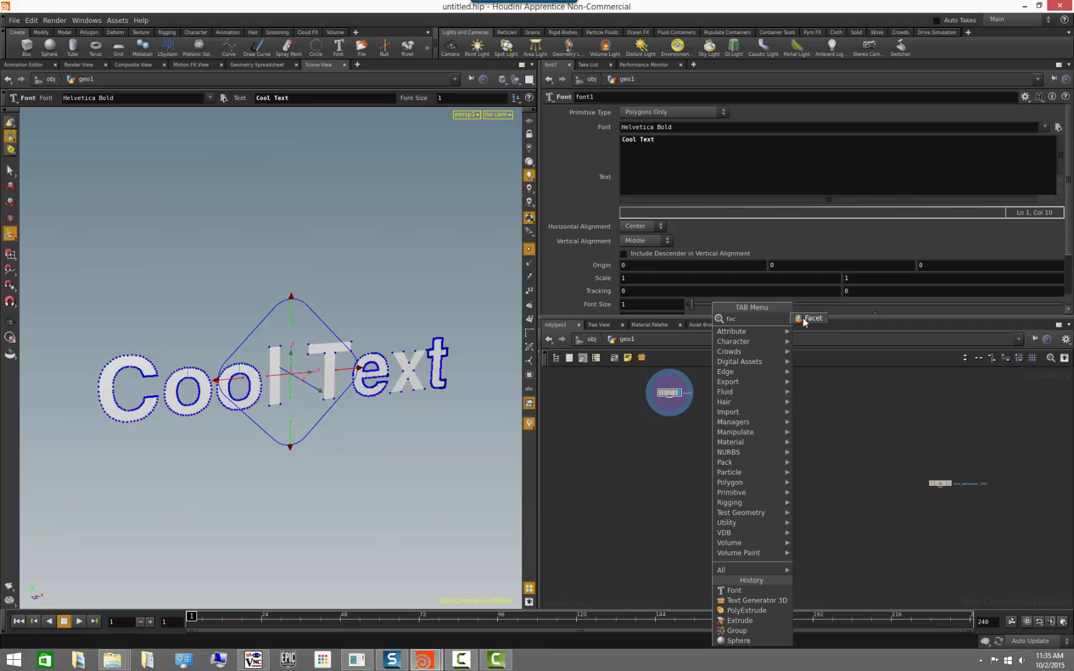
pyautogui.press('Return')
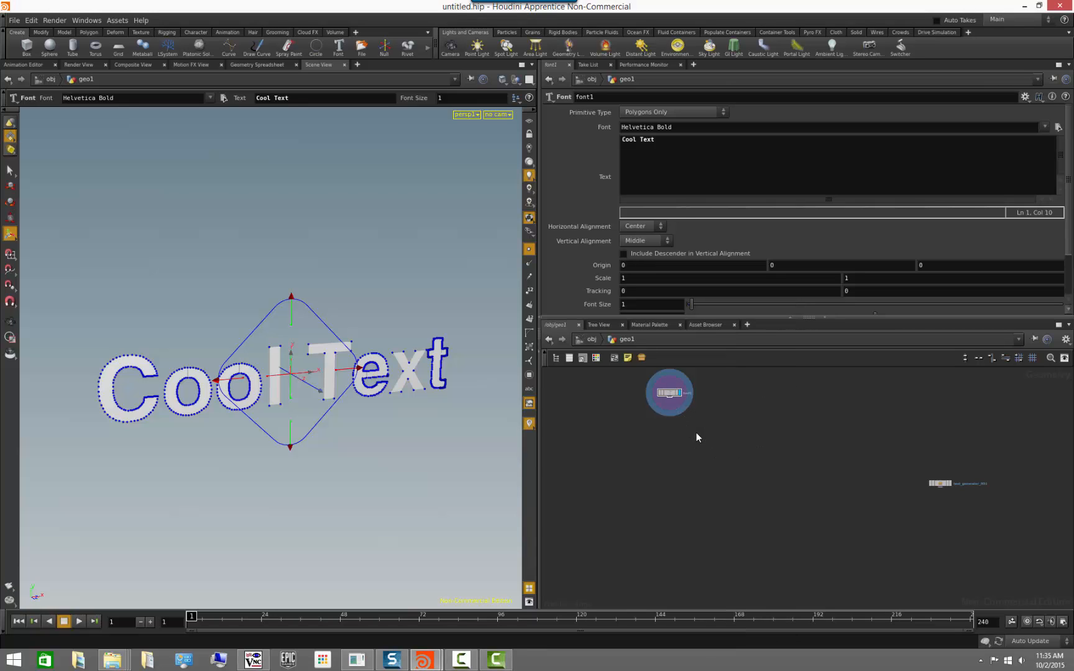
pyautogui.click(696, 433)
pyautogui.scroll(3, 716, 442)
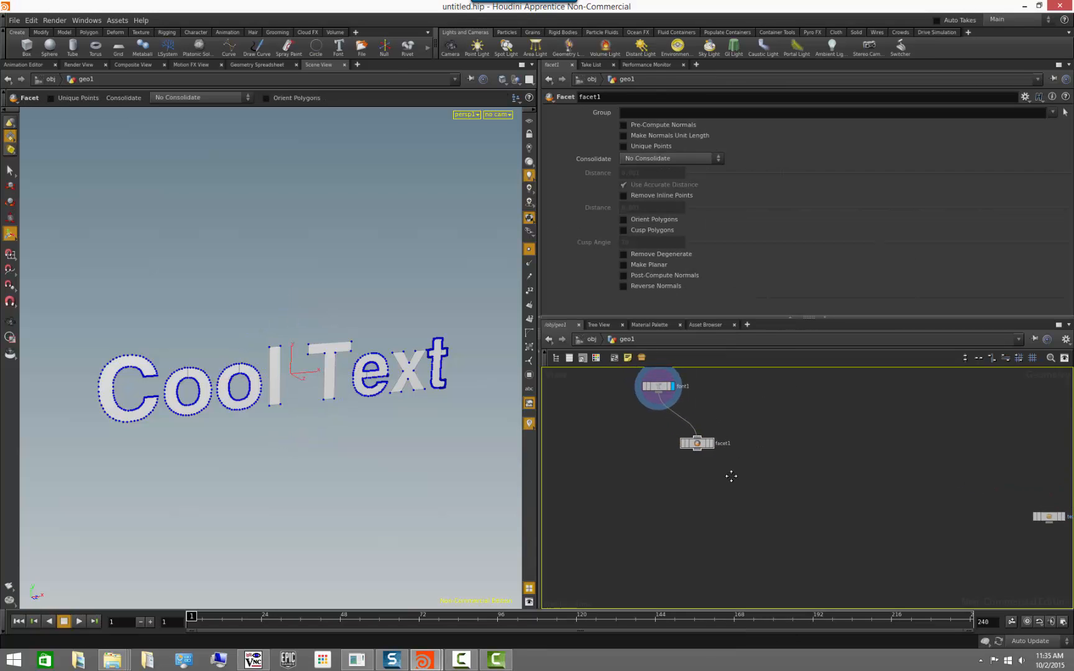
pyautogui.click(711, 447)
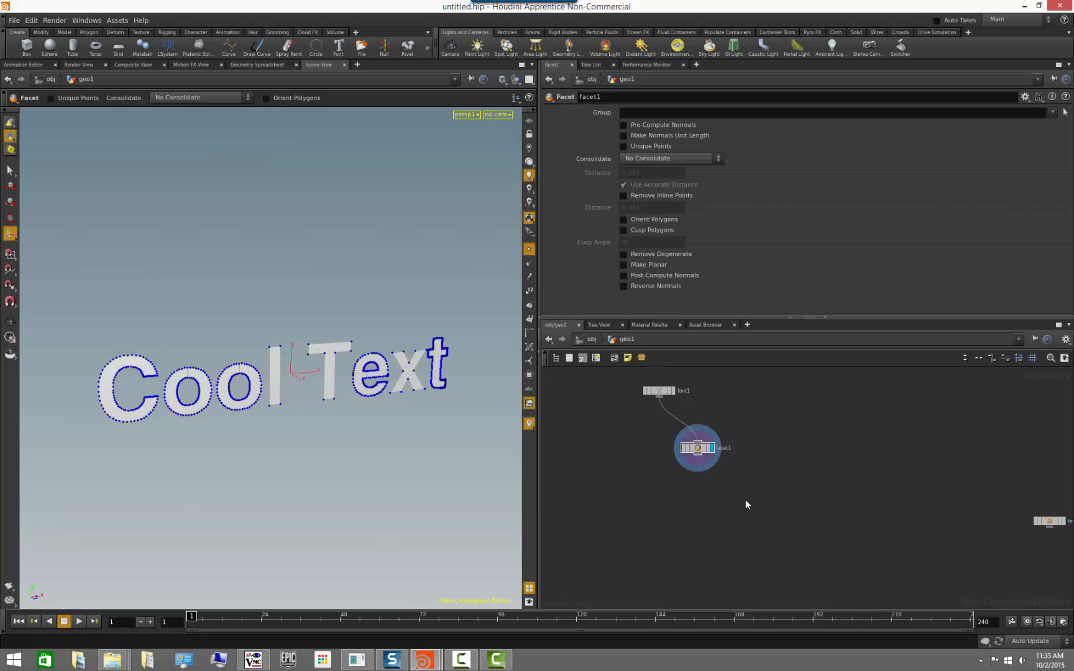
pyautogui.click(631, 197)
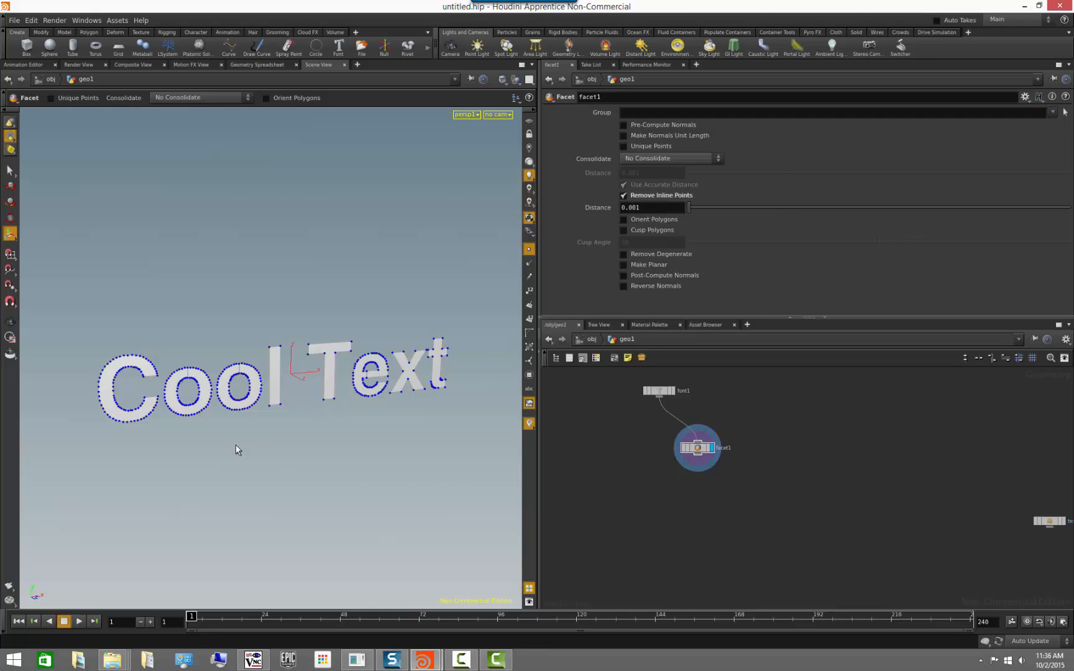
pyautogui.keyDown('alt'); pyautogui.moveTo(236, 449); pyautogui.dragTo(271, 433); pyautogui.keyUp('alt')
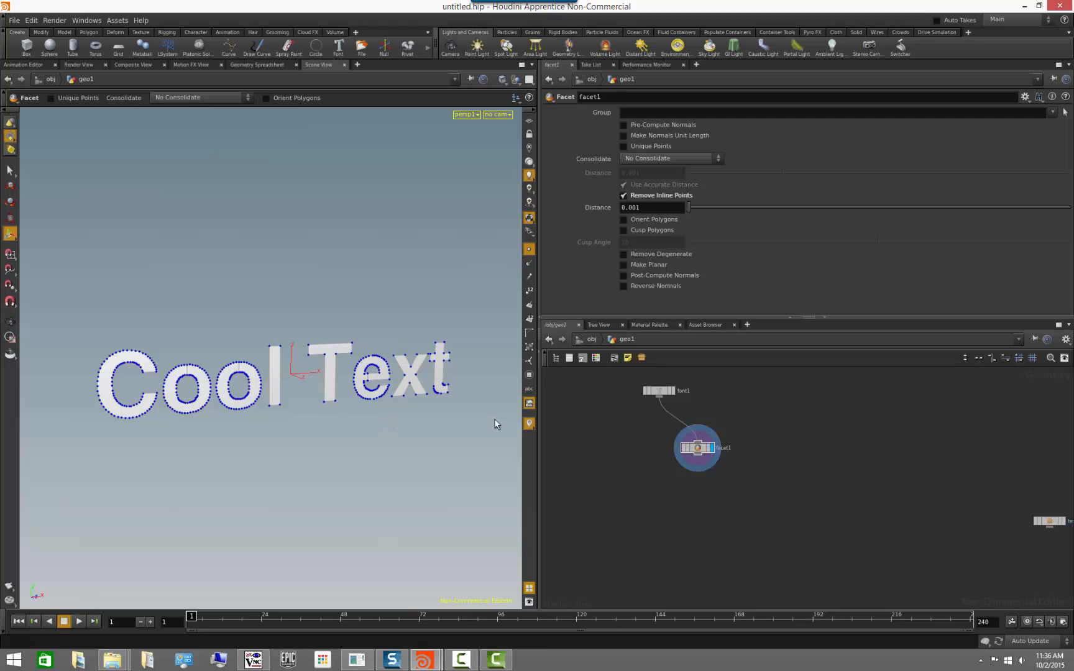
# Compare the points outlining the letters up close by displaying the Font node and the Facet node in turn.
pyautogui.click(673, 393)
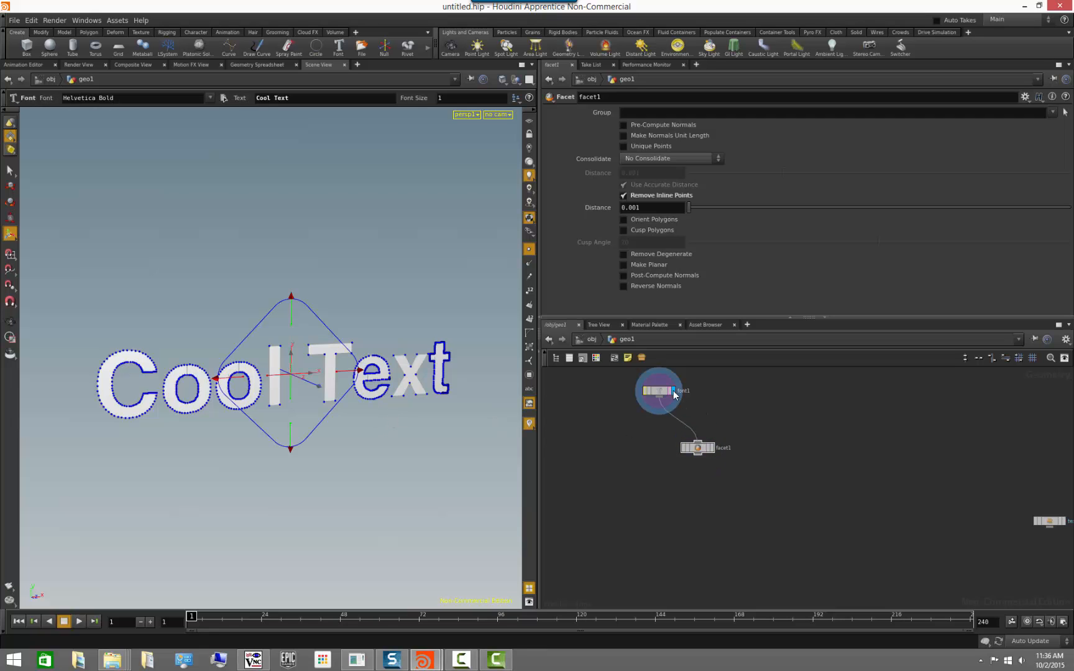
pyautogui.keyDown('alt'); pyautogui.moveTo(163, 458); pyautogui.dragTo(321, 499, button='right'); pyautogui.keyUp('alt')
pyautogui.keyDown('alt'); pyautogui.moveTo(102, 445); pyautogui.dragTo(307, 375, button='middle'); pyautogui.keyUp('alt')
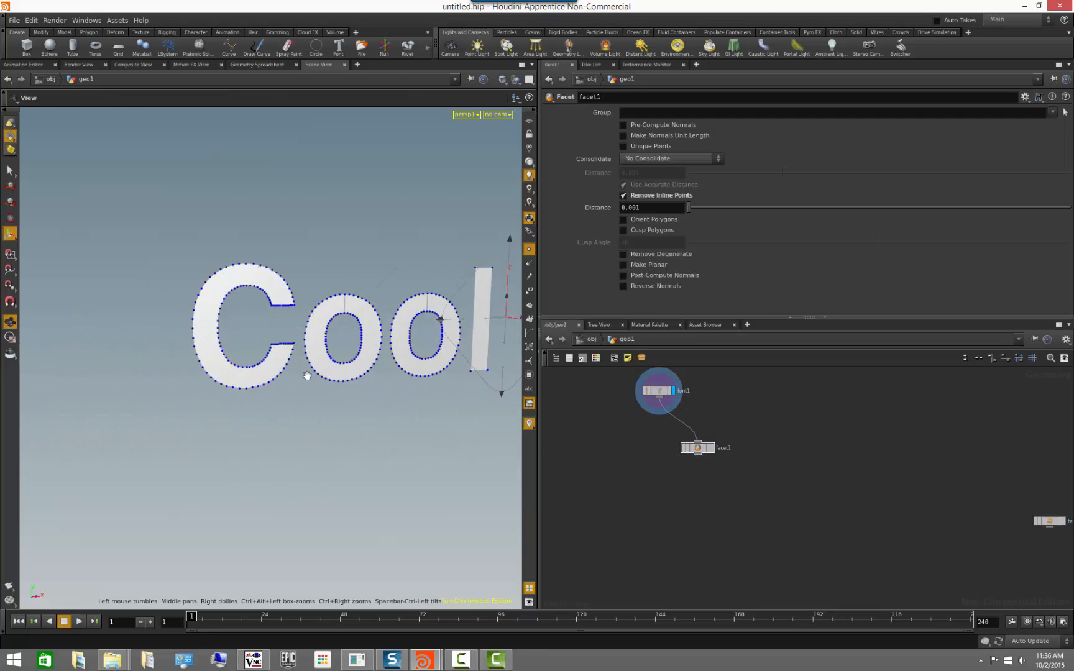
pyautogui.keyDown('alt'); pyautogui.moveTo(307, 375); pyautogui.dragTo(412, 372, button='right'); pyautogui.keyUp('alt')
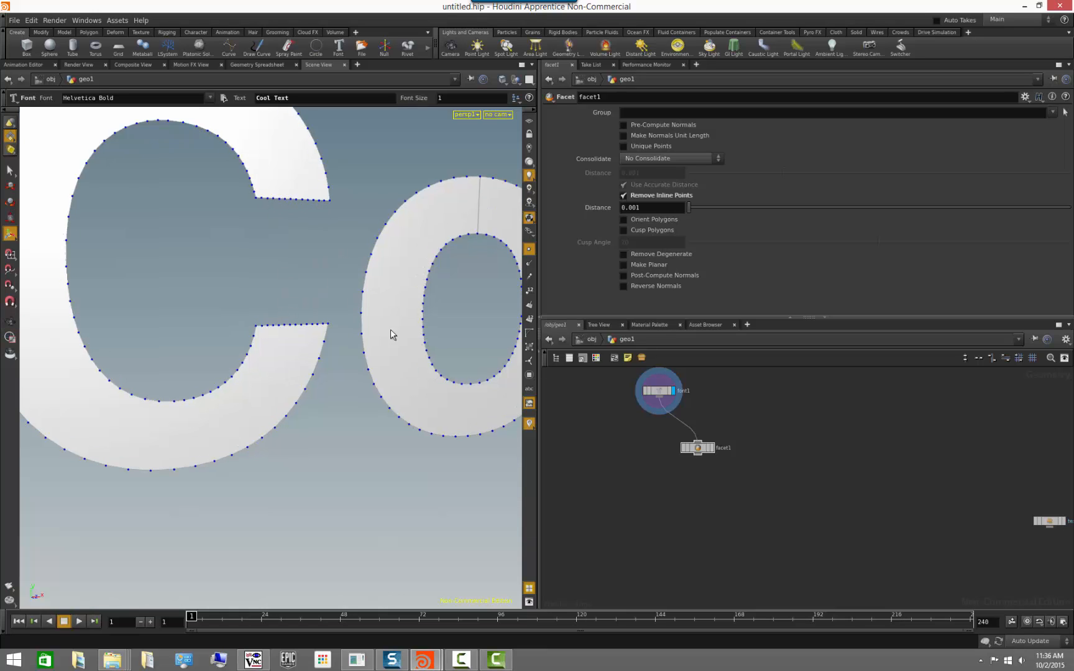
pyautogui.click(711, 448)
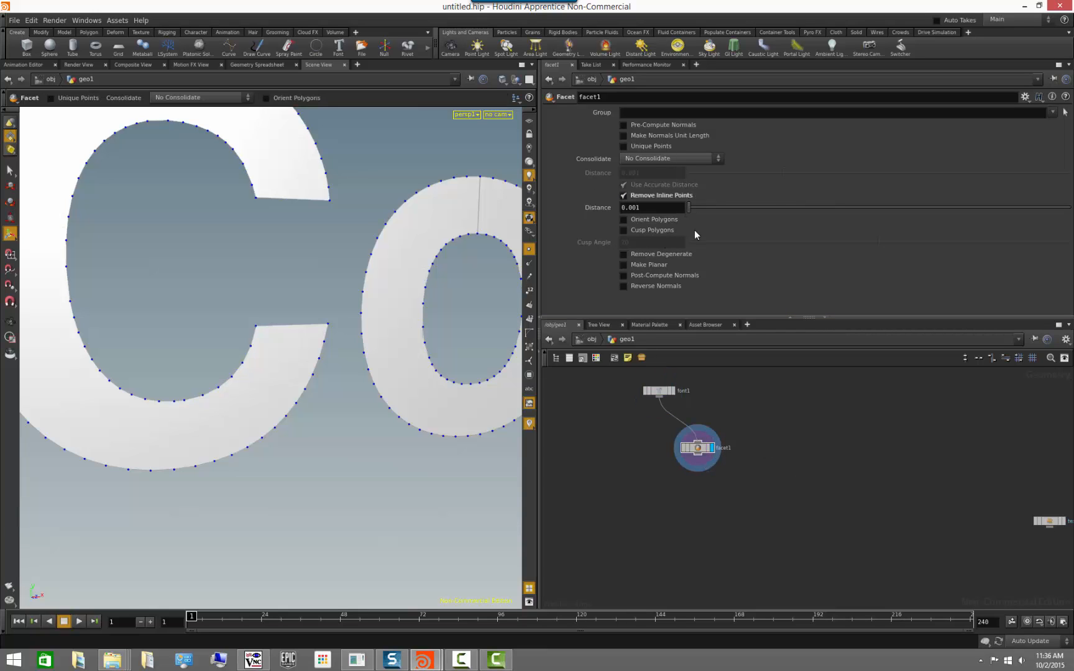
pyautogui.keyDown('alt'); pyautogui.moveTo(347, 463); pyautogui.dragTo(138, 470, button='right'); pyautogui.keyUp('alt')
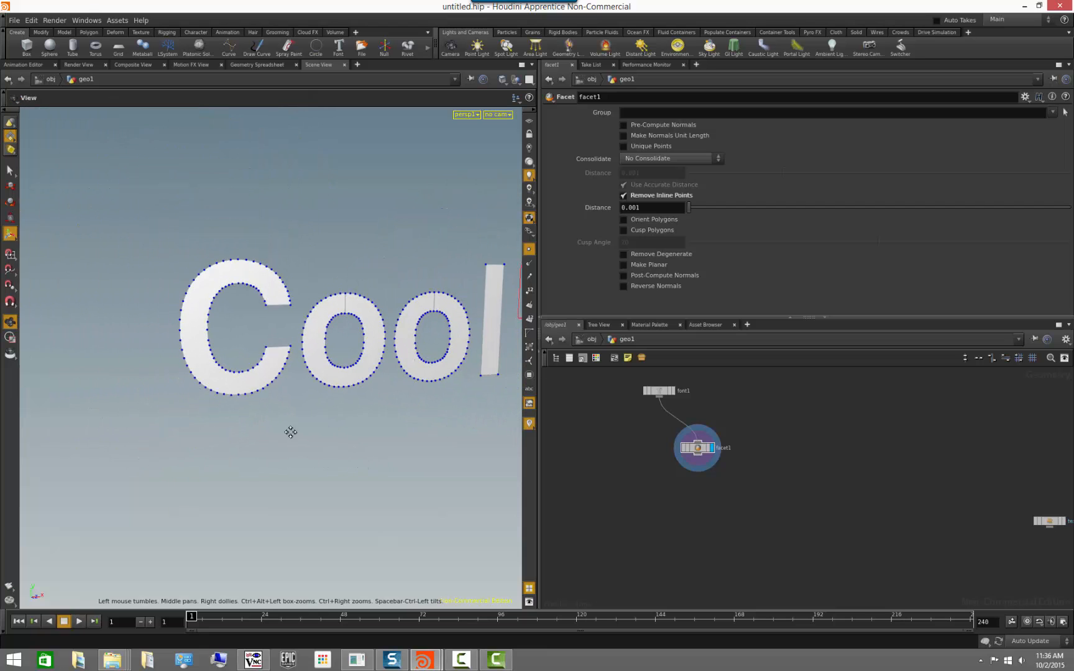
pyautogui.keyDown('alt'); pyautogui.moveTo(290, 432); pyautogui.dragTo(137, 441, button='middle'); pyautogui.keyUp('alt')
pyautogui.keyDown('alt'); pyautogui.moveTo(137, 441); pyautogui.dragTo(274, 431); pyautogui.keyUp('alt')
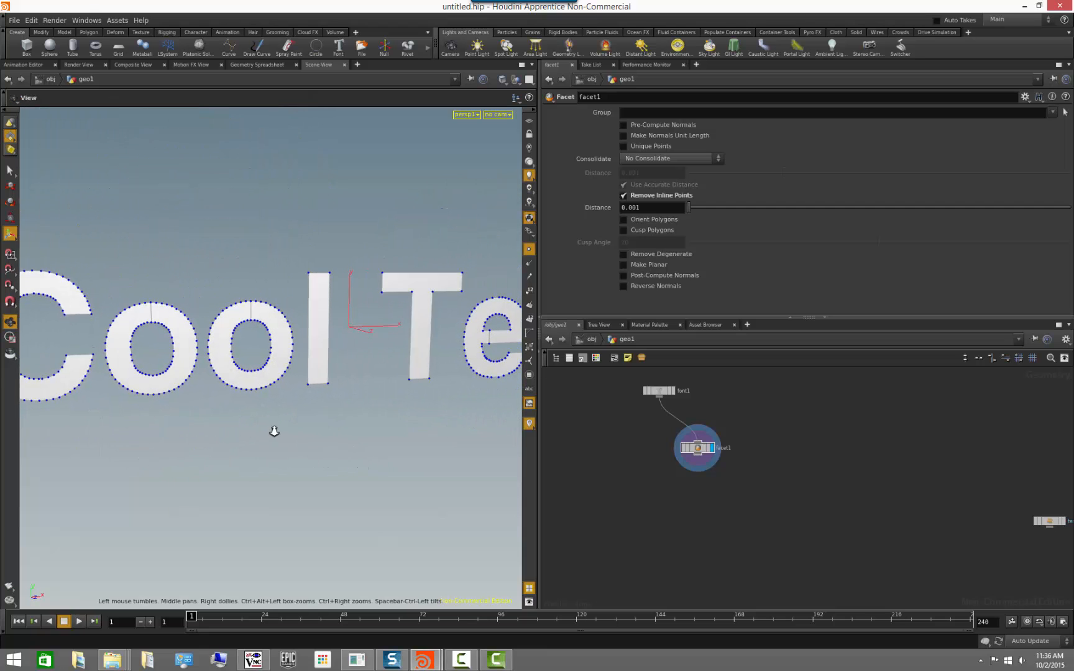
pyautogui.keyDown('alt'); pyautogui.moveTo(274, 431); pyautogui.dragTo(240, 430, button='right'); pyautogui.keyUp('alt')
pyautogui.keyDown('alt'); pyautogui.moveTo(300, 431); pyautogui.dragTo(126, 411, button='middle'); pyautogui.keyUp('alt')
pyautogui.keyDown('alt'); pyautogui.moveTo(283, 417); pyautogui.dragTo(250, 418); pyautogui.keyUp('alt')
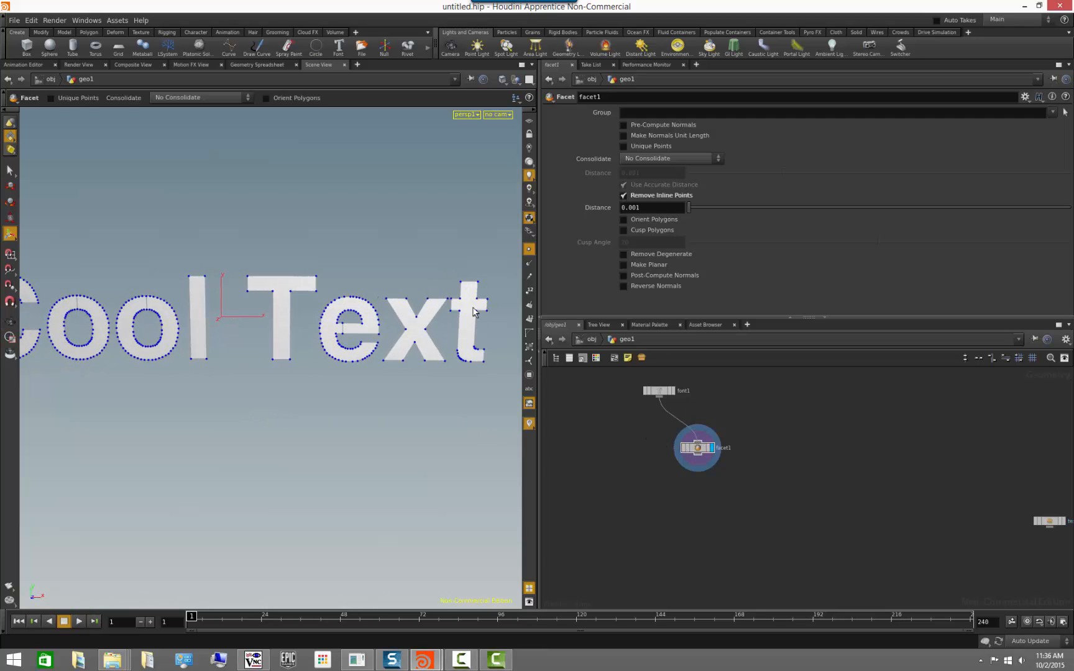
# Bypass the Facet node and re-enable it to compare the letter points, and show the text generator's parameters.
pyautogui.click(683, 449)
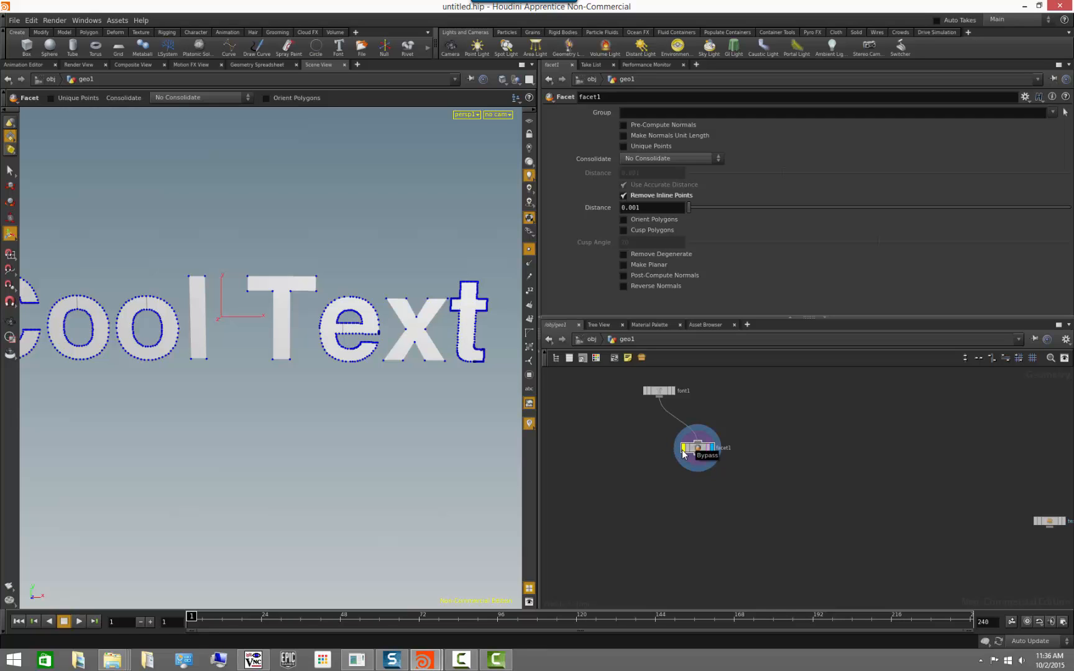
pyautogui.click(683, 450)
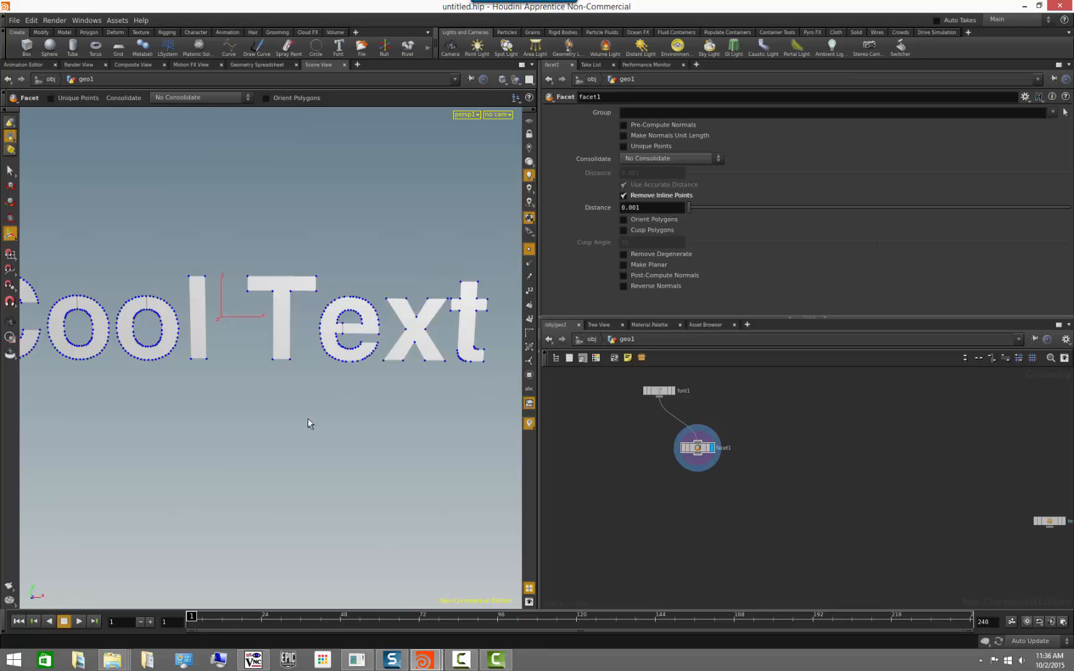
pyautogui.press('Escape')
pyautogui.moveTo(276, 445); pyautogui.dragTo(310, 431)
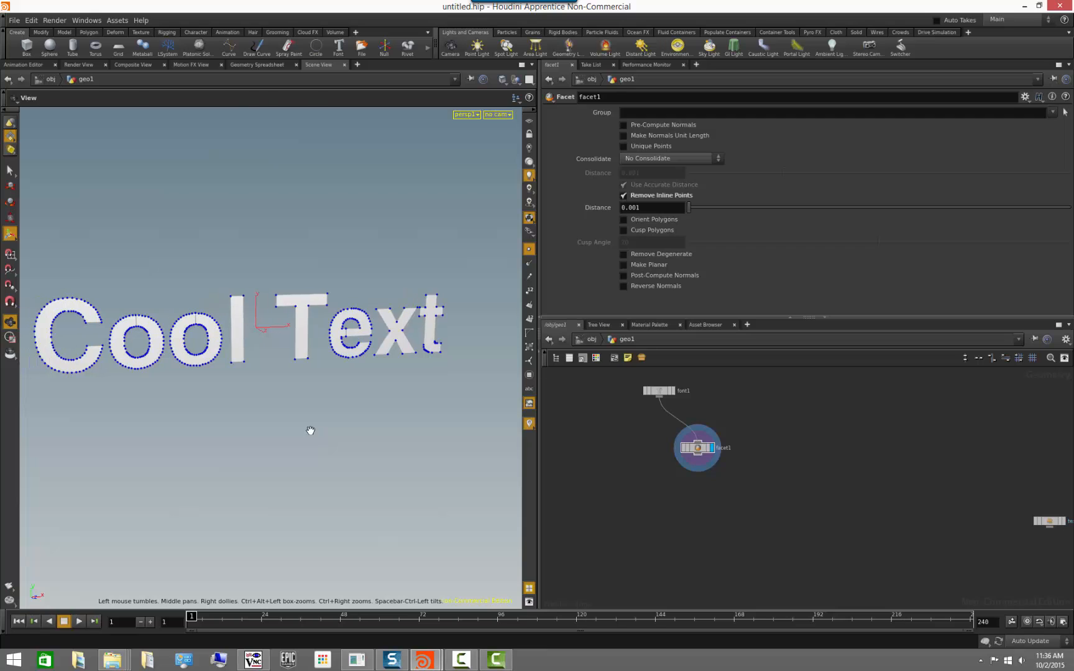
pyautogui.click(1048, 521)
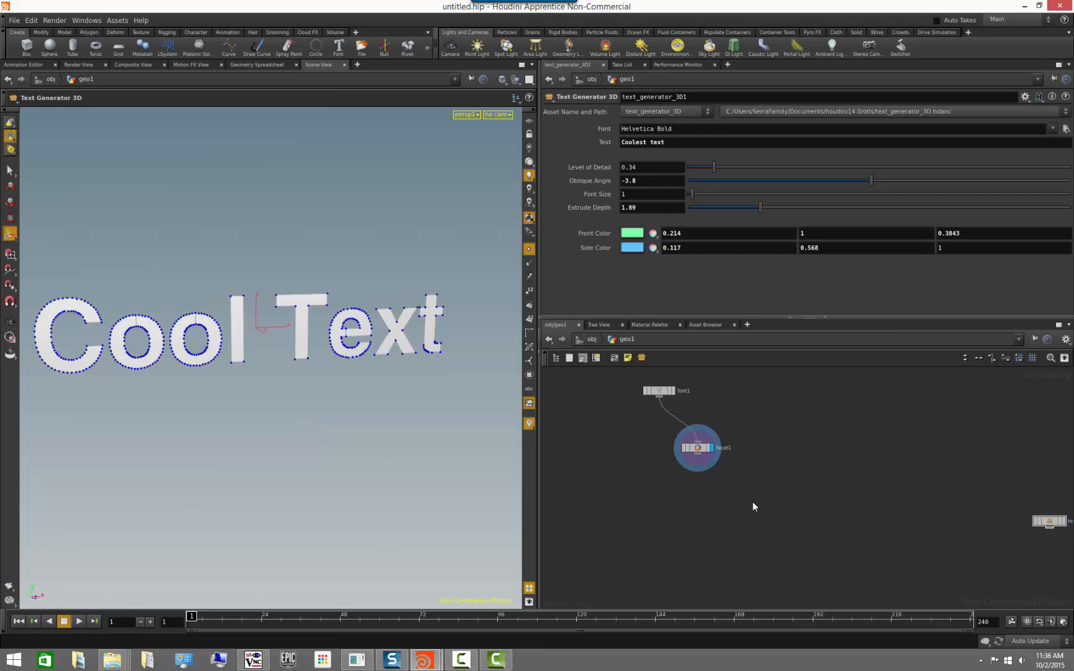
pyautogui.moveTo(369, 408)
pyautogui.mouseDown()
pyautogui.moveTo(292, 412)
pyautogui.moveTo(360, 409)
pyautogui.mouseUp()
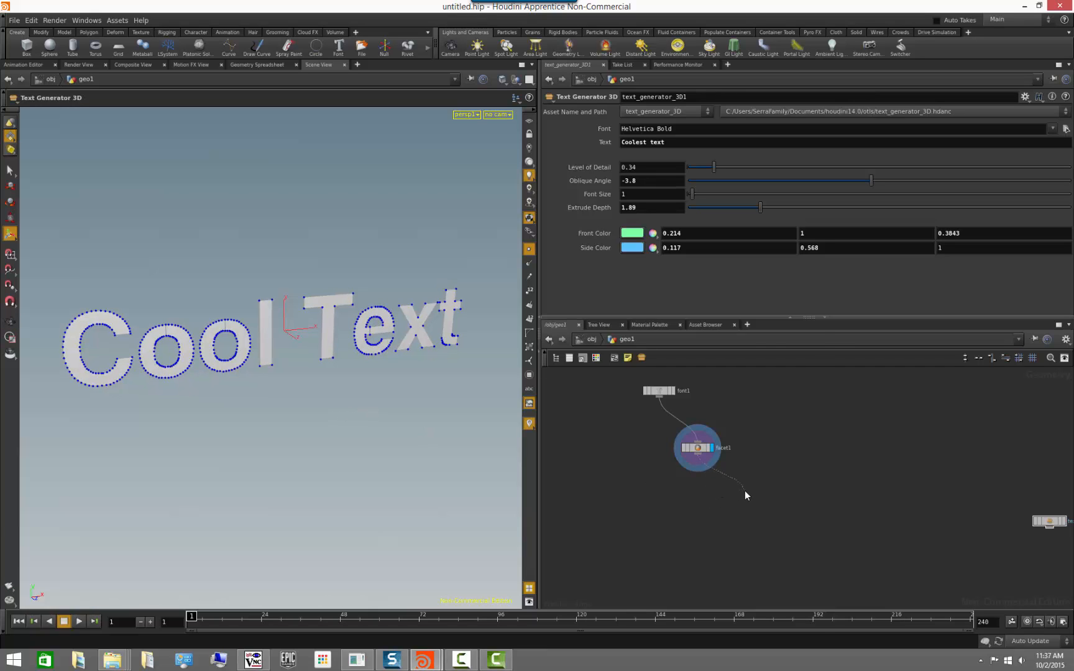
# Add an Extrude node after the Facet node and display the extruded text.
pyautogui.press('Tab')
pyautogui.write('extr')
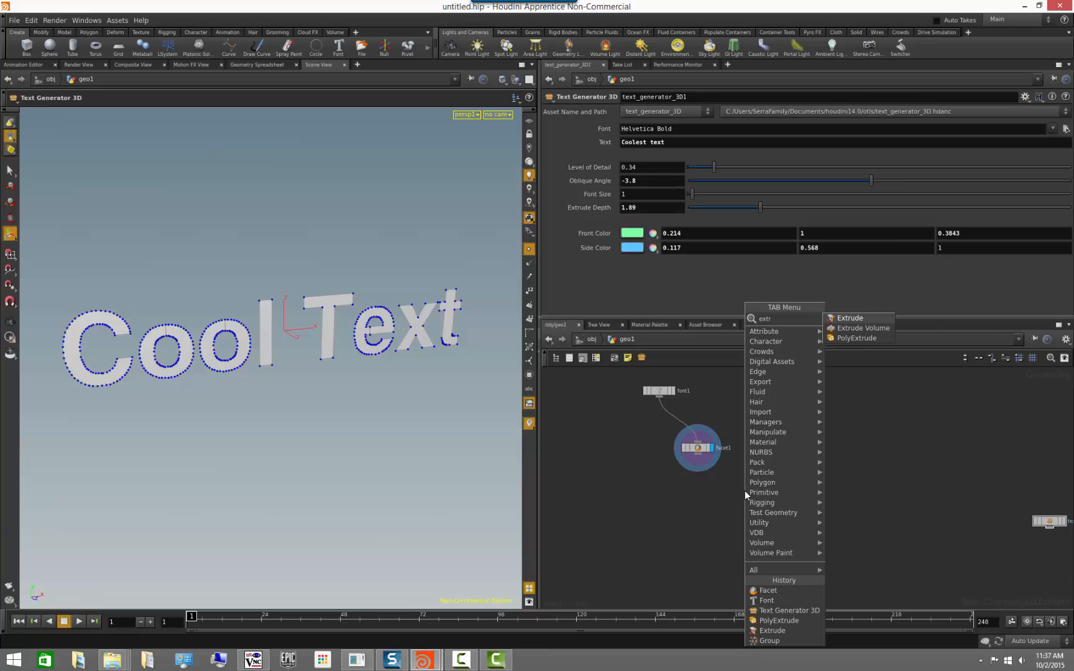
pyautogui.click(868, 319)
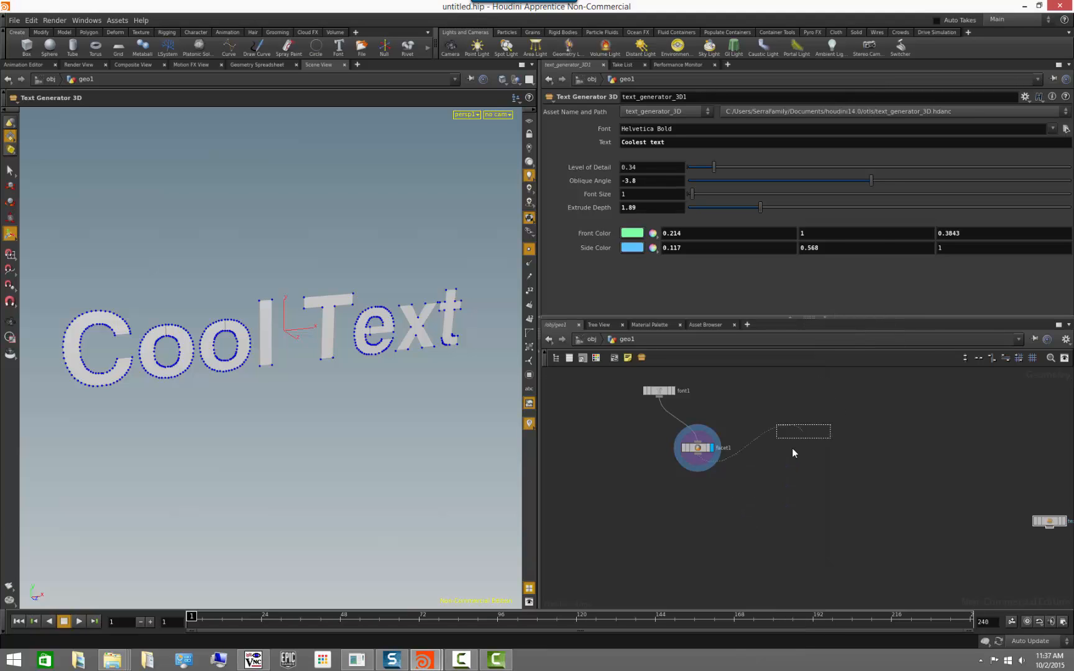
pyautogui.click(722, 491)
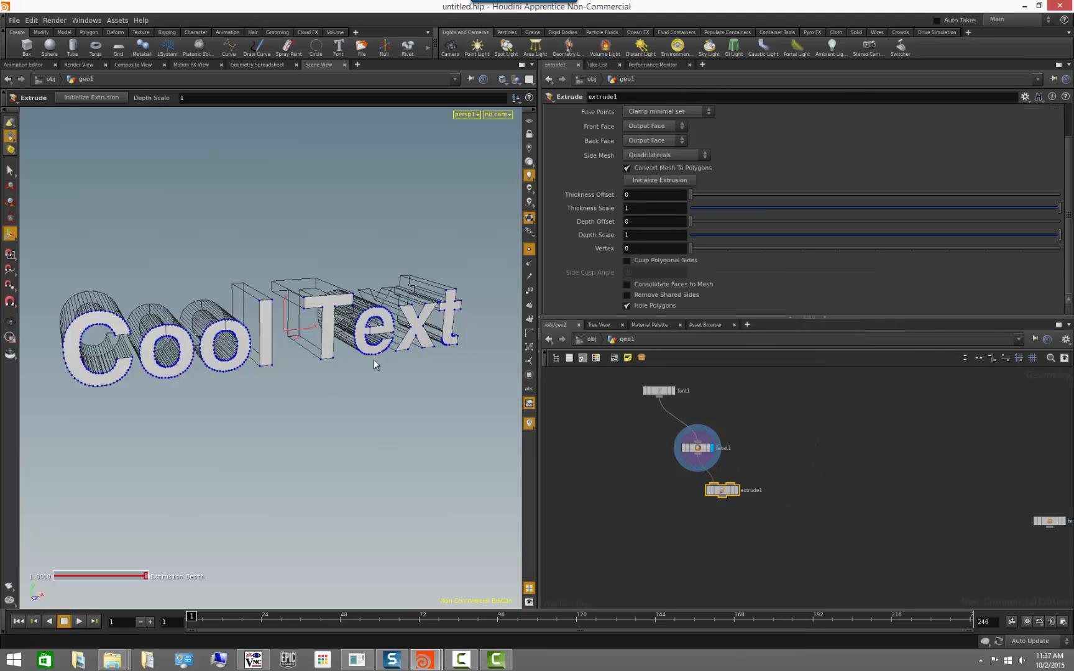
pyautogui.click(737, 490)
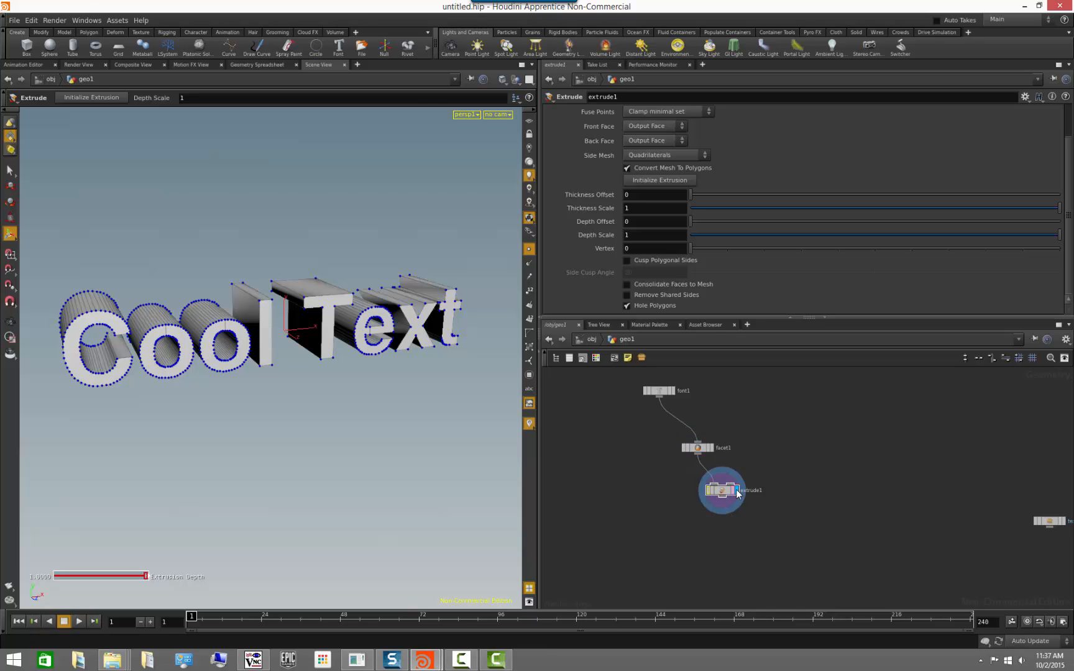
pyautogui.keyDown('alt'); pyautogui.moveTo(218, 381); pyautogui.dragTo(370, 426); pyautogui.keyUp('alt')
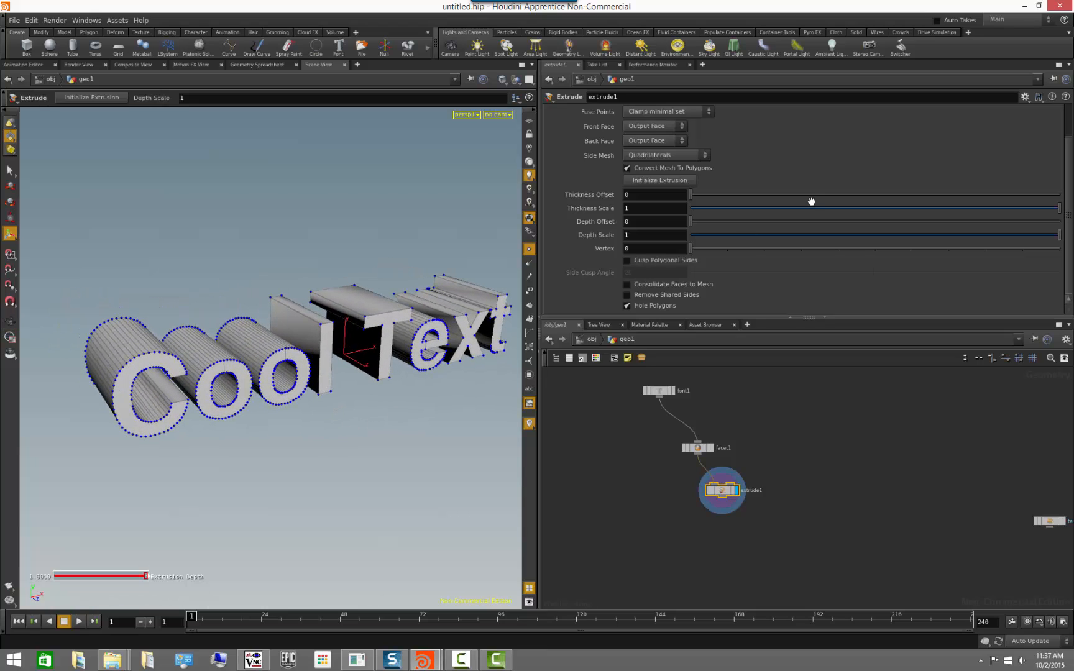
# Try a lower extrusion depth and the text "Cool Text something" on the Font node, undoing both changes.
pyautogui.moveTo(1057, 244); pyautogui.dragTo(812, 251)
pyautogui.hotkey('ctrl', 'z')
pyautogui.click(661, 392)
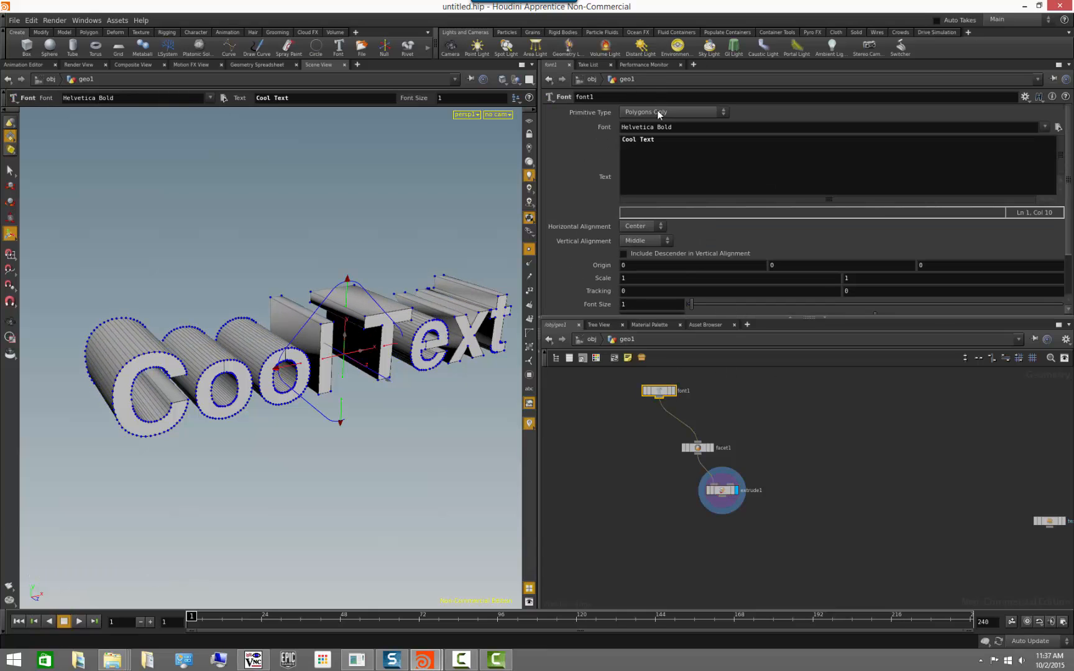
pyautogui.write('something')
pyautogui.click(901, 429)
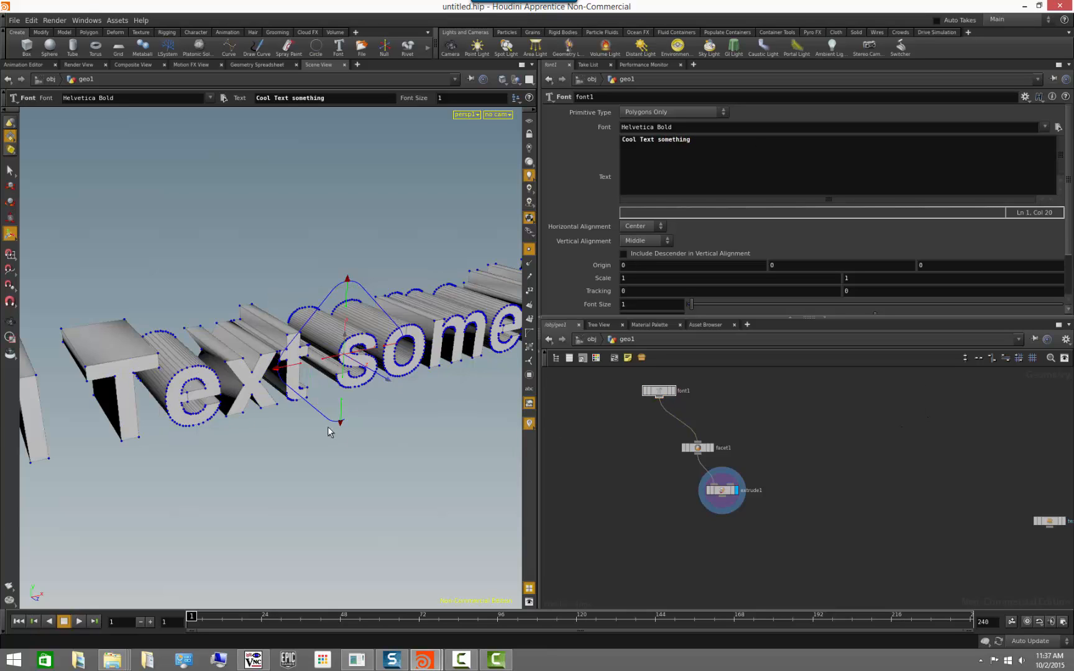
pyautogui.moveTo(331, 428)
pyautogui.keyDown('alt'); pyautogui.mouseDown()
pyautogui.moveTo(224, 407)
pyautogui.moveTo(324, 415)
pyautogui.mouseUp(); pyautogui.keyUp('alt')
pyautogui.hotkey('ctrl', 'z')
pyautogui.hotkey('ctrl', 'z')
pyautogui.hotkey('ctrl', 'z')
pyautogui.hotkey('ctrl', 'z')
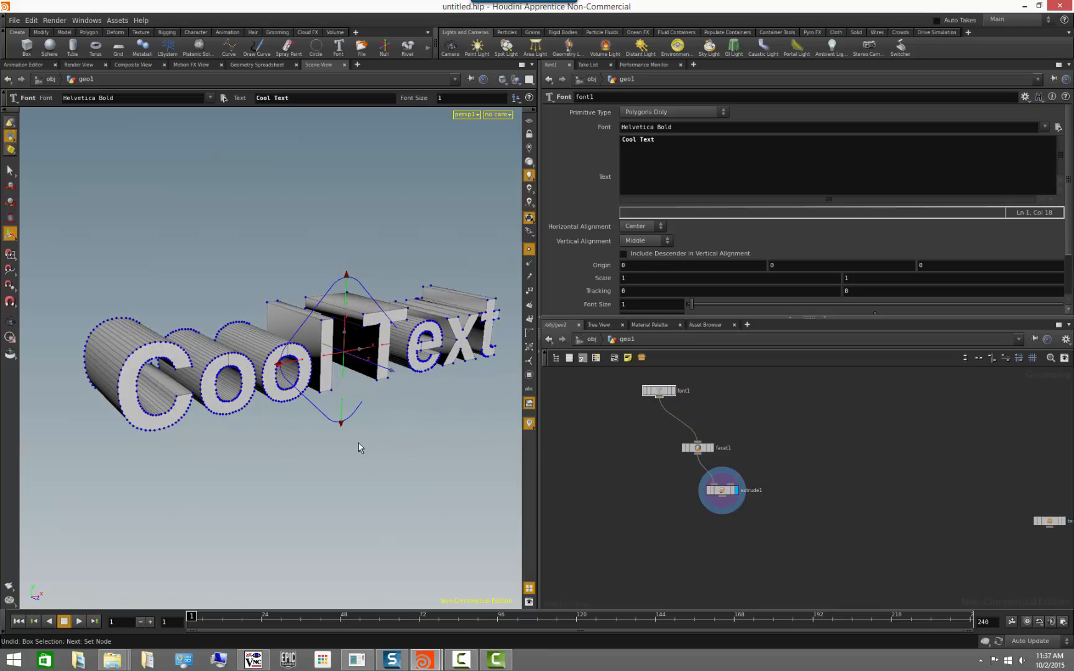
# Display the finished 3D text generator for comparison and return the display to the Extrude node.
pyautogui.keyDown('alt'); pyautogui.moveTo(354, 446); pyautogui.dragTo(322, 438); pyautogui.keyUp('alt')
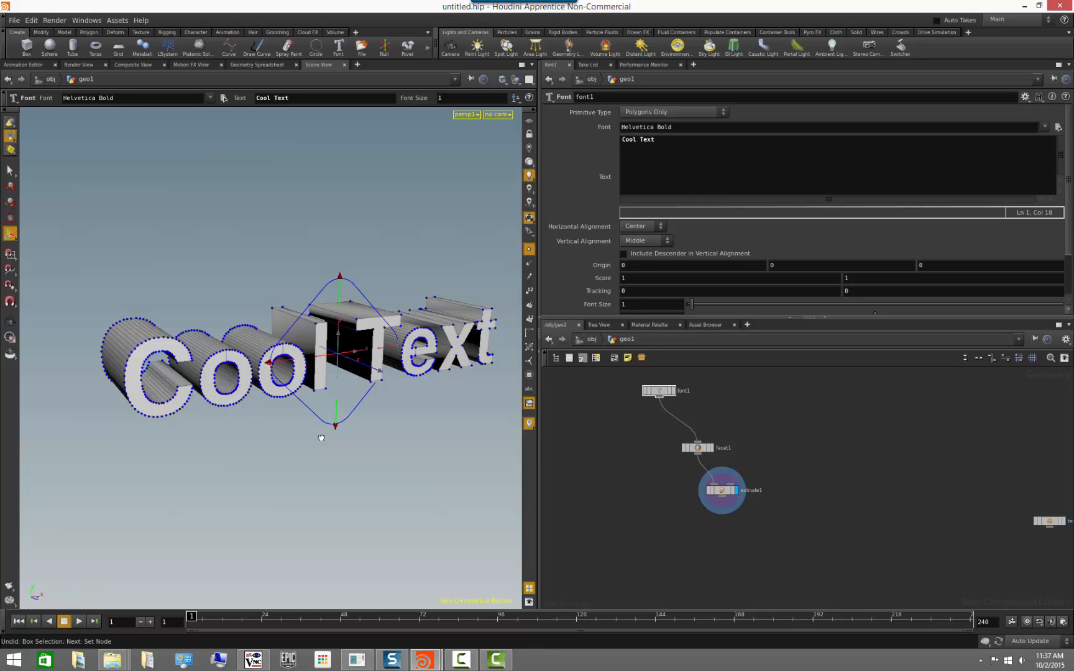
pyautogui.moveTo(976, 470); pyautogui.dragTo(855, 440, button='middle')
pyautogui.click(941, 492)
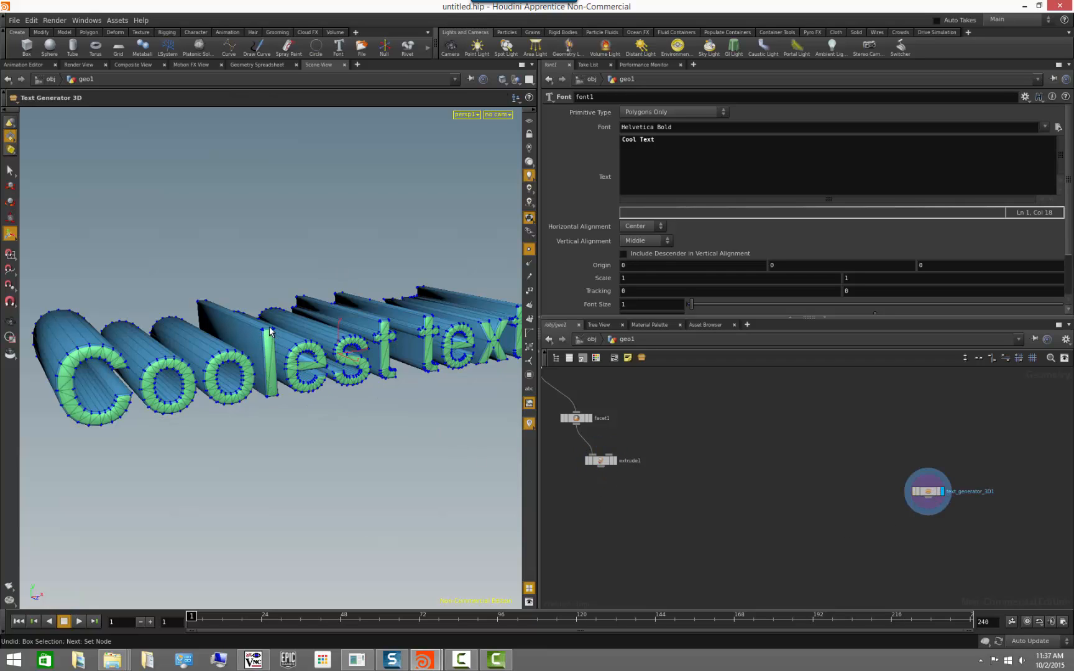
pyautogui.click(615, 461)
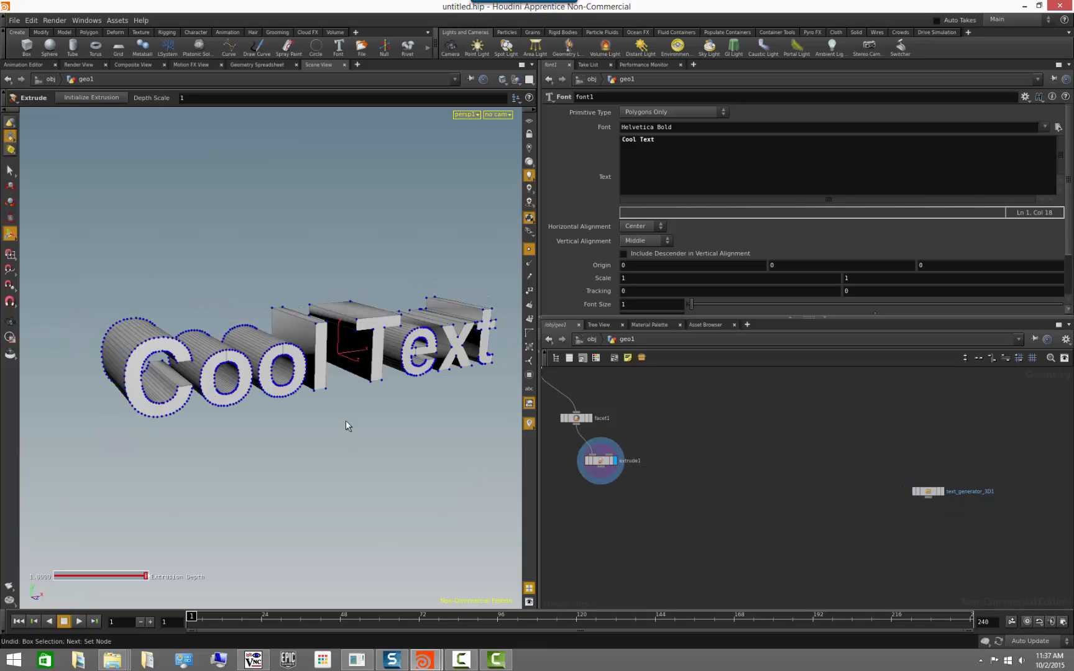
pyautogui.press('Escape')
pyautogui.moveTo(357, 413); pyautogui.dragTo(398, 426)
pyautogui.press('Escape')
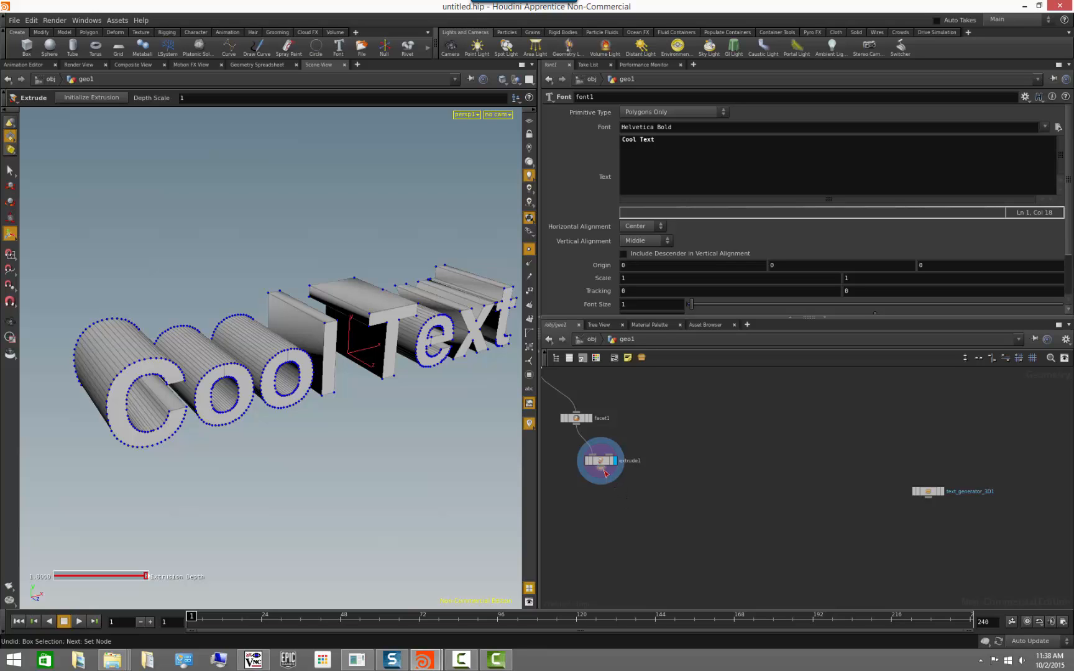
# Add a Group node after the Extrude node, display it and turn off point display in the viewport.
pyautogui.press('Tab')
pyautogui.write('group')
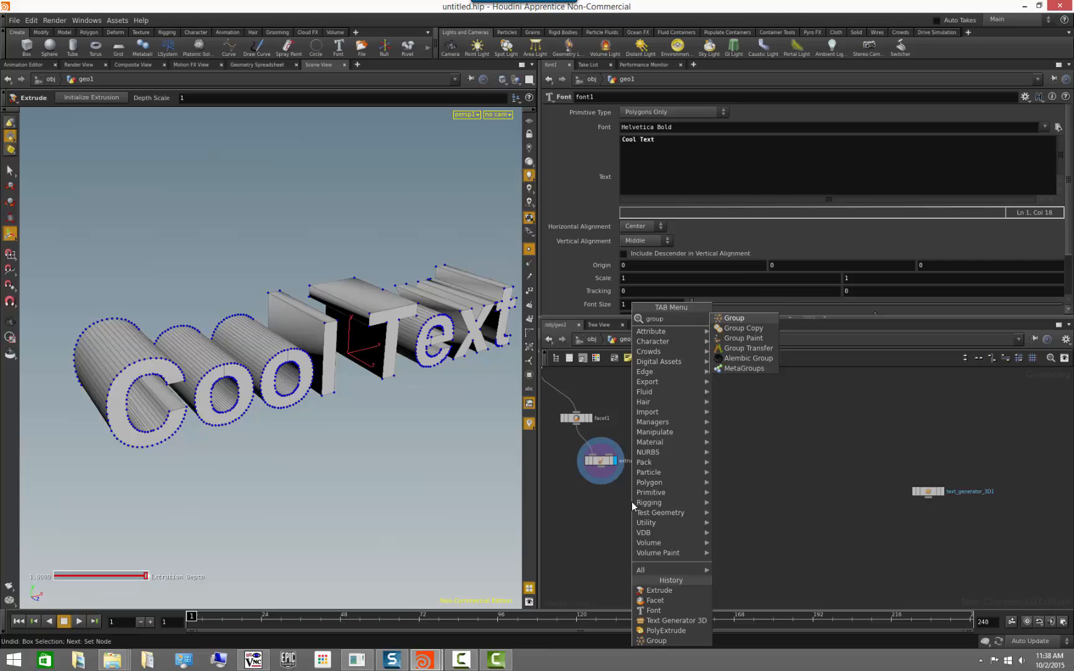
pyautogui.press('Return')
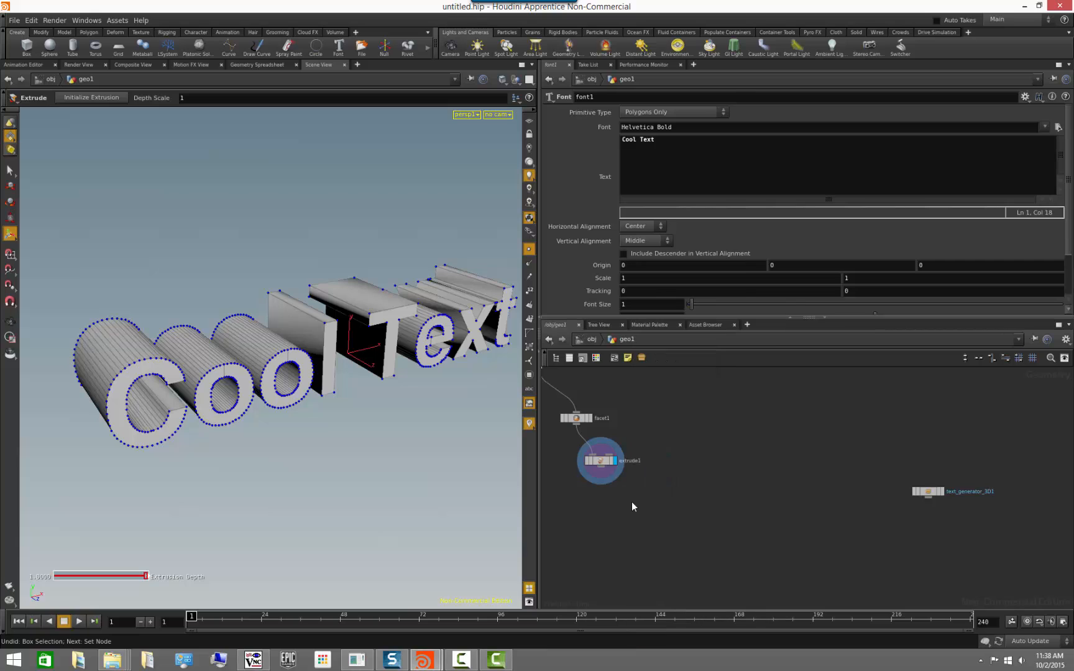
pyautogui.click(632, 502)
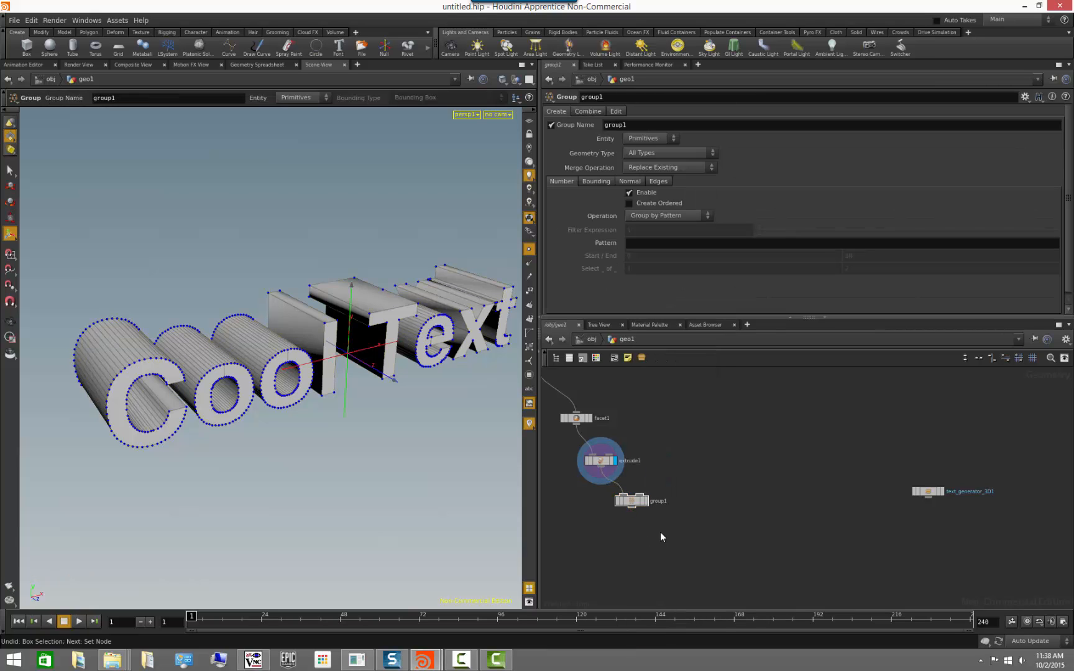
pyautogui.click(645, 501)
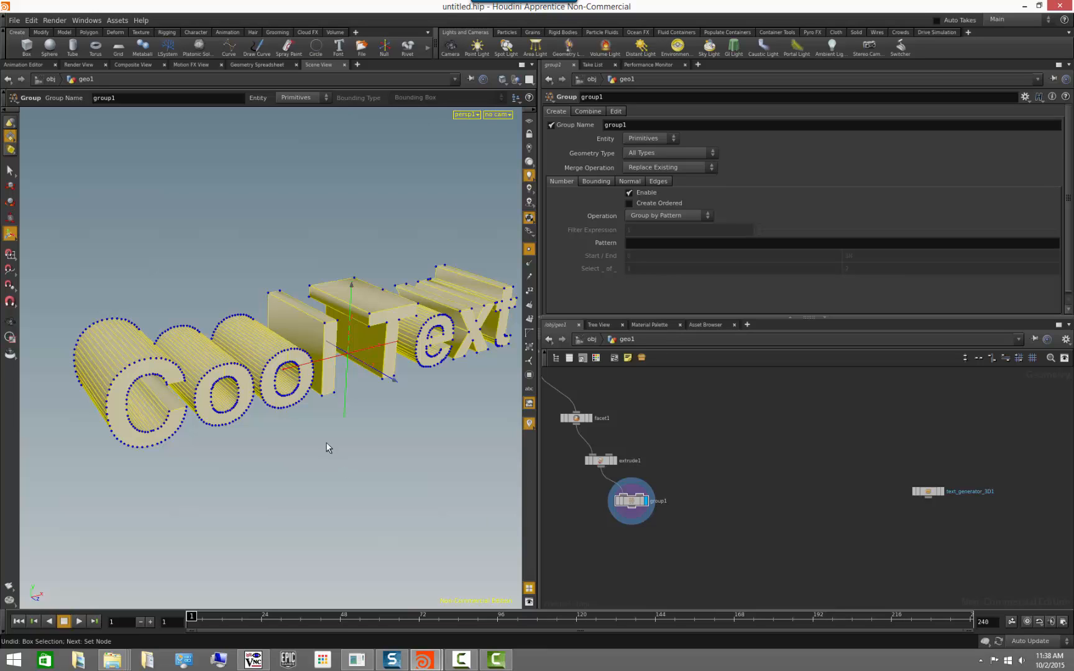
pyautogui.click(529, 249)
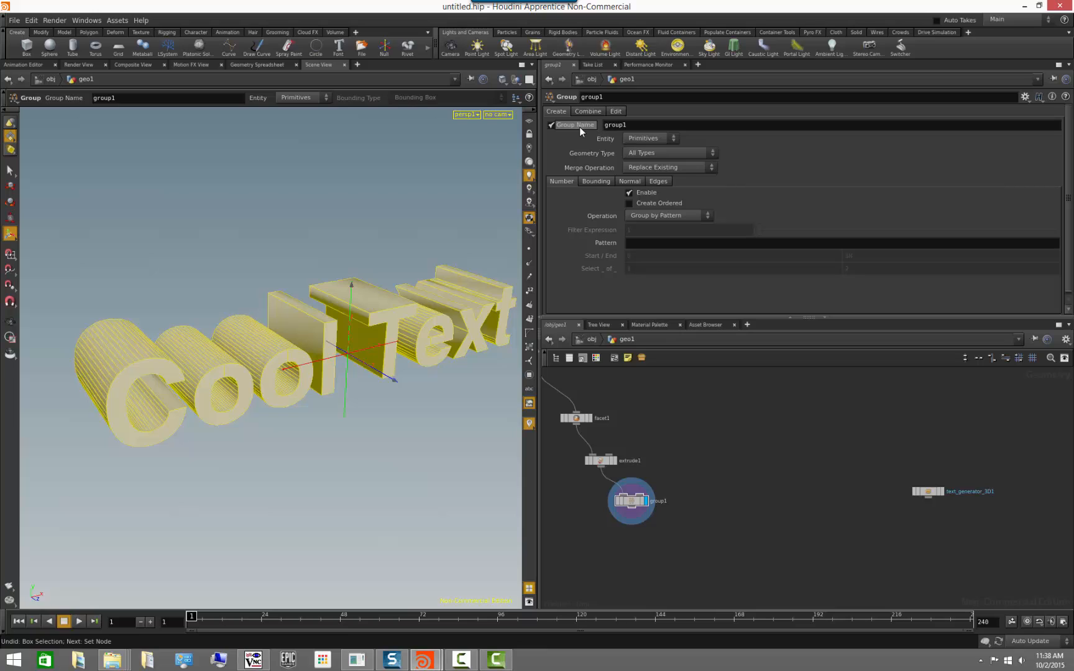
# Name the group sharpEdges and set its entity type to Edges.
pyautogui.hotkey('ctrl', 'a')
pyautogui.write('sharpEdhe')
pyautogui.press('BackSpace')
pyautogui.press('BackSpace')
pyautogui.write('ges')
pyautogui.press('Return')
pyautogui.click(652, 139)
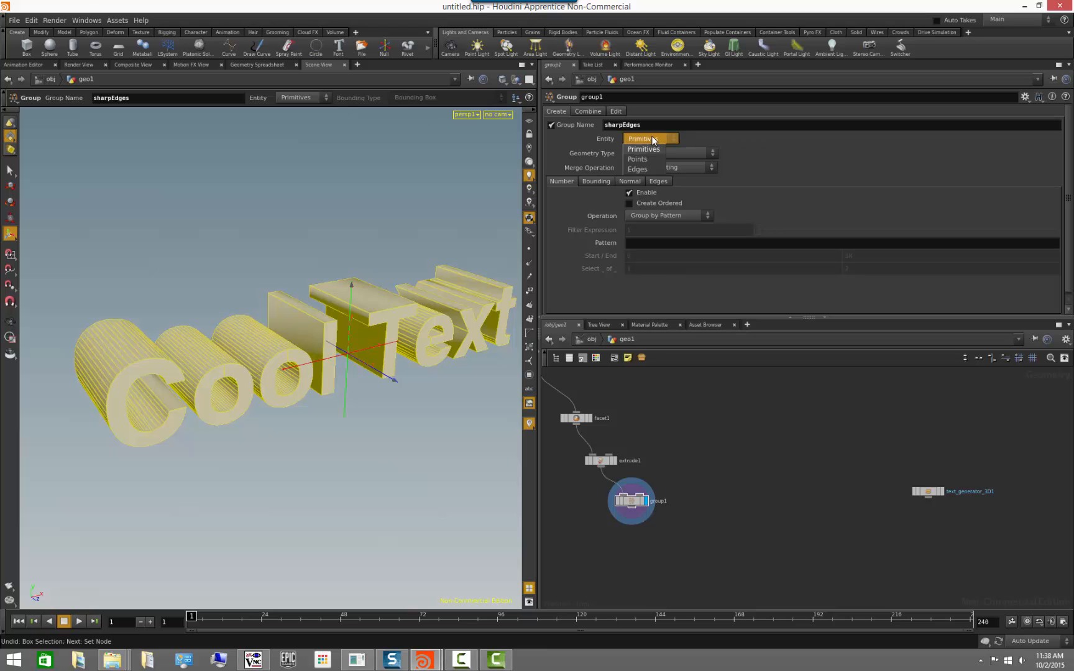
pyautogui.click(637, 169)
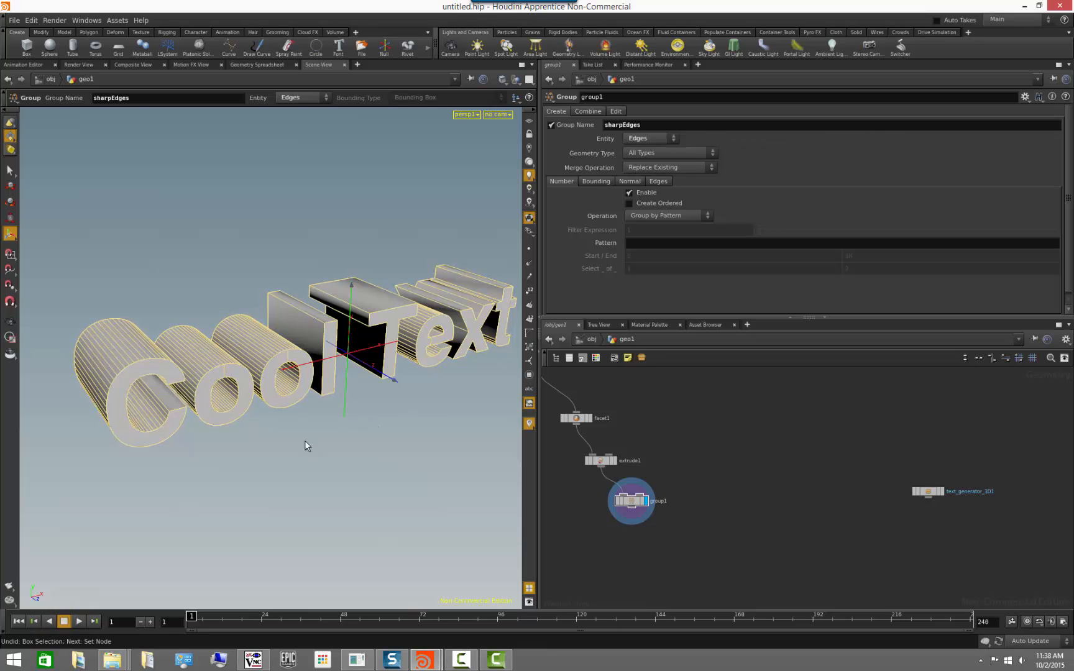
# Examine the Group node's information and the highlighted edges around the extruded text.
pyautogui.press('Escape')
pyautogui.moveTo(304, 439); pyautogui.dragTo(267, 455)
pyautogui.press('Return')
pyautogui.moveTo(639, 511); pyautogui.dragTo(670, 502, button='middle')
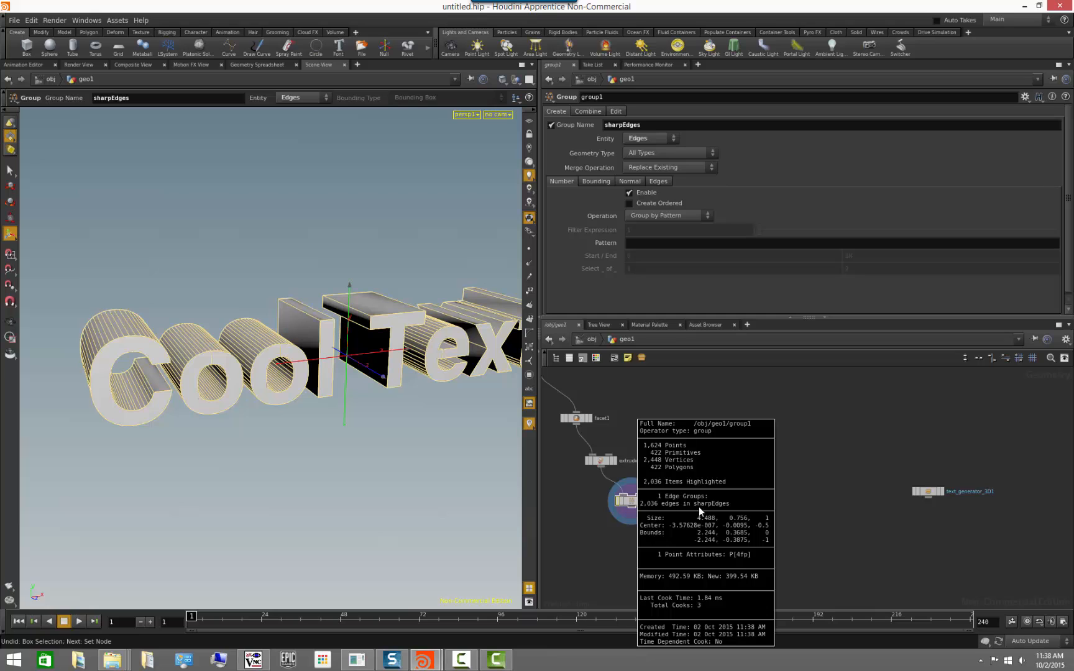
pyautogui.moveTo(721, 506); pyautogui.dragTo(669, 505, button='middle')
pyautogui.press('Escape')
pyautogui.moveTo(299, 443); pyautogui.dragTo(330, 481)
pyautogui.press('Return')
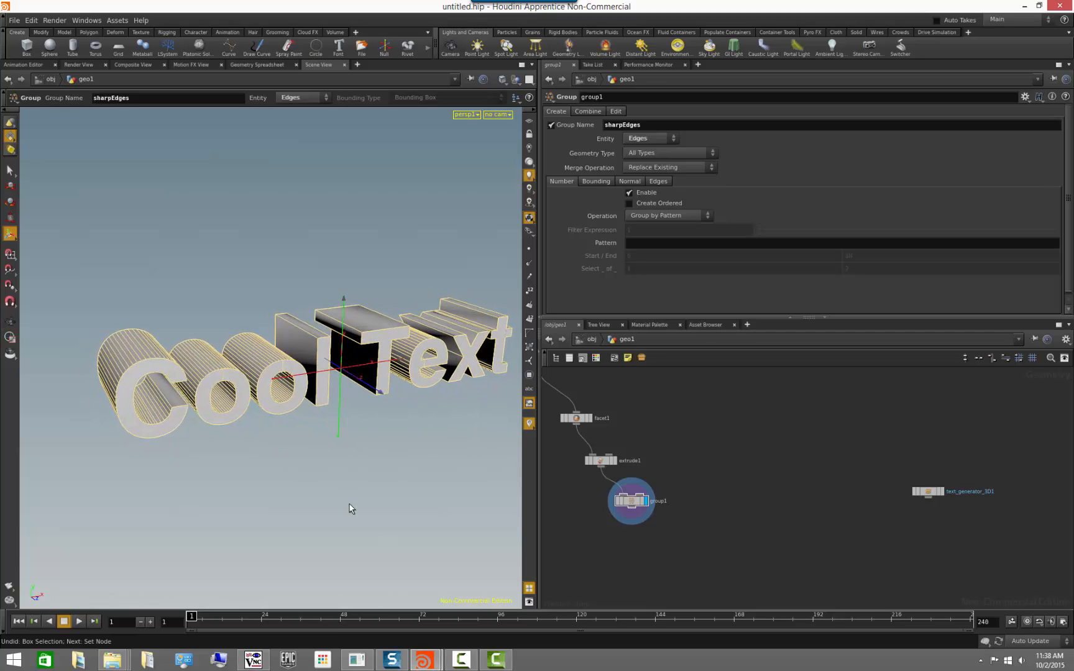
pyautogui.click(10, 321)
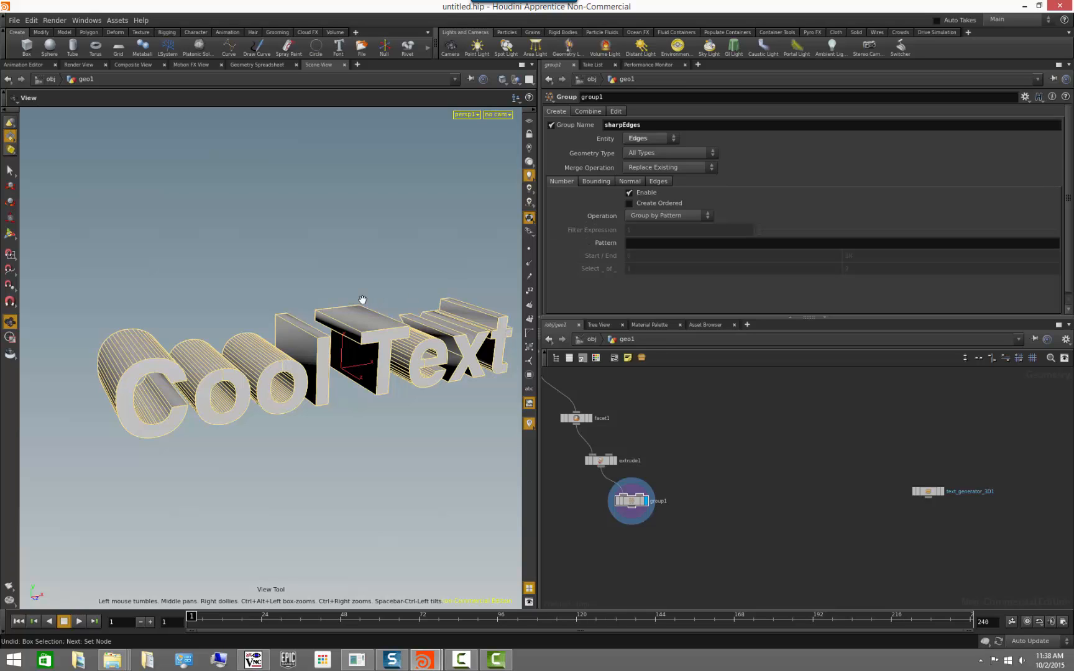
pyautogui.moveTo(403, 259); pyautogui.dragTo(329, 252)
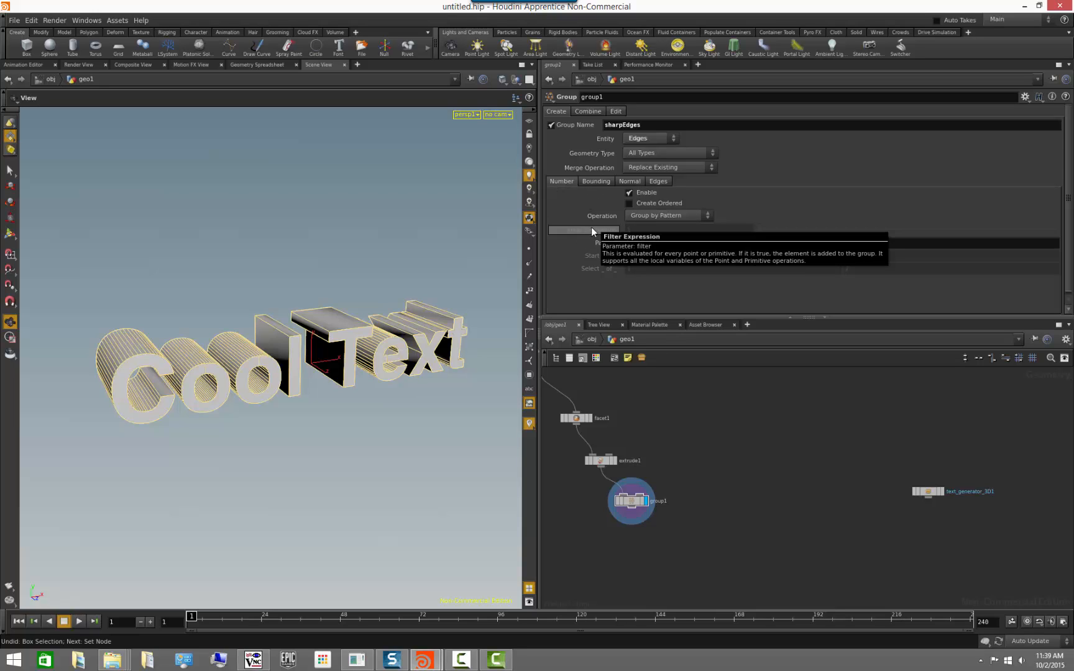
# Switch the sharpEdges group from number-based to edge-based selection with the minimum edge angle enabled at 20.
pyautogui.click(629, 193)
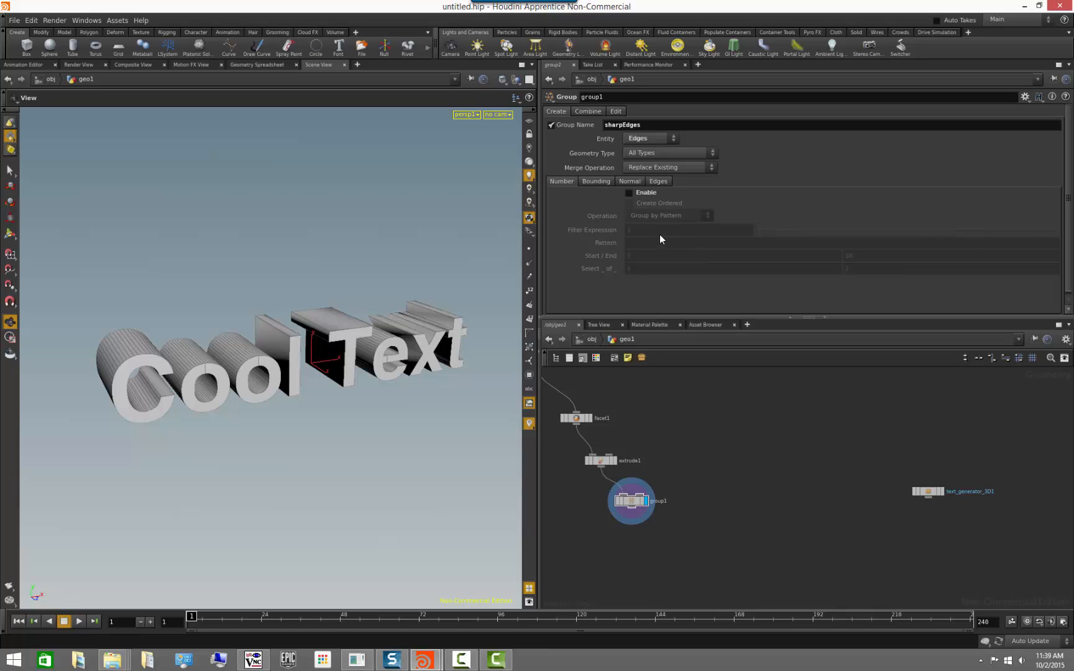
pyautogui.click(592, 182)
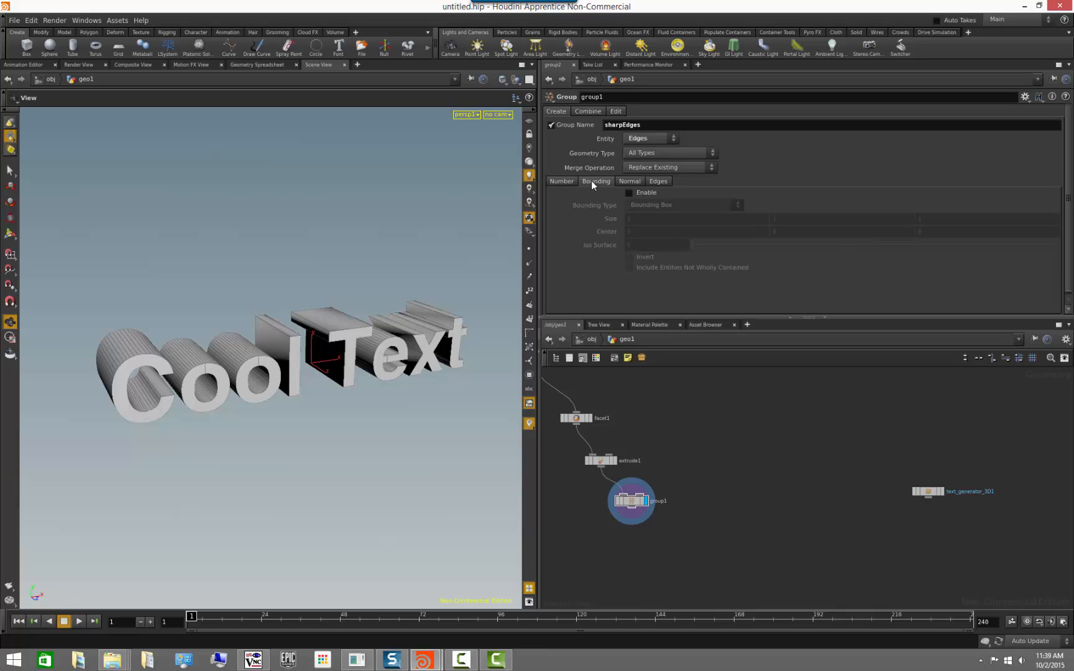
pyautogui.click(626, 182)
pyautogui.click(648, 182)
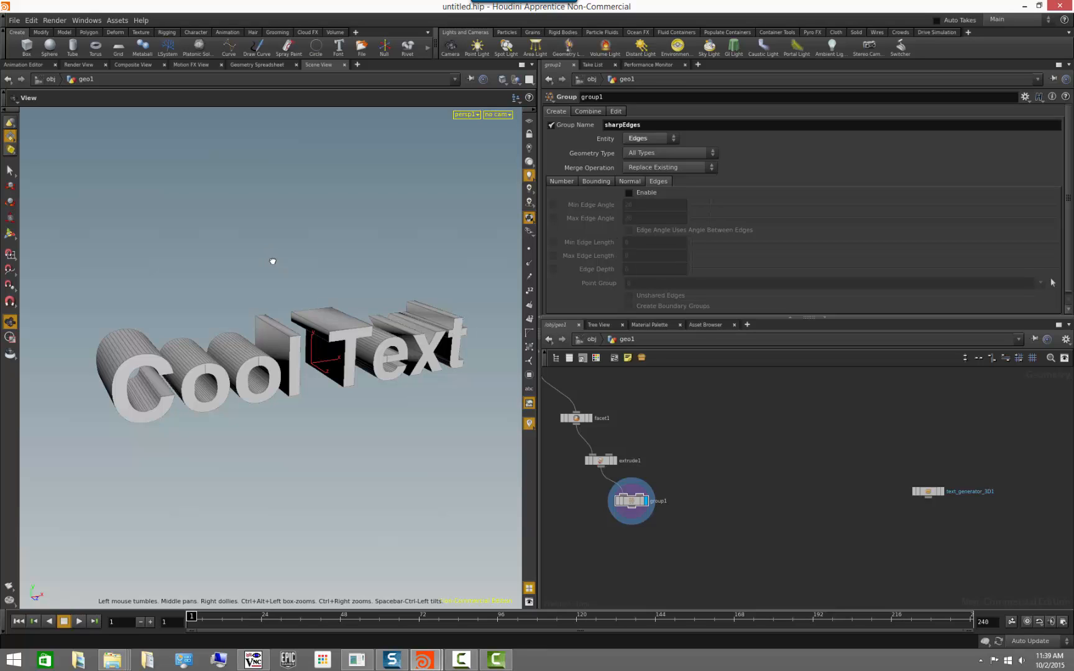
pyautogui.moveTo(271, 258); pyautogui.dragTo(265, 269)
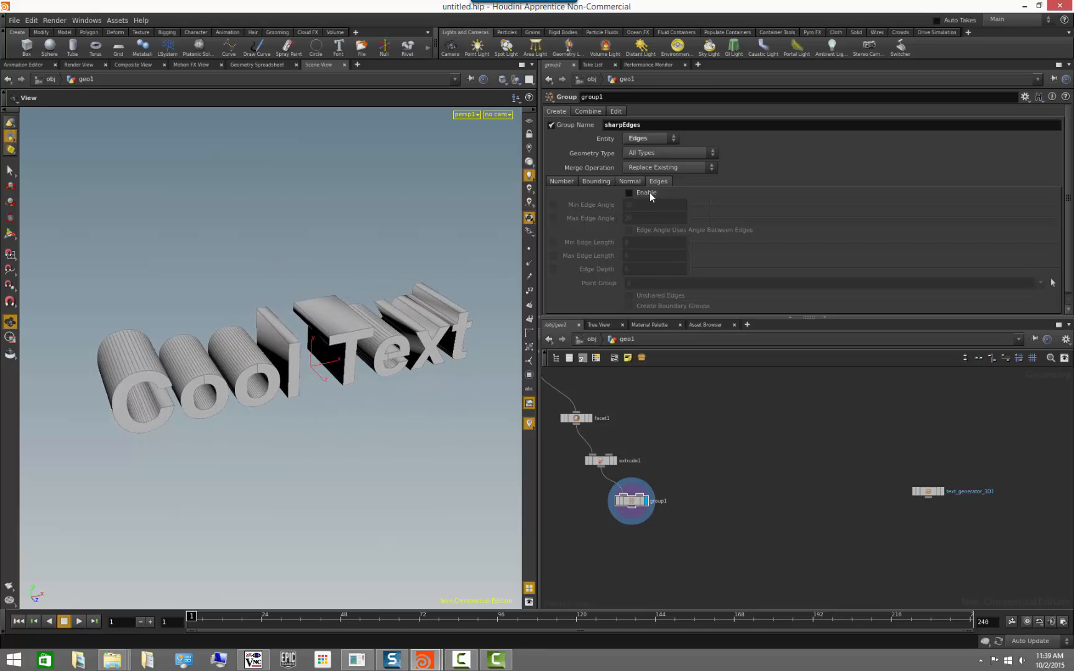
pyautogui.click(629, 193)
pyautogui.moveTo(395, 294); pyautogui.dragTo(391, 269)
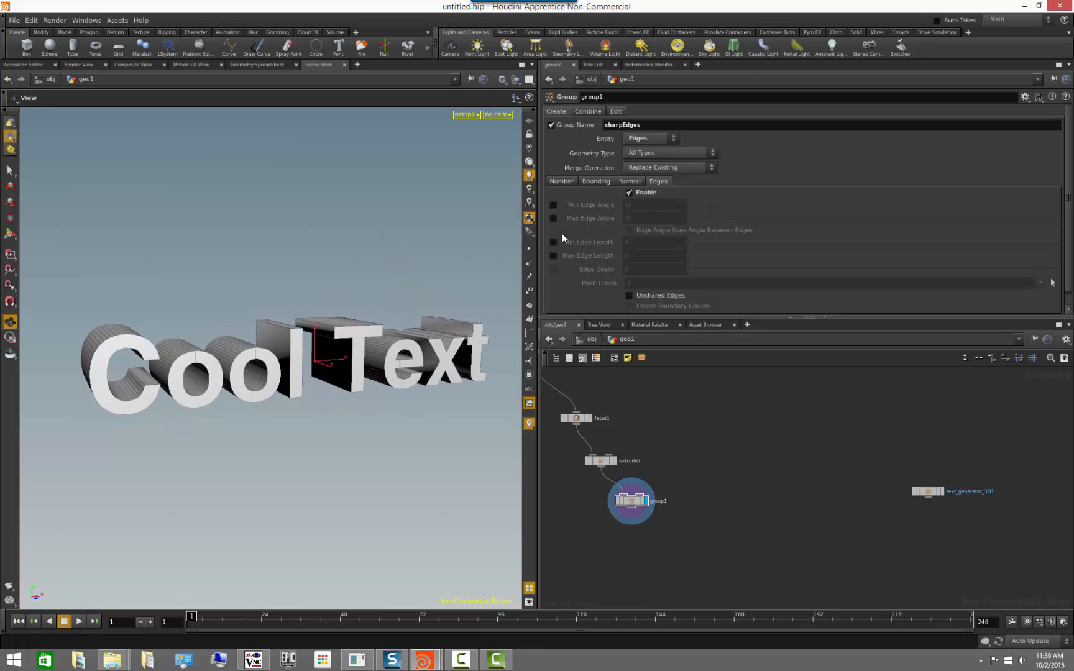
pyautogui.click(554, 205)
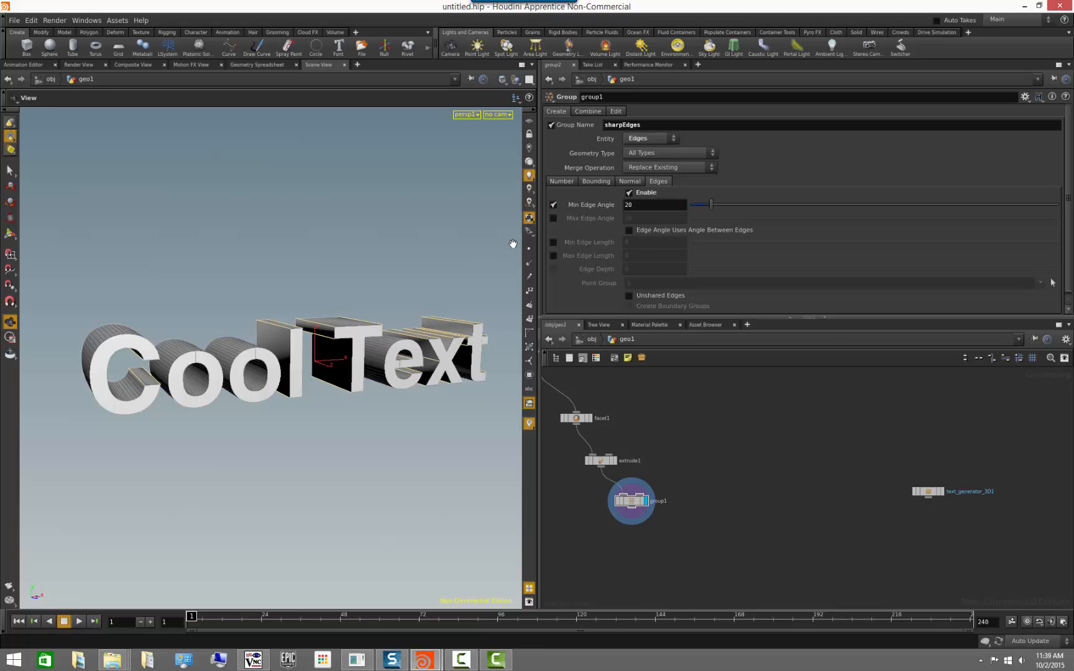
# Try a minimum edge angle of 85 for the sharpEdges group and check the letters' corner edges.
pyautogui.moveTo(340, 259); pyautogui.dragTo(519, 292)
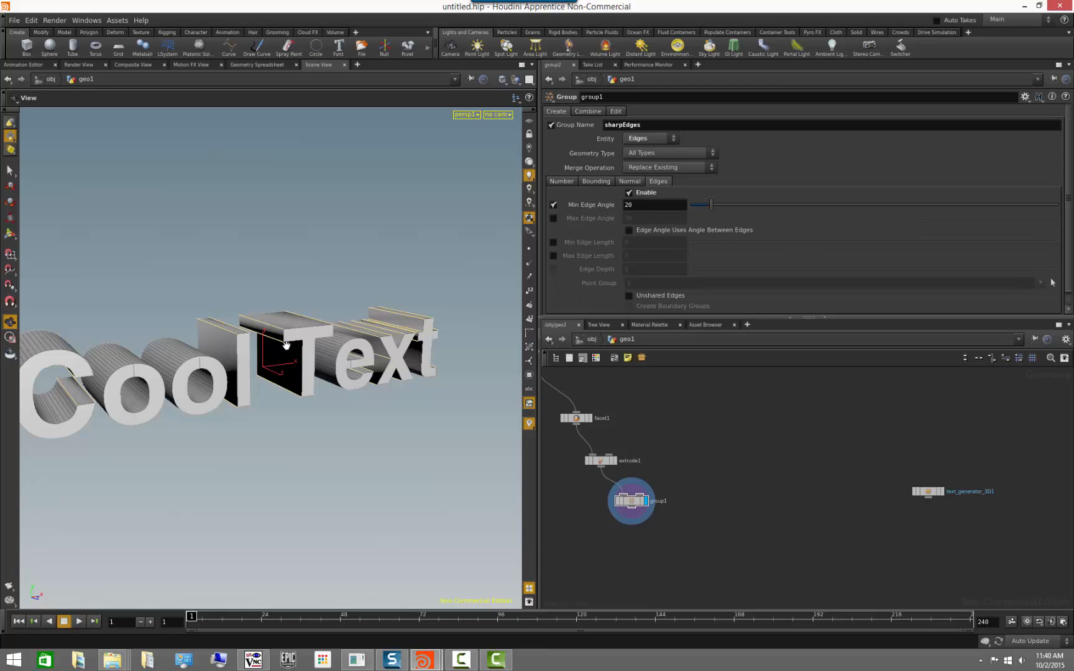
pyautogui.moveTo(377, 428); pyautogui.dragTo(333, 397)
pyautogui.moveTo(333, 397); pyautogui.dragTo(244, 395, button='middle')
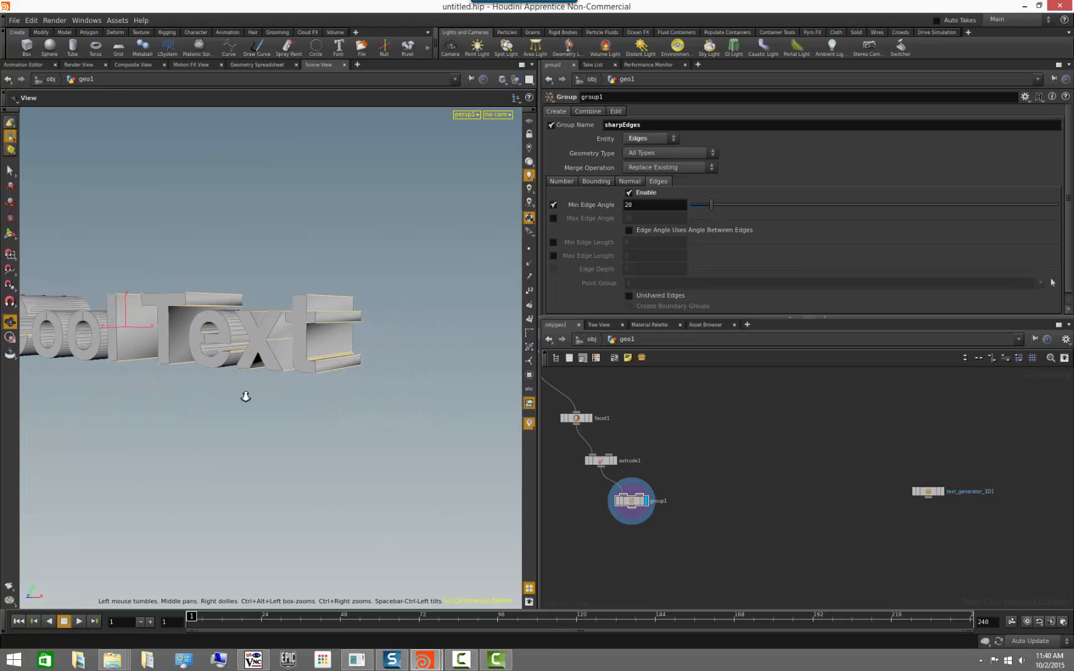
pyautogui.moveTo(245, 395); pyautogui.dragTo(509, 404, button='right')
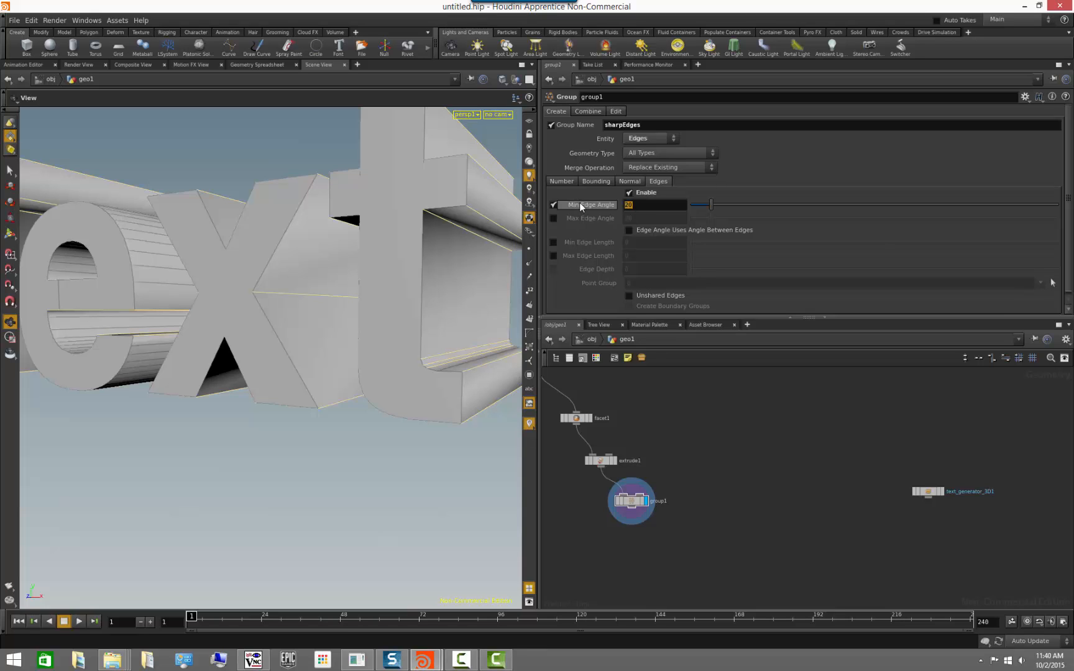
pyautogui.write('85')
pyautogui.press('Return')
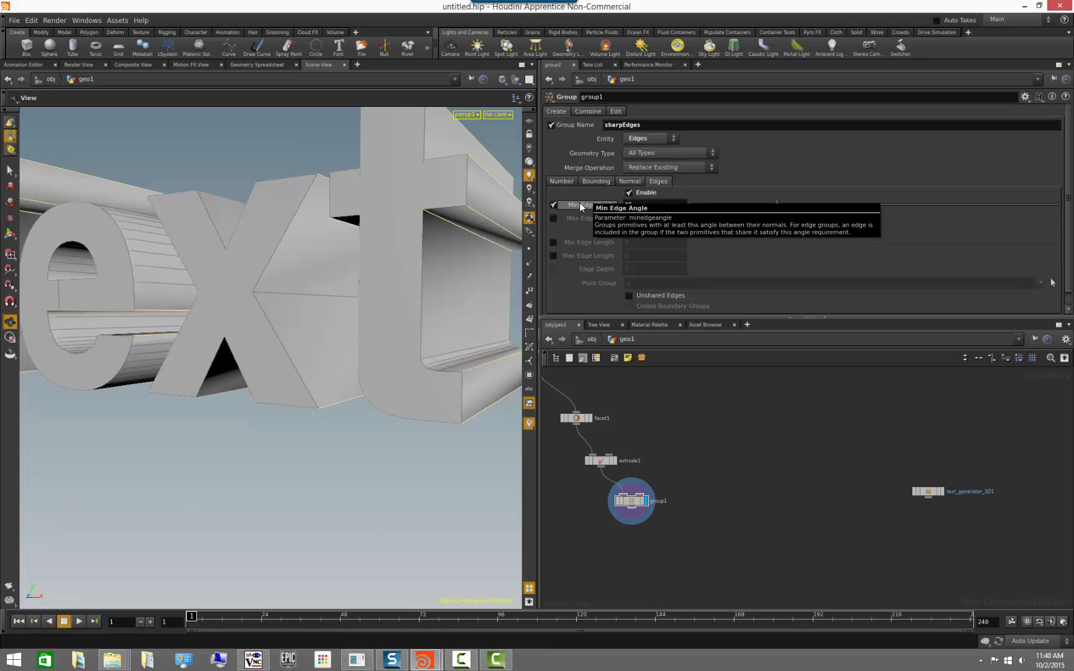
# Set the sharpEdges group's minimum edge angle to 60 and check the selected edges on the letters.
pyautogui.moveTo(261, 355)
pyautogui.mouseDown()
pyautogui.moveTo(294, 362)
pyautogui.moveTo(271, 357)
pyautogui.mouseUp()
pyautogui.moveTo(636, 205); pyautogui.dragTo(585, 198)
pyautogui.write('60')
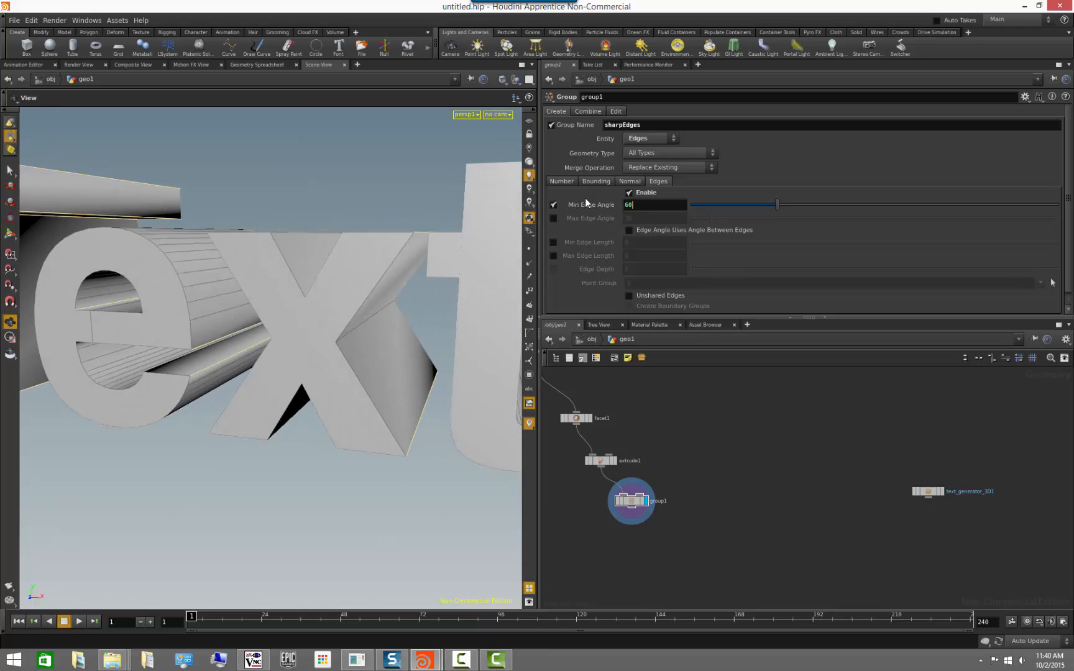
pyautogui.press('Return')
pyautogui.moveTo(344, 367); pyautogui.dragTo(316, 408)
pyautogui.moveTo(377, 450); pyautogui.dragTo(410, 482)
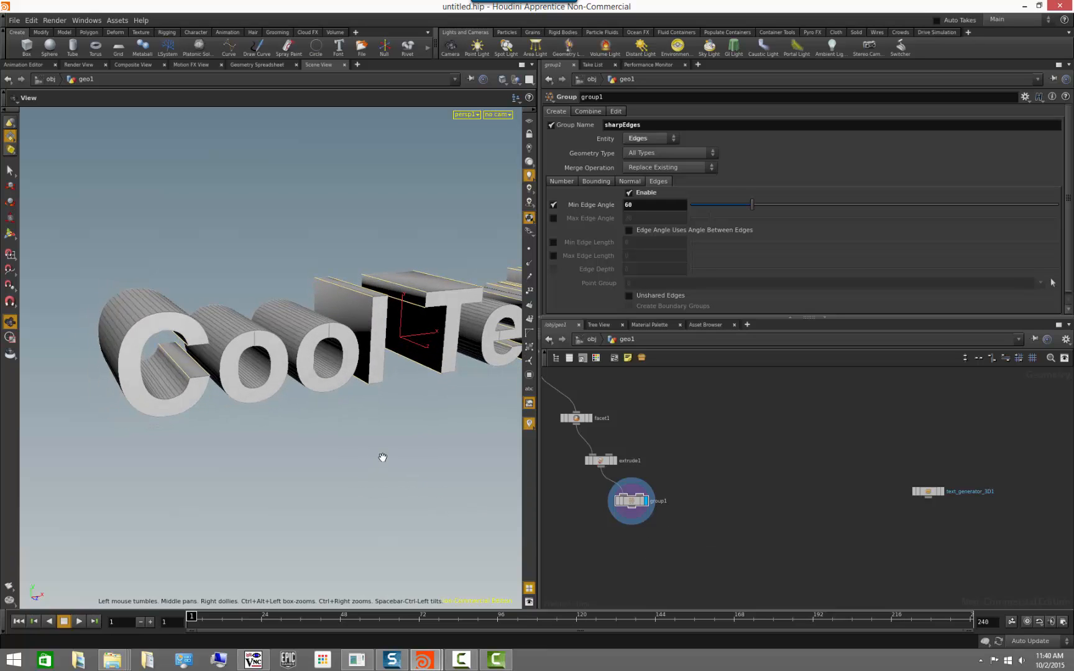
pyautogui.moveTo(381, 455); pyautogui.dragTo(288, 431)
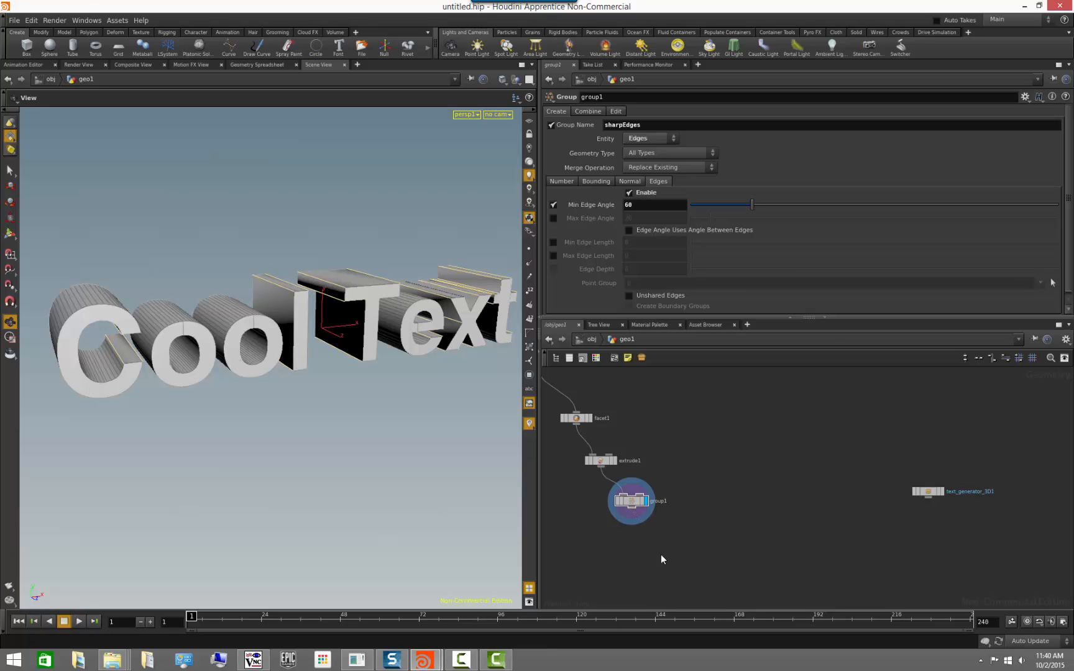
# Display the Extrude node and show its parameters.
pyautogui.moveTo(259, 448); pyautogui.dragTo(270, 448)
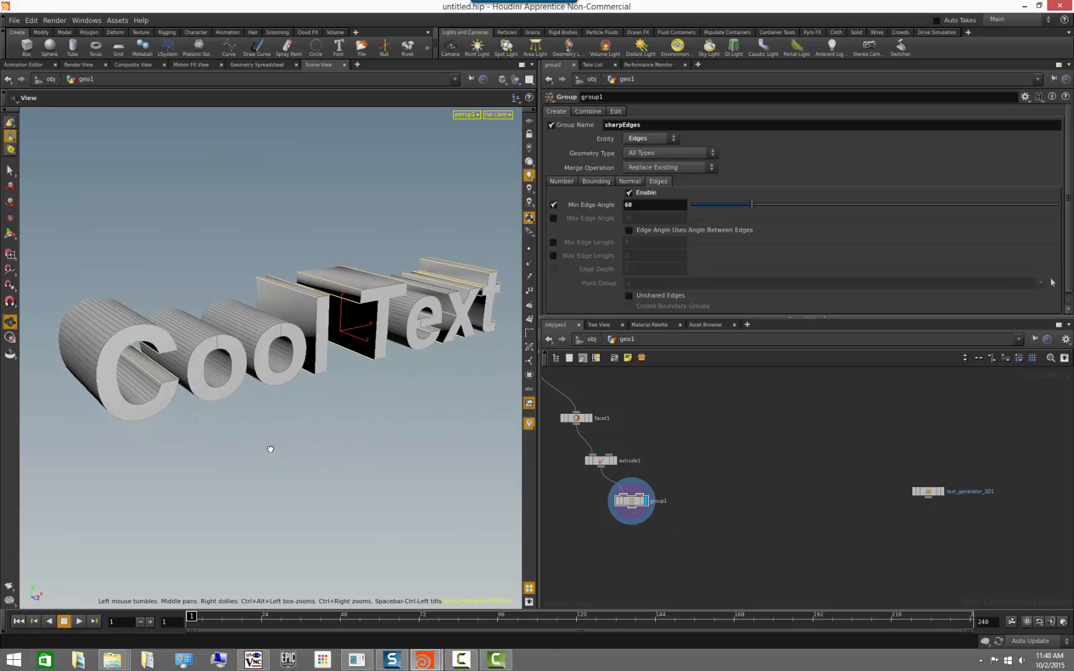
pyautogui.moveTo(270, 449); pyautogui.dragTo(414, 488, button='right')
pyautogui.moveTo(441, 498); pyautogui.dragTo(376, 493)
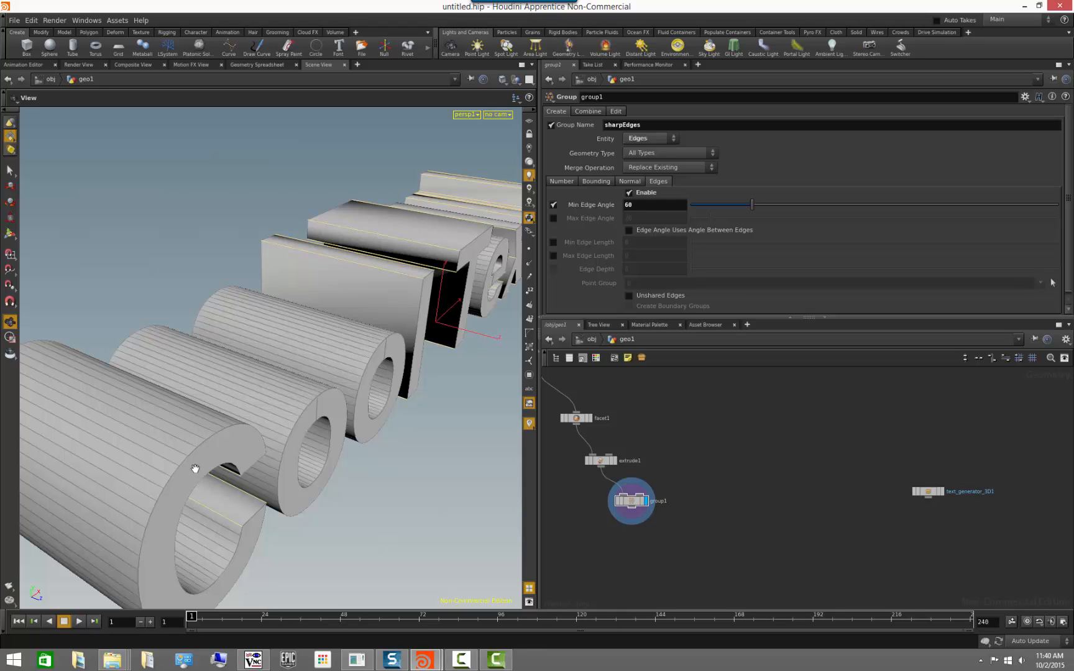
pyautogui.moveTo(195, 468); pyautogui.dragTo(223, 427)
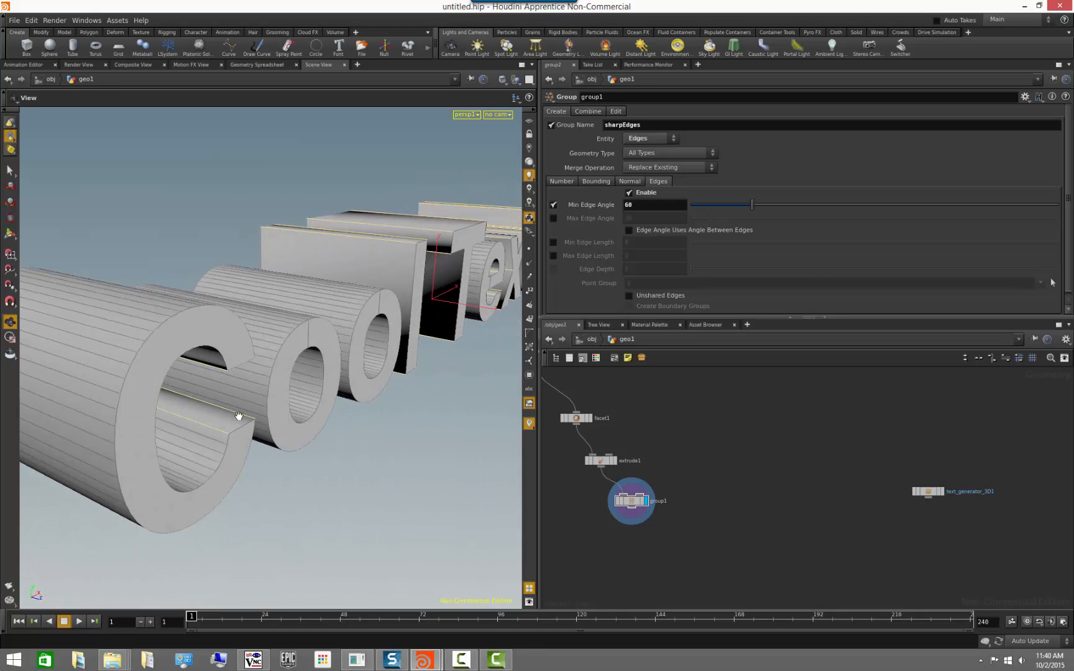
pyautogui.click(614, 461)
pyautogui.click(600, 461)
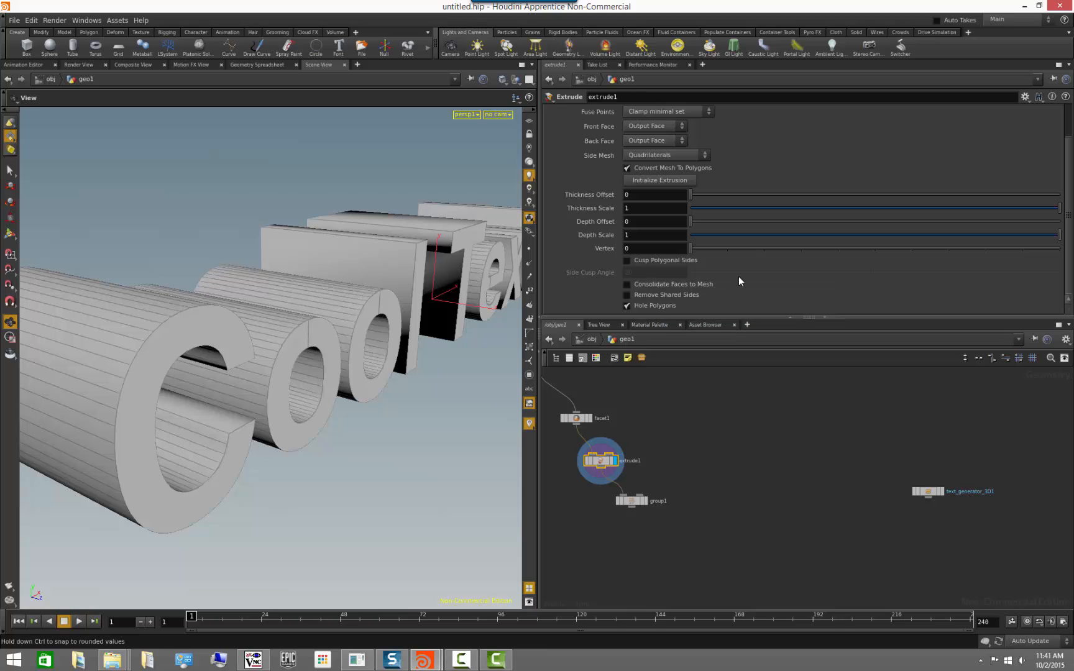
# Enable Consolidate Faces to Mesh on the Extrude node and check the shading of the letter C up close.
pyautogui.click(627, 286)
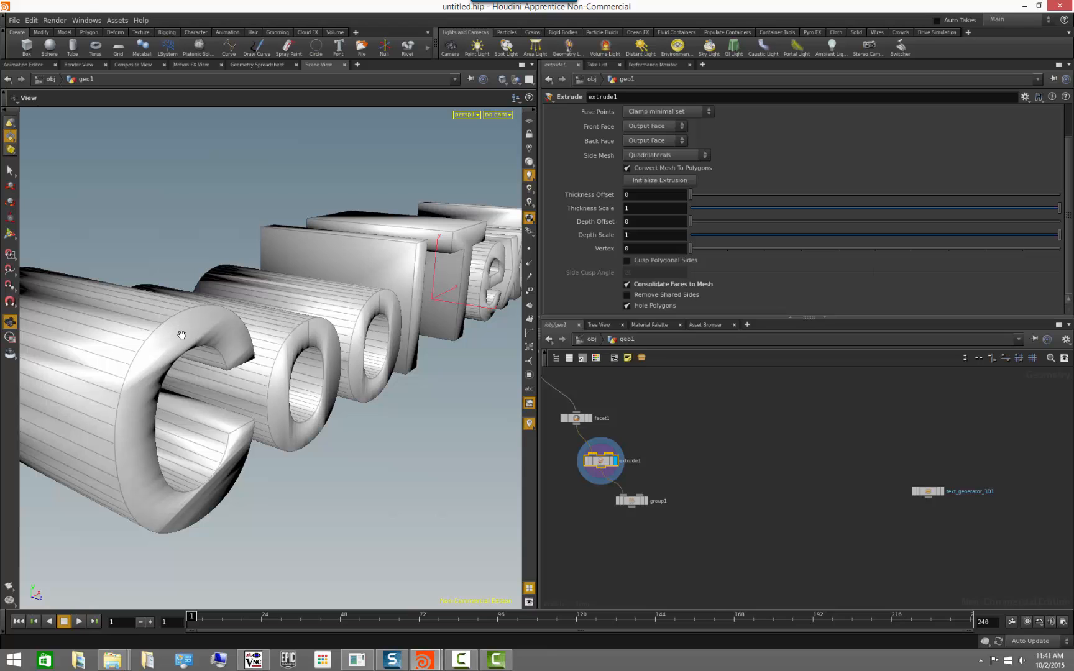
pyautogui.moveTo(151, 367); pyautogui.dragTo(180, 368)
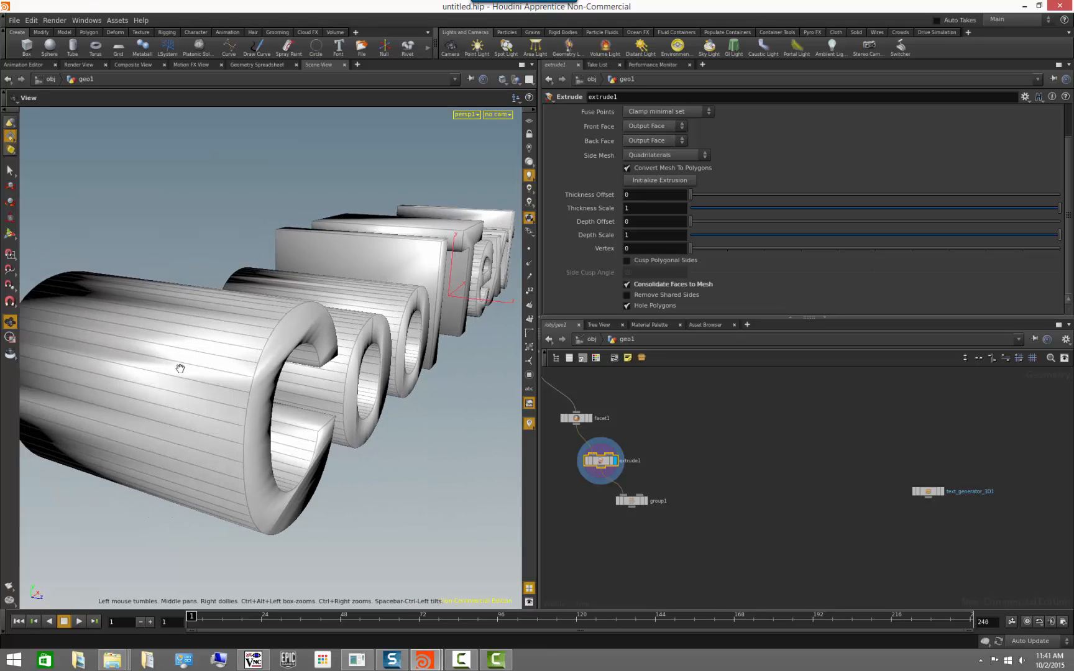
pyautogui.moveTo(180, 368); pyautogui.dragTo(314, 415, button='right')
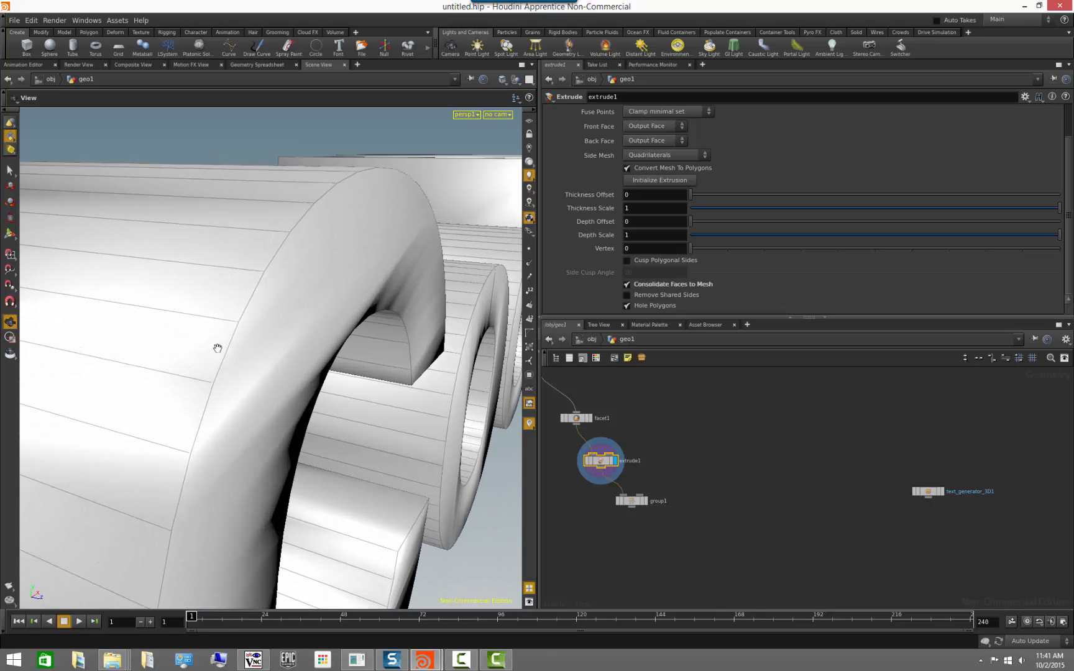
# Compare the point numbers on the extruded letters with face consolidation off and on, leaving consolidation on and the numbers hidden.
pyautogui.click(530, 291)
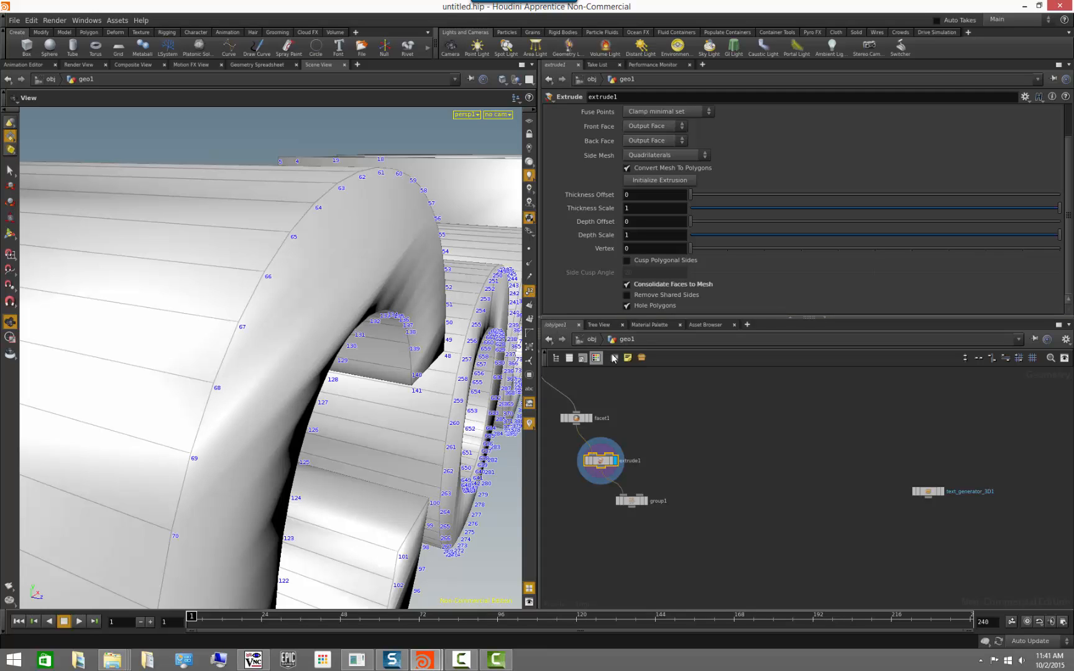
pyautogui.click(627, 284)
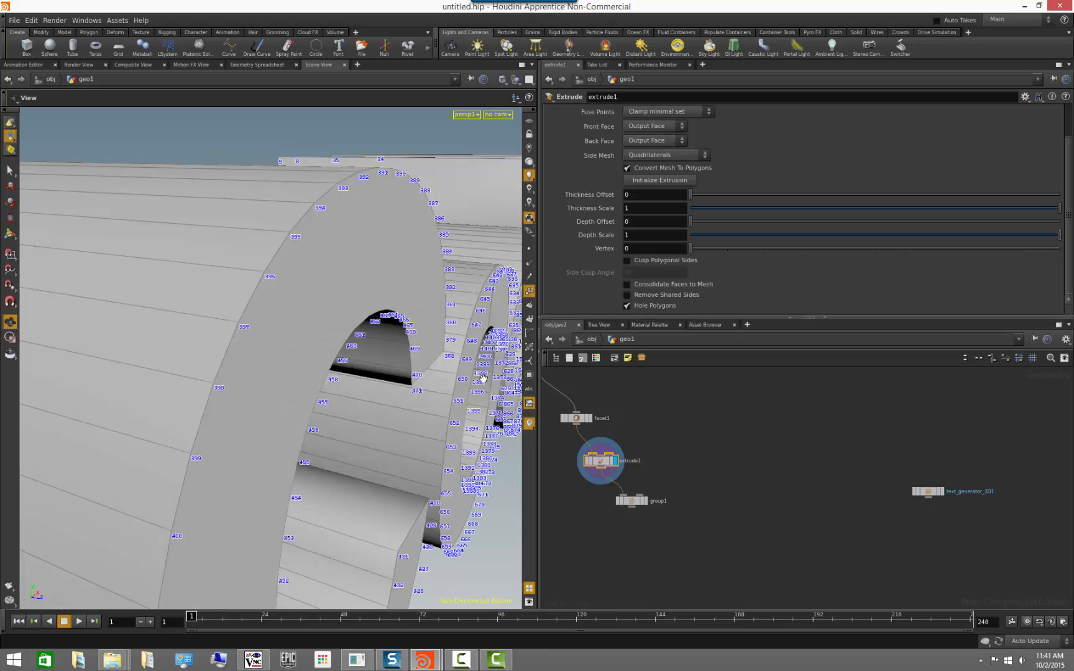
pyautogui.click(627, 284)
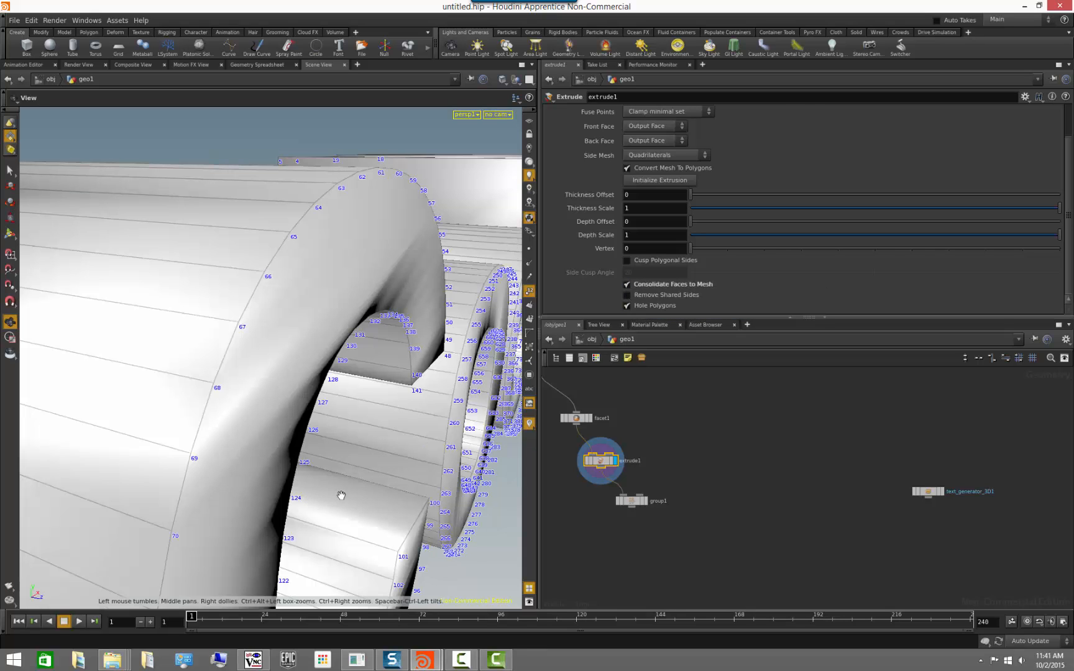
pyautogui.scroll(-5, 343, 494)
pyautogui.click(530, 292)
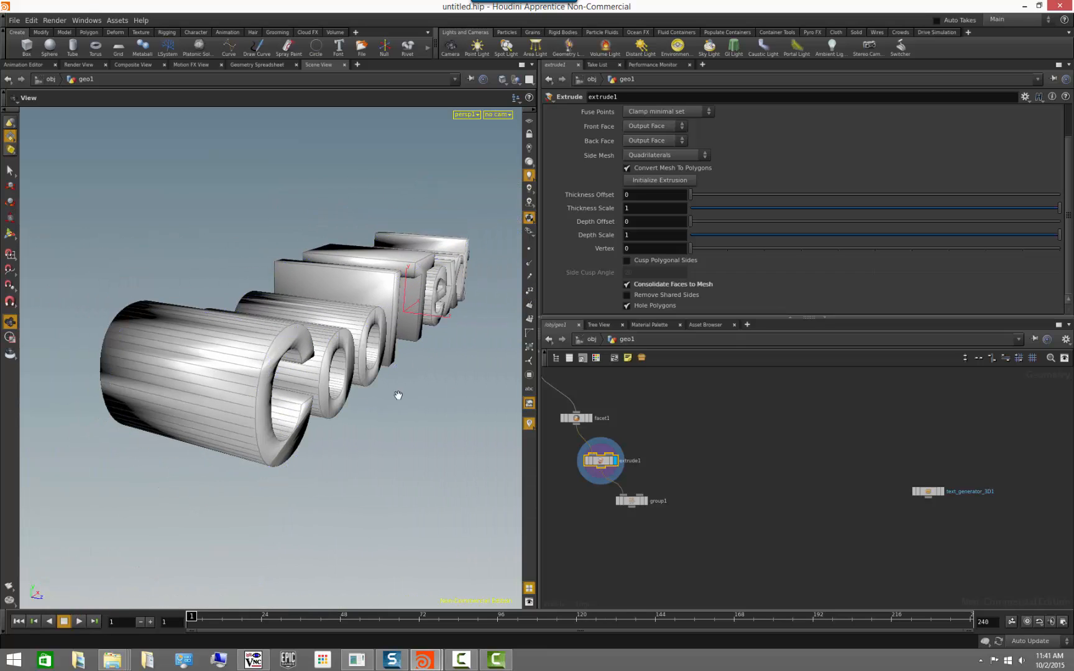
# Display the Group node's result and examine the highlighted sharp edges around all the letters.
pyautogui.moveTo(397, 395); pyautogui.dragTo(334, 401)
pyautogui.moveTo(343, 411); pyautogui.dragTo(381, 429, button='middle')
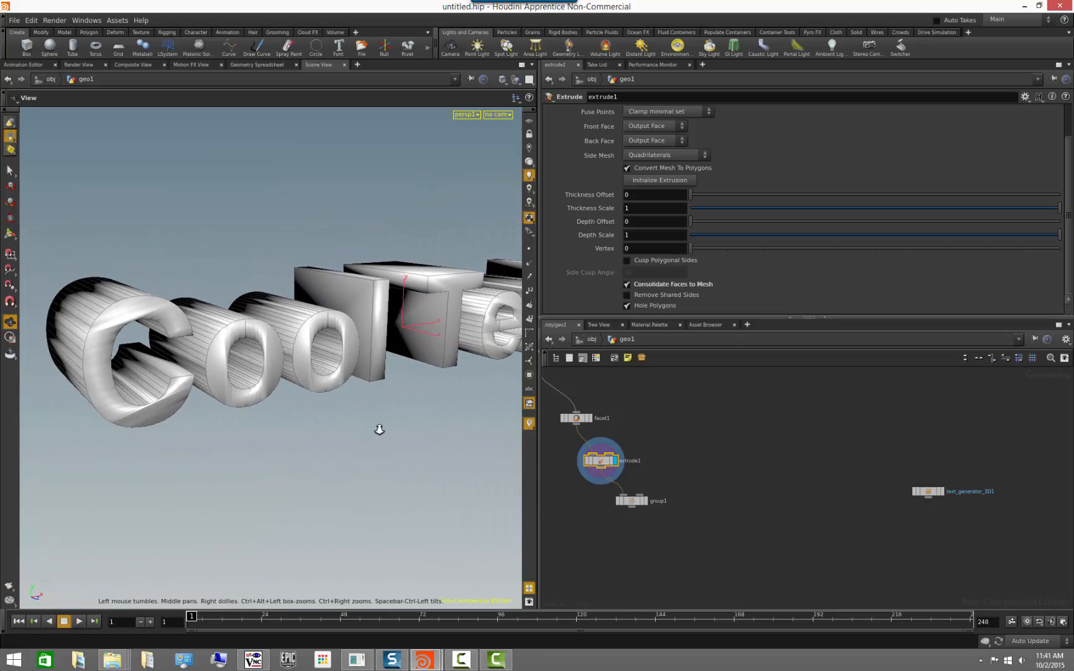
pyautogui.scroll(1, 381, 429)
pyautogui.click(644, 501)
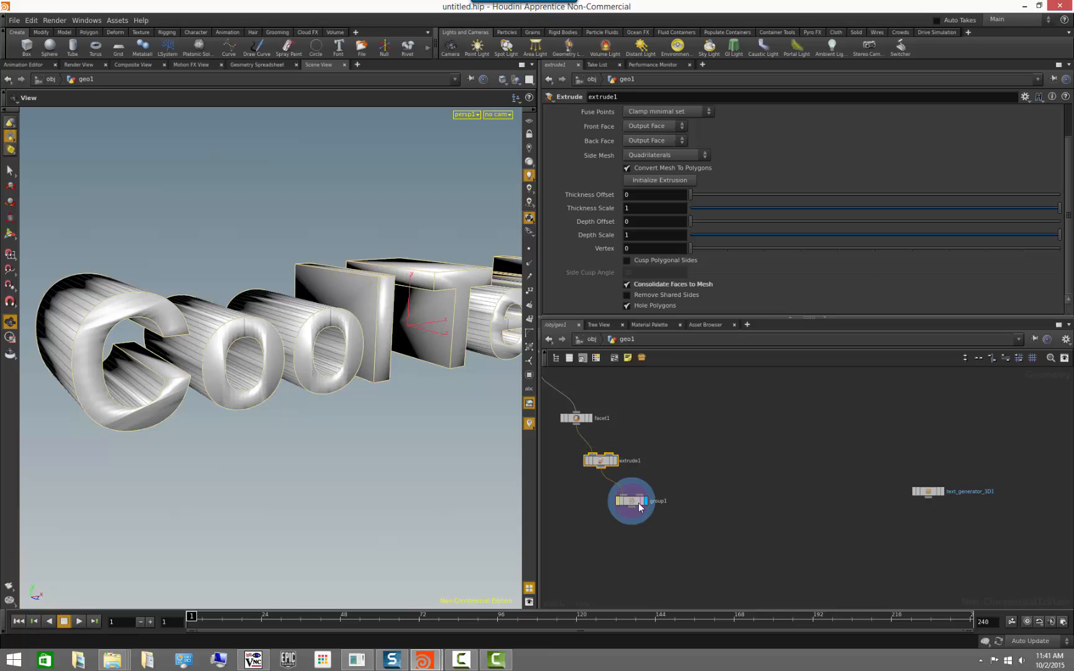
pyautogui.moveTo(338, 441); pyautogui.dragTo(223, 487)
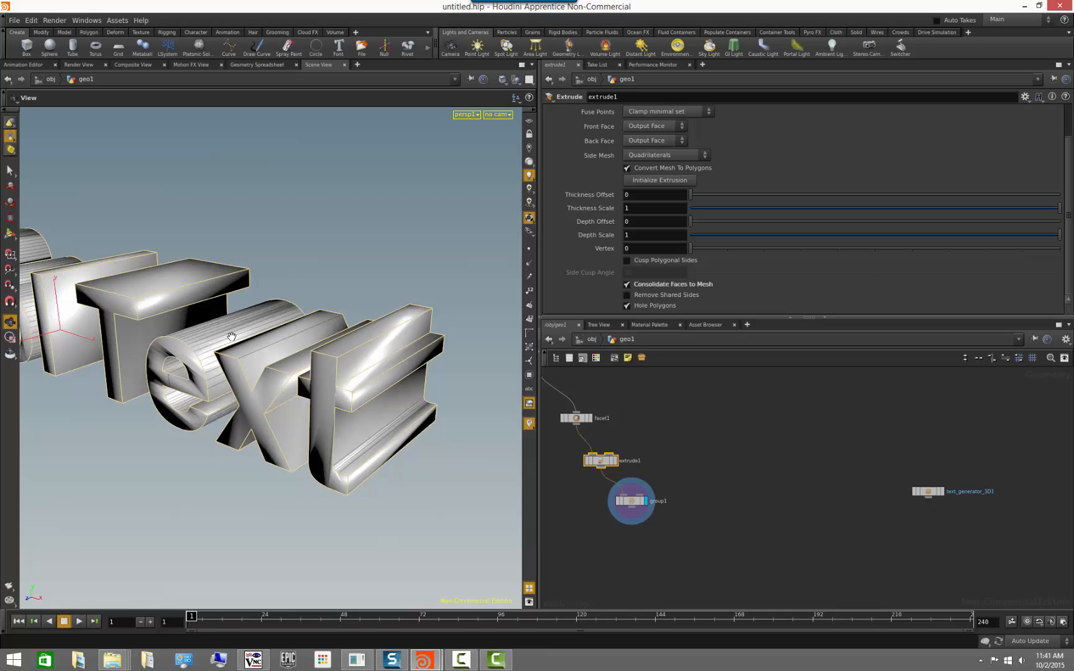
pyautogui.moveTo(226, 375); pyautogui.dragTo(342, 496)
pyautogui.moveTo(342, 496); pyautogui.dragTo(275, 484, button='right')
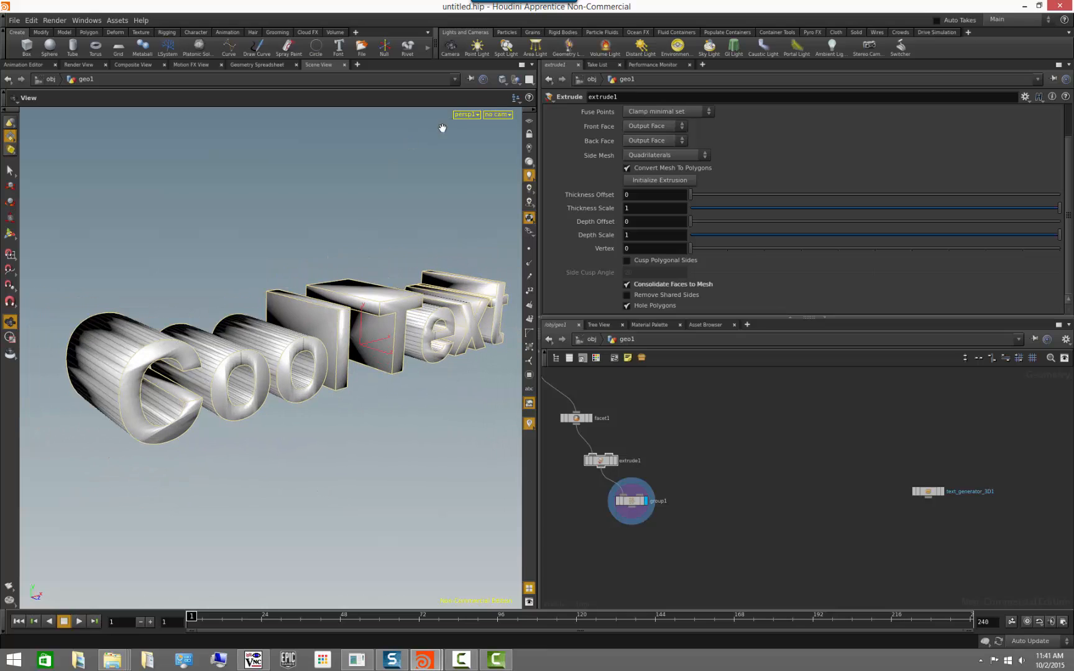
# Examine the grouped edges in Hidden Line Ghost shading and return the view to Smooth Wire Shaded.
pyautogui.click(507, 78)
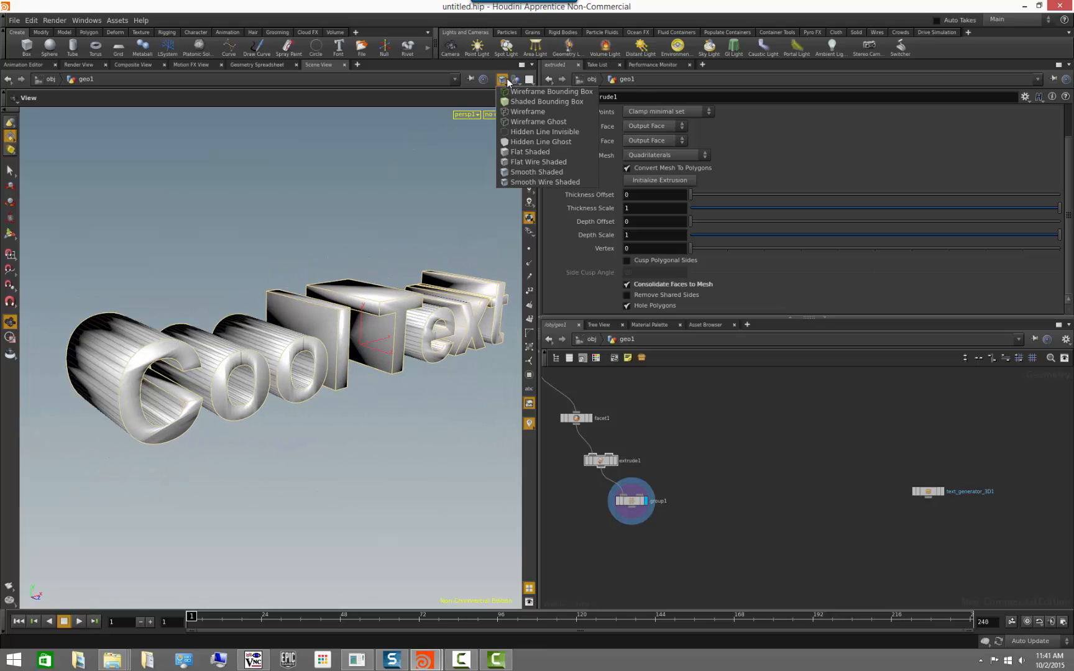
pyautogui.click(513, 141)
pyautogui.moveTo(407, 419)
pyautogui.mouseDown()
pyautogui.moveTo(294, 441)
pyautogui.moveTo(395, 412)
pyautogui.moveTo(380, 364)
pyautogui.moveTo(374, 433)
pyautogui.moveTo(414, 373)
pyautogui.mouseUp()
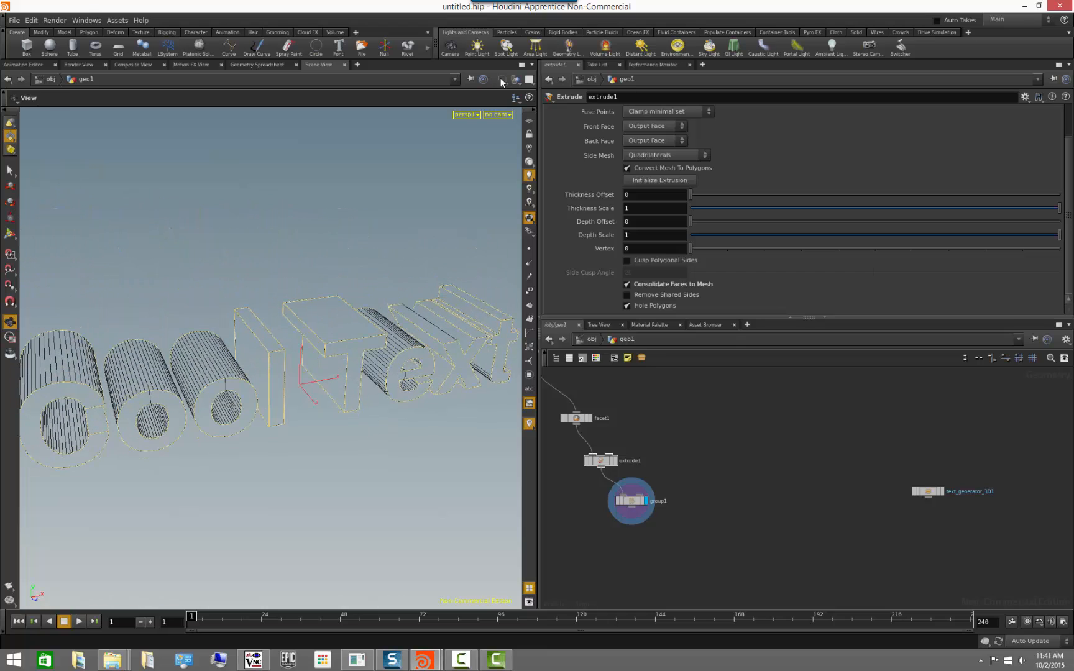
pyautogui.click(500, 79)
pyautogui.click(547, 183)
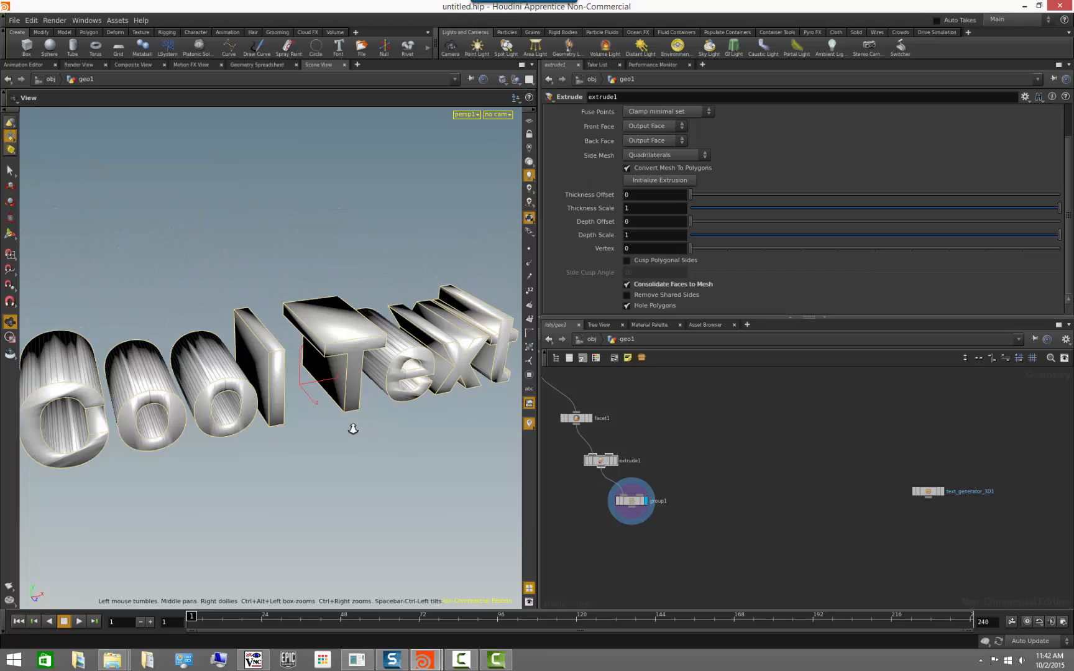
pyautogui.moveTo(353, 429); pyautogui.dragTo(351, 413)
# Add a PolyBevel node after the Group node and display its result.
pyautogui.moveTo(663, 526); pyautogui.dragTo(691, 500, button='middle')
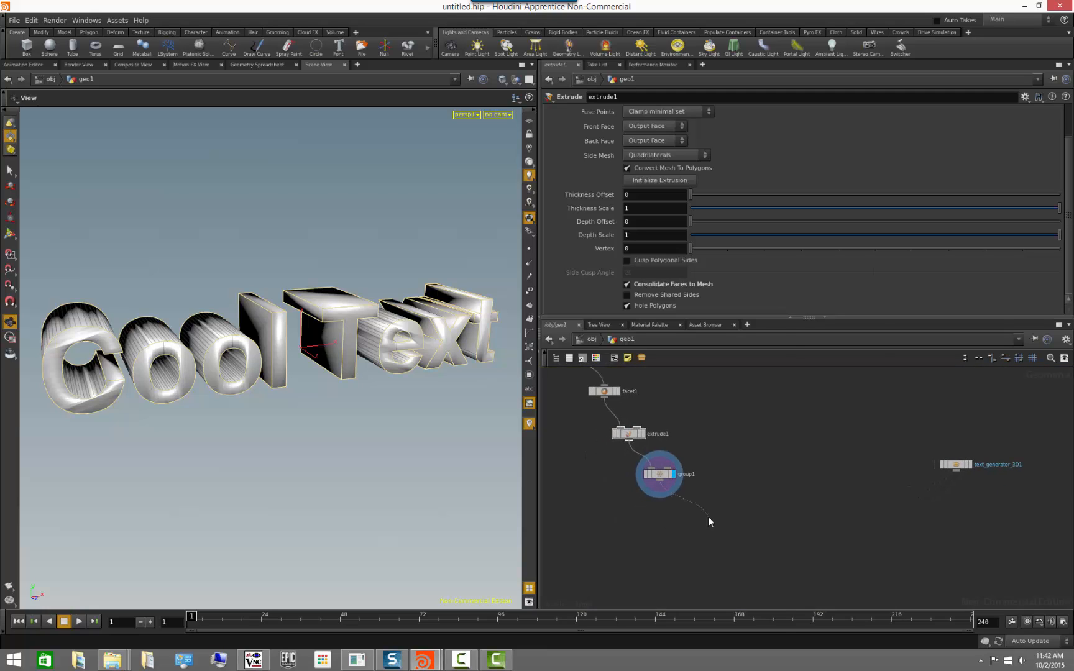
pyautogui.press('Tab')
pyautogui.write('bev')
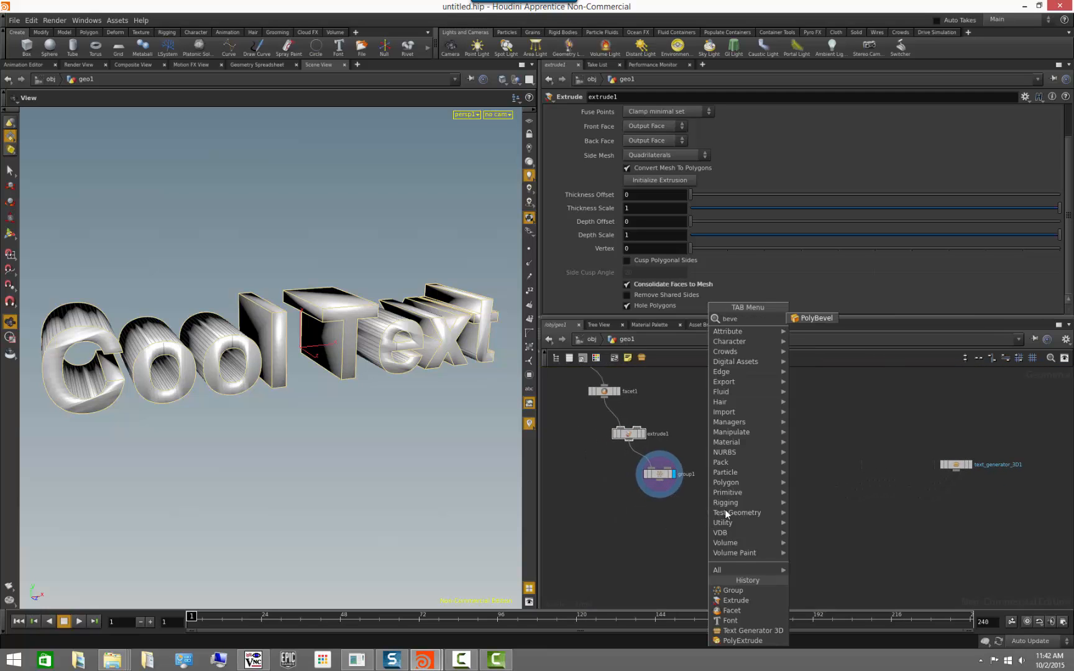
pyautogui.write('e')
pyautogui.click(824, 317)
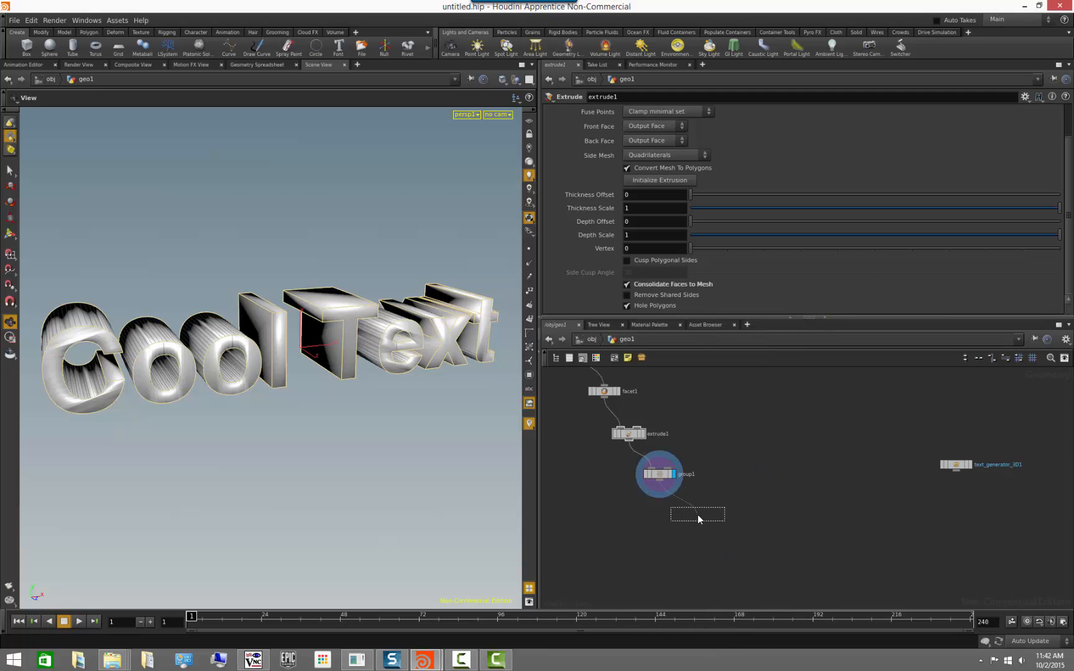
pyautogui.click(697, 515)
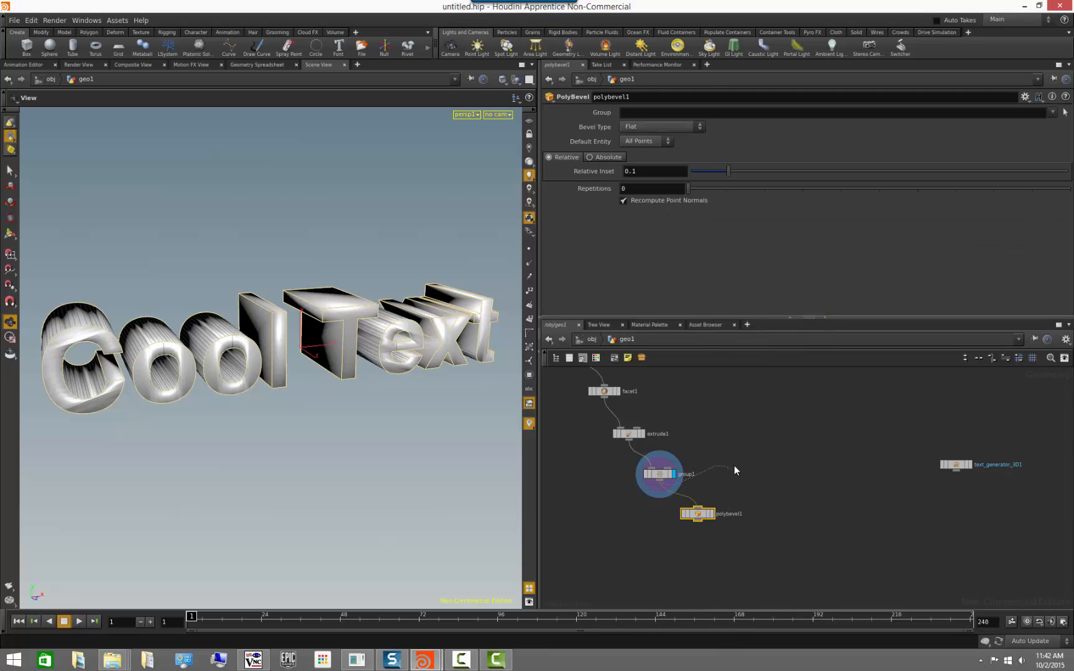
pyautogui.click(711, 514)
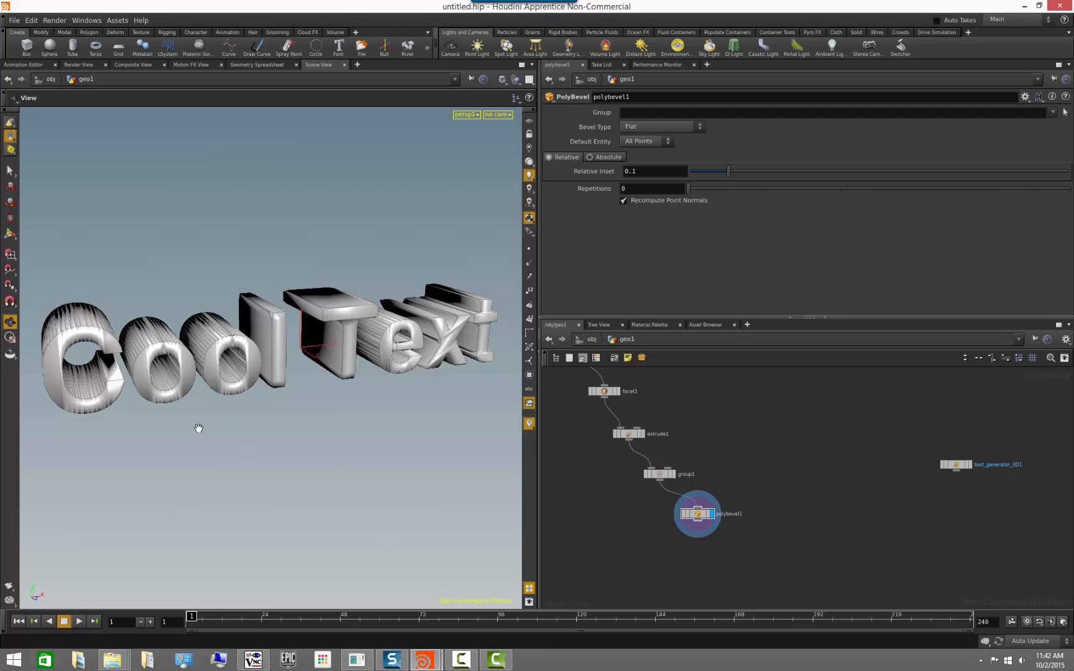
# Inspect the default point bevel on the letters and set the PolyBevel default entity to All Edges.
pyautogui.moveTo(198, 428); pyautogui.dragTo(225, 439)
pyautogui.moveTo(225, 438); pyautogui.dragTo(311, 461, button='right')
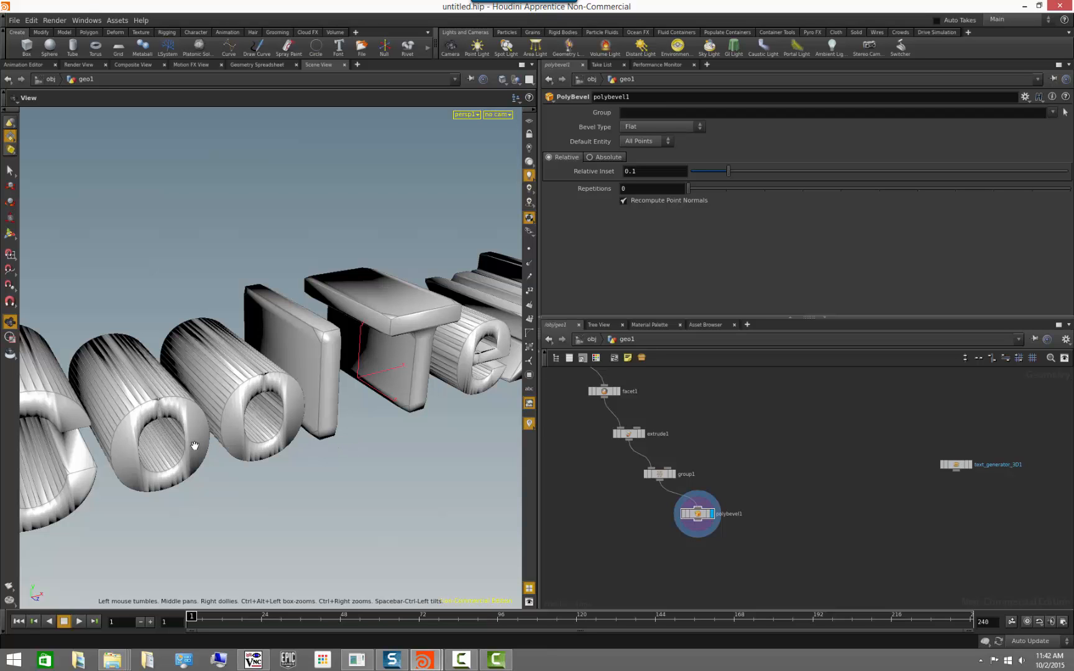
pyautogui.moveTo(210, 447); pyautogui.dragTo(272, 407)
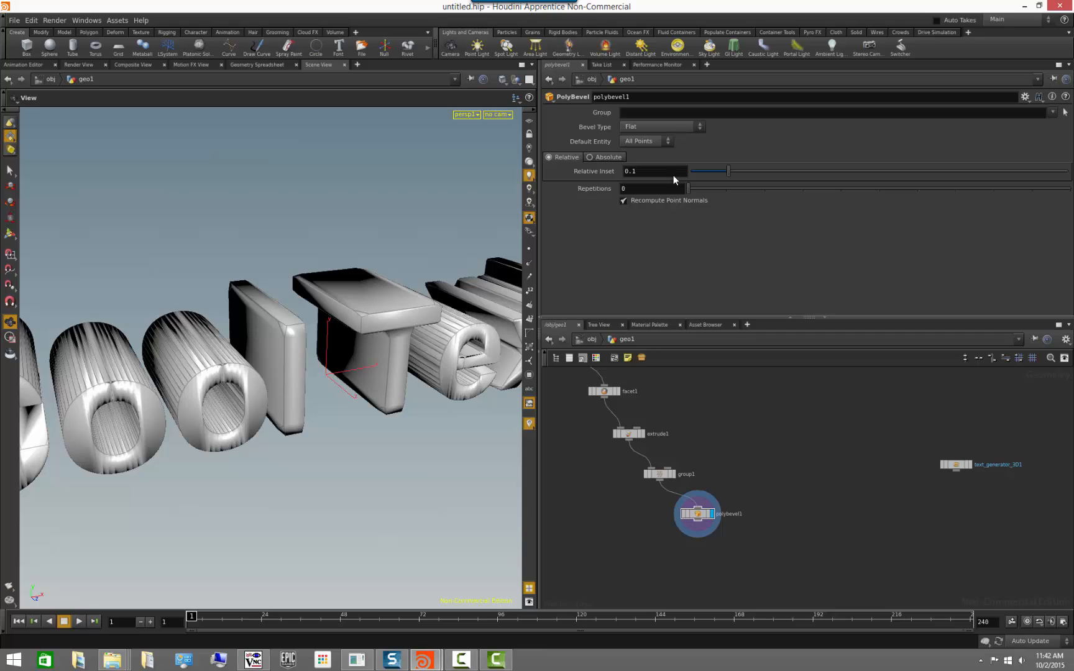
pyautogui.click(660, 141)
pyautogui.click(654, 157)
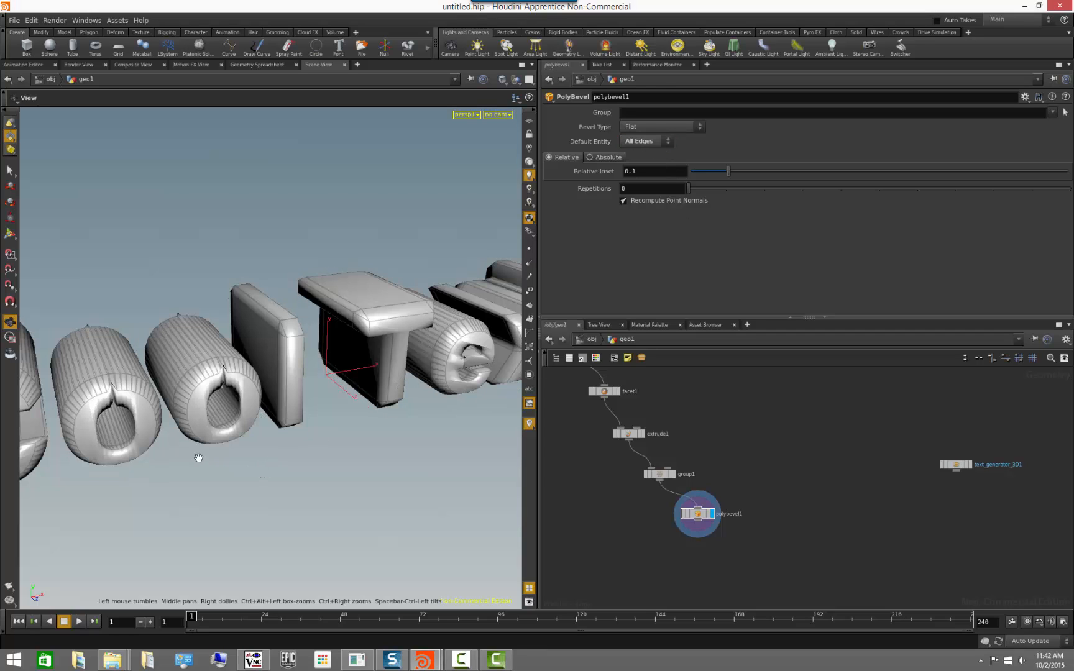
pyautogui.moveTo(196, 455); pyautogui.dragTo(311, 360, button='right')
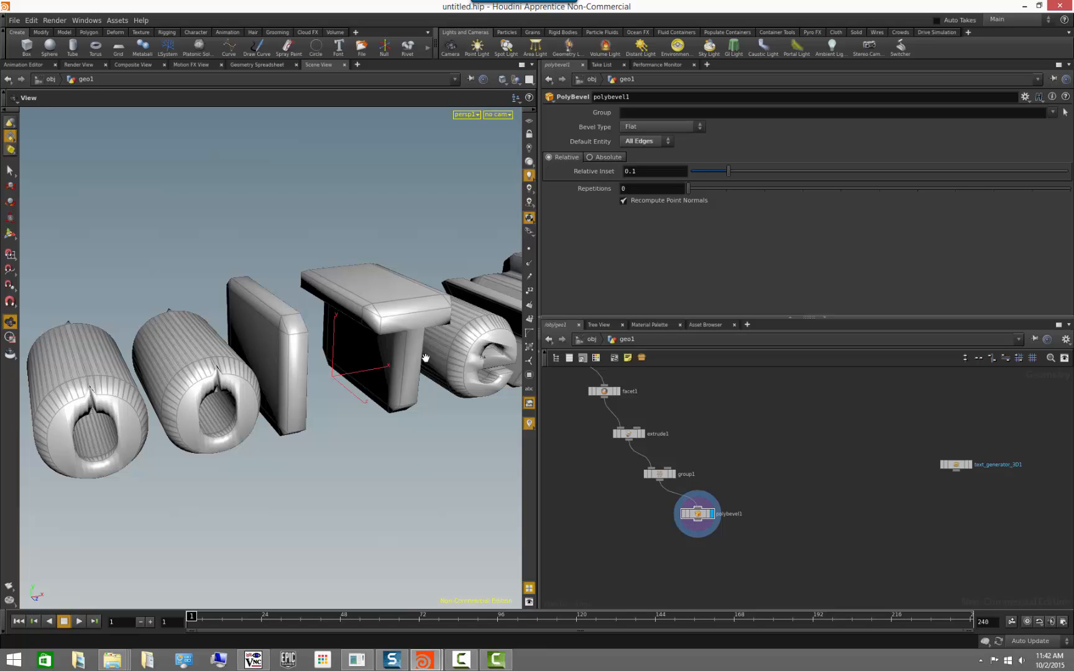
# Switch the bevel to an absolute inset, try 0.1, set it to 0.01 and inspect the letters' edges.
pyautogui.click(591, 156)
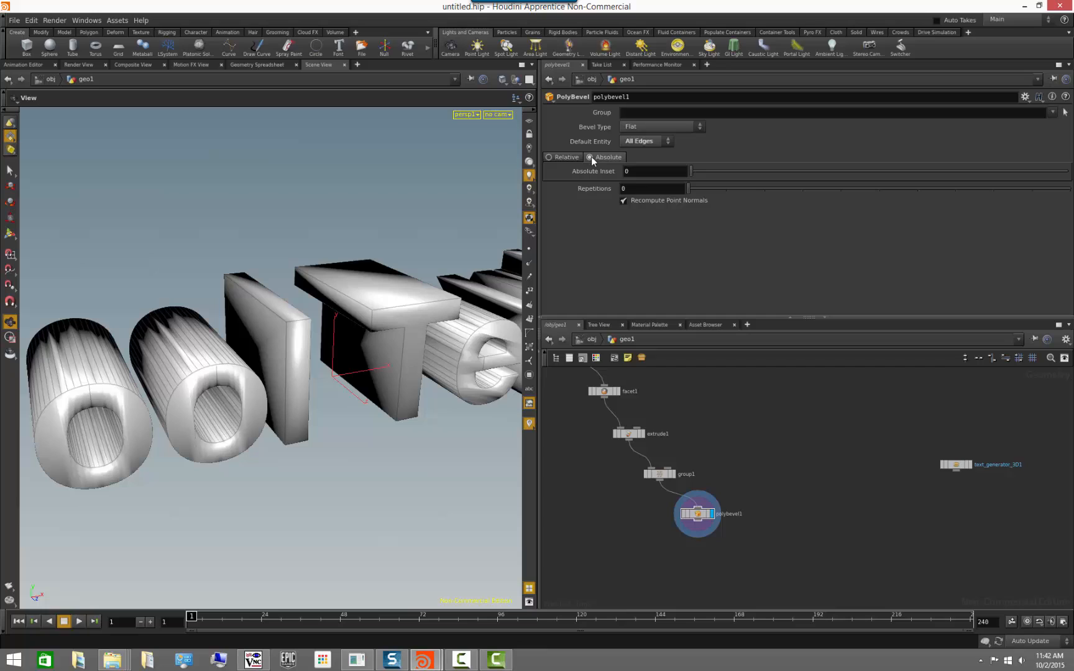
pyautogui.click(663, 171)
pyautogui.write('0.1')
pyautogui.press('Return')
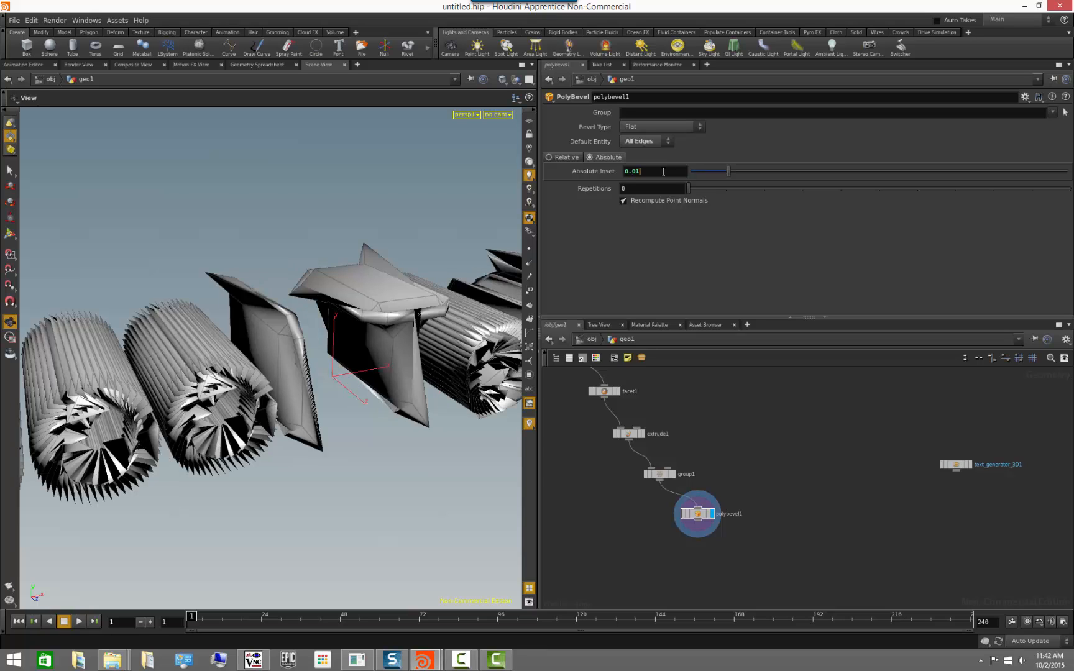
pyautogui.press('Return')
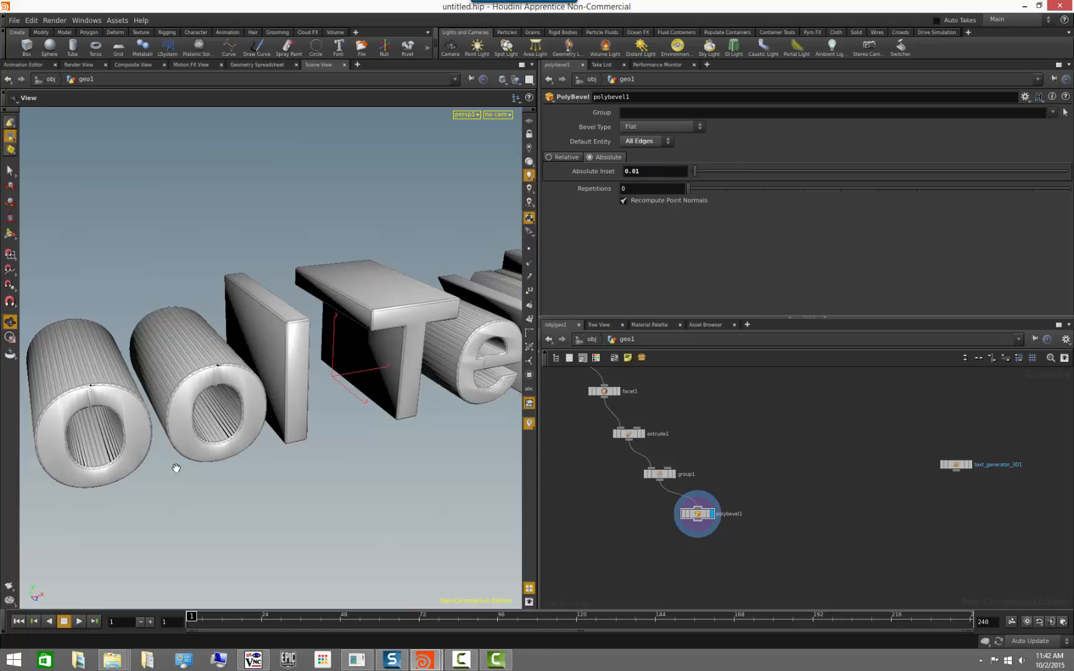
pyautogui.moveTo(175, 467); pyautogui.dragTo(391, 534, button='right')
pyautogui.moveTo(391, 534); pyautogui.dragTo(334, 499)
pyautogui.moveTo(290, 477); pyautogui.dragTo(160, 473, button='right')
pyautogui.moveTo(160, 472); pyautogui.dragTo(344, 442, button='middle')
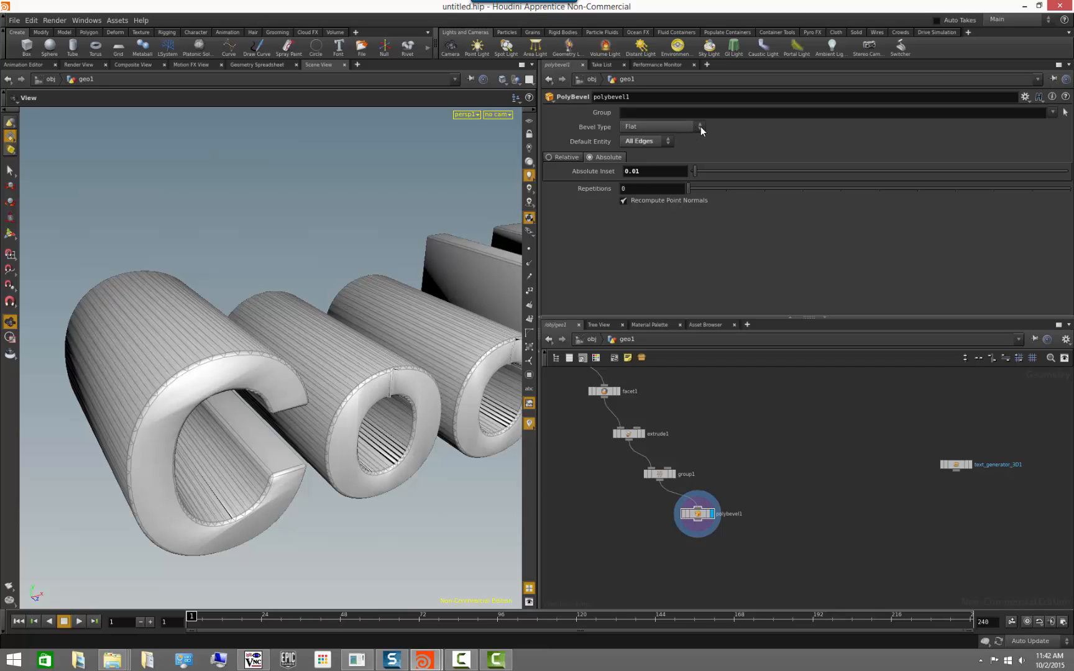
# Limit the PolyBevel to the sharpEdges group and check the beveled edges on the letters.
pyautogui.click(1053, 114)
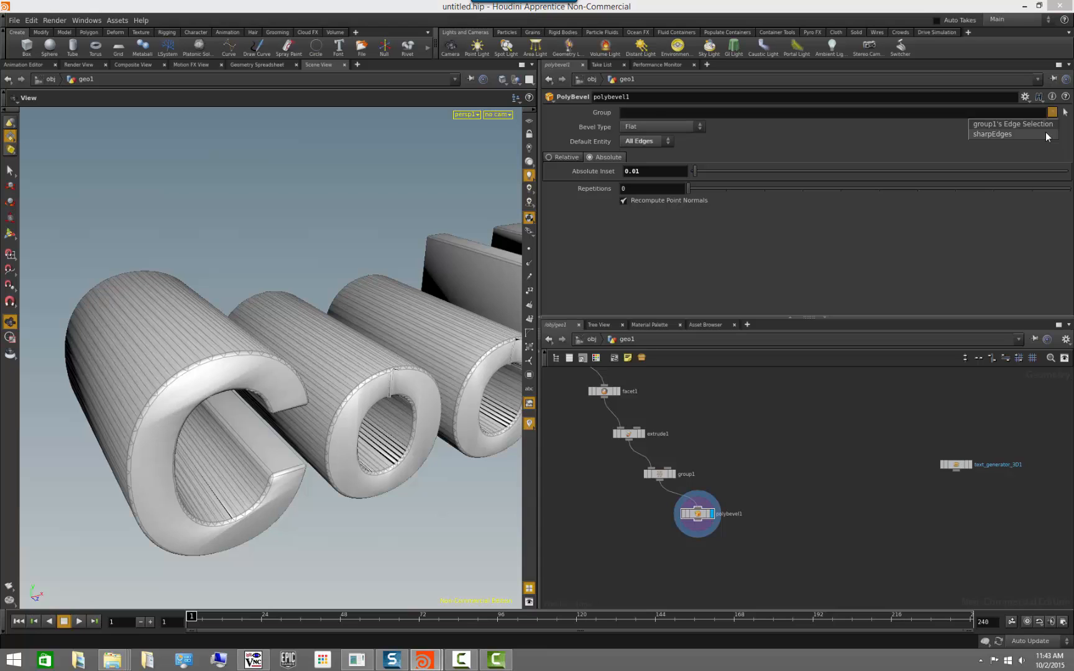
pyautogui.click(1045, 133)
pyautogui.moveTo(353, 466); pyautogui.dragTo(350, 391)
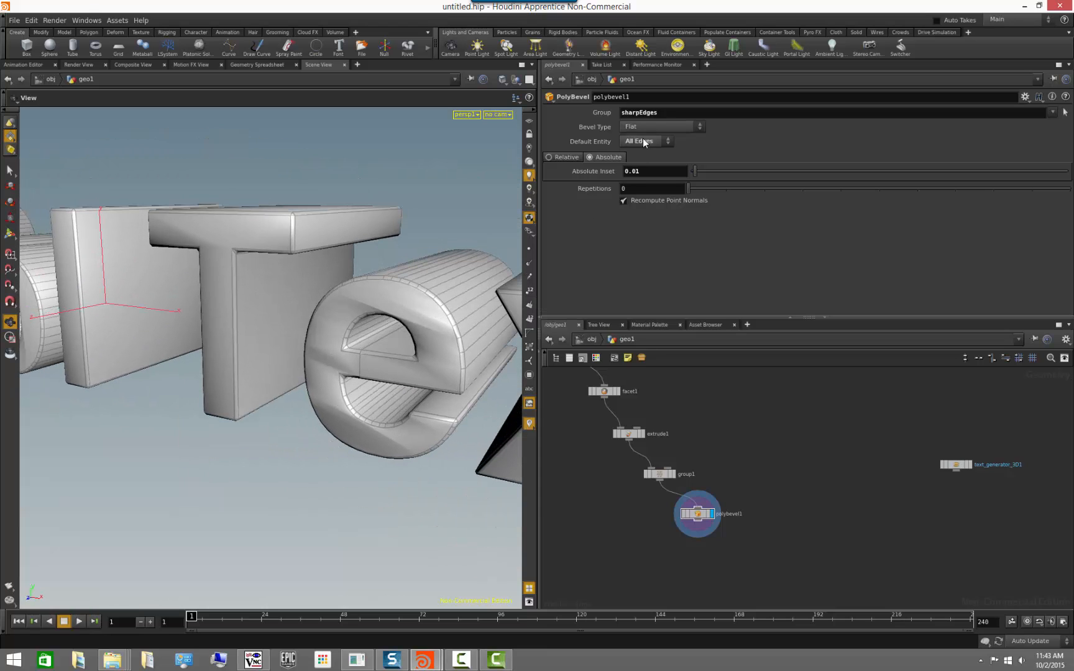
pyautogui.moveTo(345, 349); pyautogui.dragTo(271, 338, button='right')
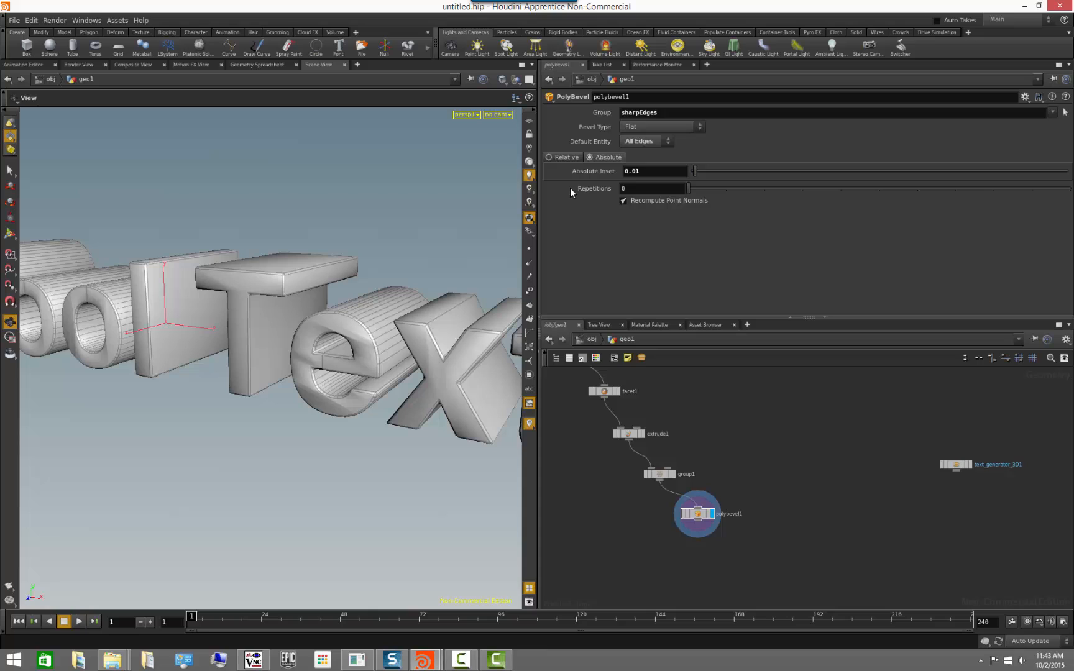
# Set the bevel type to High Density Round and inspect the rounded edges across the whole text.
pyautogui.click(690, 126)
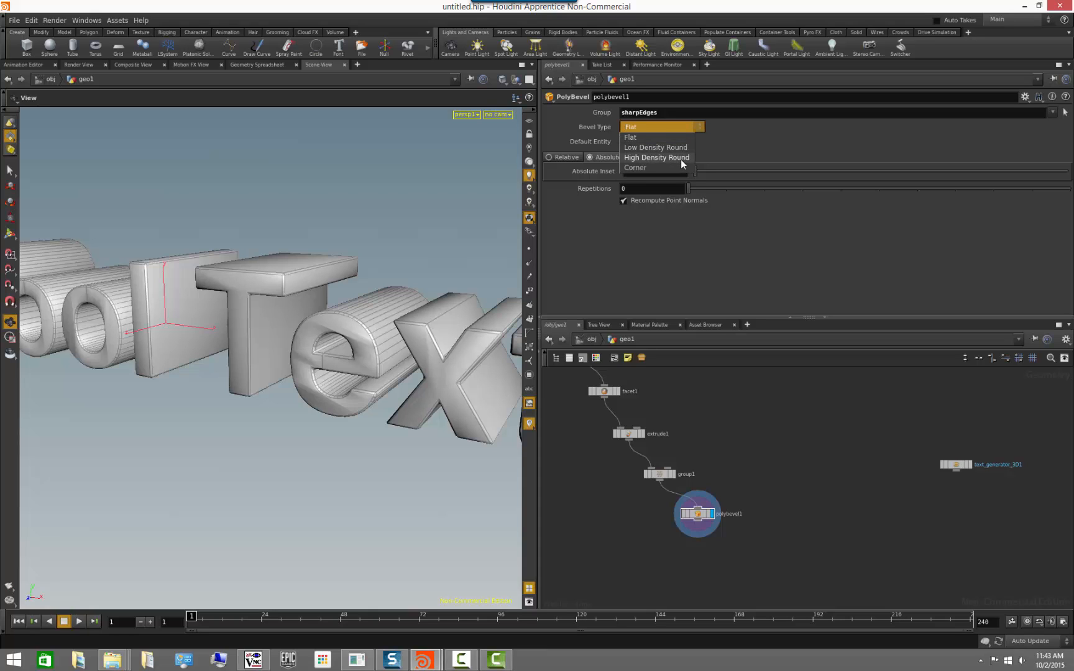
pyautogui.click(681, 157)
pyautogui.moveTo(269, 453); pyautogui.dragTo(317, 450)
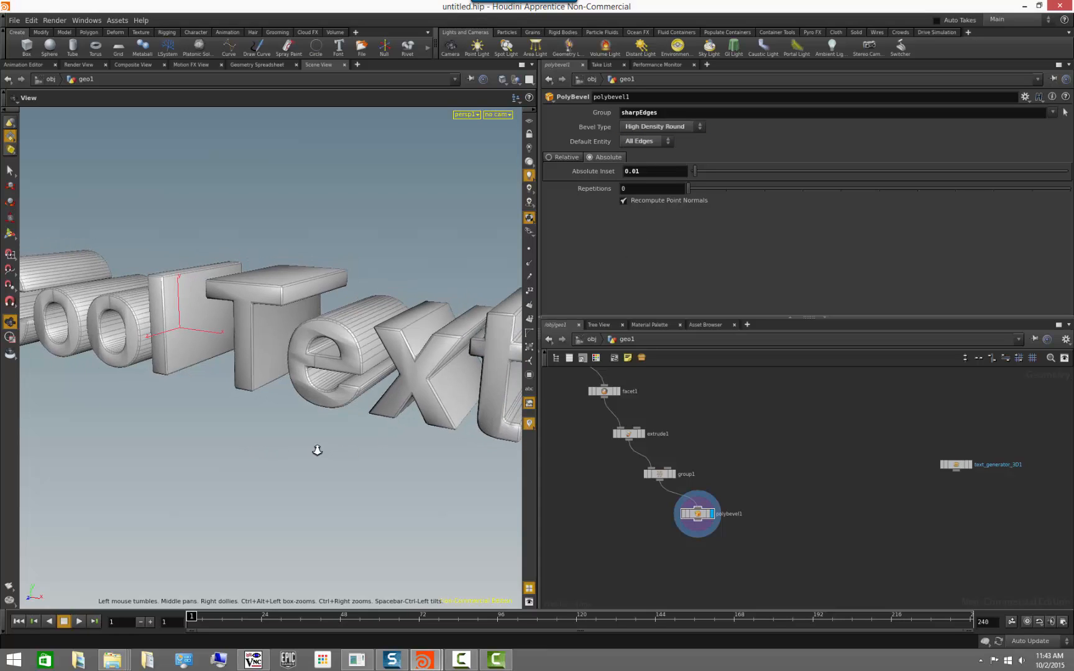
pyautogui.moveTo(317, 450); pyautogui.dragTo(183, 441, button='middle')
pyautogui.moveTo(183, 442)
pyautogui.mouseDown()
pyautogui.moveTo(194, 441)
pyautogui.moveTo(169, 452)
pyautogui.mouseUp()
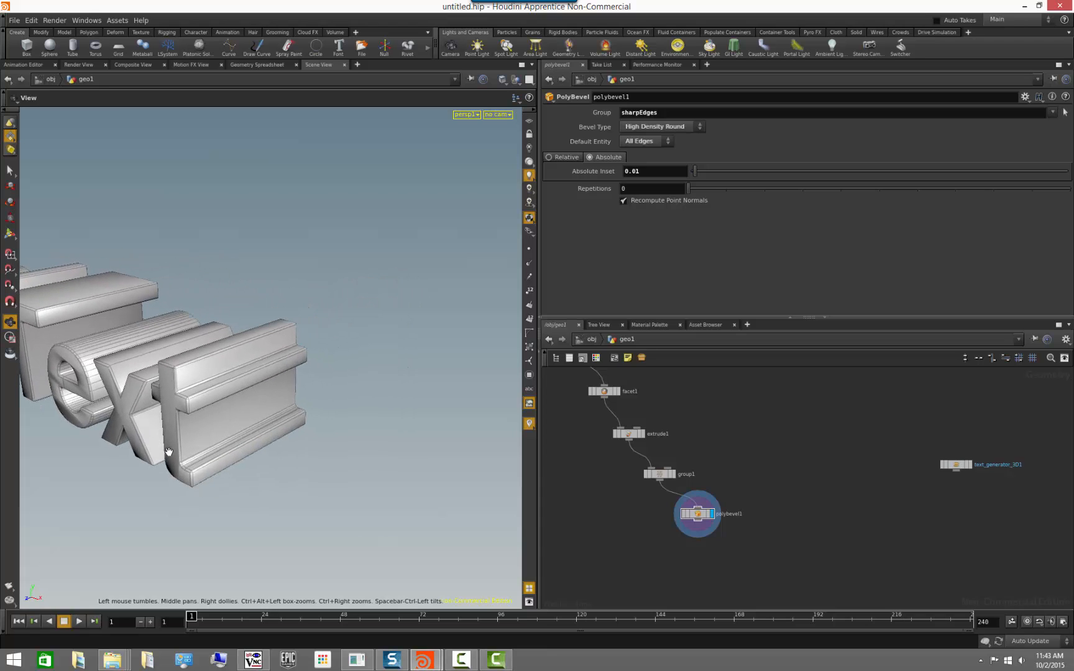
pyautogui.moveTo(169, 452); pyautogui.dragTo(254, 450, button='right')
pyautogui.moveTo(255, 450); pyautogui.dragTo(317, 412, button='middle')
pyautogui.moveTo(220, 419); pyautogui.dragTo(295, 378)
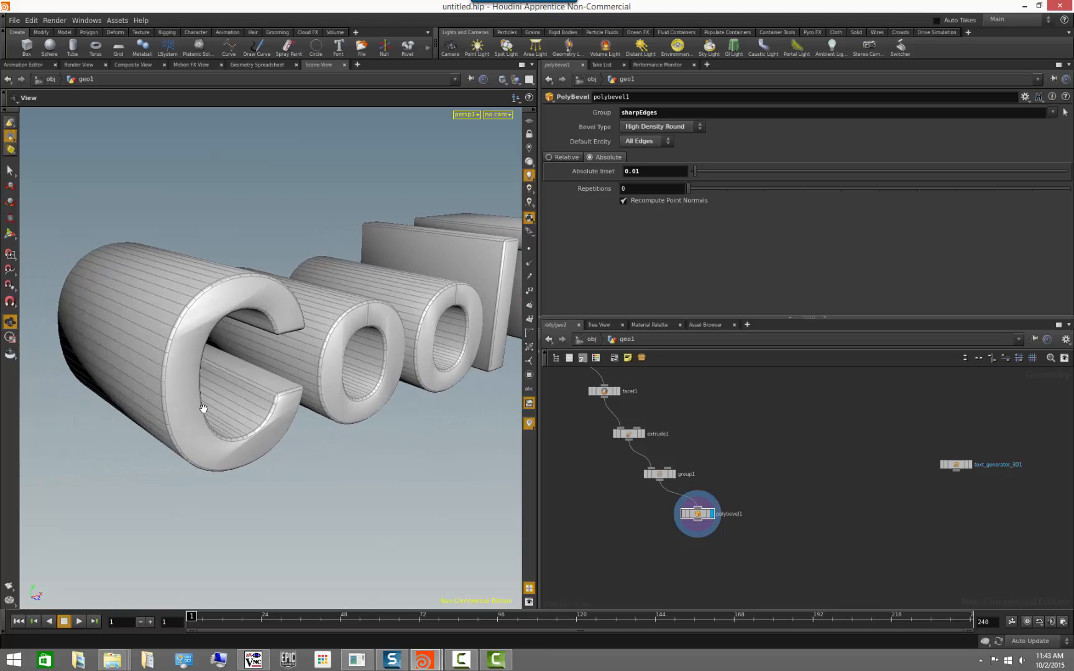
pyautogui.moveTo(314, 472); pyautogui.dragTo(300, 481)
pyautogui.moveTo(360, 385); pyautogui.dragTo(324, 406)
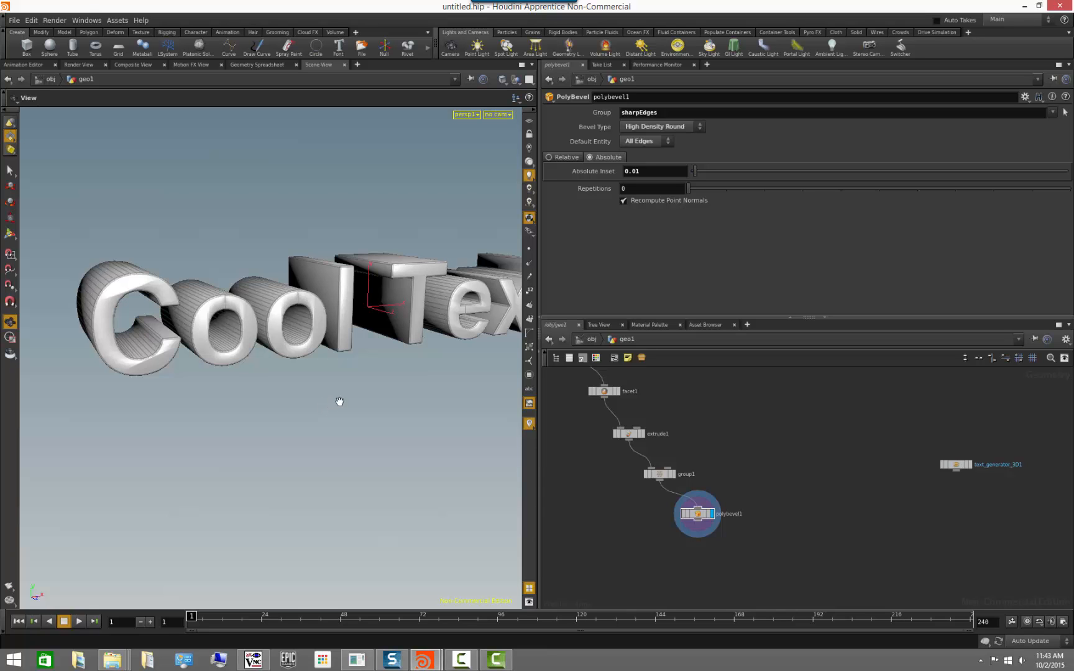
# Append a Divide node to polybevel1 and display its triangulated result on the text.
pyautogui.moveTo(339, 402)
pyautogui.mouseDown()
pyautogui.moveTo(354, 410)
pyautogui.moveTo(348, 420)
pyautogui.moveTo(451, 407)
pyautogui.moveTo(331, 398)
pyautogui.mouseUp()
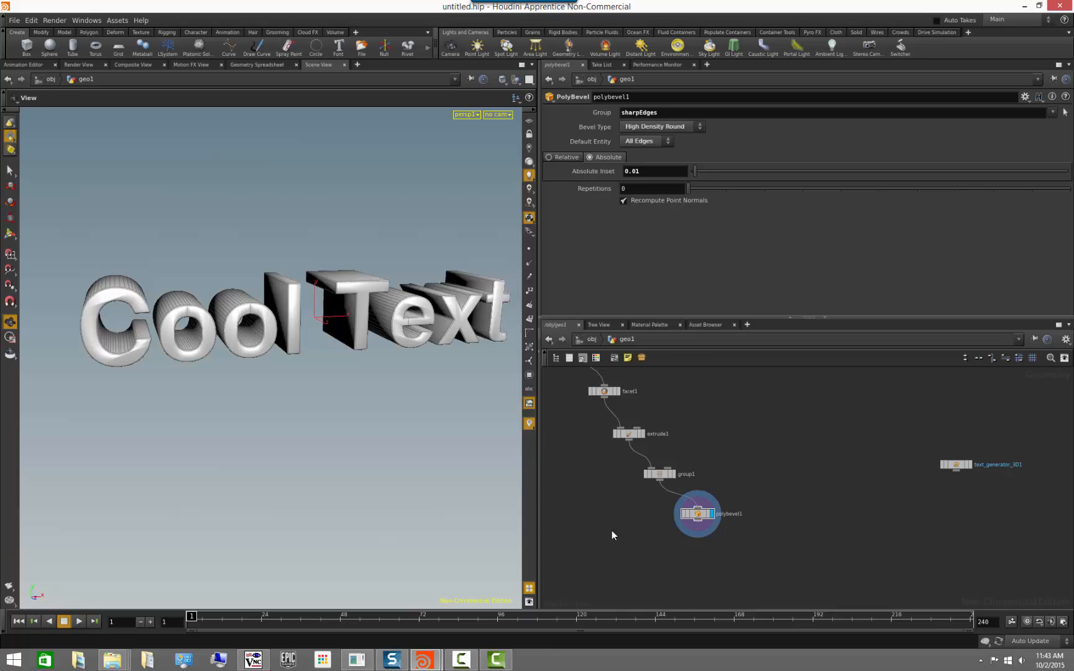
pyautogui.moveTo(230, 371); pyautogui.dragTo(407, 419, button='right')
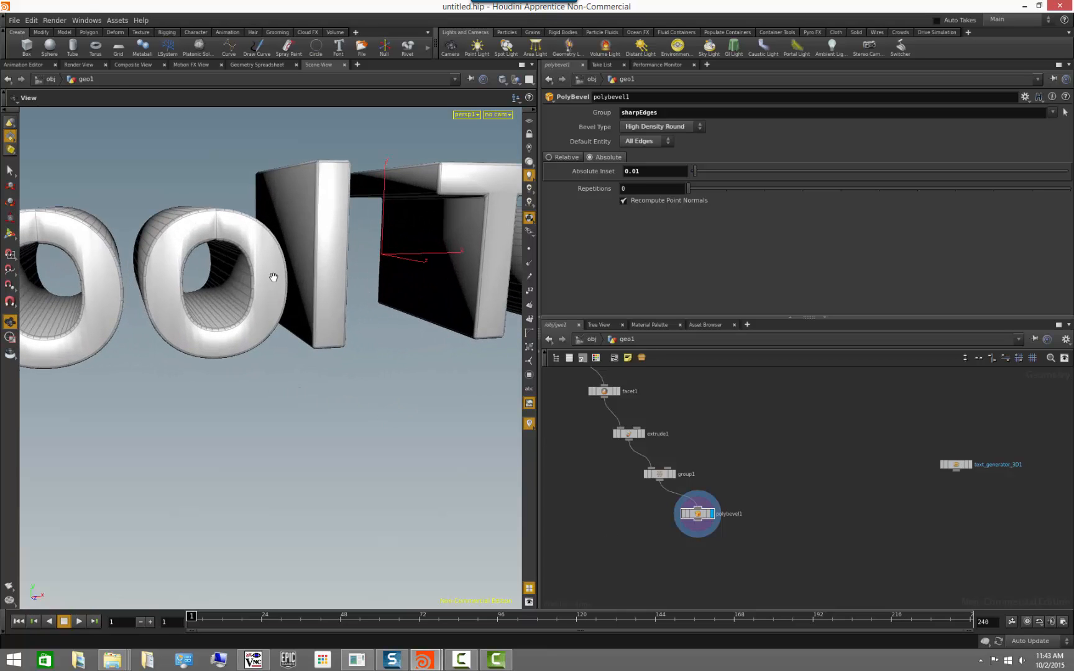
pyautogui.moveTo(175, 352); pyautogui.dragTo(214, 401)
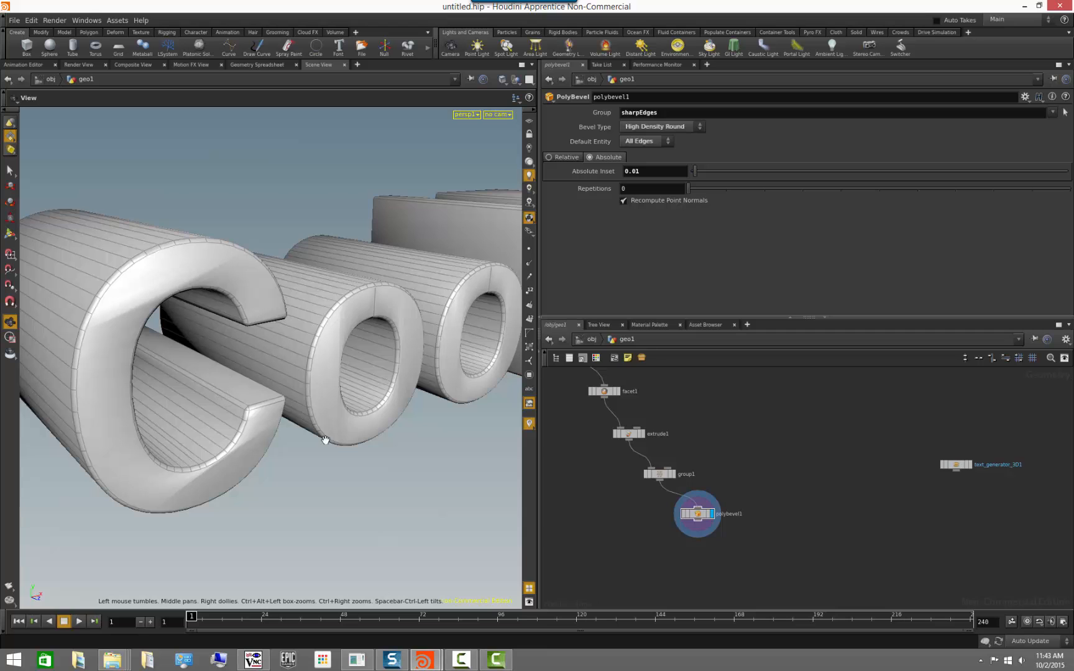
pyautogui.moveTo(326, 439); pyautogui.dragTo(199, 463)
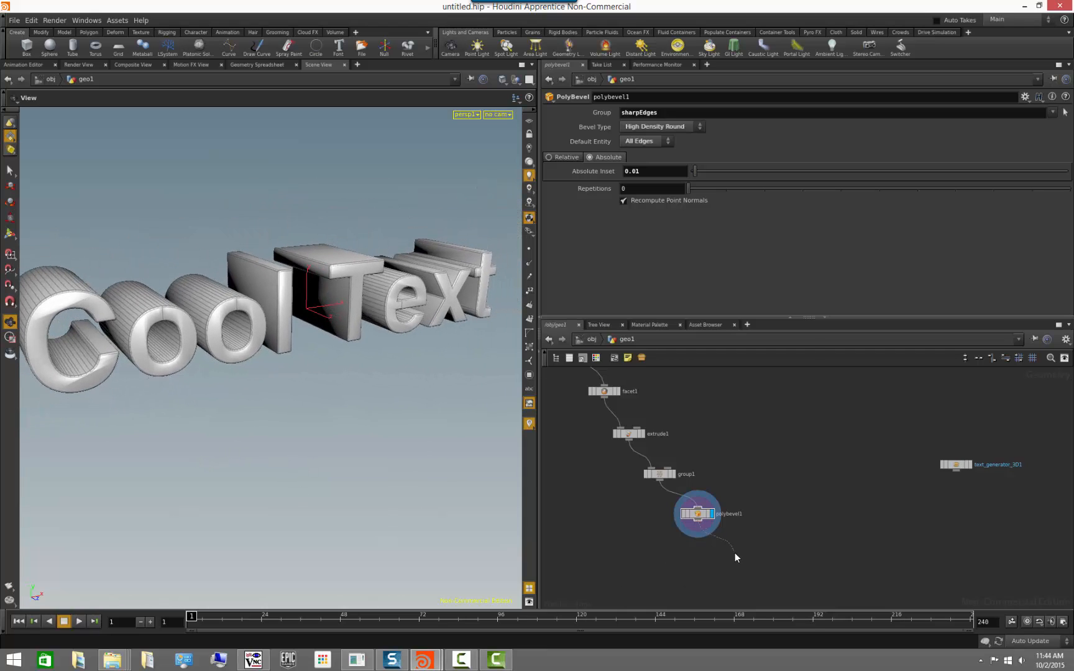
pyautogui.press('Tab')
pyautogui.write('iv')
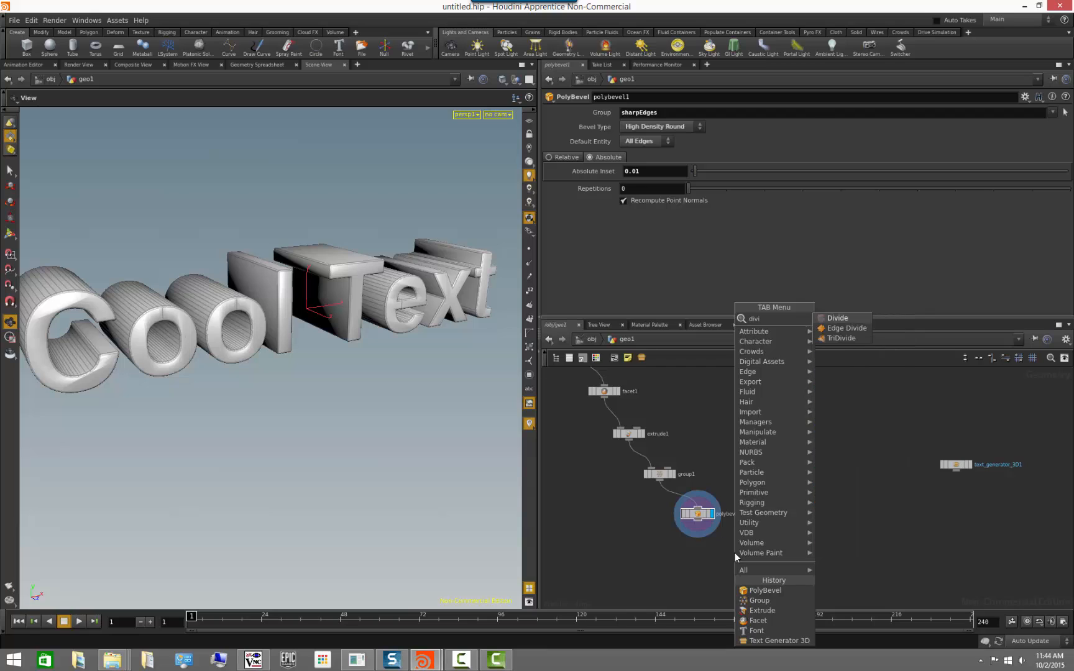
pyautogui.press('Return')
pyautogui.click(735, 556)
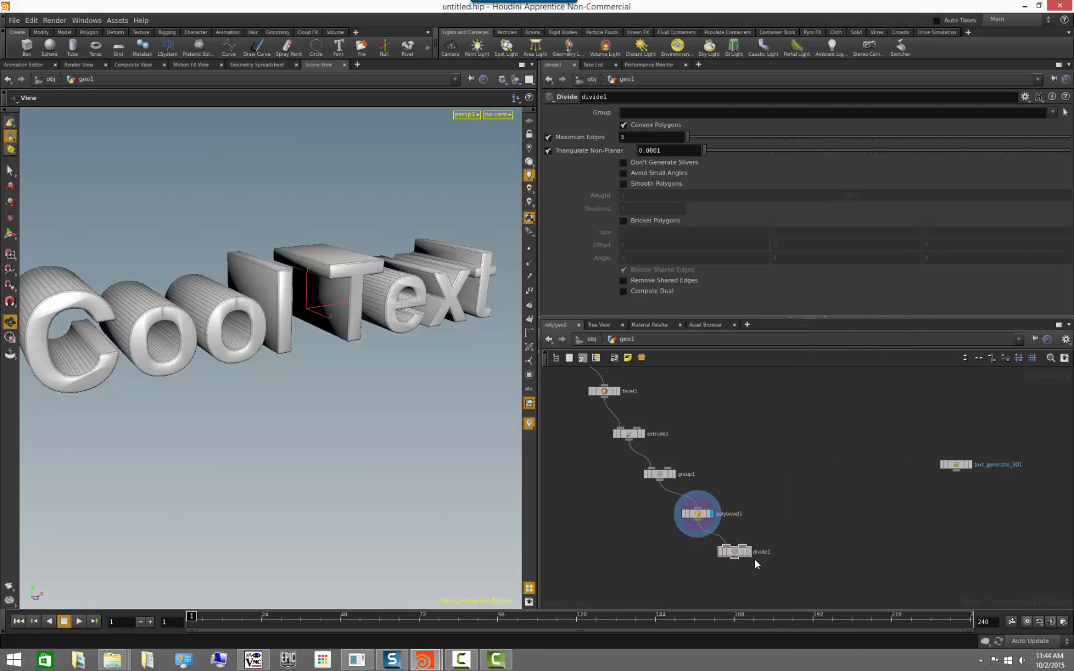
pyautogui.click(748, 553)
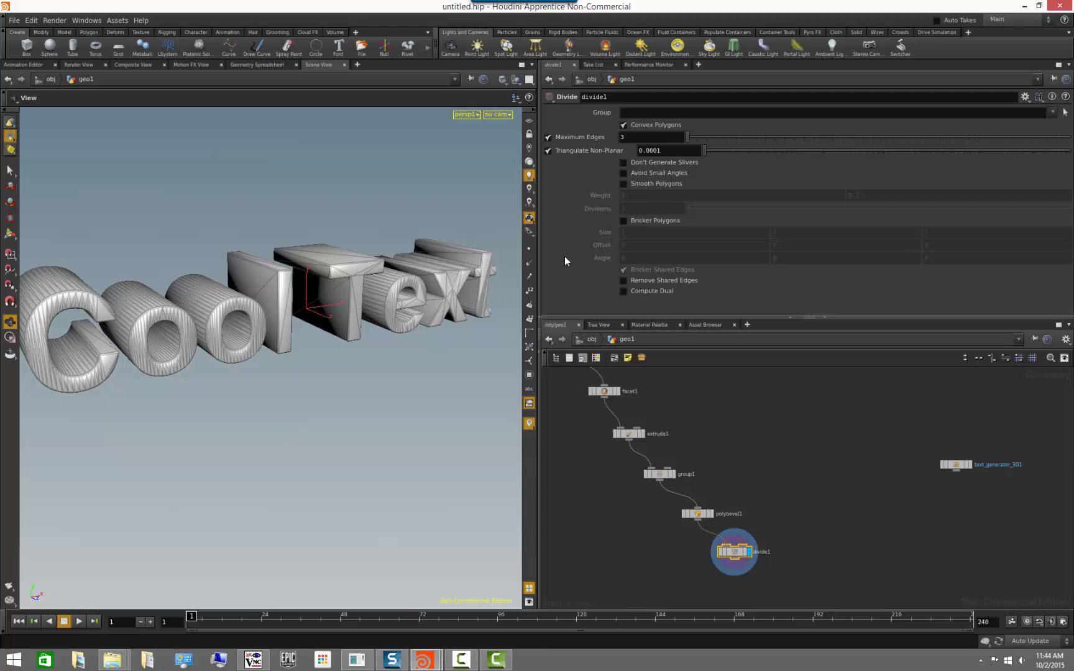
# Enable Don't Generate Slivers and Avoid Small Angles on the Divide node and check the triangulation across the letters.
pyautogui.moveTo(242, 376); pyautogui.dragTo(292, 378)
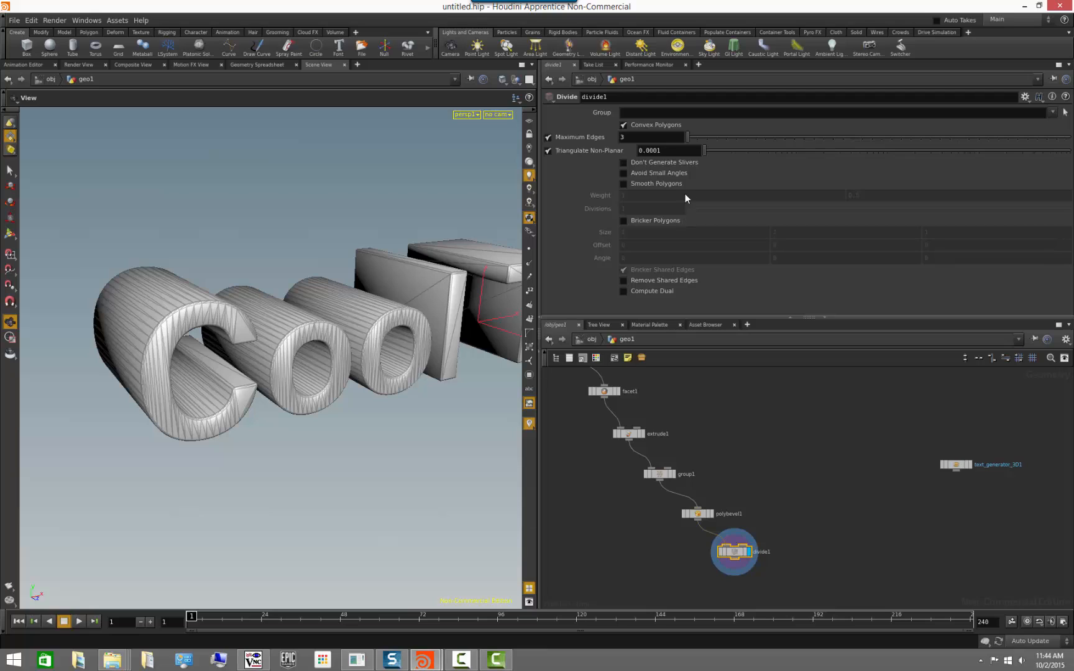
pyautogui.click(624, 162)
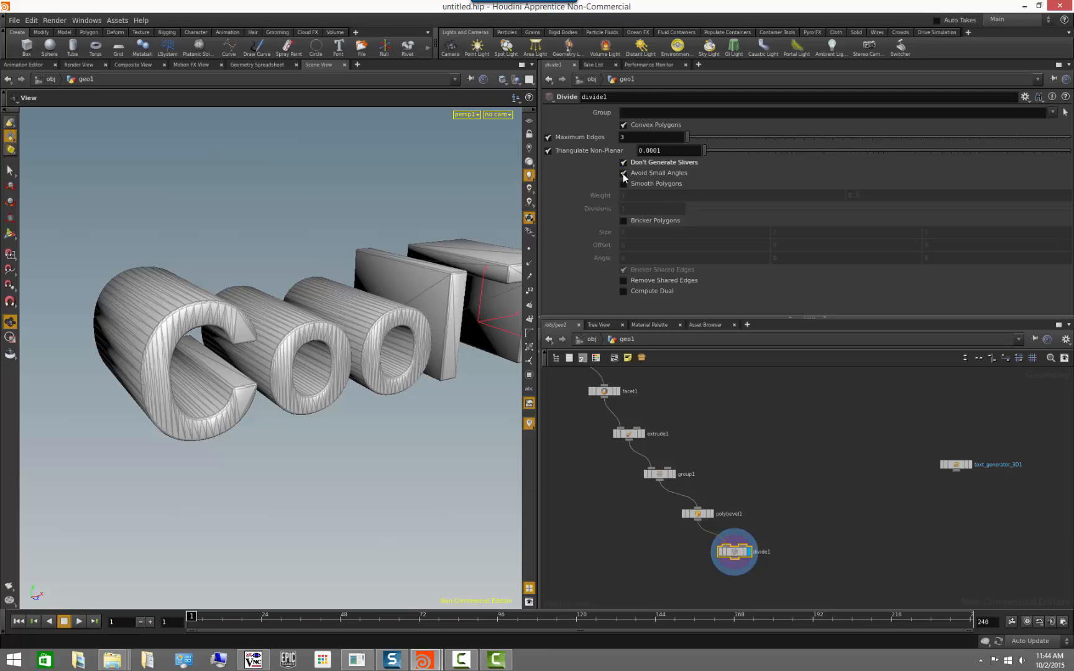
pyautogui.click(622, 173)
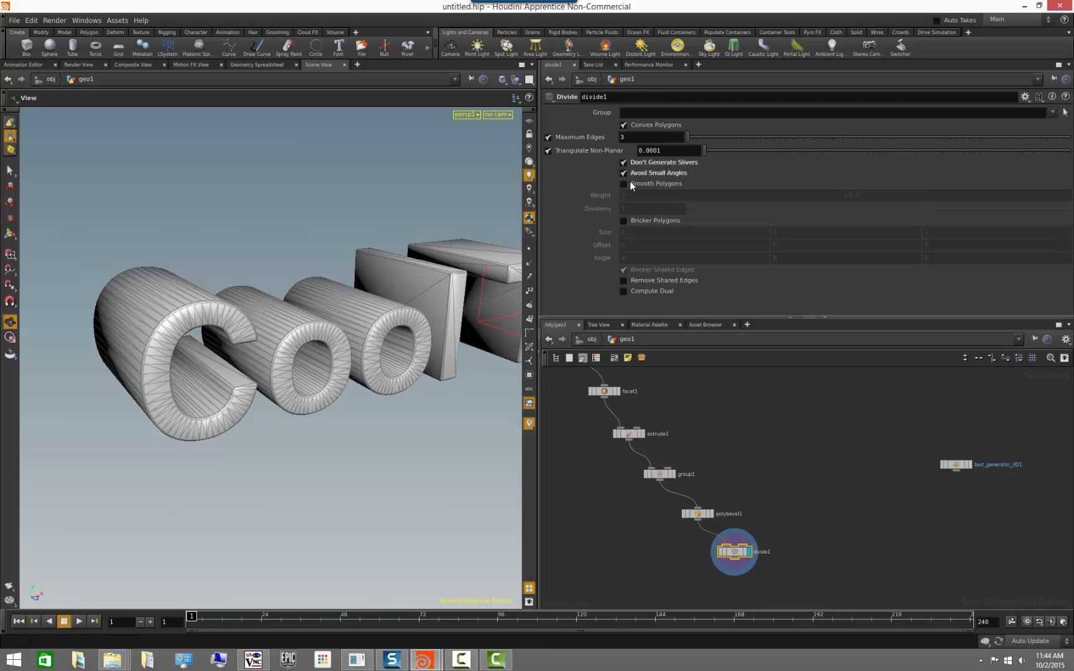
pyautogui.moveTo(454, 390); pyautogui.dragTo(397, 393)
pyautogui.moveTo(270, 437); pyautogui.dragTo(305, 392)
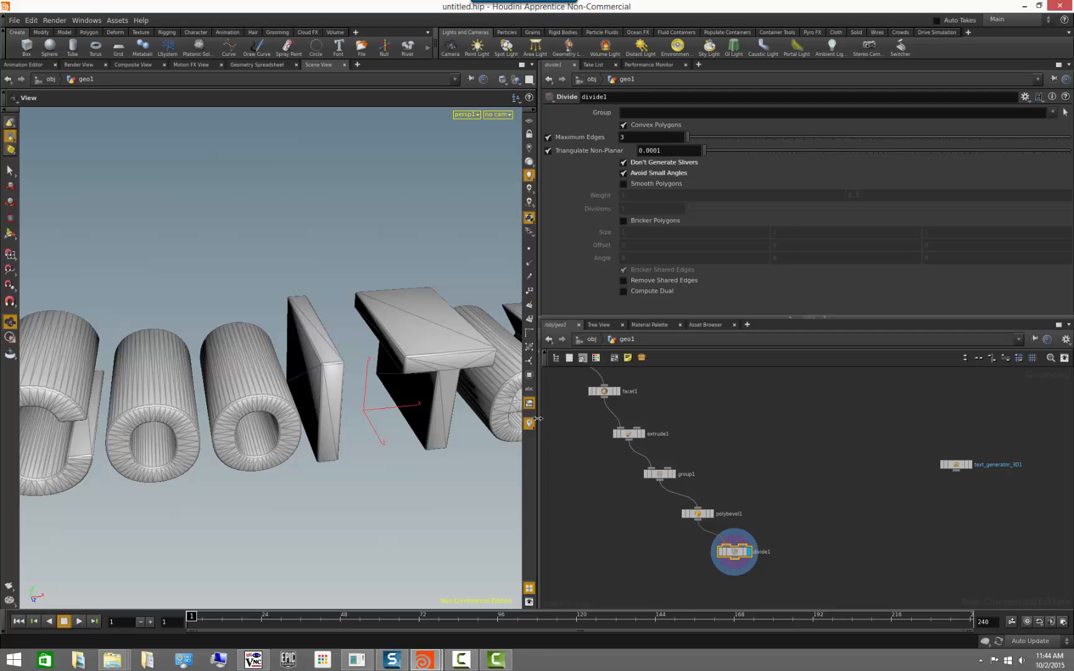
pyautogui.moveTo(300, 497)
pyautogui.mouseDown()
pyautogui.moveTo(367, 494)
pyautogui.moveTo(290, 498)
pyautogui.moveTo(288, 483)
pyautogui.moveTo(283, 492)
pyautogui.mouseUp()
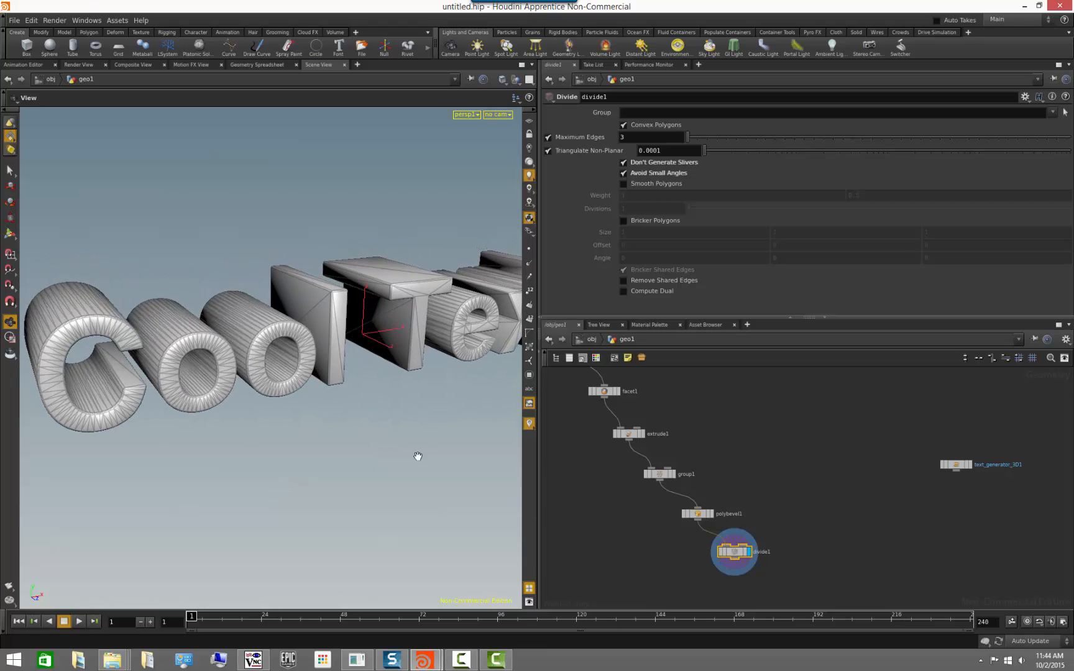
pyautogui.moveTo(416, 457); pyautogui.dragTo(328, 429)
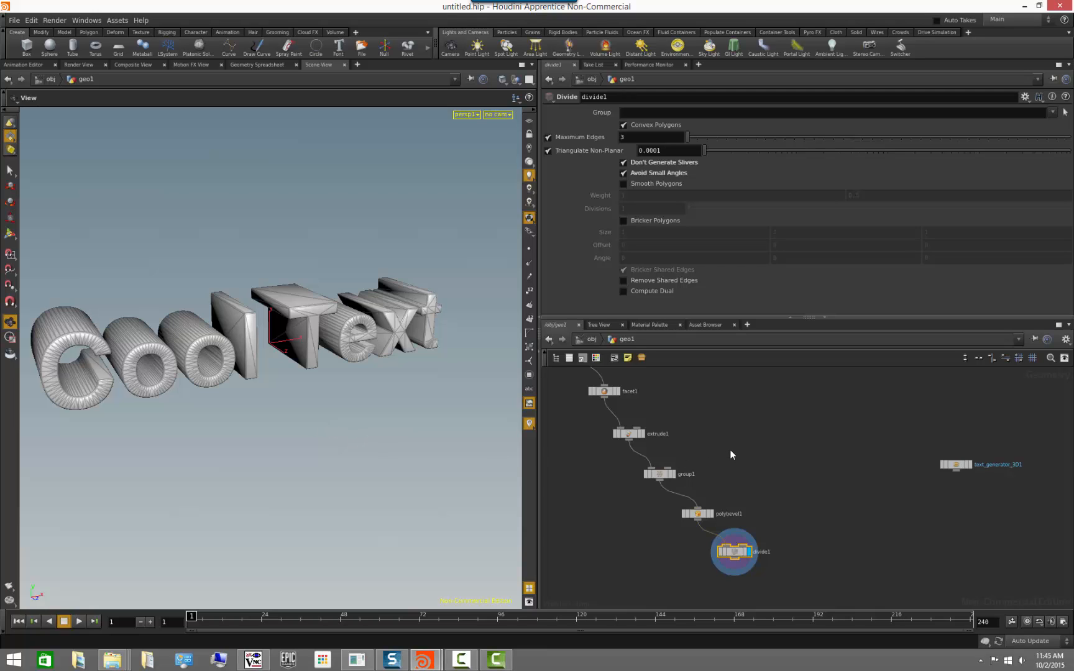
# Make room between polybevel1 and divide1, insert a Group node on their connection and display it.
pyautogui.moveTo(764, 515); pyautogui.dragTo(743, 438, button='middle')
pyautogui.moveTo(767, 527); pyautogui.dragTo(708, 499, button='middle')
pyautogui.moveTo(691, 466); pyautogui.dragTo(769, 530)
pyautogui.moveTo(674, 498); pyautogui.dragTo(701, 507, button='right')
pyautogui.moveTo(700, 507); pyautogui.dragTo(713, 548, button='middle')
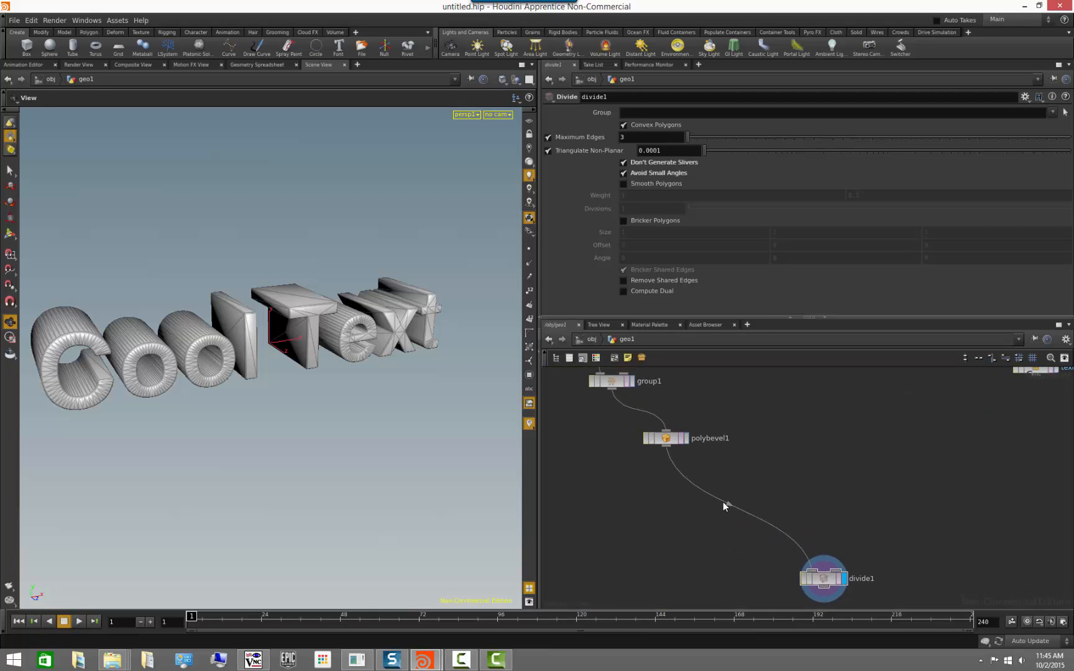
pyautogui.press('Tab')
pyautogui.write('grou')
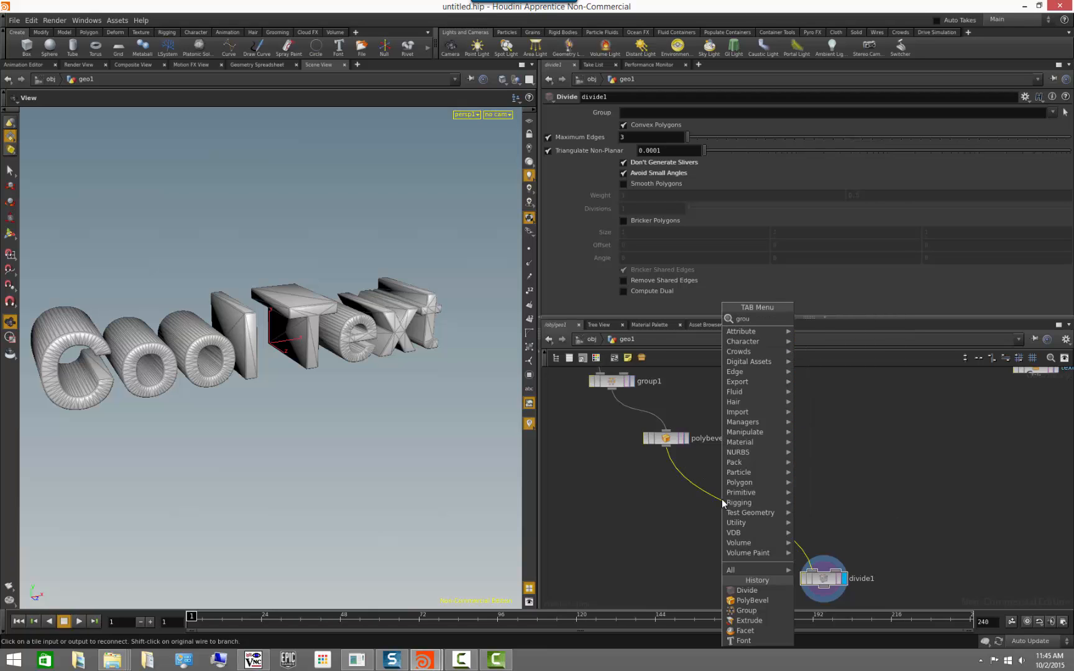
pyautogui.press('Return')
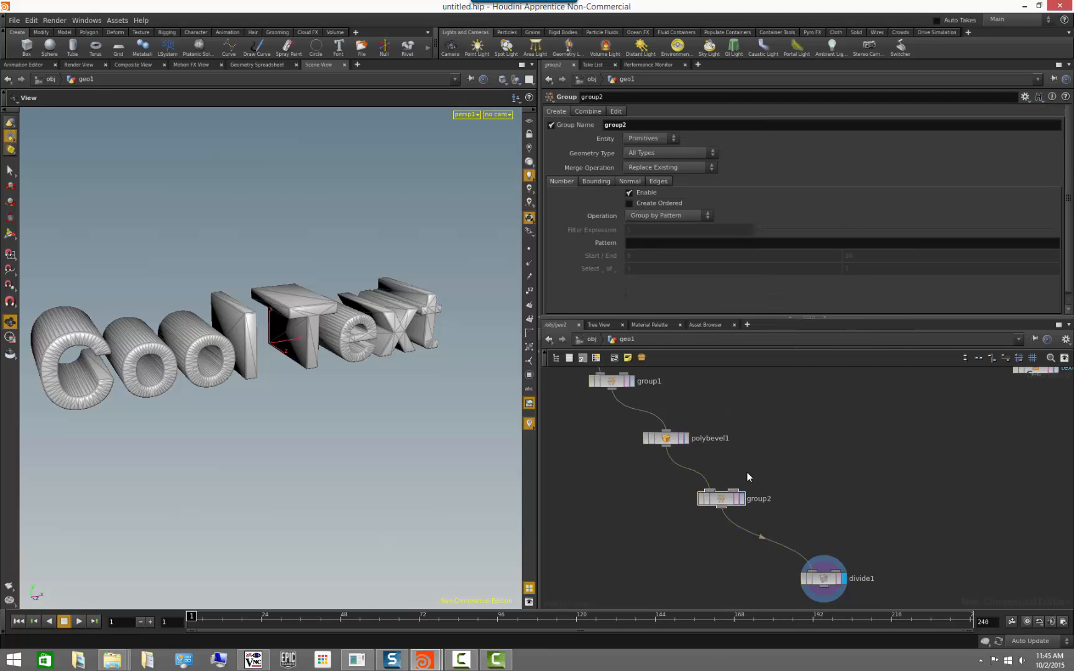
pyautogui.click(741, 498)
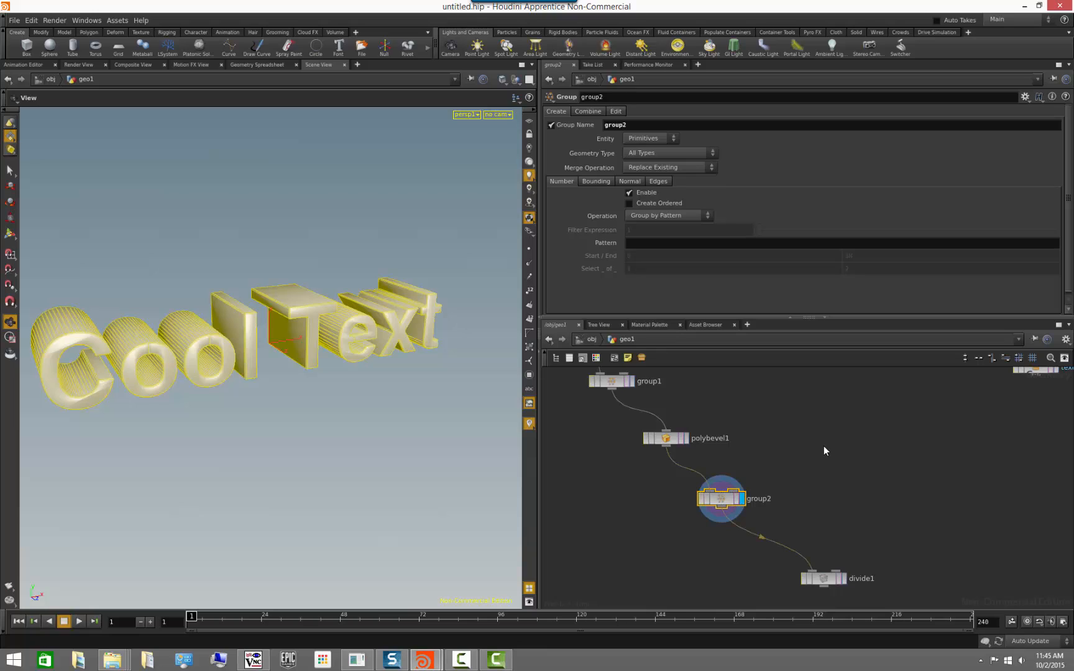
# Name the new group frontPrimitives, disable its number-based selection and enable selection by normal.
pyautogui.doubleClick(615, 124)
pyautogui.write('frontPrimitives')
pyautogui.moveTo(230, 427); pyautogui.dragTo(518, 292)
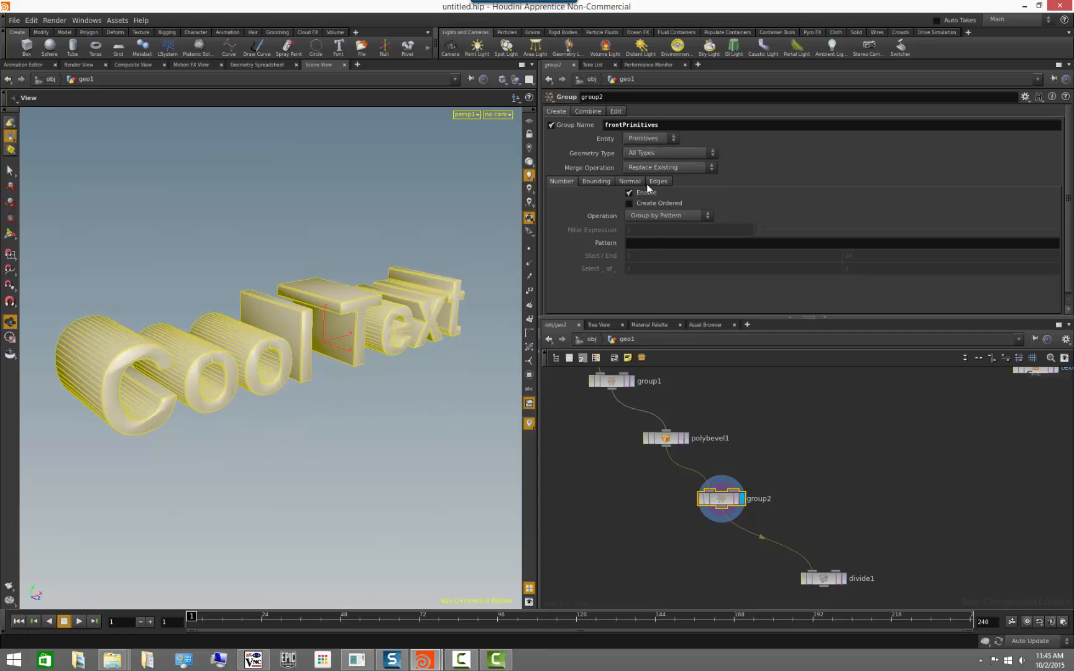
pyautogui.click(632, 192)
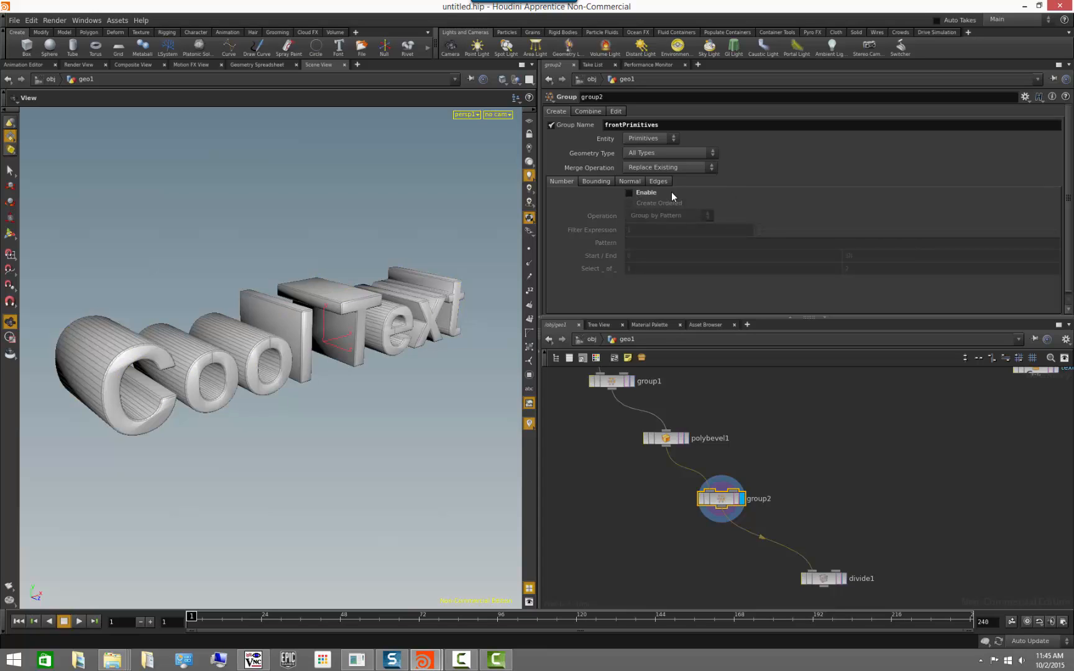
pyautogui.click(630, 181)
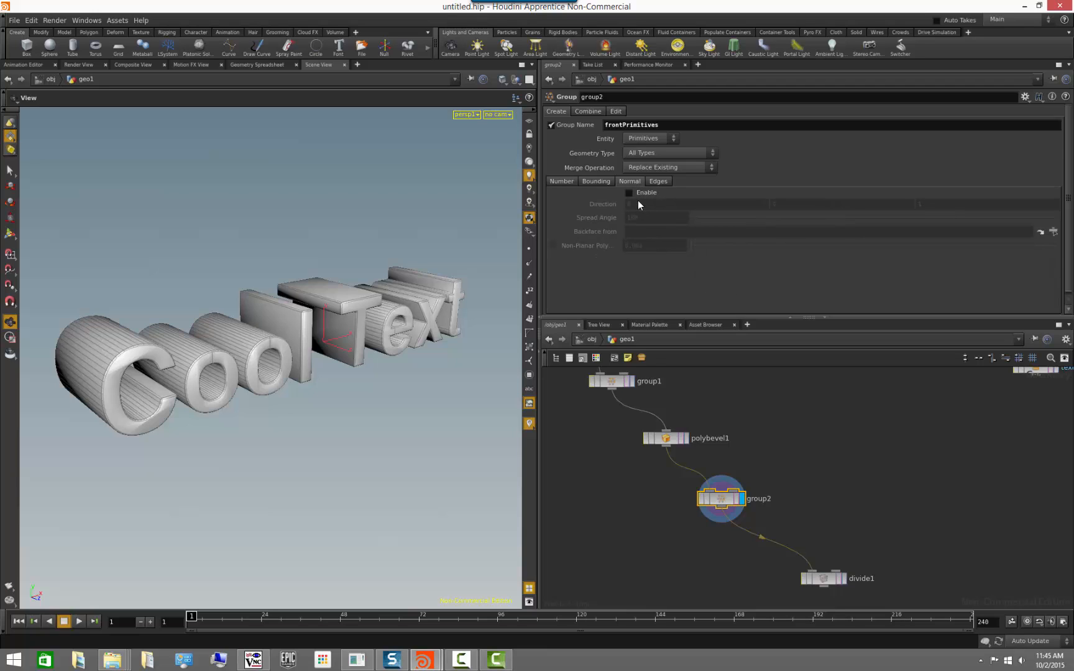
pyautogui.click(629, 193)
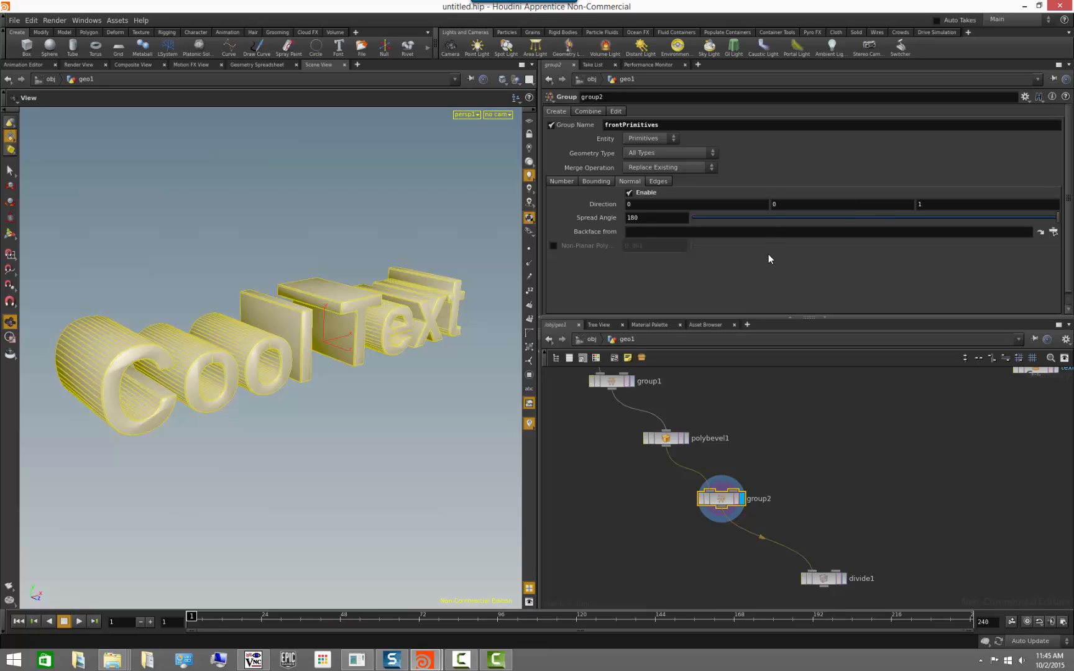
# Temporarily display the normals and examine the directions they point on the letters' front and side faces.
pyautogui.click(529, 306)
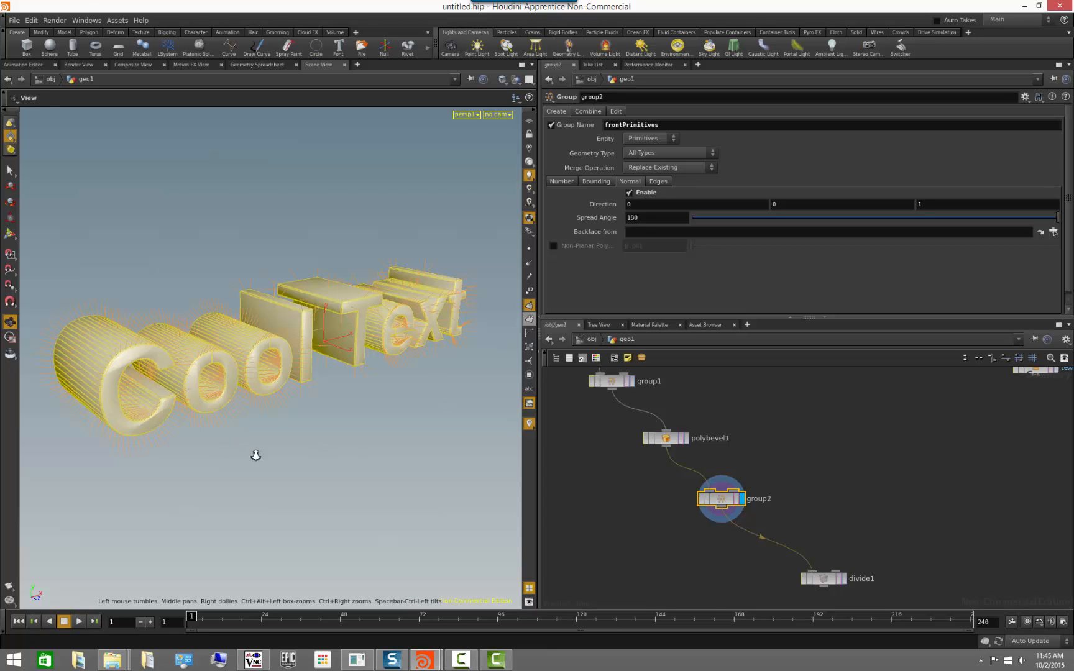
pyautogui.moveTo(254, 452); pyautogui.dragTo(360, 289, button='right')
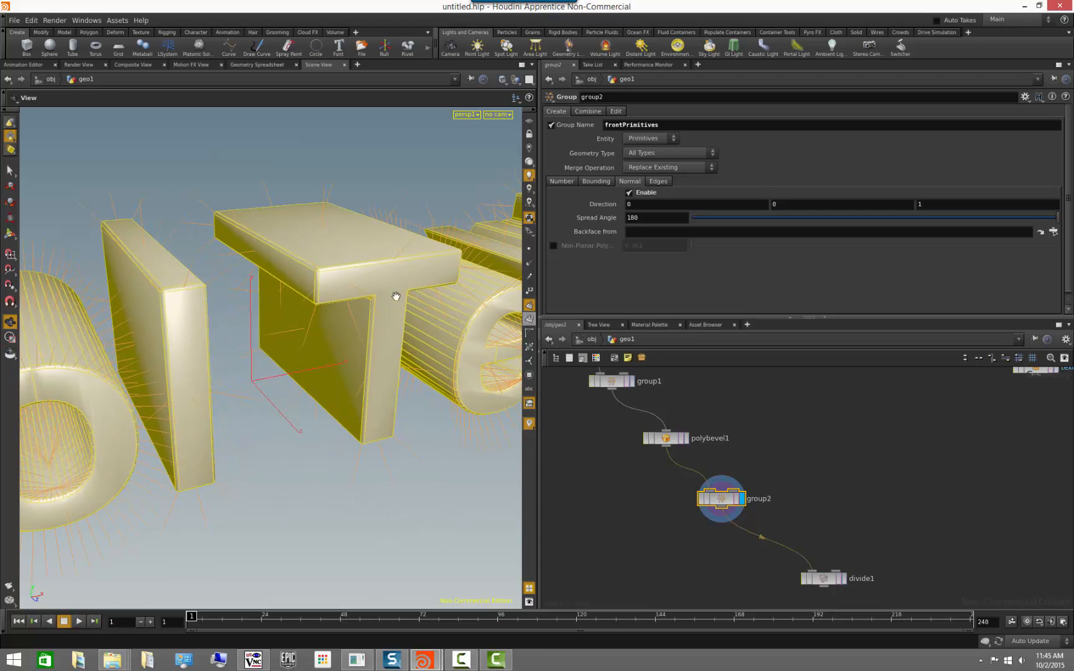
pyautogui.moveTo(347, 537); pyautogui.dragTo(403, 454, button='right')
pyautogui.moveTo(403, 453); pyautogui.dragTo(383, 447)
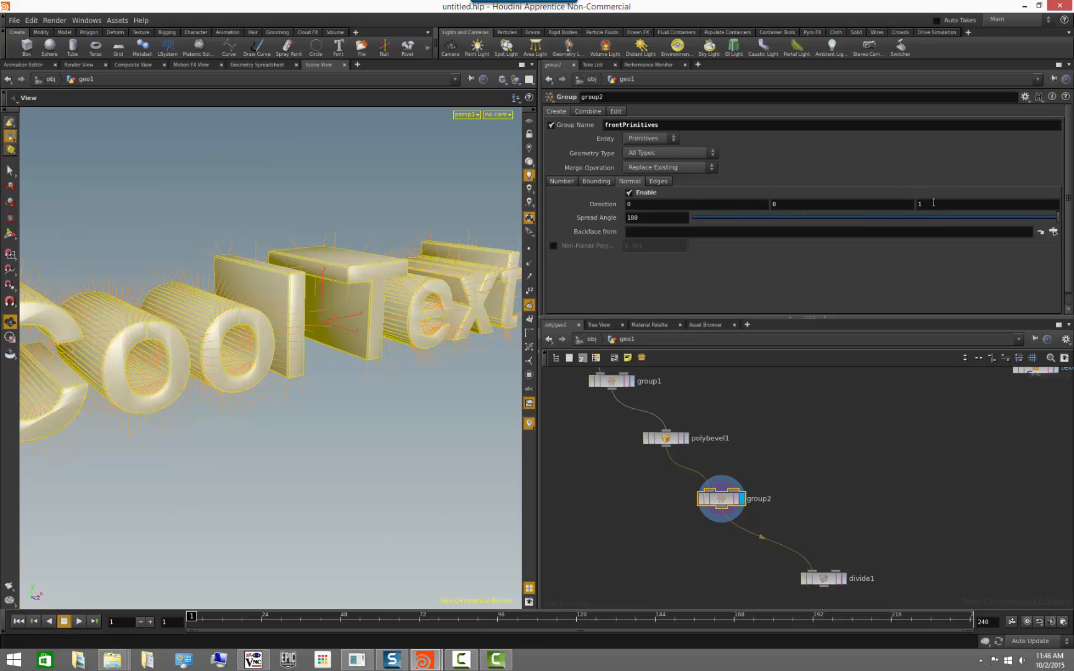
pyautogui.moveTo(288, 405); pyautogui.dragTo(38, 592, button='right')
pyautogui.moveTo(507, 407); pyautogui.dragTo(524, 425)
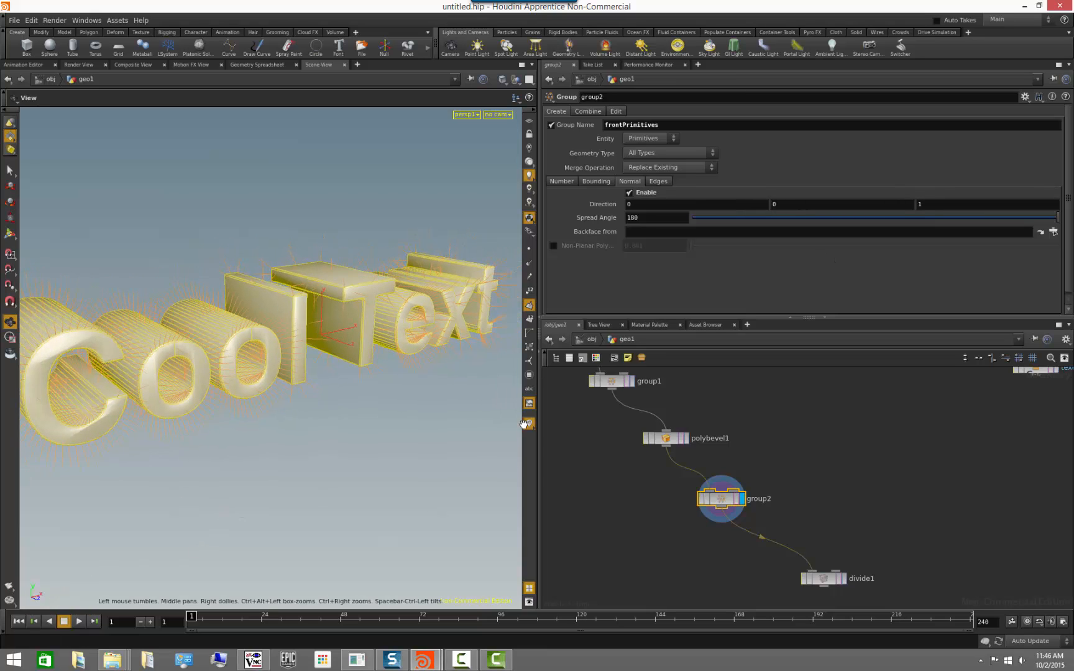
pyautogui.moveTo(235, 378); pyautogui.dragTo(480, 377)
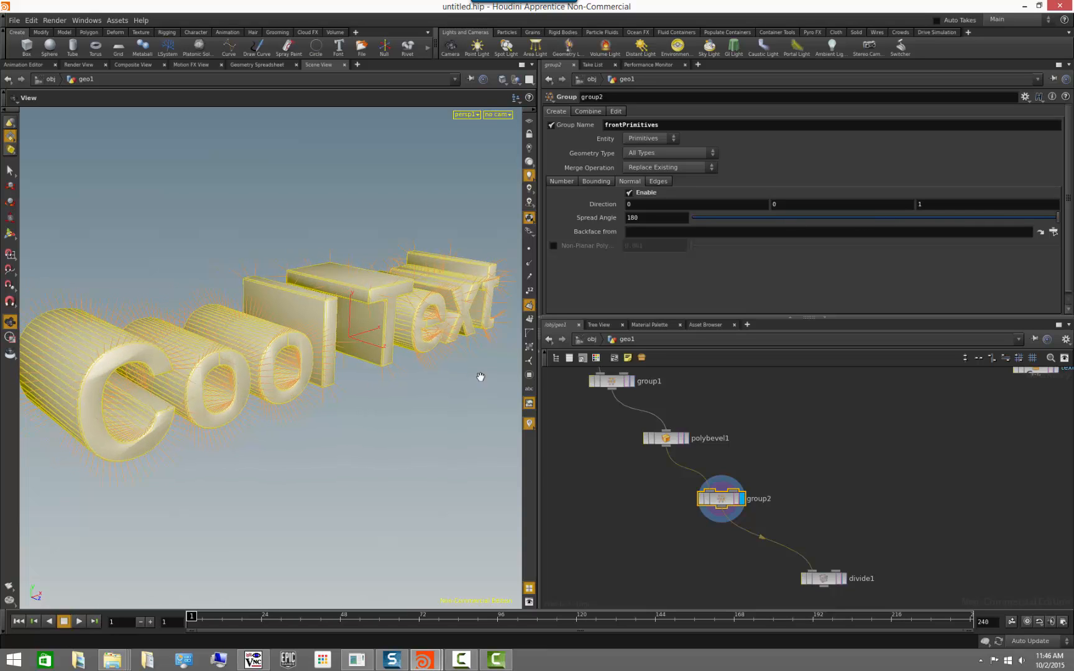
pyautogui.click(532, 305)
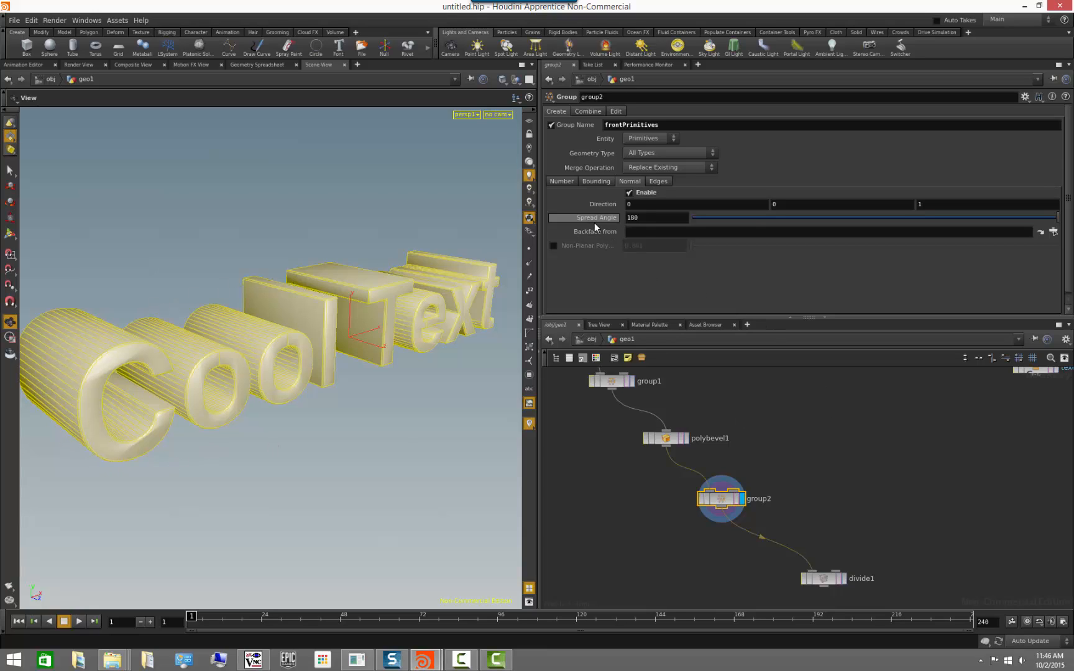
# Lower the frontPrimitives group's spread angle to 68 and inspect which faces around the letter fronts are included.
pyautogui.moveTo(371, 269); pyautogui.dragTo(384, 354)
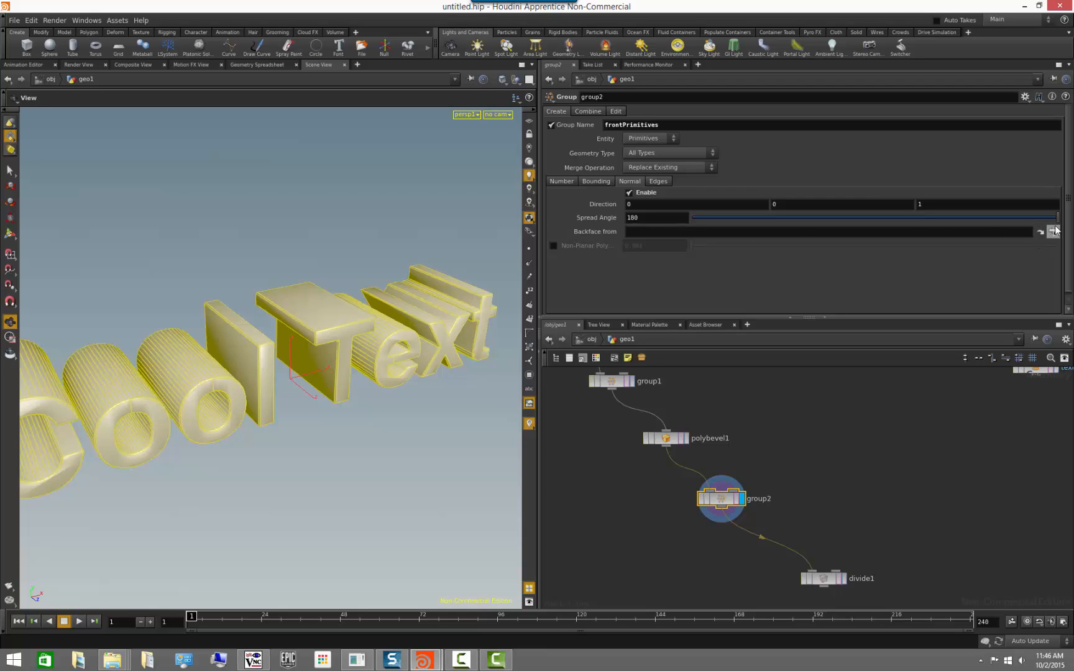
pyautogui.moveTo(1058, 217); pyautogui.dragTo(1047, 227)
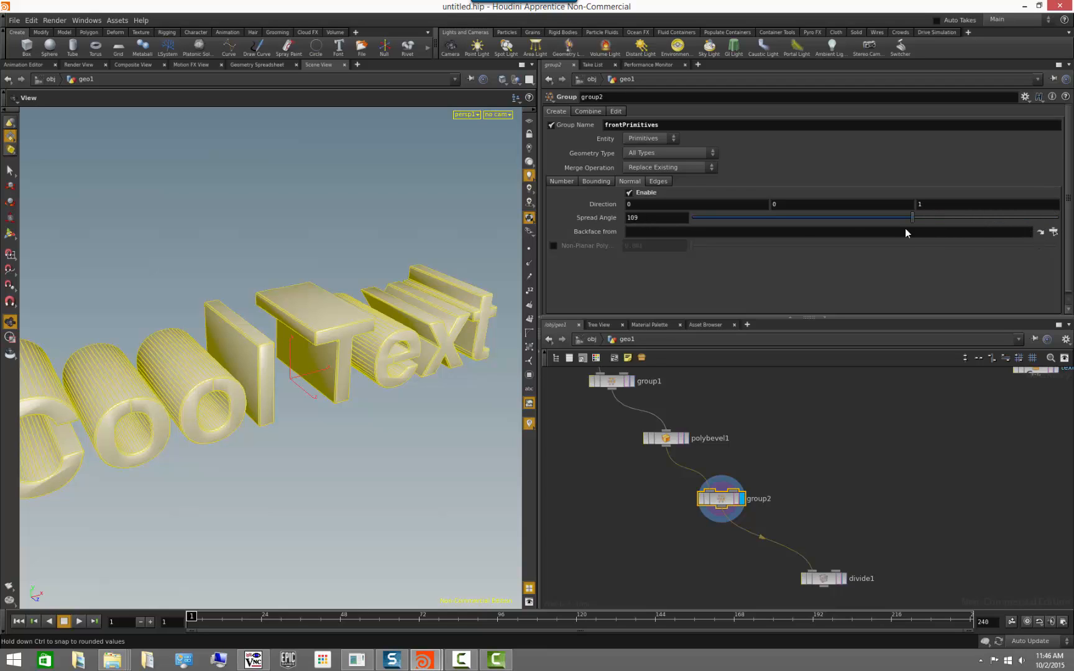
pyautogui.moveTo(905, 232); pyautogui.dragTo(836, 234)
pyautogui.moveTo(311, 460); pyautogui.dragTo(338, 448)
pyautogui.moveTo(341, 449); pyautogui.dragTo(437, 456, button='right')
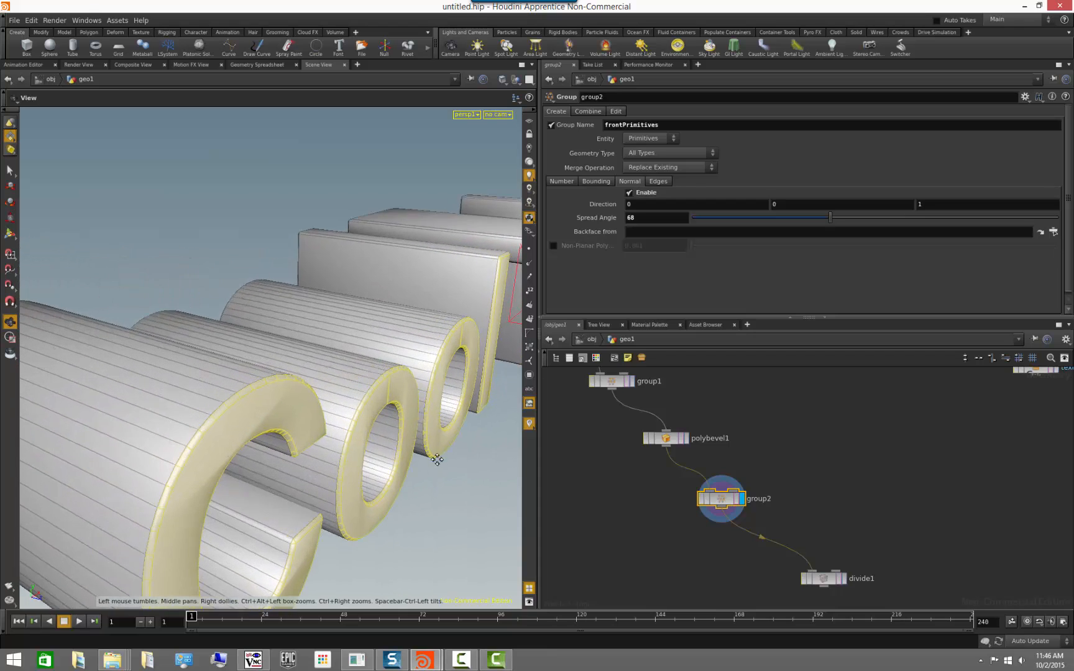
pyautogui.moveTo(436, 457); pyautogui.dragTo(429, 425, button='middle')
pyautogui.moveTo(429, 425); pyautogui.dragTo(448, 428, button='right')
pyautogui.moveTo(249, 256); pyautogui.dragTo(259, 292)
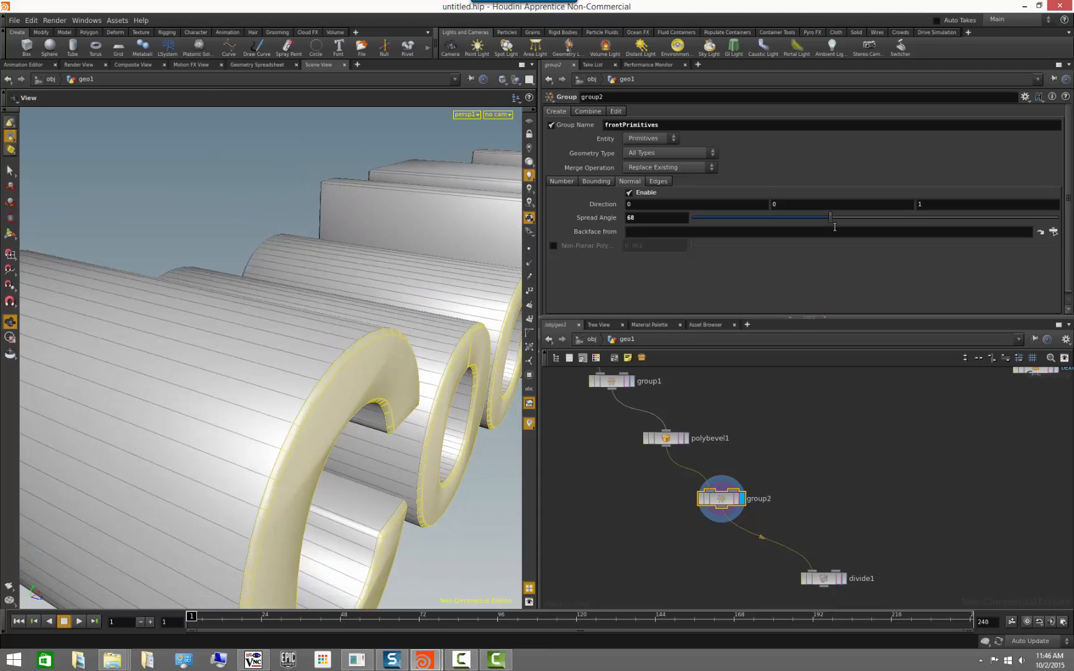
# Try a spread angle of 32.2, inspect the selected front faces up close, and set the angle to 1.
pyautogui.moveTo(796, 231); pyautogui.dragTo(756, 232)
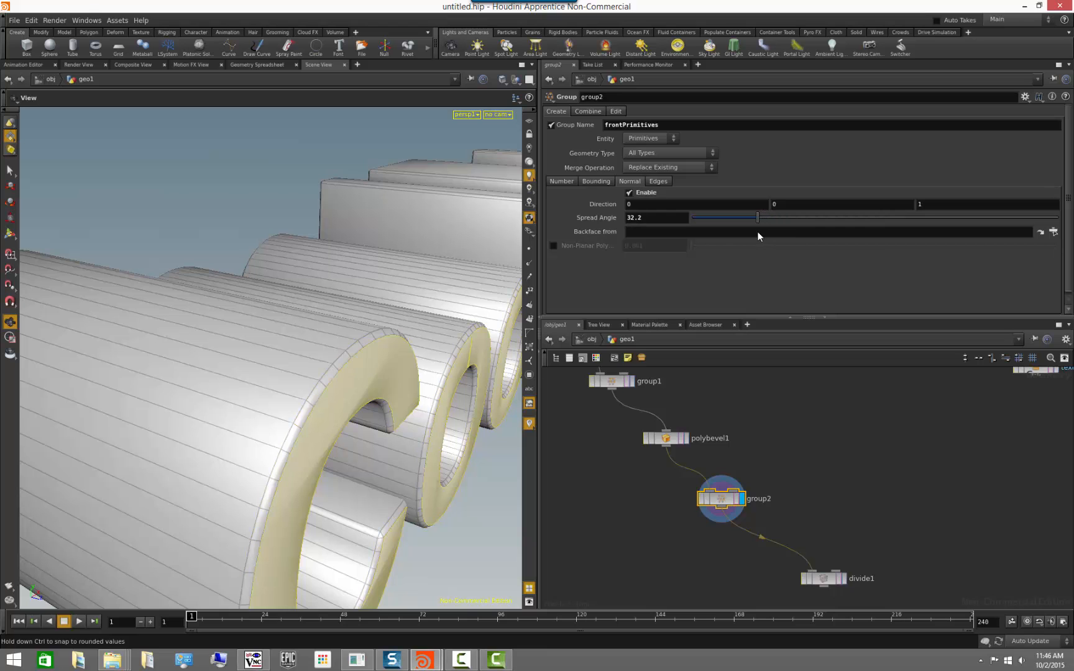
pyautogui.moveTo(412, 412); pyautogui.dragTo(295, 448)
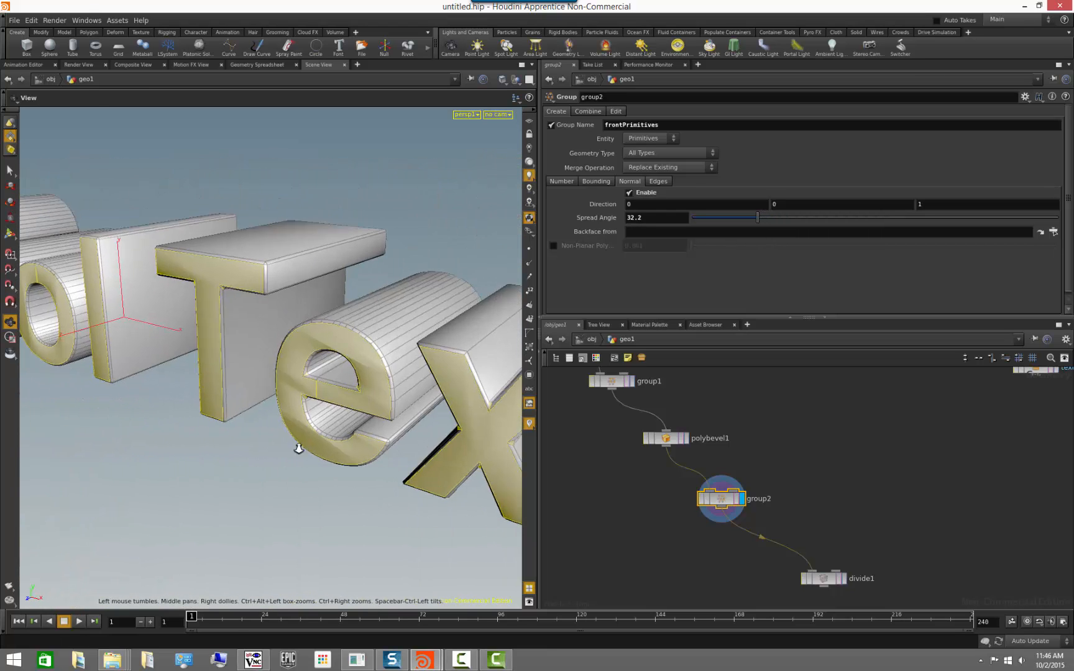
pyautogui.moveTo(295, 448); pyautogui.dragTo(398, 470, button='right')
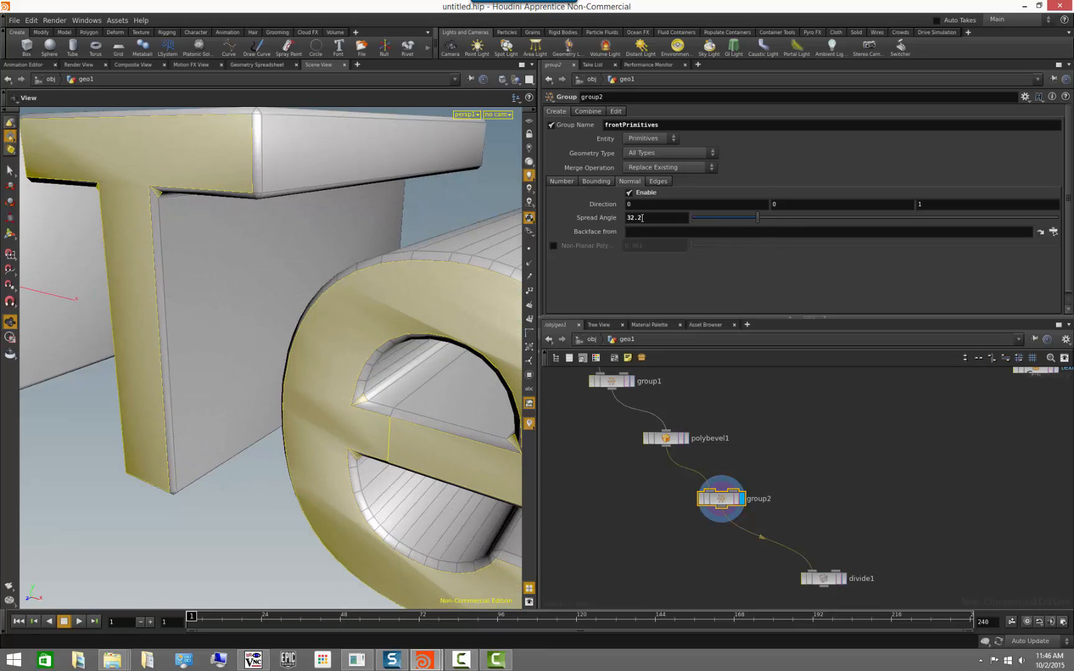
pyautogui.moveTo(643, 218); pyautogui.dragTo(579, 218)
pyautogui.write('1')
pyautogui.press('Return')
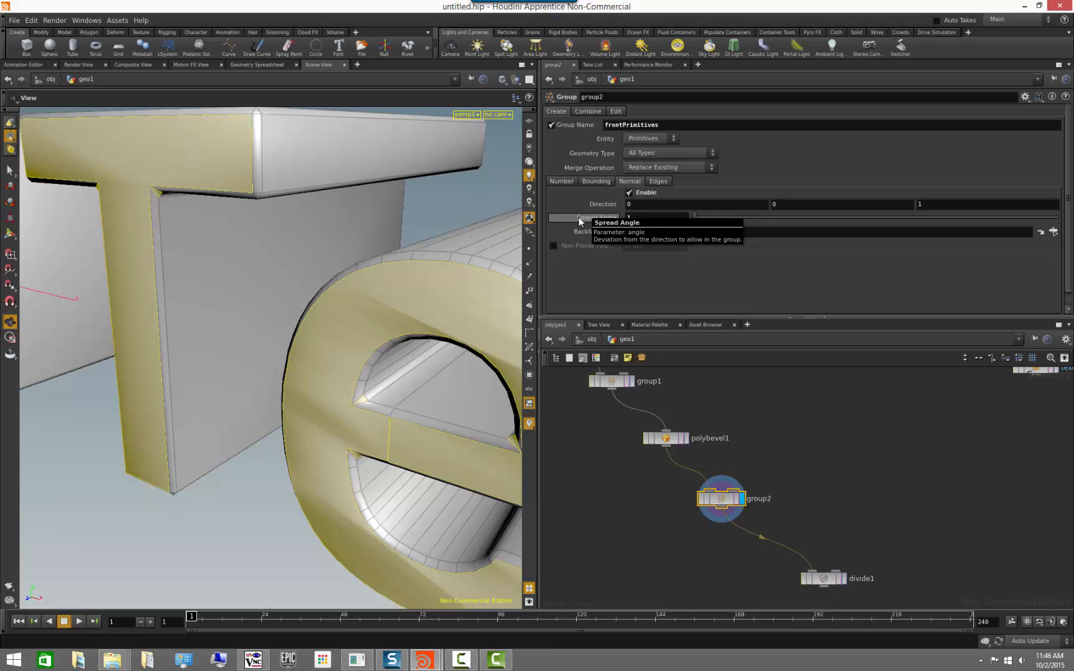
# Display the divide1 node, restrict its division to the frontPrimitives group and inspect the triangulated letter fronts.
pyautogui.moveTo(325, 442); pyautogui.dragTo(350, 381)
pyautogui.moveTo(284, 415); pyautogui.dragTo(547, 444)
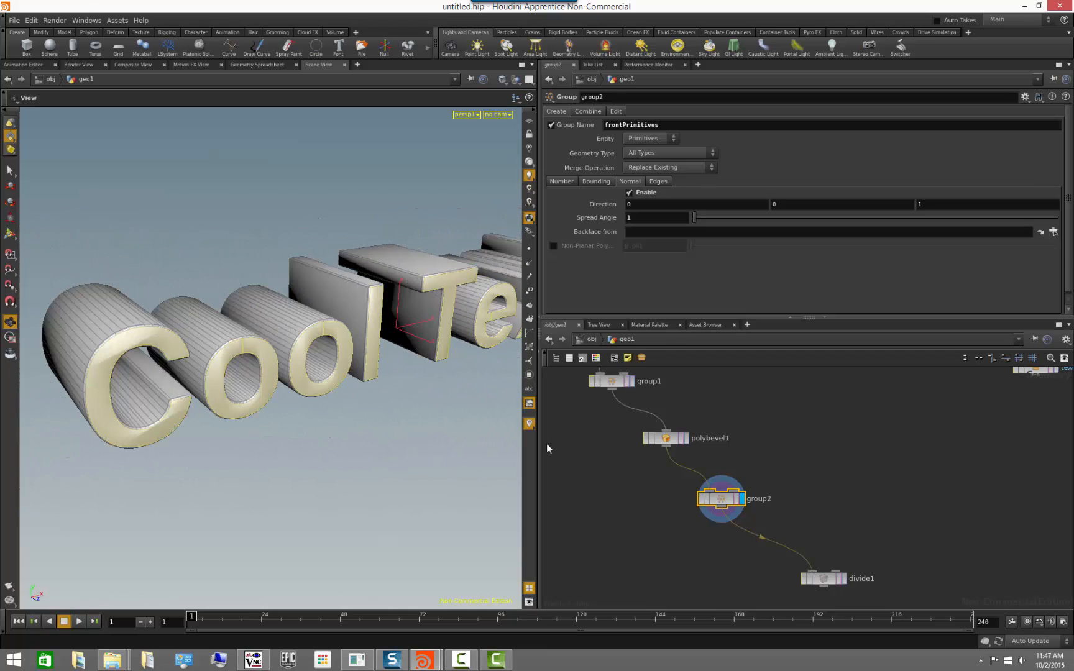
pyautogui.click(898, 526)
pyautogui.moveTo(868, 539); pyautogui.dragTo(828, 487, button='middle')
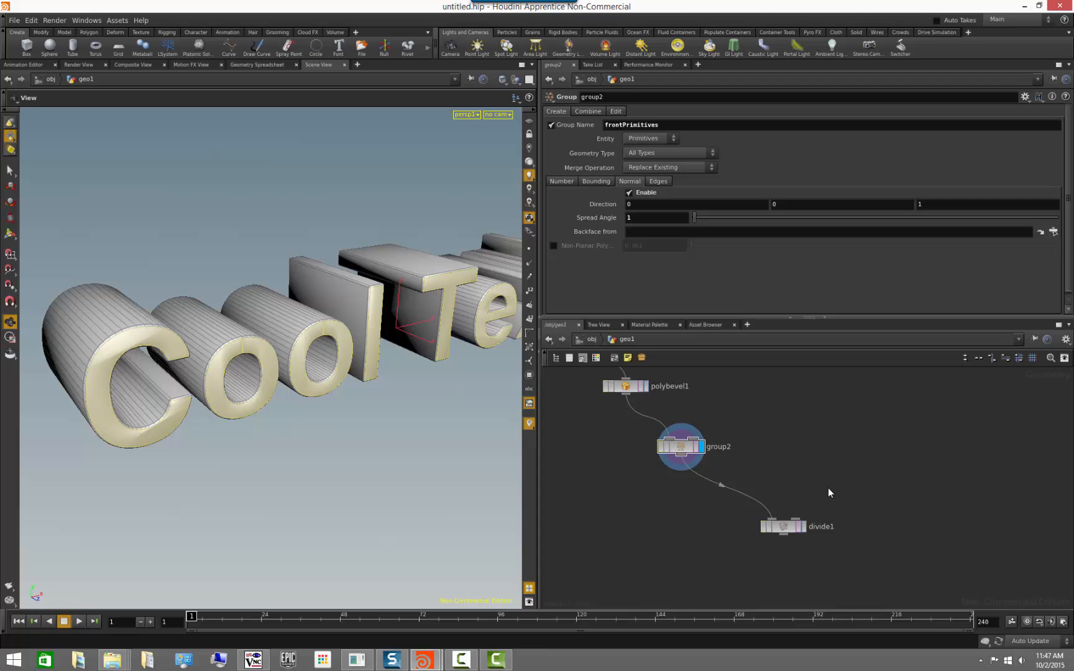
pyautogui.click(803, 526)
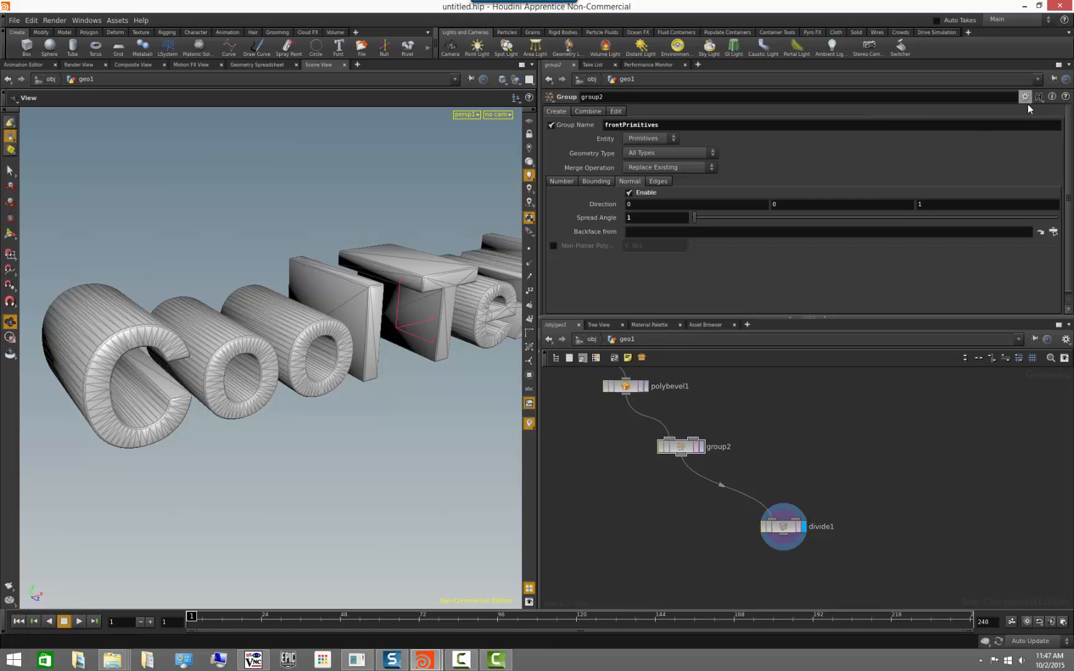
pyautogui.click(784, 528)
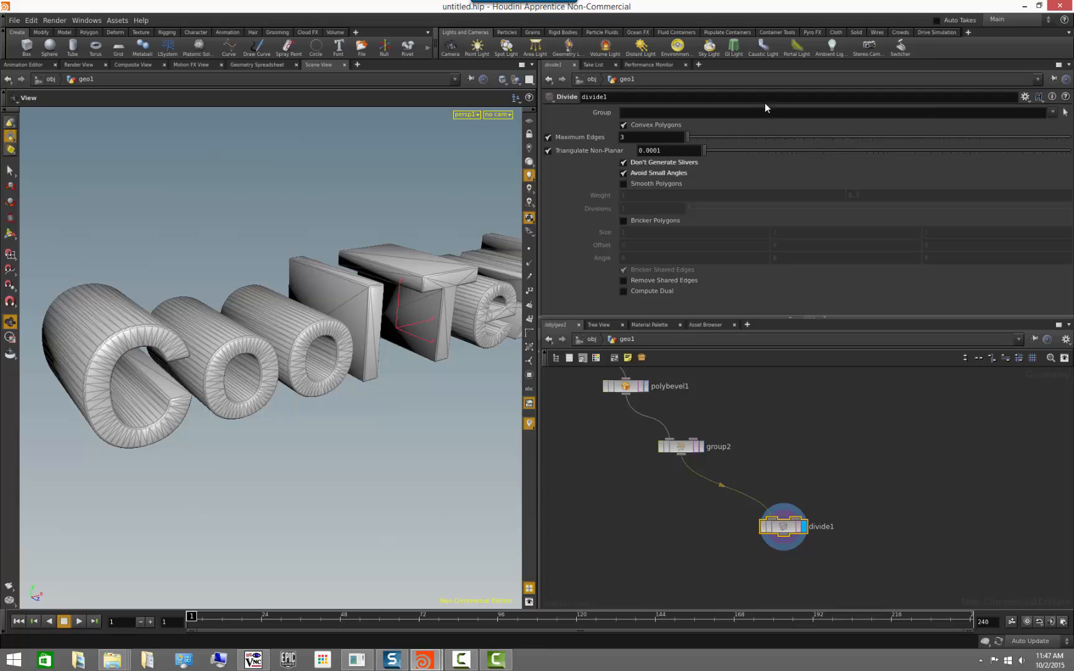
pyautogui.click(1052, 111)
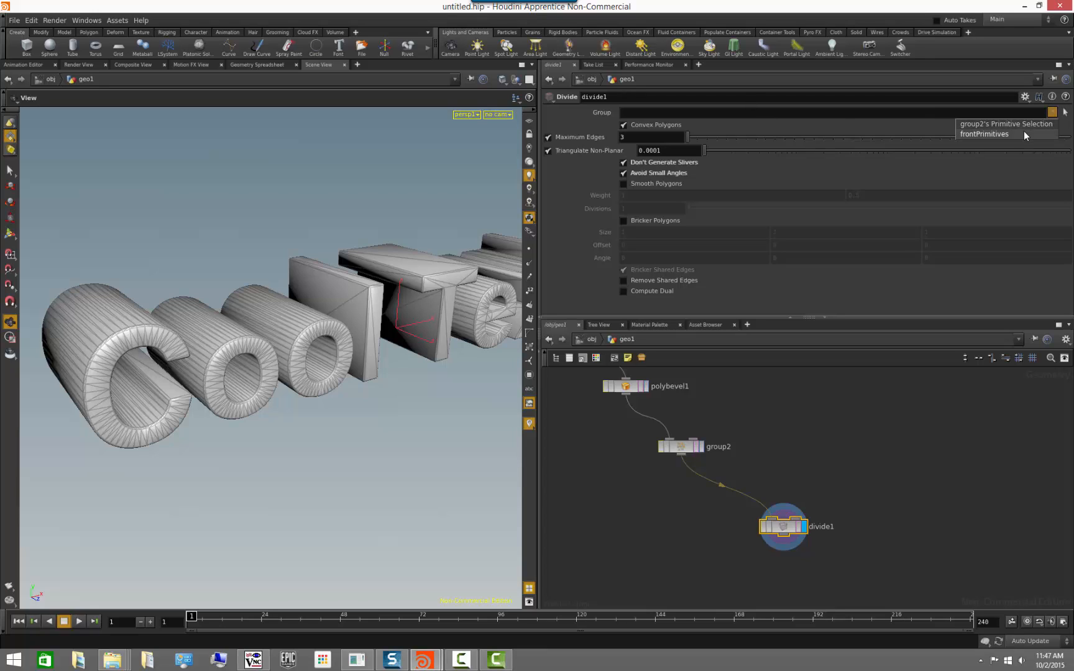
pyautogui.click(1023, 131)
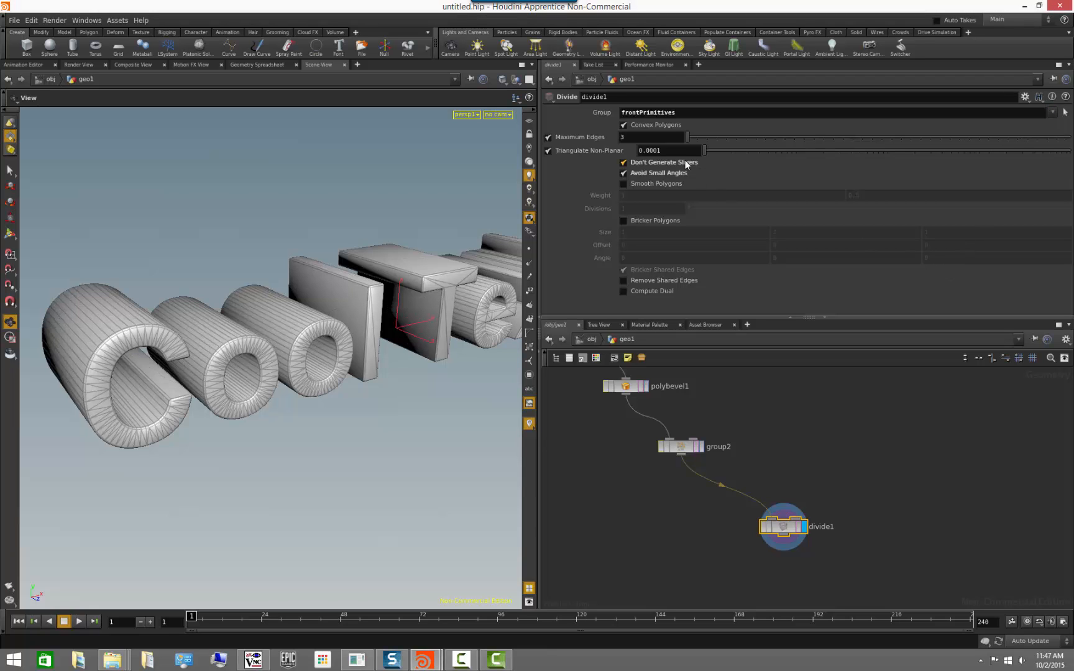
pyautogui.moveTo(283, 416); pyautogui.dragTo(215, 418)
pyautogui.moveTo(273, 413); pyautogui.dragTo(292, 429)
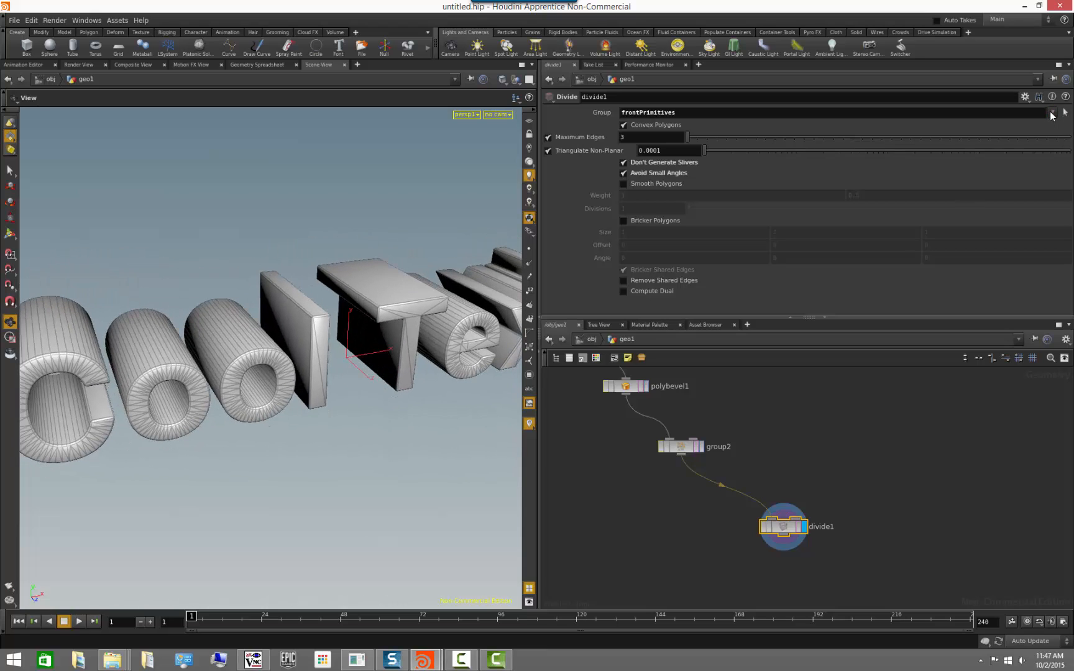
# Clear the divide node's group and enter the wildcard pattern frontPri* instead.
pyautogui.click(1052, 113)
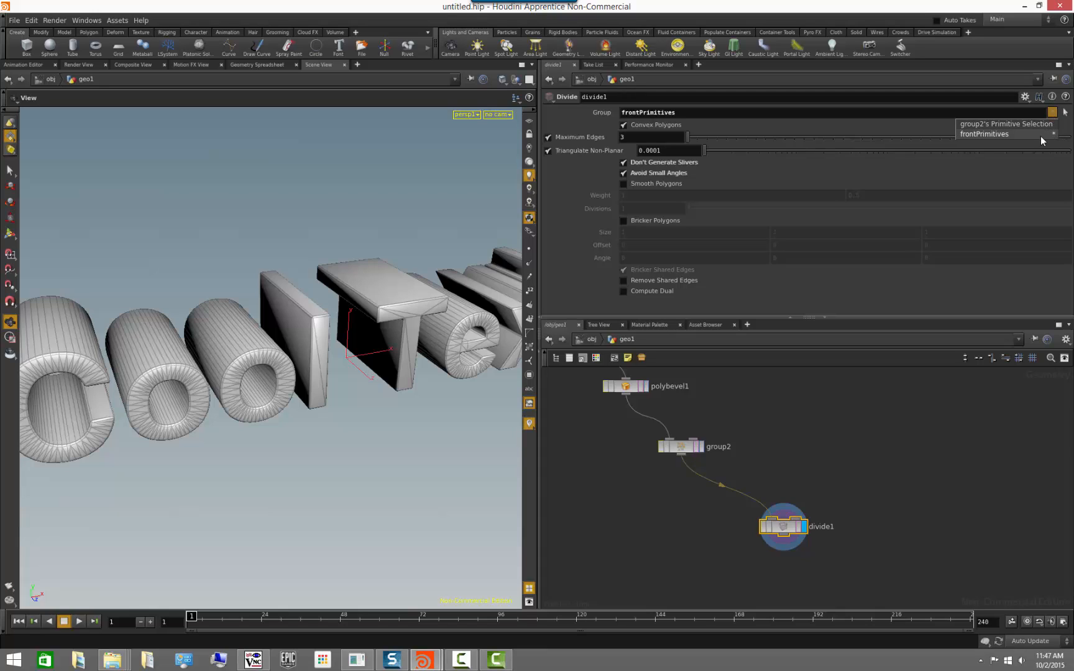
pyautogui.click(1001, 135)
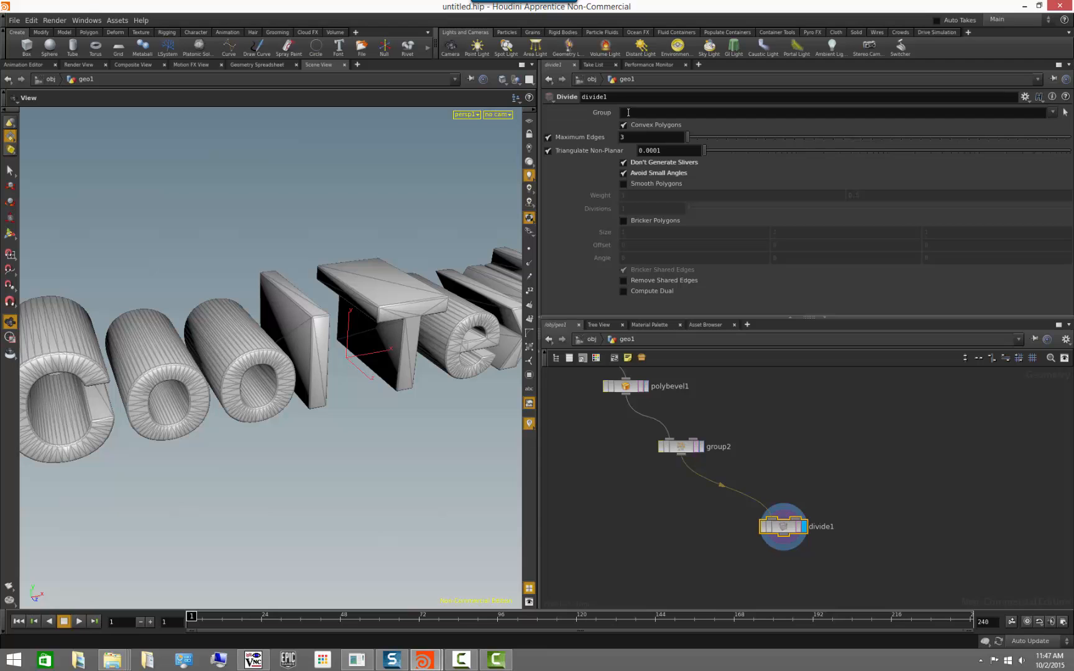
pyautogui.moveTo(358, 410); pyautogui.dragTo(398, 402)
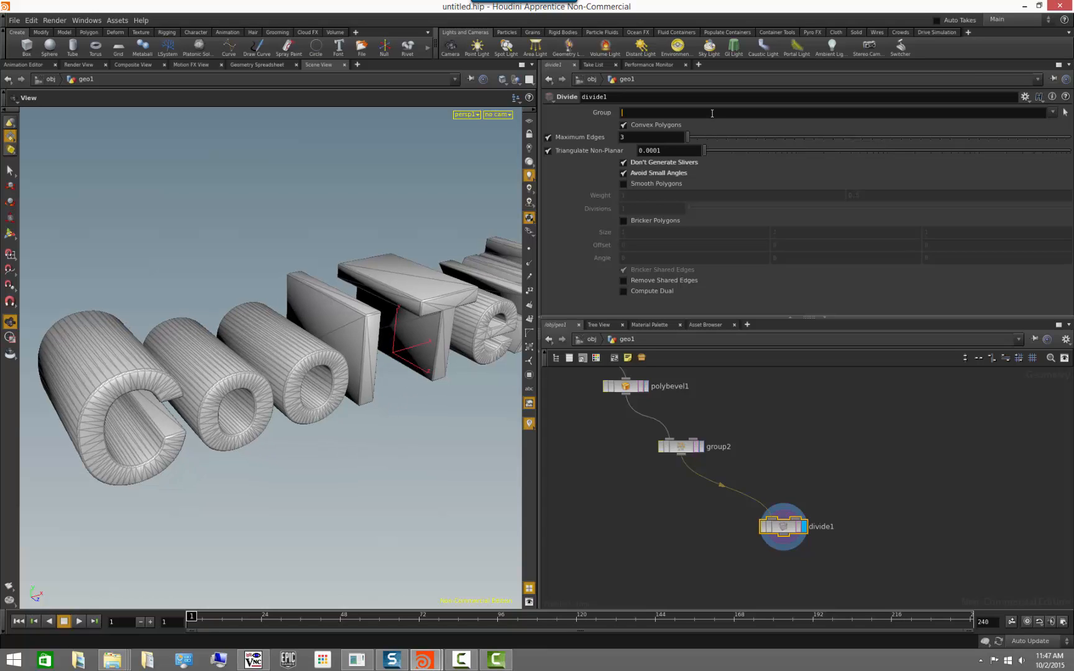
pyautogui.write('frontPri*')
pyautogui.press('Return')
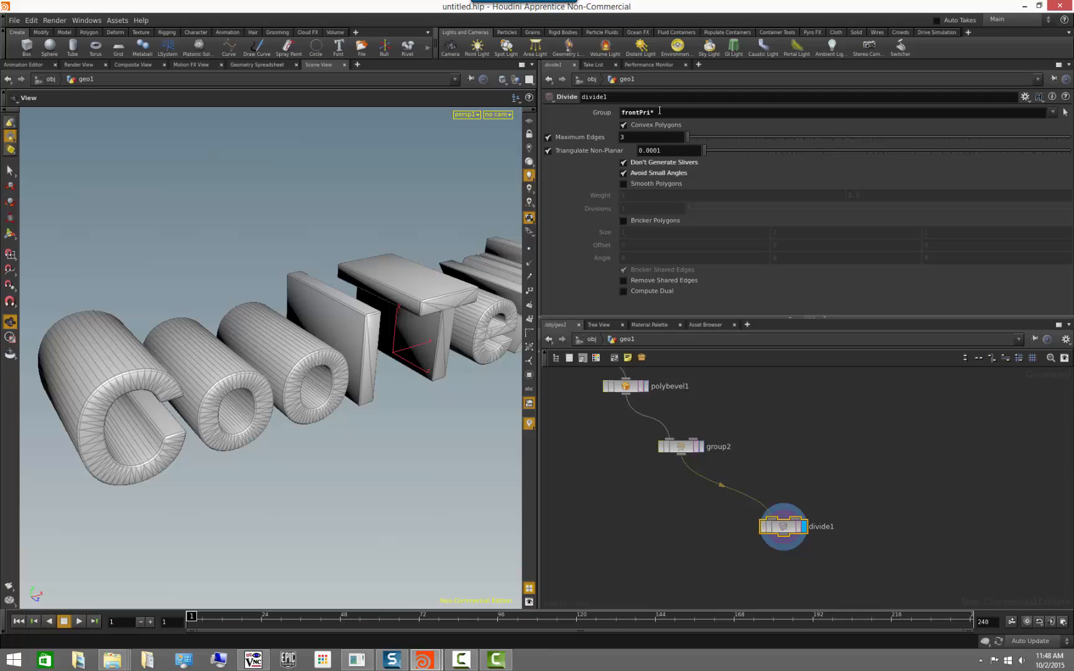
# Try group2's primitive selection in place of the wildcard pattern, and clear the divide node's group again.
pyautogui.moveTo(668, 112); pyautogui.dragTo(576, 112)
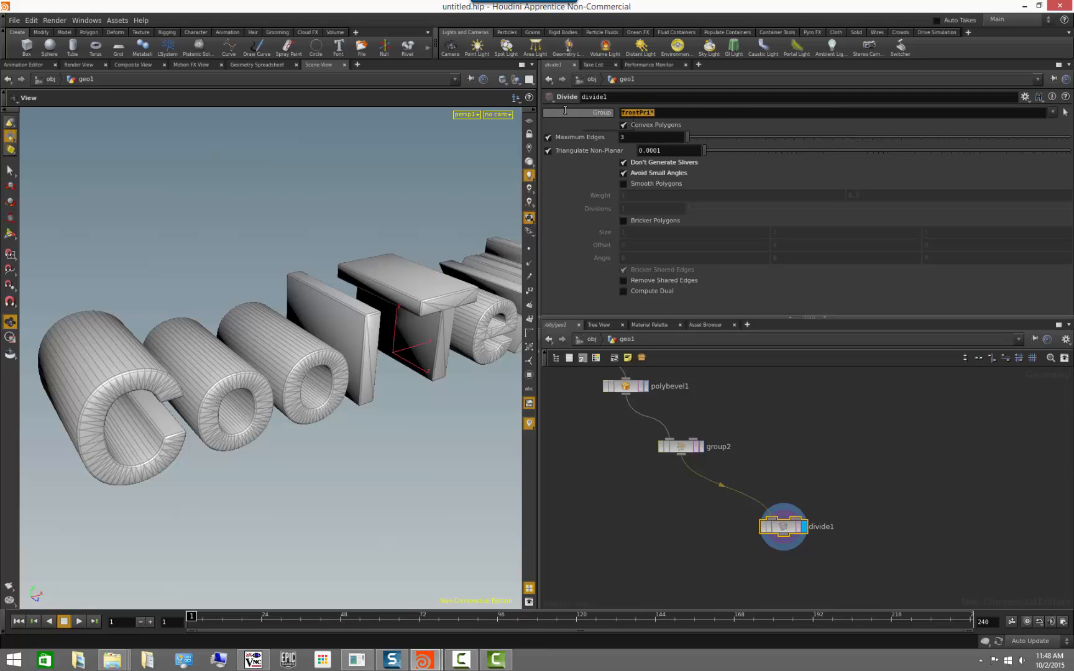
pyautogui.press('BackSpace')
pyautogui.press('Return')
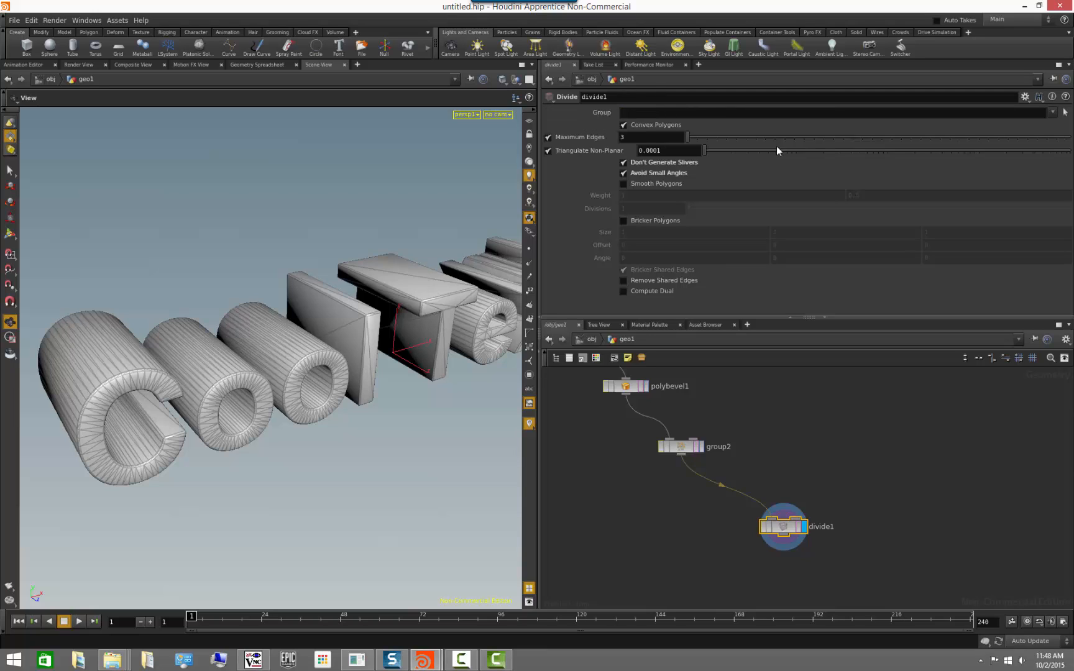
pyautogui.click(1051, 117)
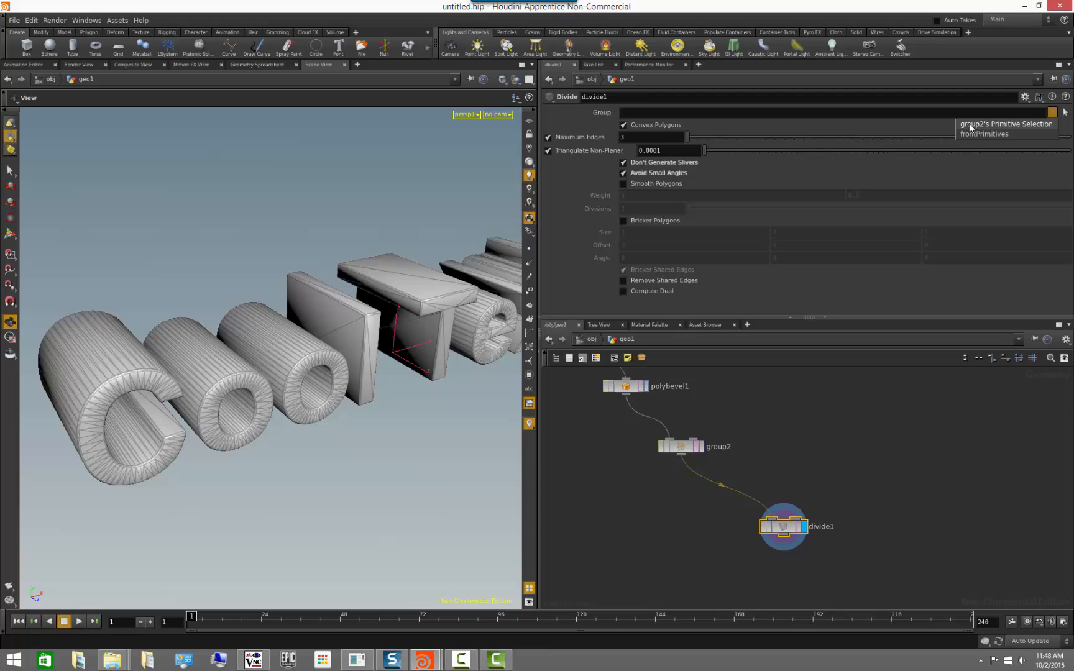
pyautogui.click(1003, 124)
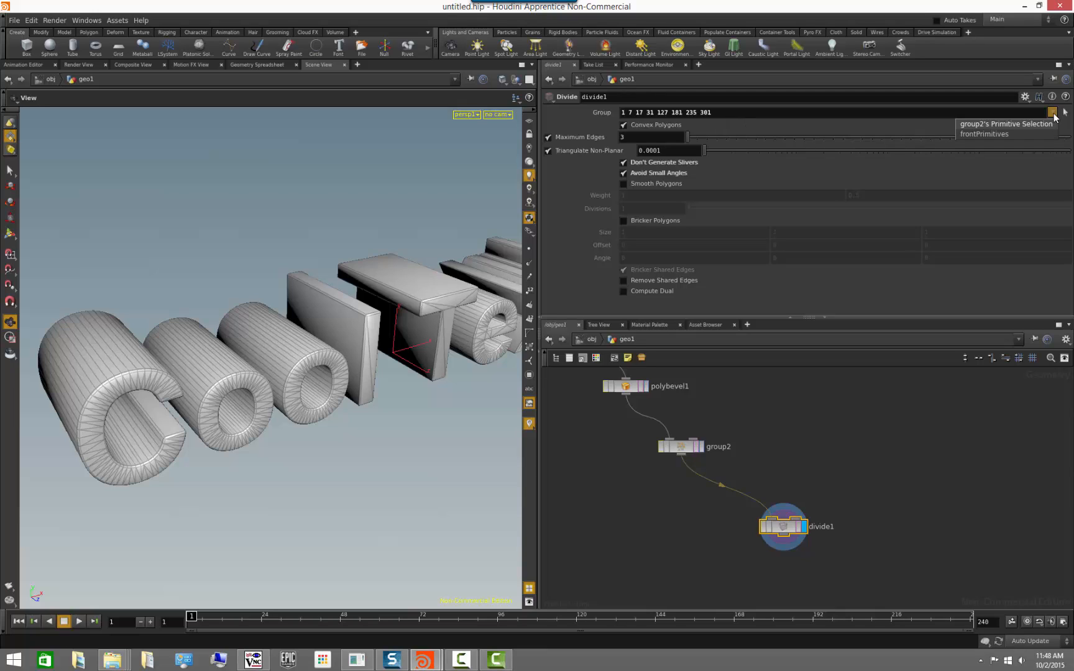
pyautogui.click(625, 112)
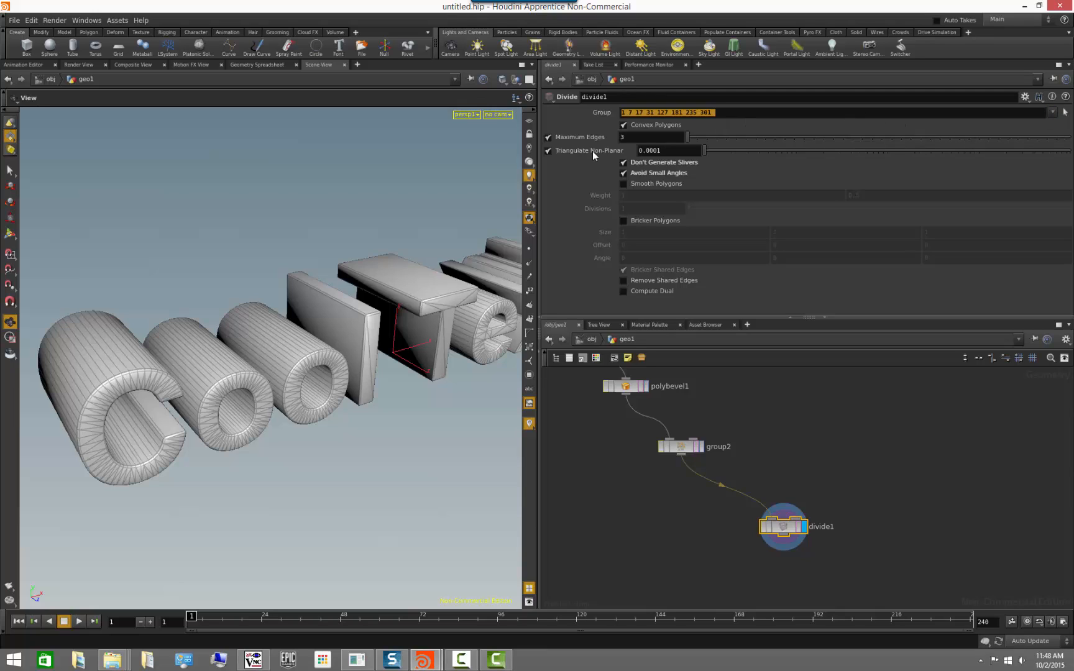
pyautogui.press('BackSpace')
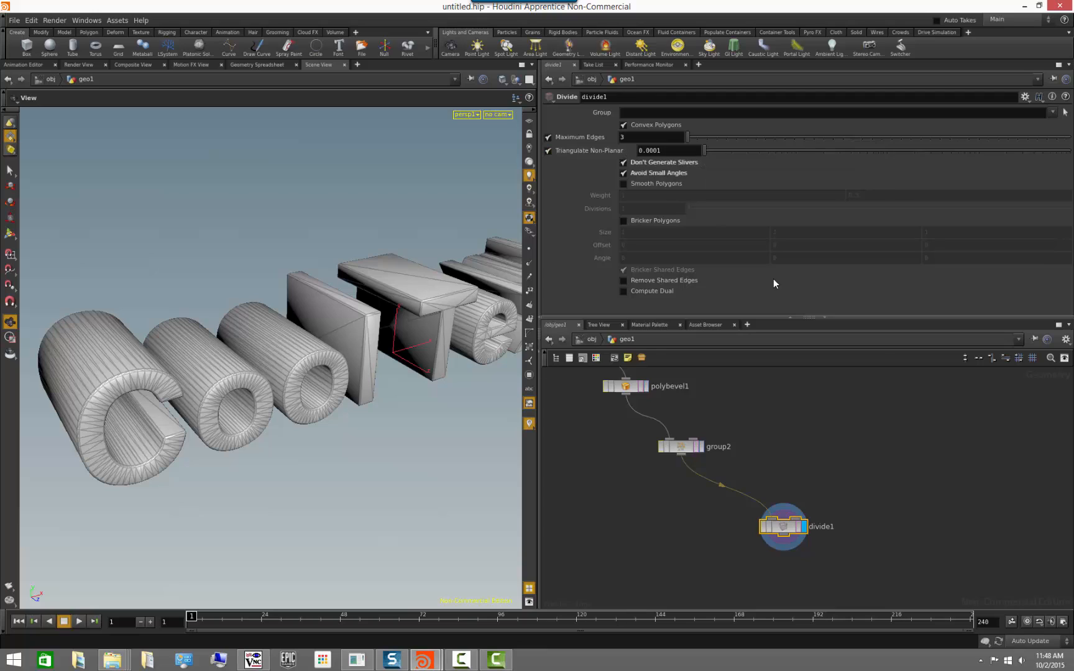
# Choose frontPrimitives again as the divide node's group and look over the letter fronts.
pyautogui.click(1052, 112)
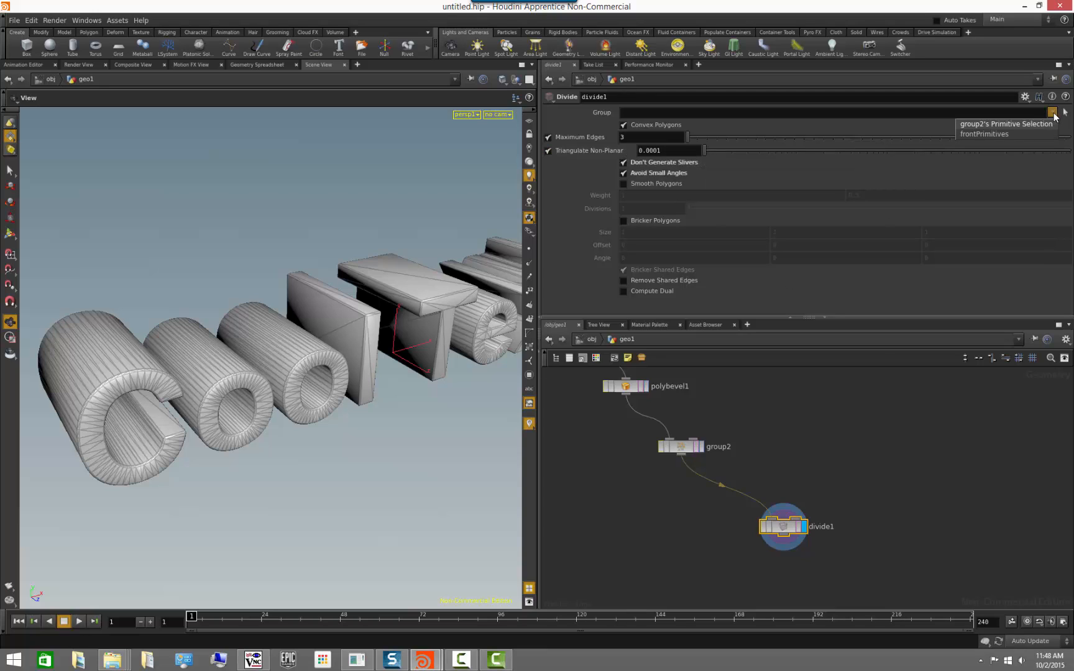
pyautogui.click(1007, 133)
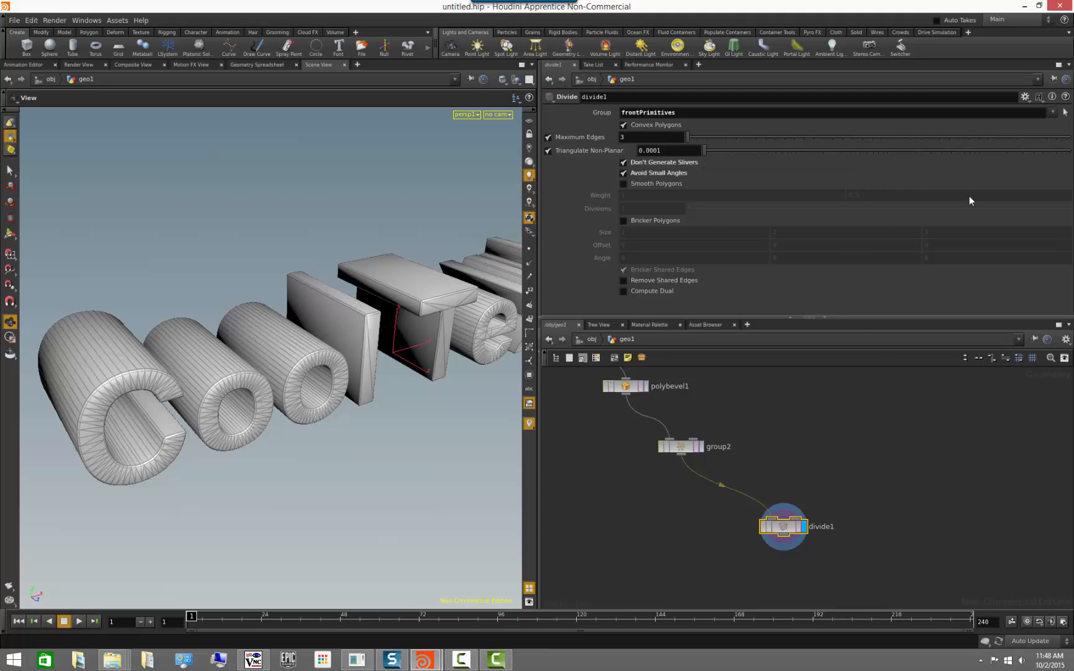
pyautogui.moveTo(232, 462)
pyautogui.mouseDown()
pyautogui.moveTo(282, 468)
pyautogui.moveTo(140, 453)
pyautogui.moveTo(220, 468)
pyautogui.moveTo(237, 460)
pyautogui.mouseUp()
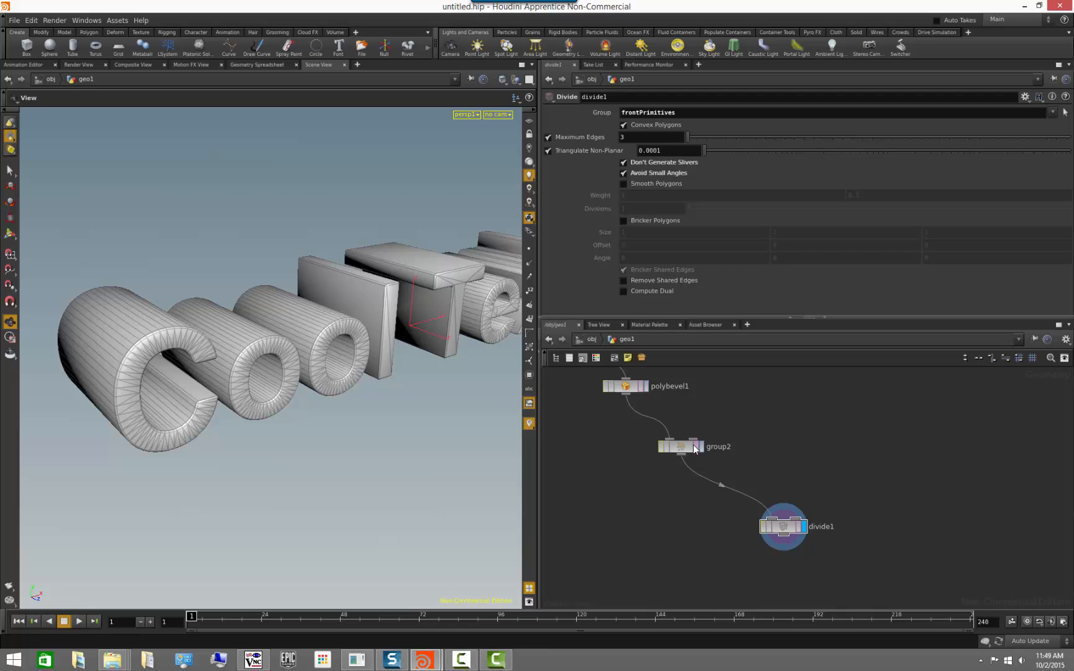
# Rename the group created by the group2 node to frontPolys.
pyautogui.click(689, 446)
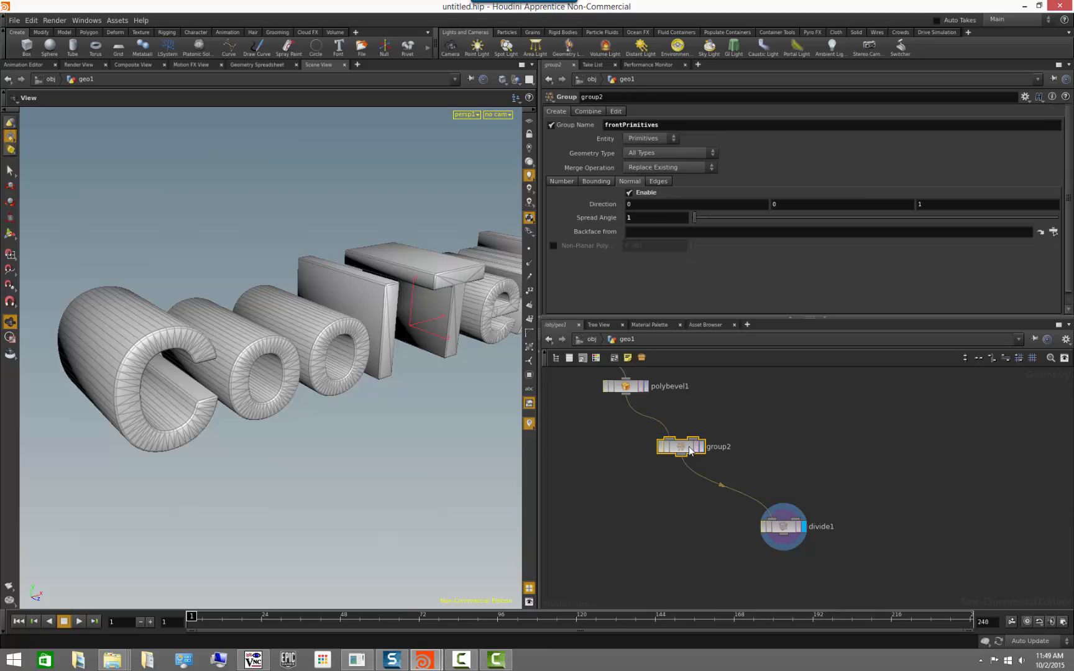
pyautogui.moveTo(627, 124); pyautogui.dragTo(716, 131)
pyautogui.write('olys')
pyautogui.press('Return')
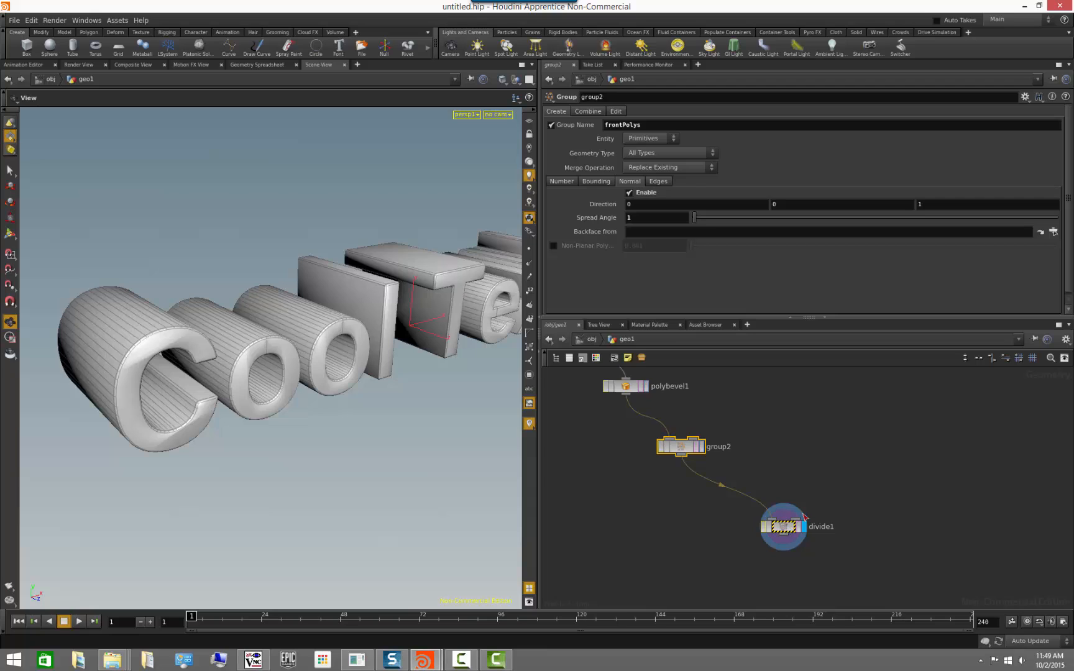
# Examine the divide1 node's information for its primitive groups and warning.
pyautogui.moveTo(807, 478); pyautogui.dragTo(789, 437, button='middle')
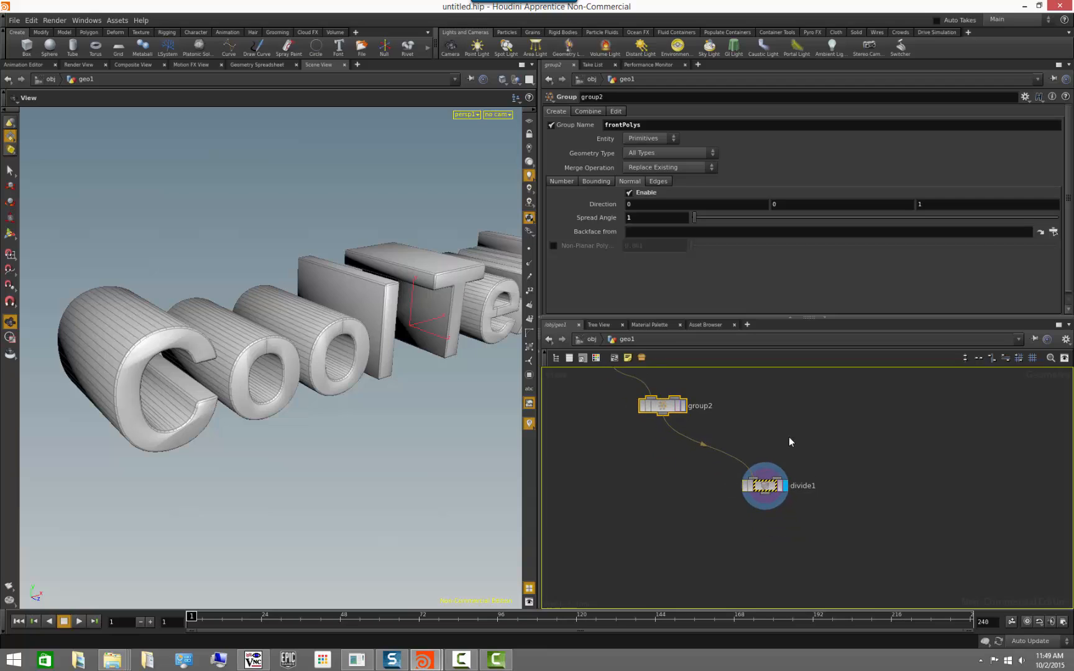
pyautogui.middleClick(770, 489)
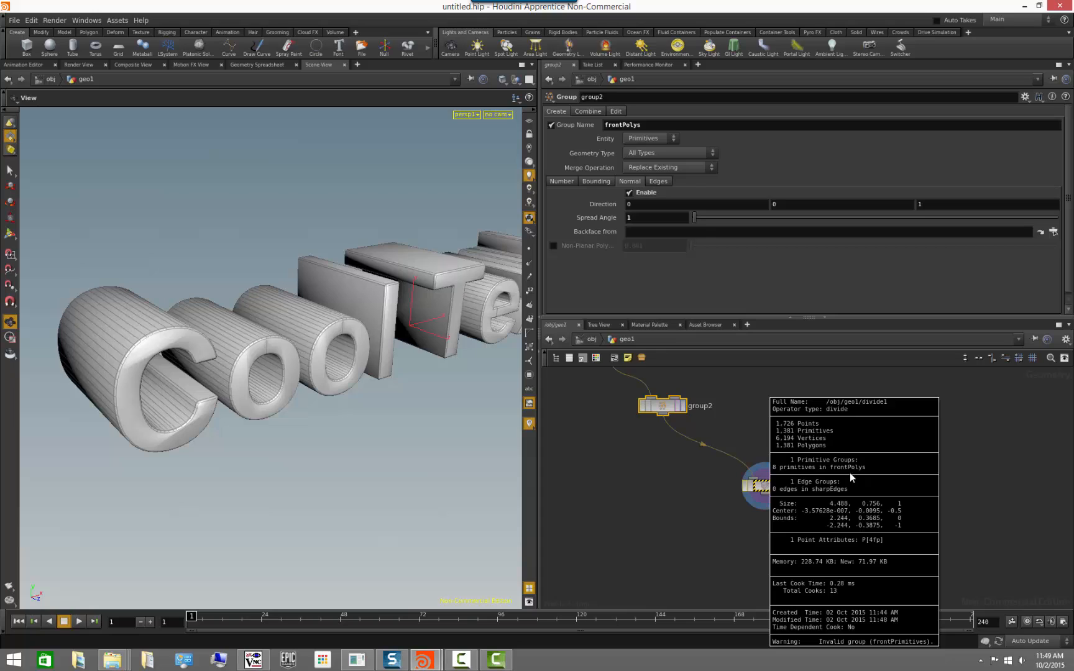
pyautogui.click(752, 529)
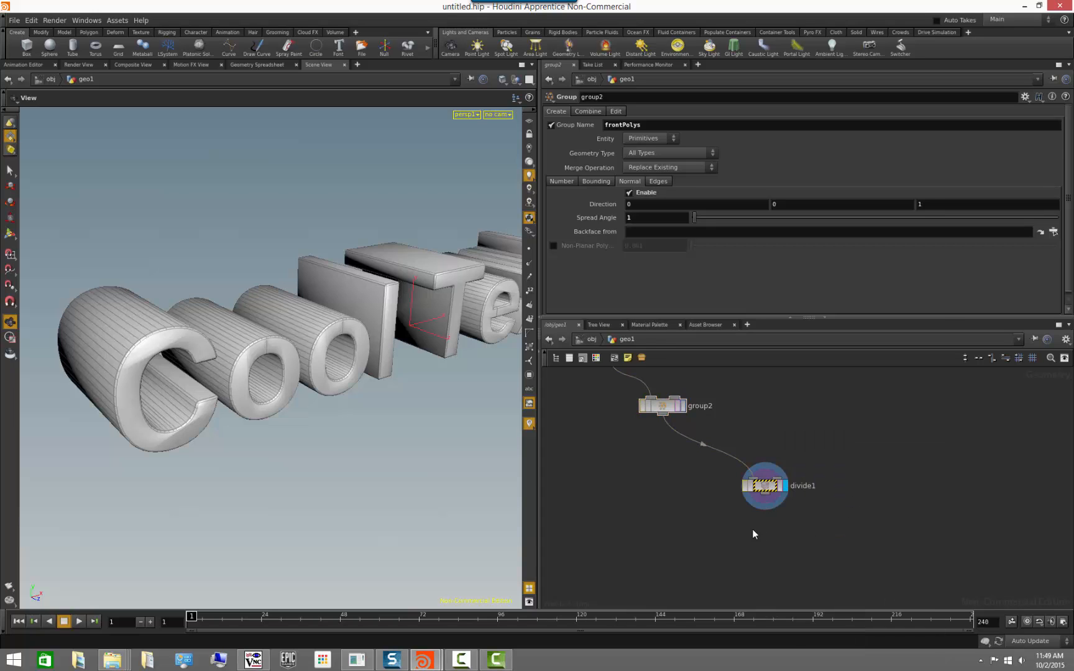
# Try the wildcard pattern front* as the divide1 node's group, and undo that change.
pyautogui.moveTo(641, 464); pyautogui.dragTo(647, 489, button='middle')
pyautogui.click(769, 509)
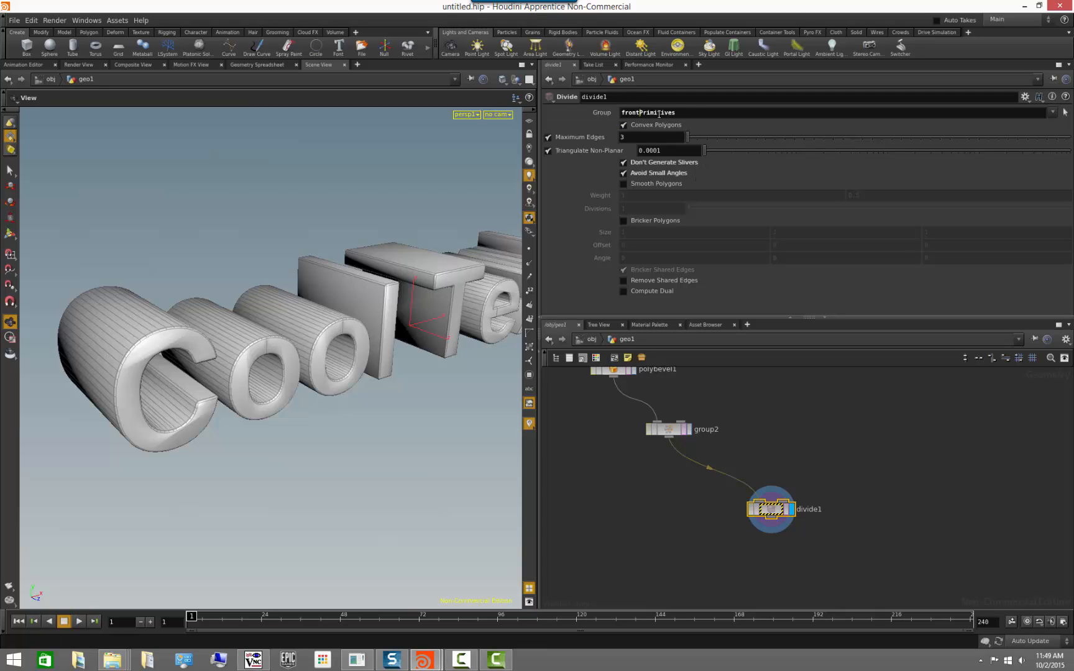
pyautogui.moveTo(641, 112); pyautogui.dragTo(769, 116)
pyautogui.write('*')
pyautogui.press('Return')
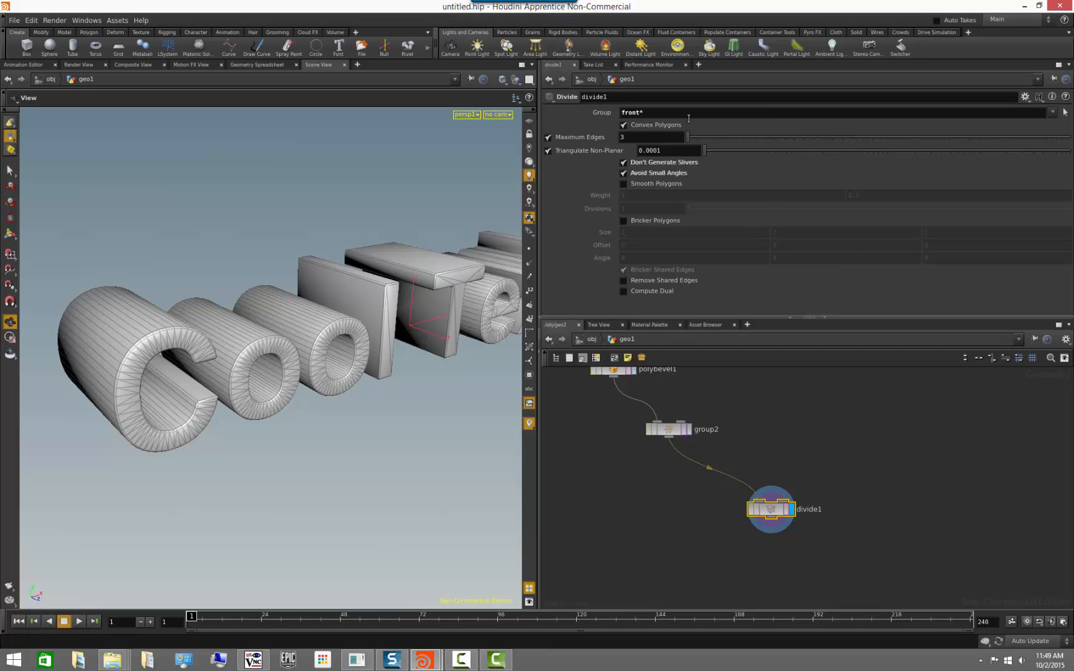
pyautogui.hotkey('ctrl', 'z')
# Copy group2's group name parameter into divide1's group as a relative reference, and check the reference's evaluated value.
pyautogui.click(676, 429)
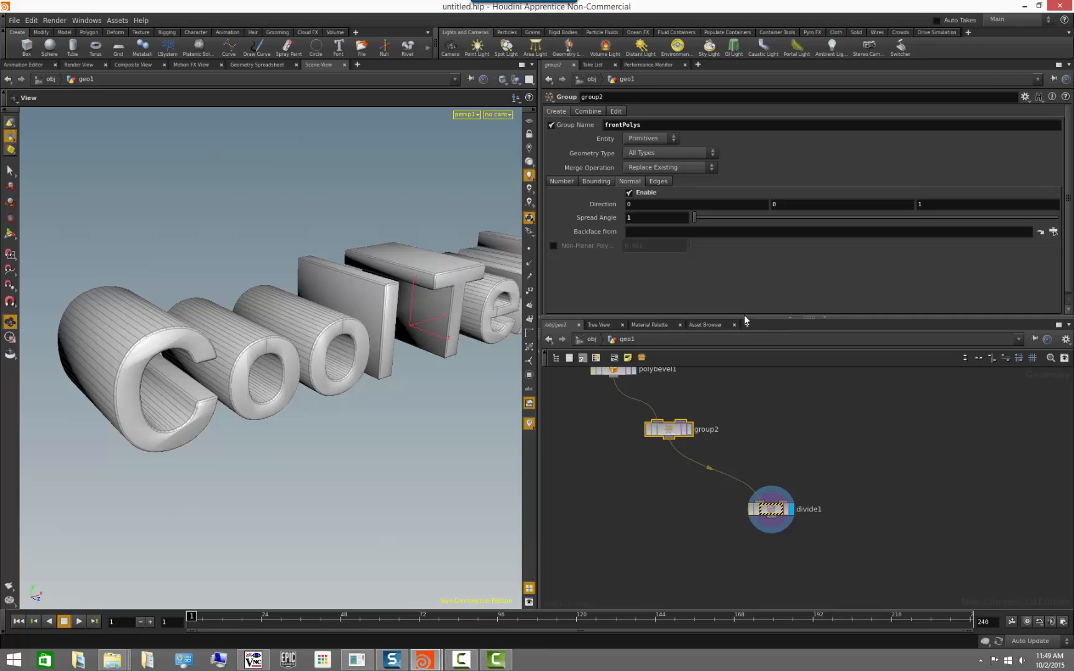
pyautogui.rightClick(587, 126)
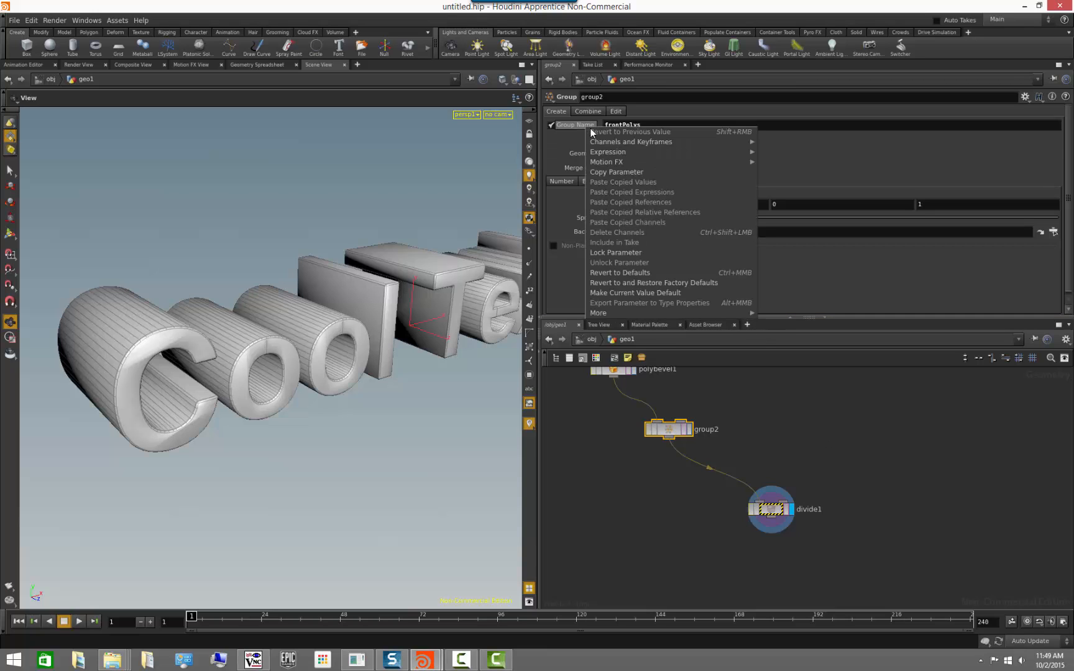
pyautogui.click(628, 170)
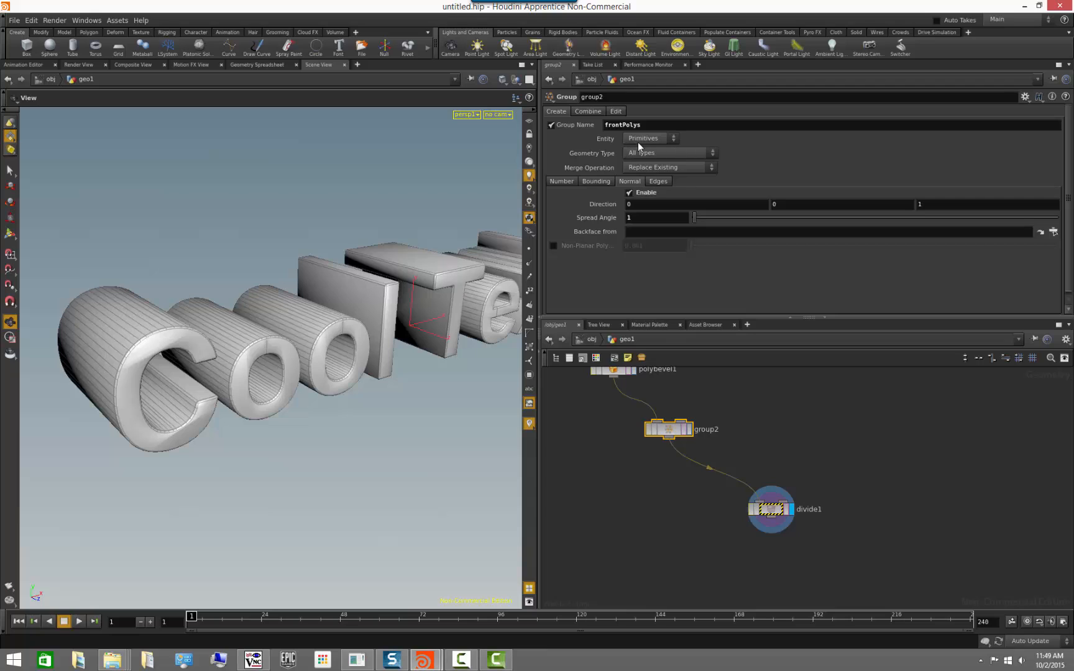
pyautogui.click(771, 509)
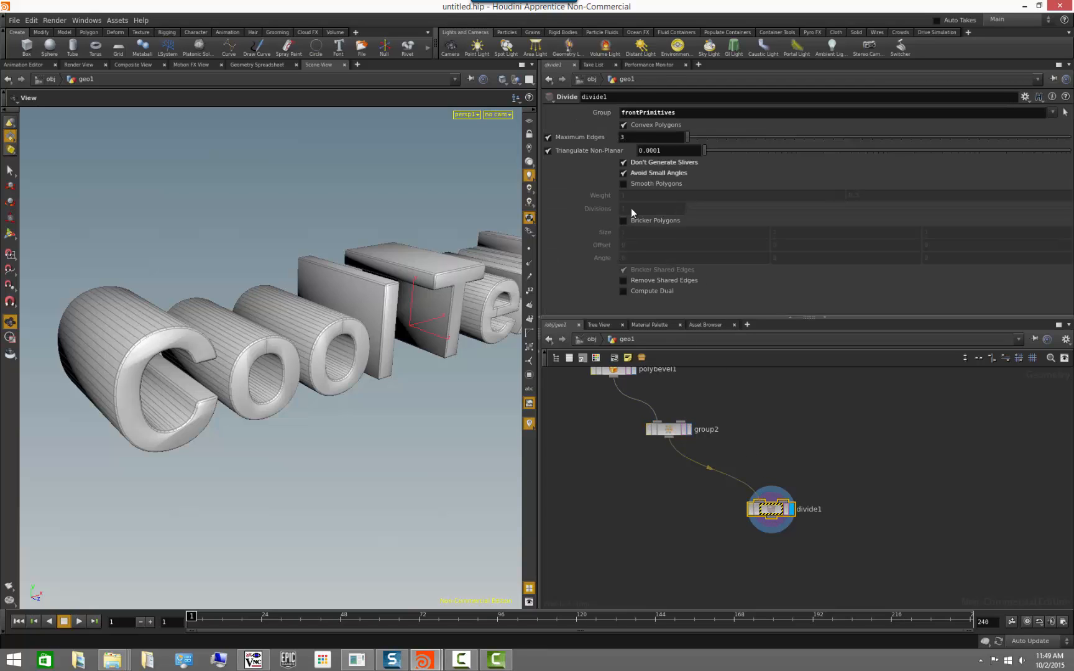
pyautogui.rightClick(602, 113)
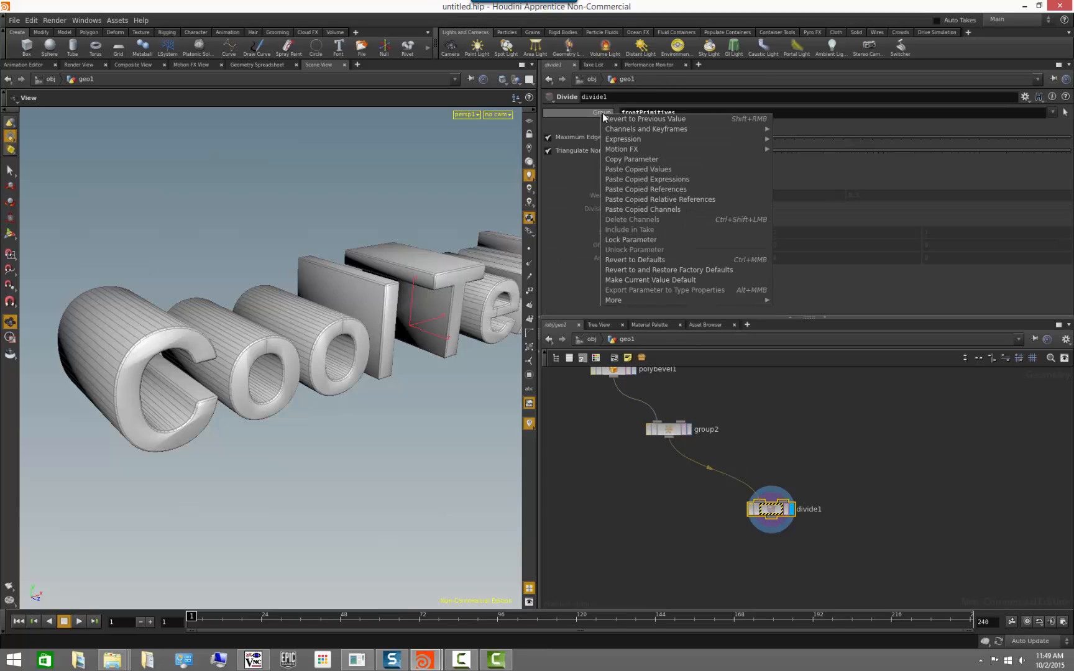
pyautogui.click(685, 200)
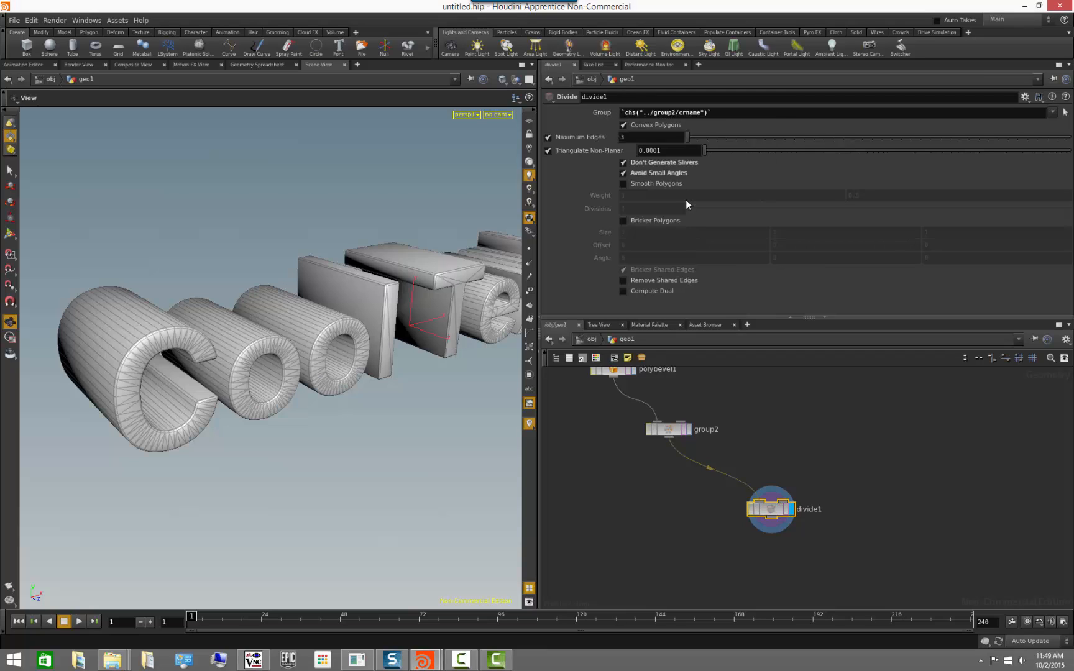
pyautogui.click(606, 114)
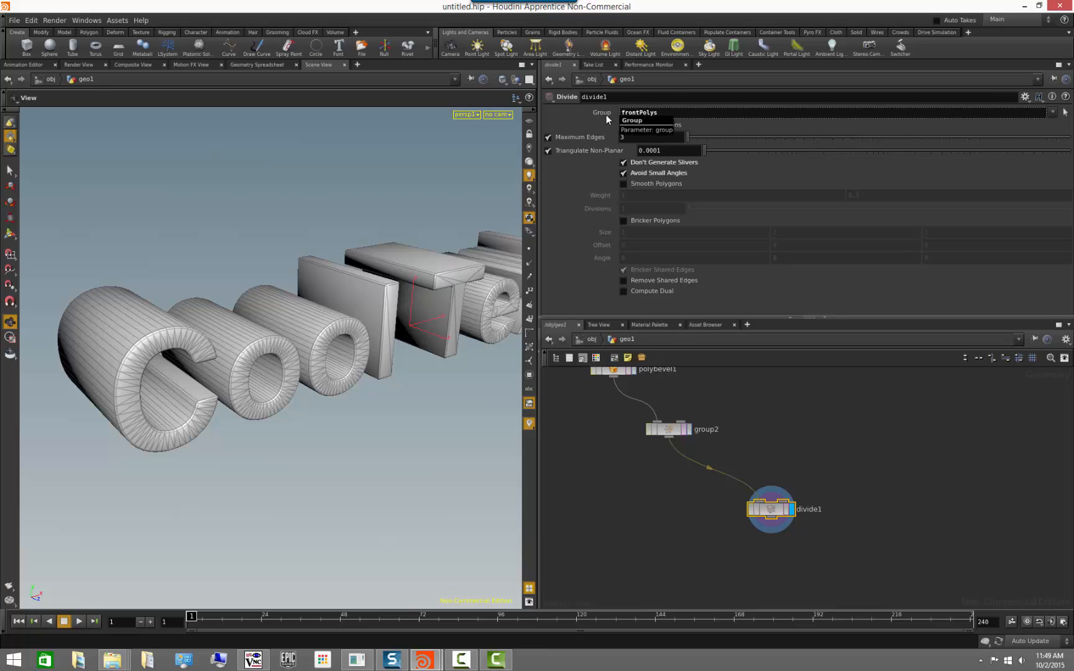
pyautogui.click(606, 114)
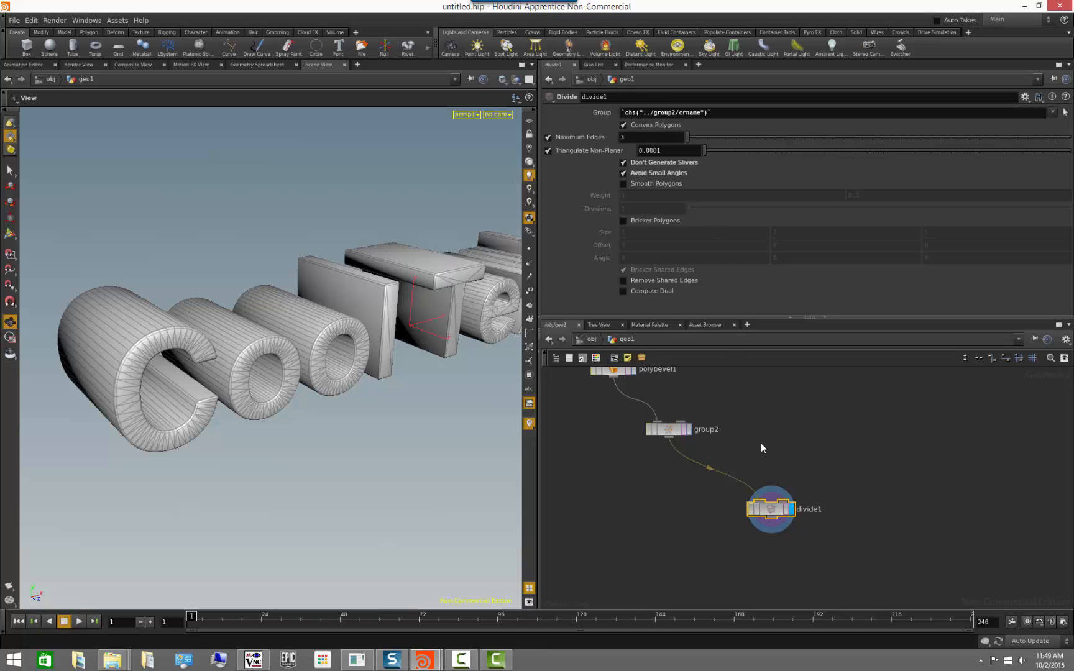
# Rename the group created by the group2 node to frontPrims and check the divide1 node's linked result on the text's front faces.
pyautogui.click(668, 429)
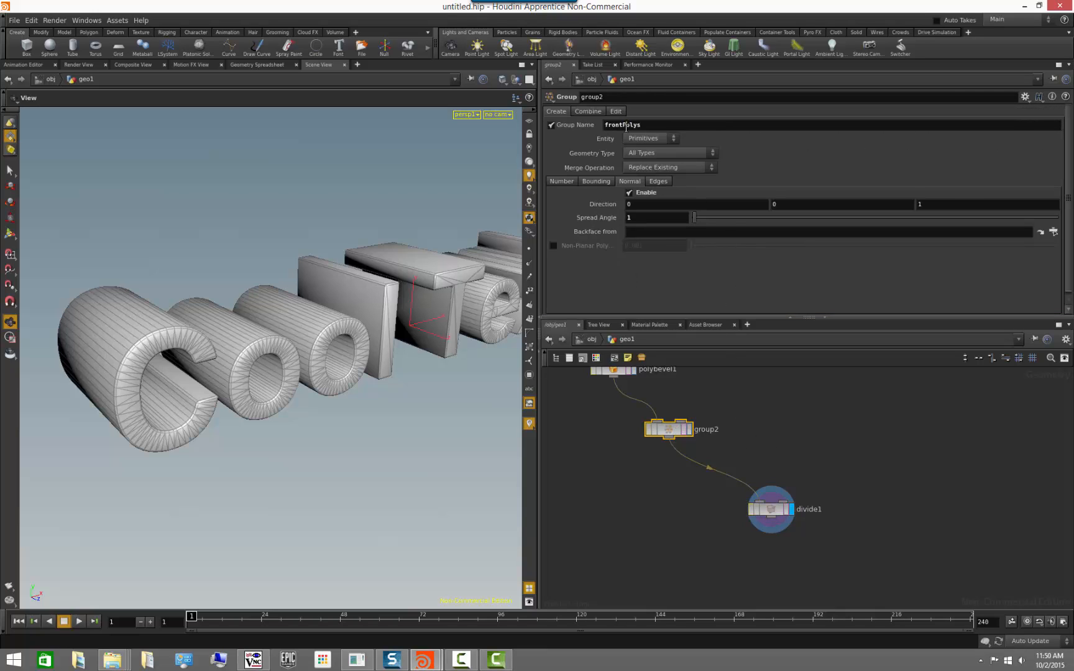
pyautogui.moveTo(626, 125); pyautogui.dragTo(700, 126)
pyautogui.write('Prims')
pyautogui.click(778, 513)
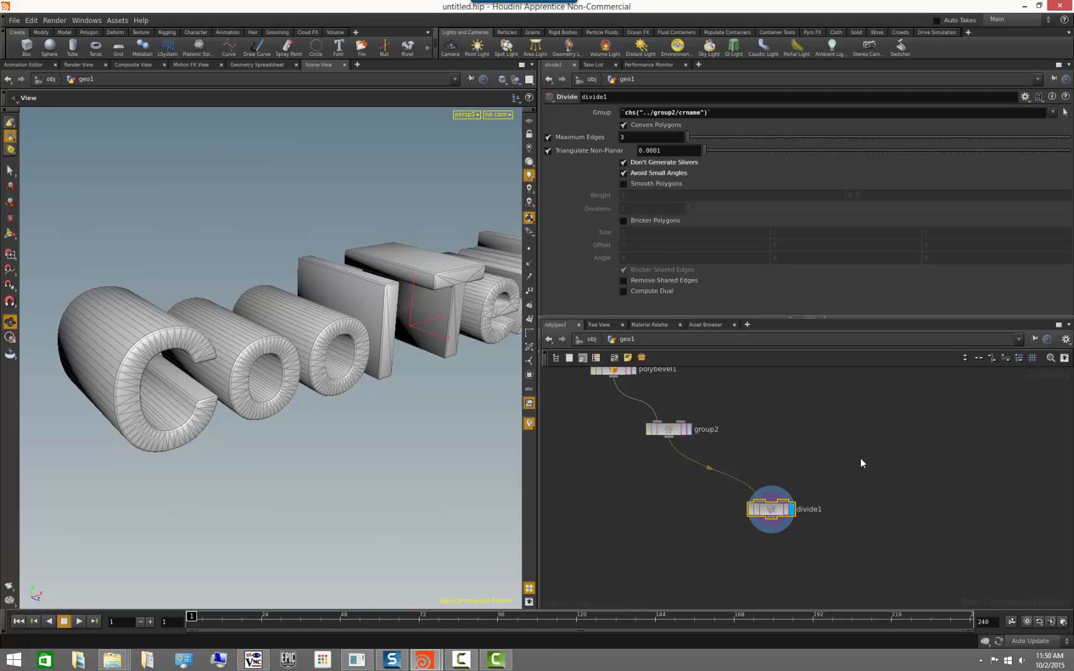
pyautogui.moveTo(367, 422); pyautogui.dragTo(218, 417, button='right')
pyautogui.moveTo(218, 417); pyautogui.dragTo(241, 396)
pyautogui.moveTo(292, 417); pyautogui.dragTo(376, 408, button='right')
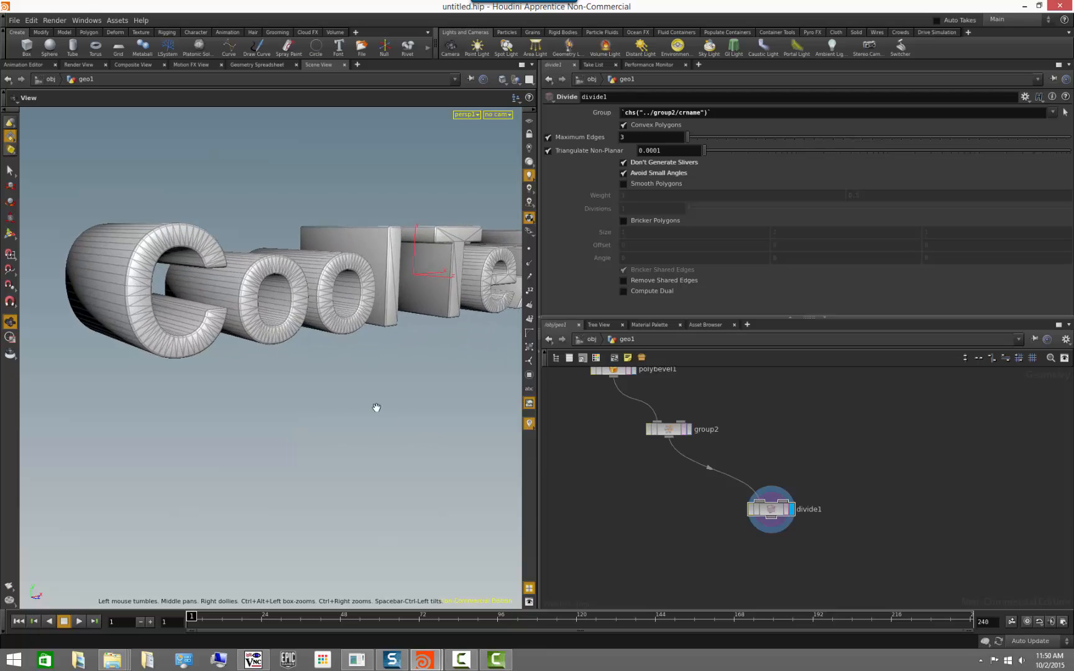
pyautogui.moveTo(377, 408); pyautogui.dragTo(310, 481)
pyautogui.moveTo(894, 509); pyautogui.dragTo(881, 464, button='middle')
pyautogui.moveTo(226, 482); pyautogui.dragTo(240, 473)
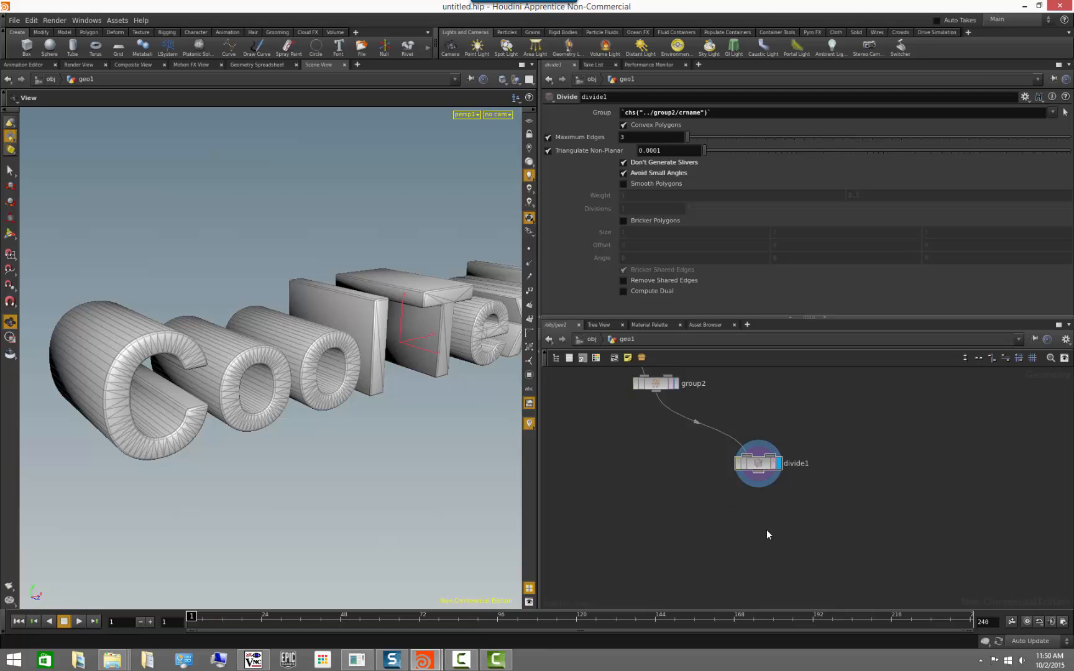
# Add a Color node wired to the output of divide1 and make it the displayed node.
pyautogui.moveTo(783, 531); pyautogui.dragTo(769, 515, button='middle')
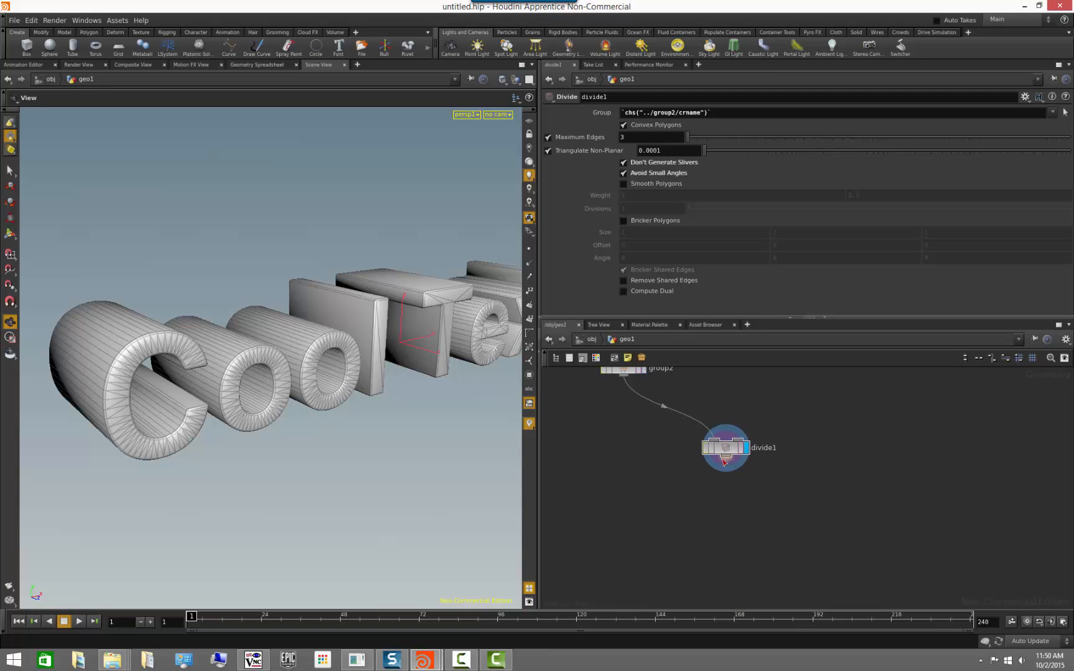
pyautogui.moveTo(724, 460); pyautogui.dragTo(787, 500)
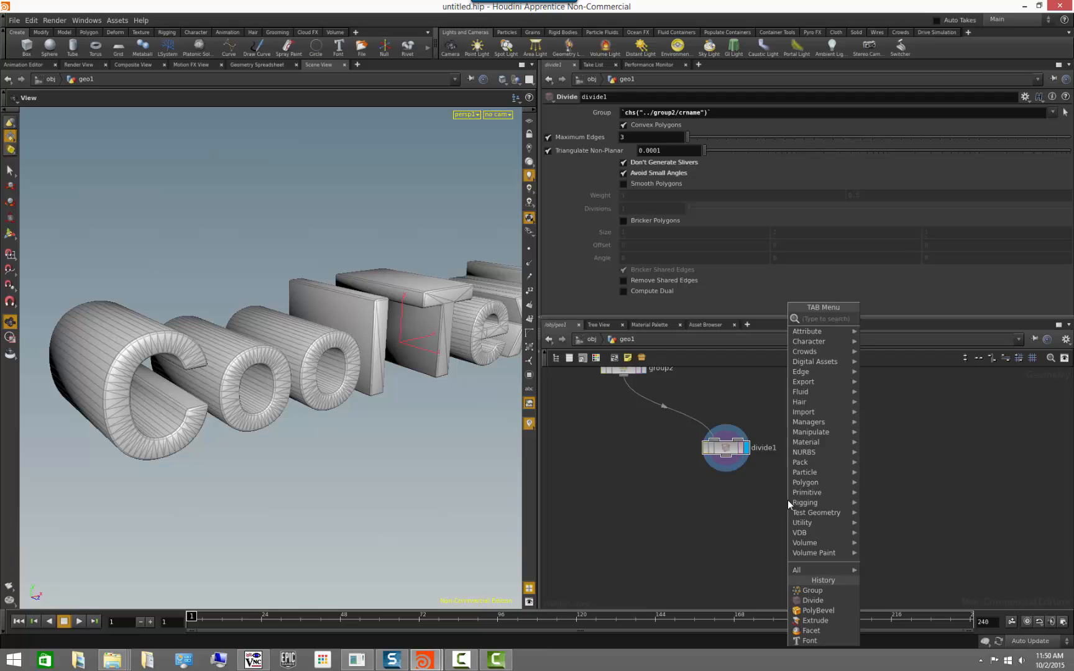
pyautogui.write('color')
pyautogui.press('Return')
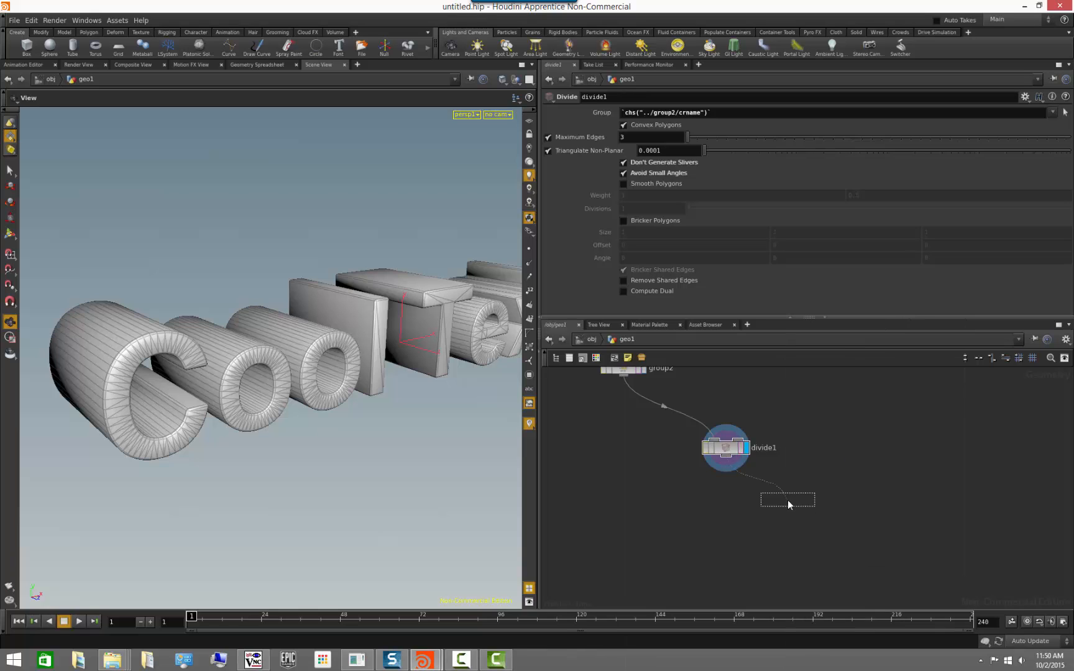
pyautogui.click(788, 500)
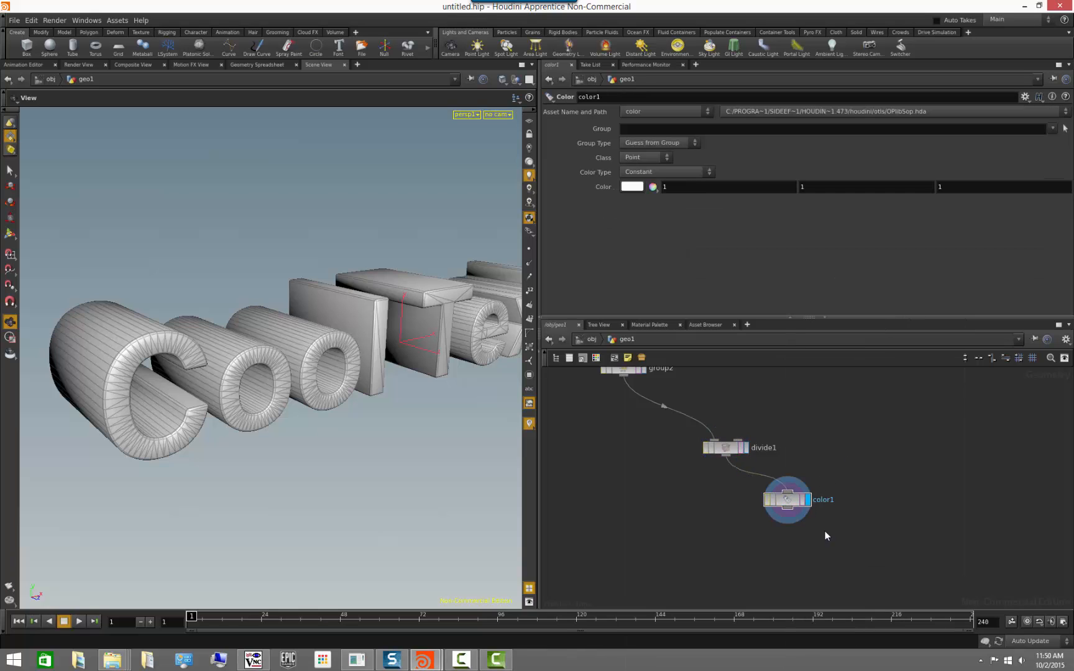
# Restrict the color1 node to the frontPrims group and set its colour to purple with values 0.364, 0.245, 0.5.
pyautogui.click(1053, 129)
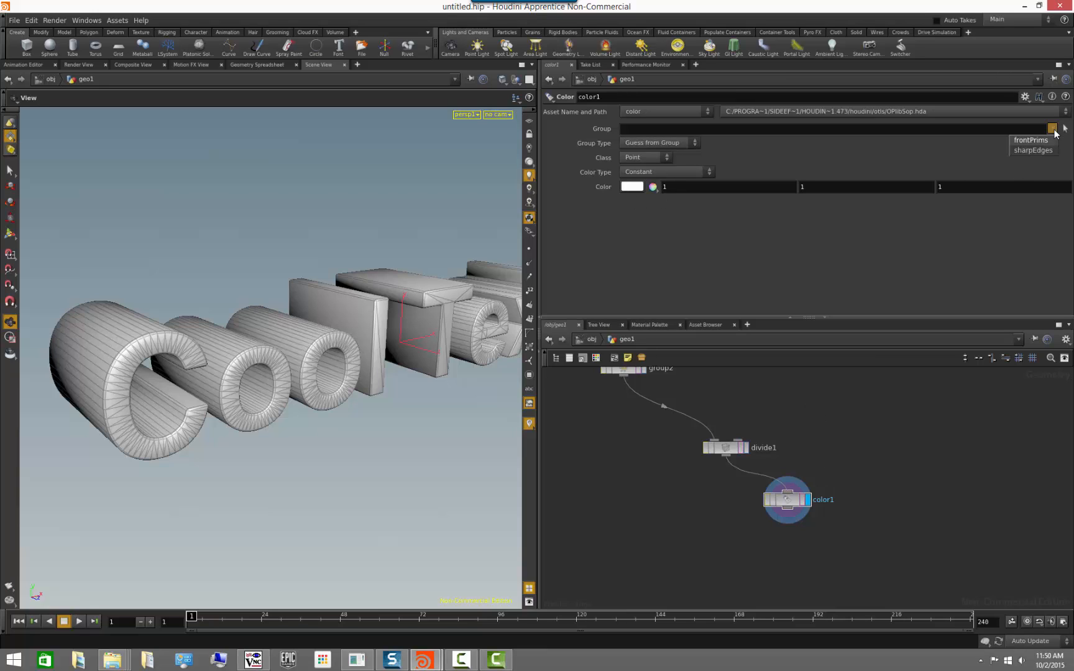
pyautogui.click(1032, 141)
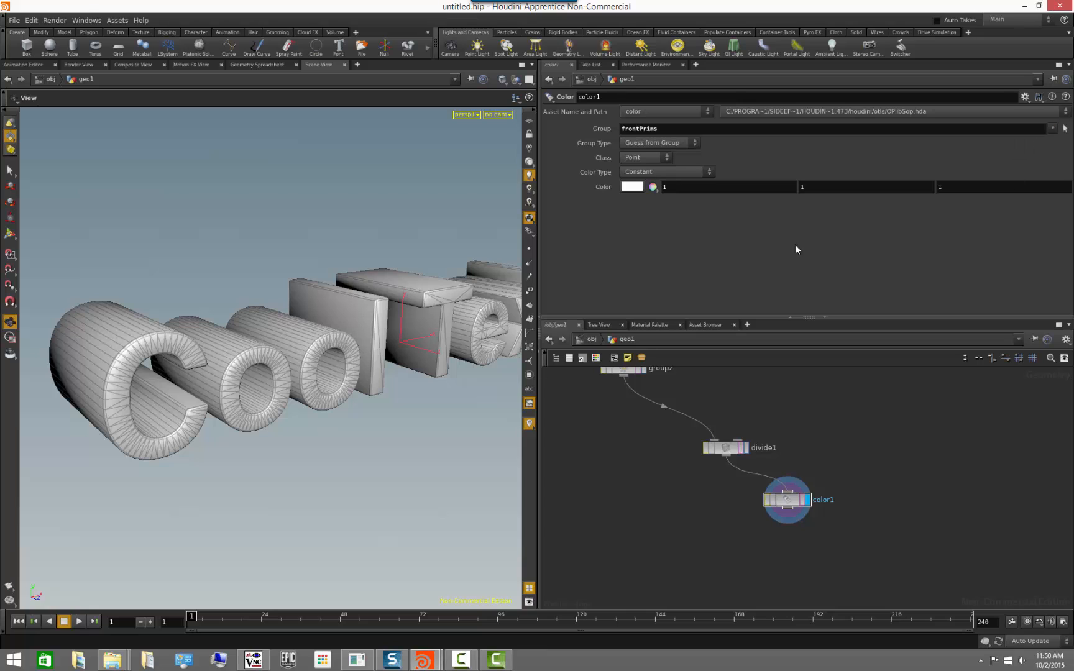
pyautogui.click(634, 188)
pyautogui.click(607, 155)
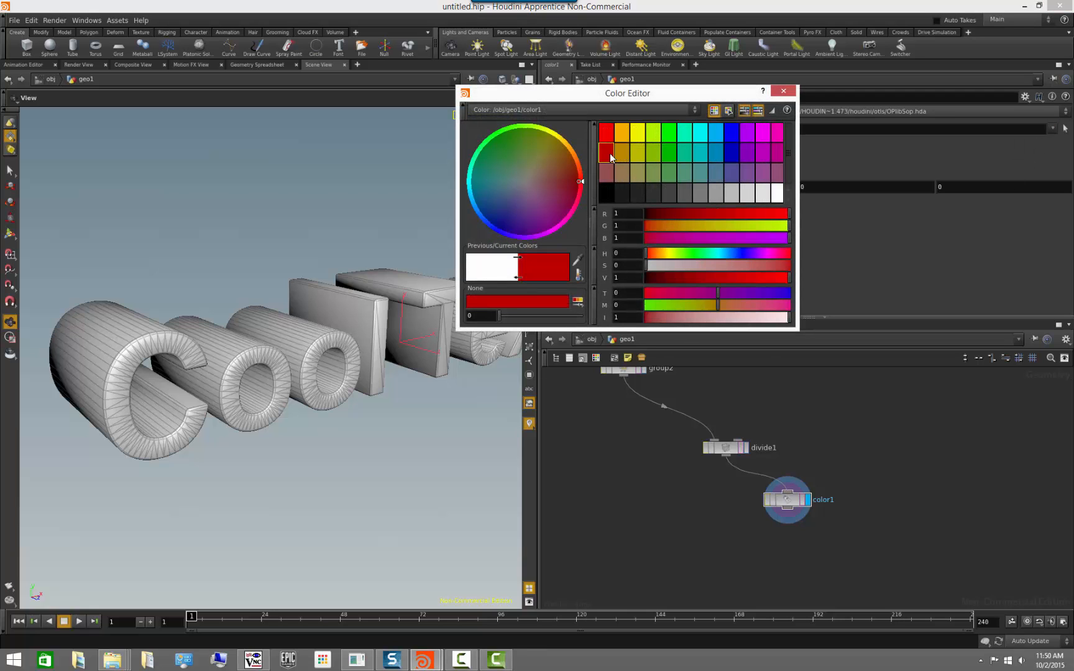
pyautogui.click(670, 151)
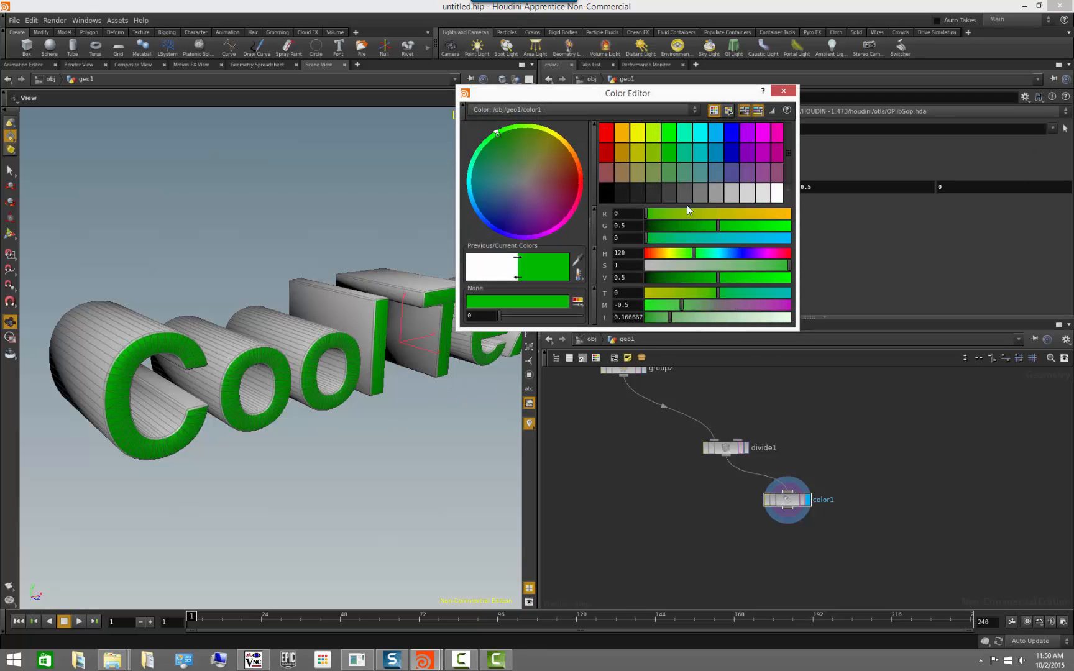
pyautogui.moveTo(694, 259); pyautogui.dragTo(718, 265)
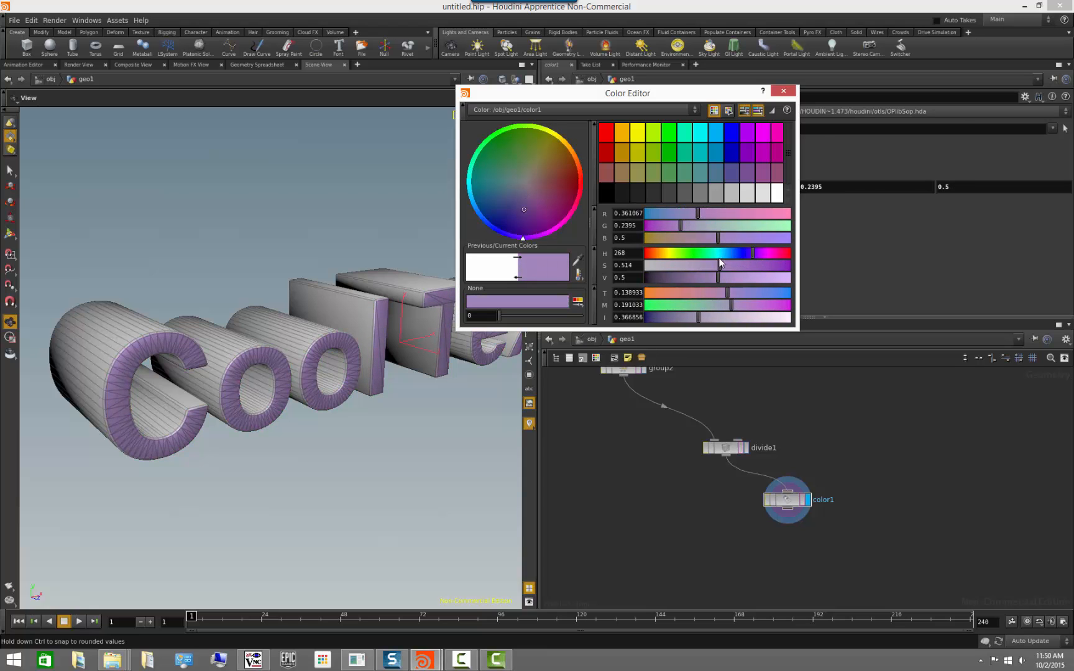
pyautogui.click(783, 91)
# Examine the coloured front faces of the text and review the group2 node's settings and its place in the network.
pyautogui.moveTo(318, 449); pyautogui.dragTo(379, 453)
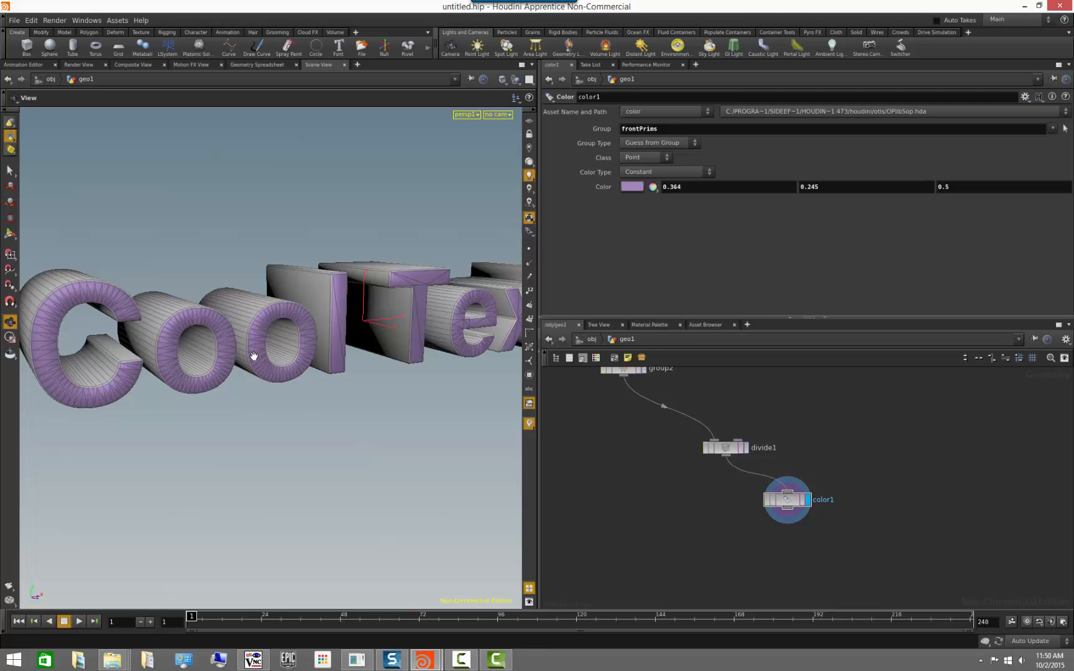
pyautogui.moveTo(242, 412)
pyautogui.mouseDown()
pyautogui.moveTo(245, 429)
pyautogui.moveTo(245, 418)
pyautogui.mouseUp()
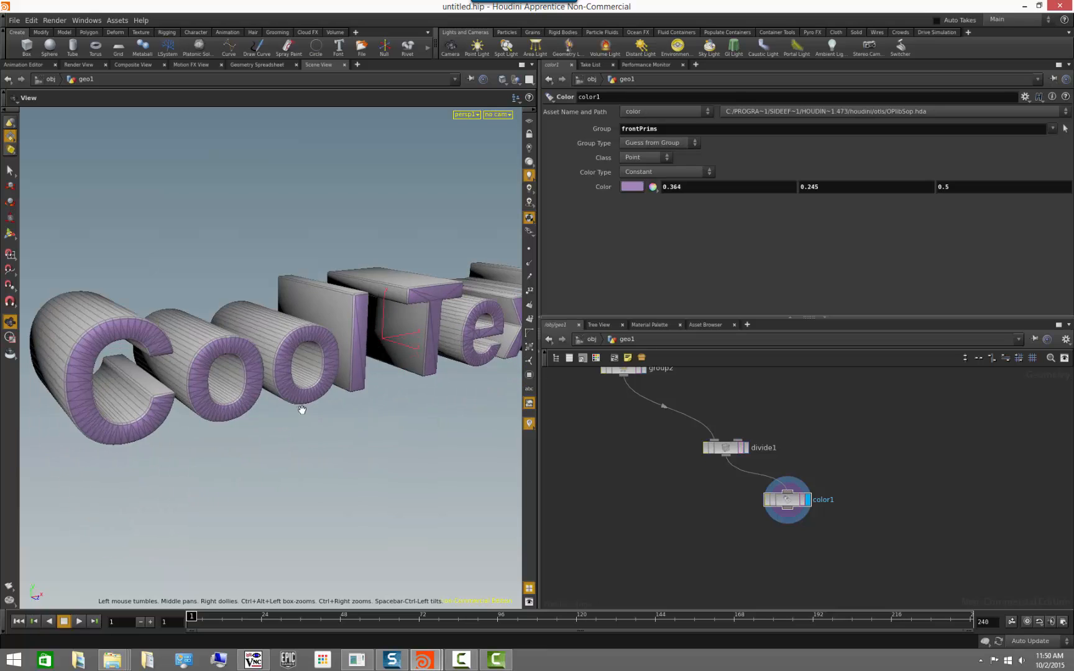
pyautogui.moveTo(364, 444); pyautogui.dragTo(307, 446)
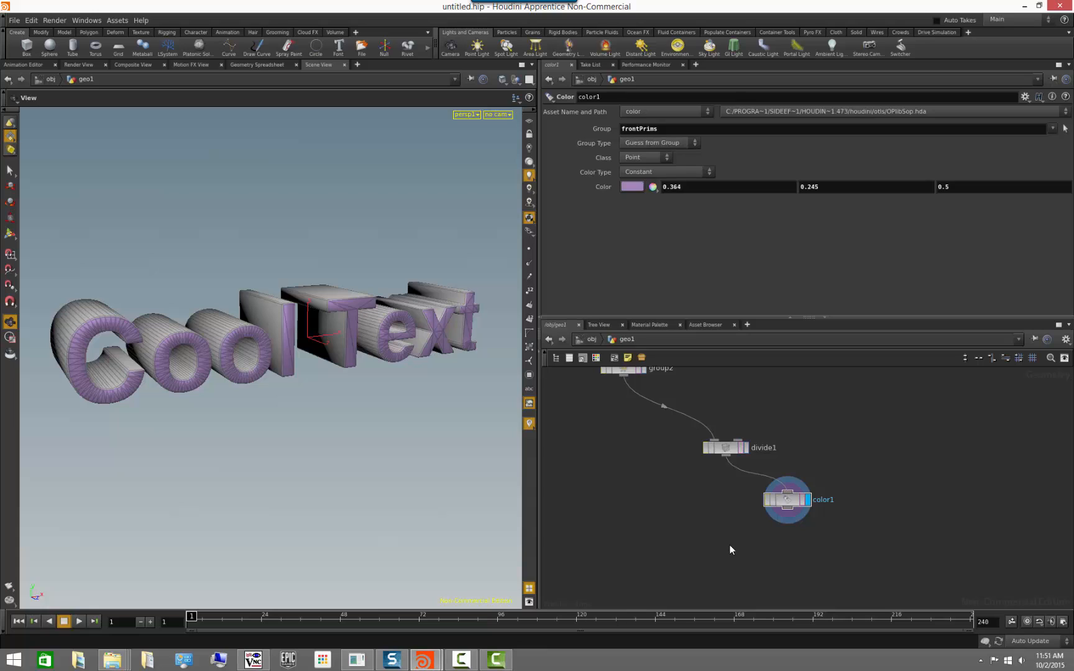
pyautogui.click(624, 371)
pyautogui.moveTo(764, 405); pyautogui.dragTo(786, 464, button='middle')
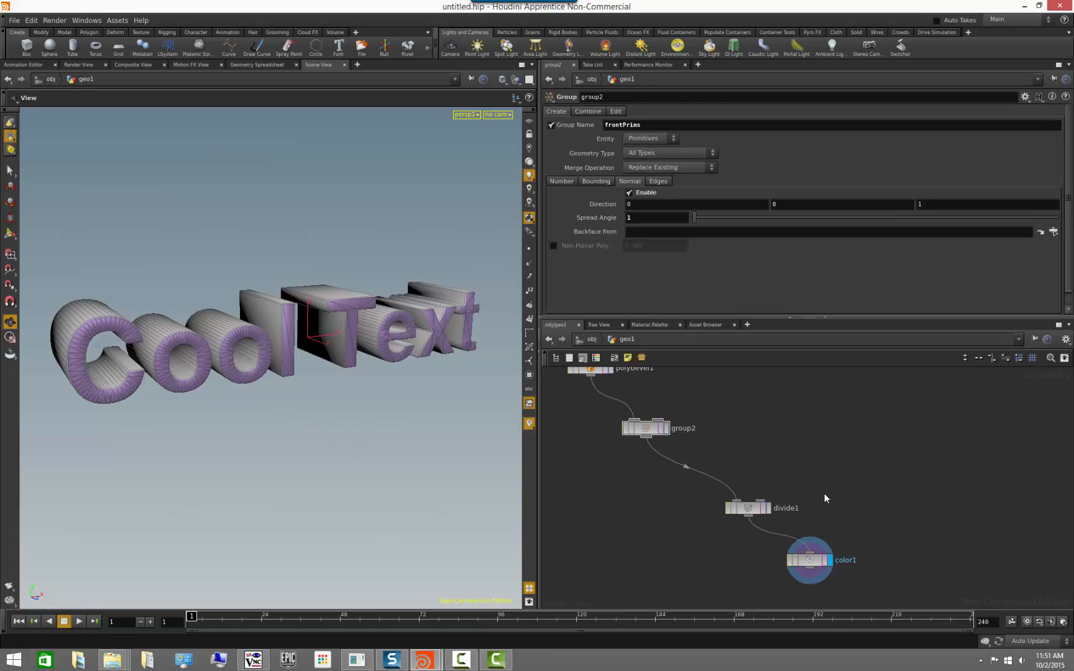
pyautogui.moveTo(867, 503); pyautogui.dragTo(865, 474, button='middle')
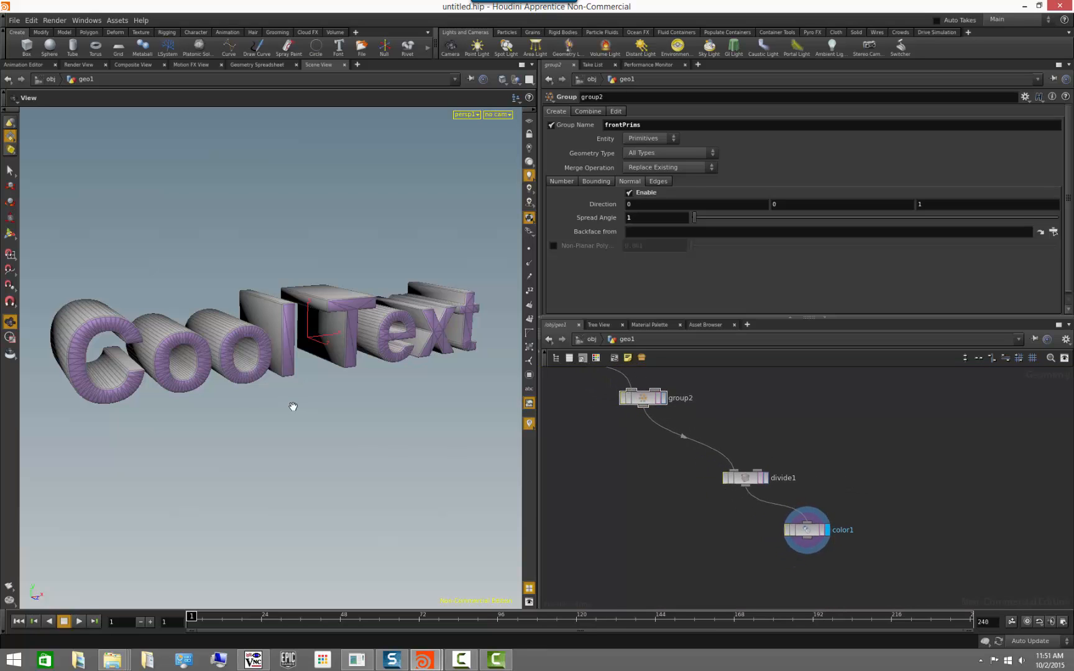
pyautogui.moveTo(264, 430); pyautogui.dragTo(254, 433)
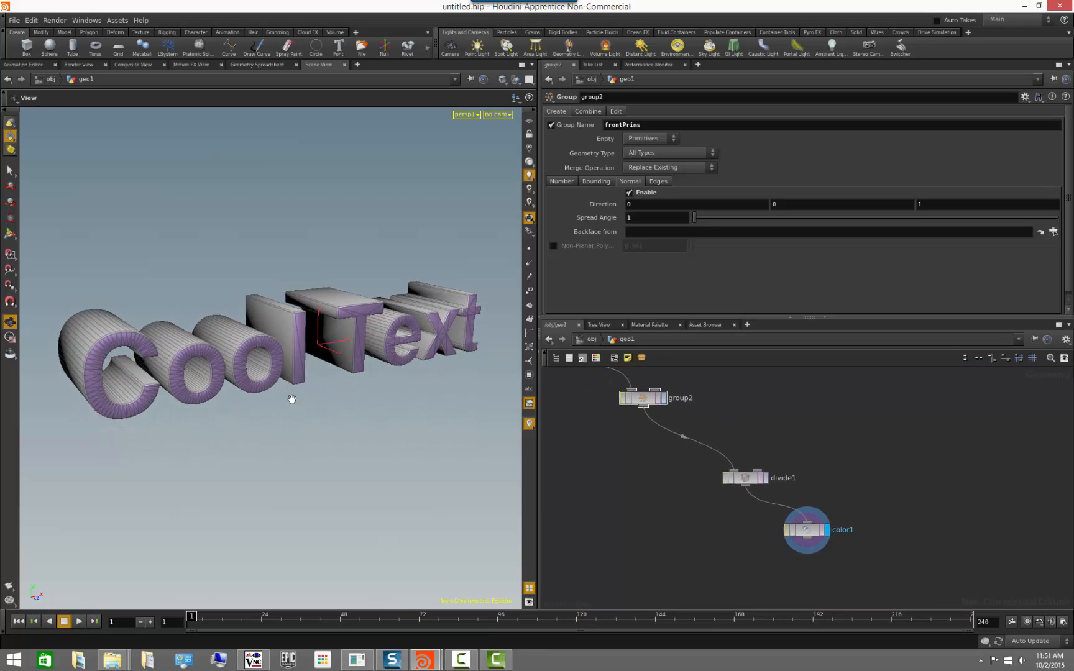
pyautogui.moveTo(741, 539); pyautogui.dragTo(675, 508, button='middle')
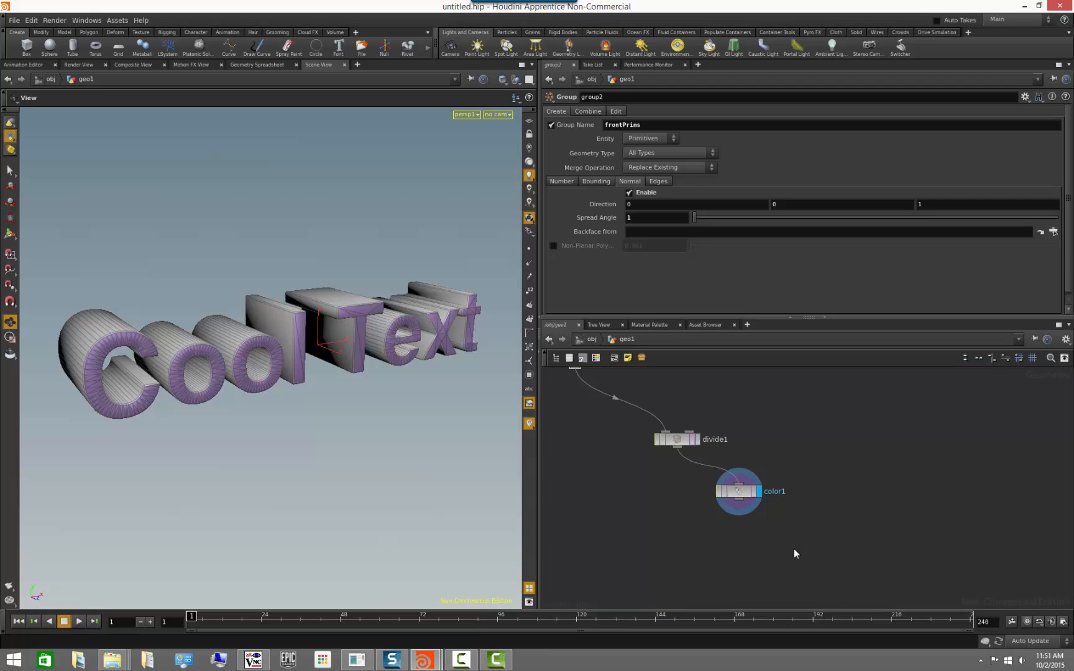
pyautogui.moveTo(794, 553); pyautogui.dragTo(763, 572, button='middle')
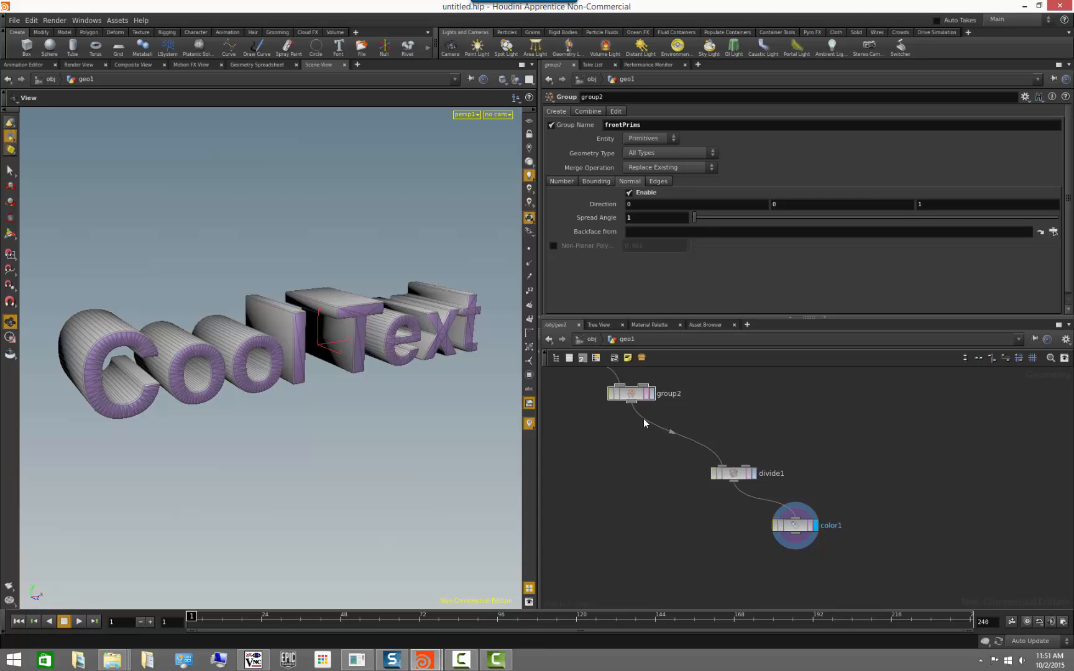
# Add a Group node wired to the output of color1 and make it the displayed node.
pyautogui.moveTo(811, 576); pyautogui.dragTo(752, 500, button='middle')
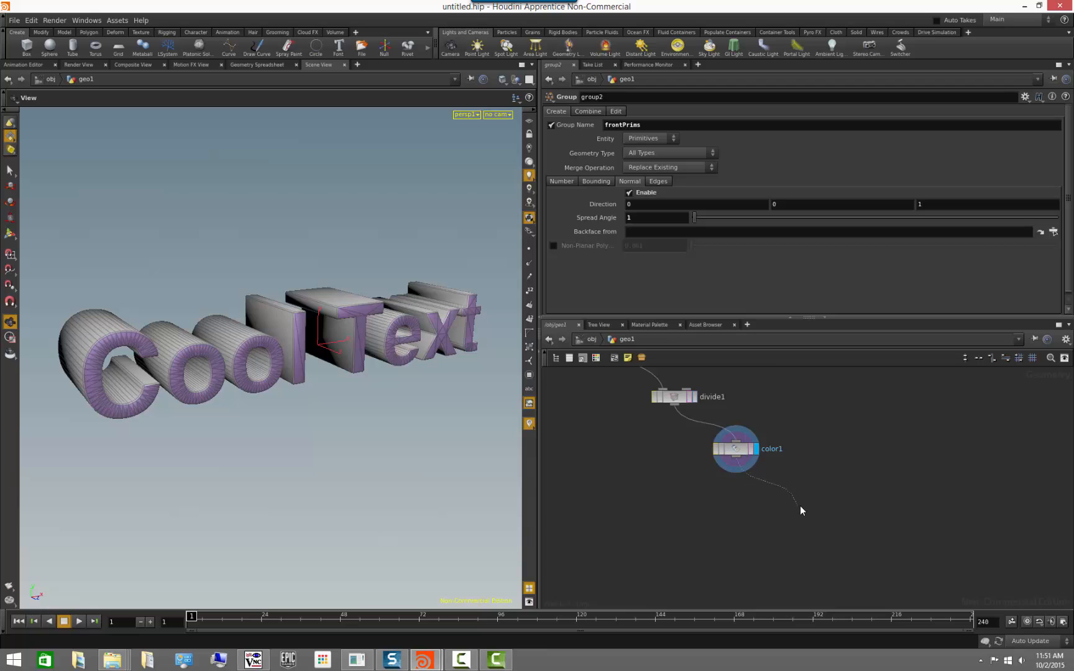
pyautogui.press('Tab')
pyautogui.write('group')
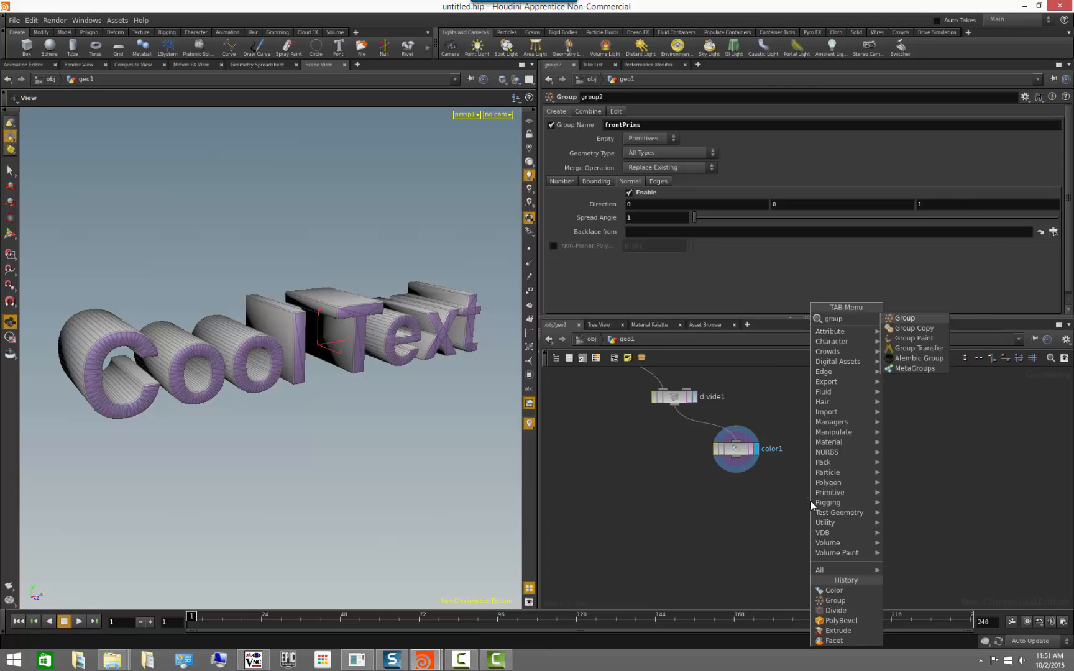
pyautogui.press('Return')
pyautogui.click(810, 500)
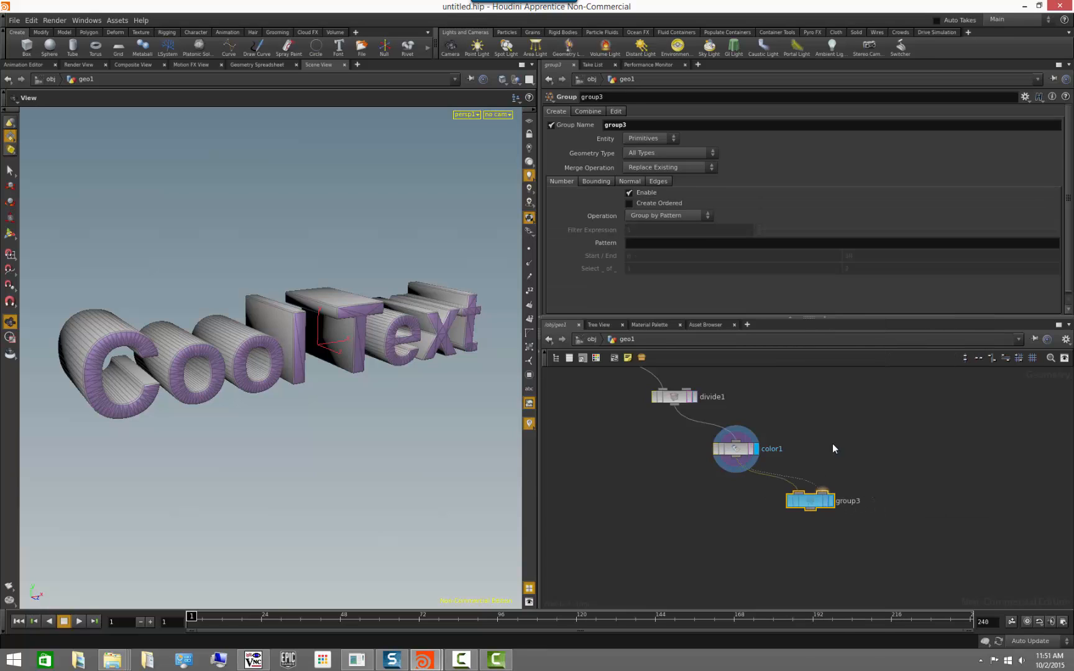
pyautogui.click(832, 502)
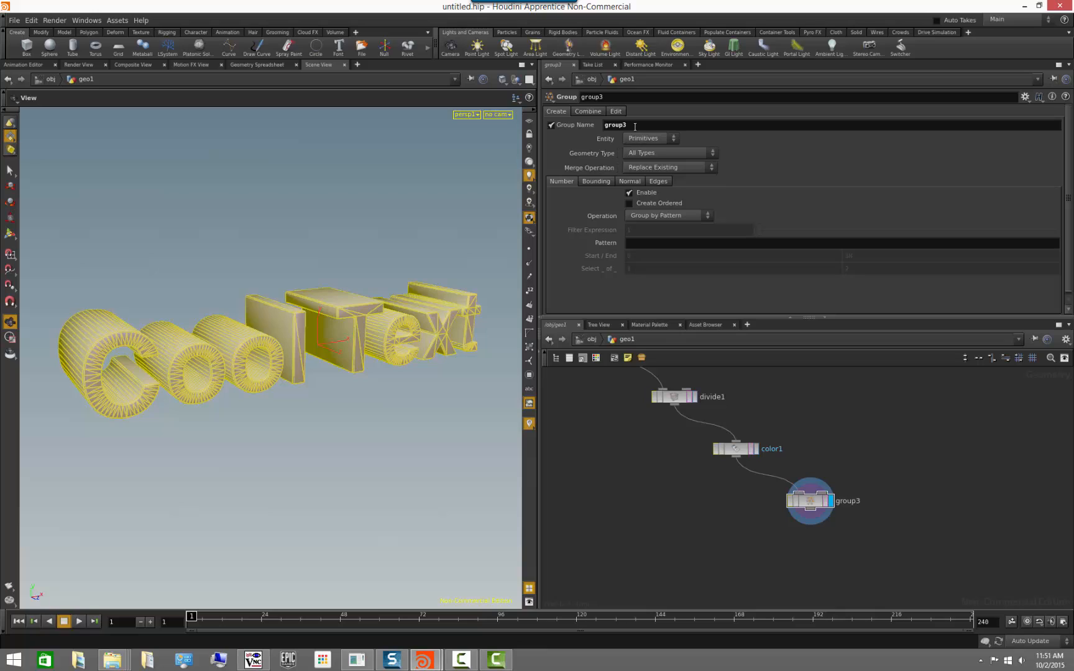
# Name the group3 node's group sideFaces, then disable its number-based selection and its group creation, and check the node's information.
pyautogui.moveTo(634, 126); pyautogui.dragTo(493, 121)
pyautogui.write('sideFaces')
pyautogui.click(629, 192)
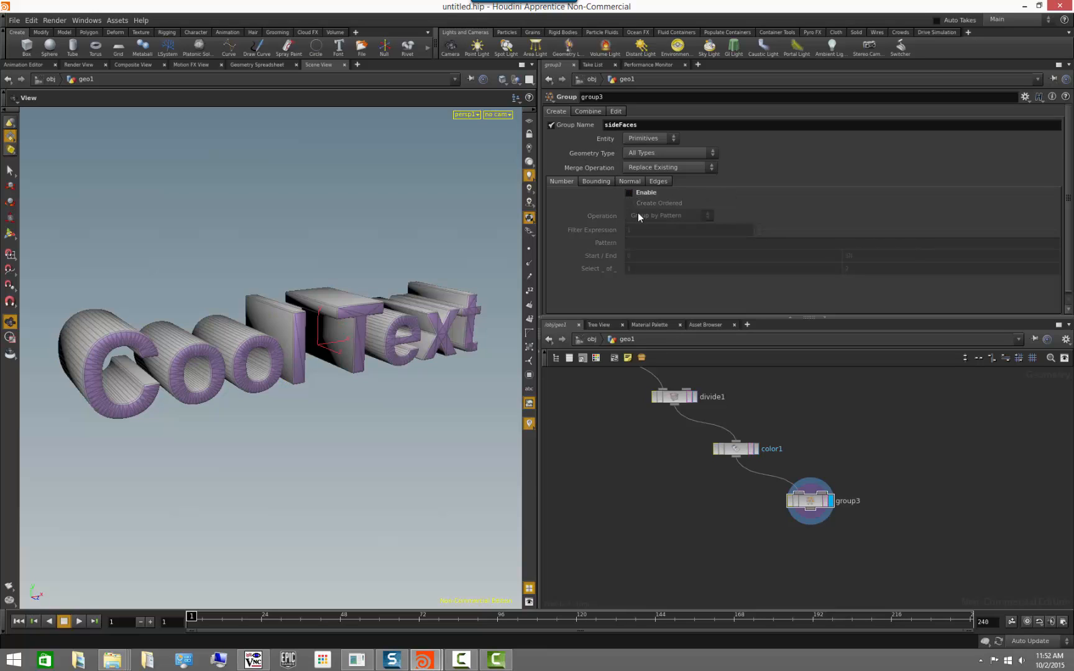
pyautogui.click(551, 124)
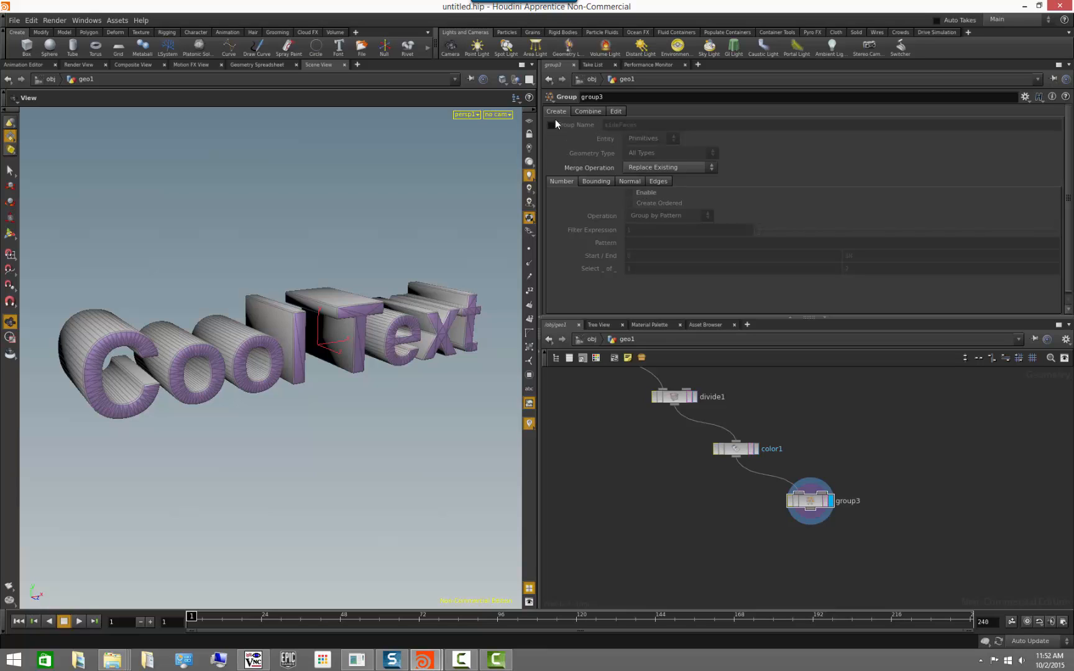
pyautogui.middleClick(809, 505)
# Combine groups in group3 so that sideFaces equals the inverse of frontPrims, and inspect the grouped side faces of the text.
pyautogui.click(587, 112)
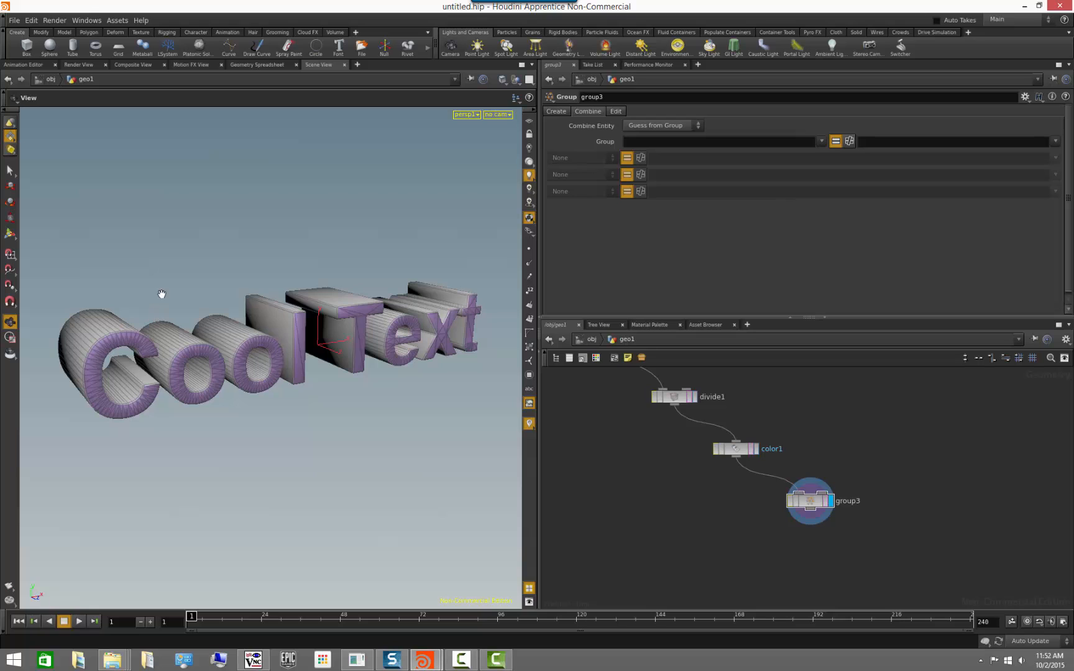
pyautogui.moveTo(175, 282); pyautogui.dragTo(201, 296)
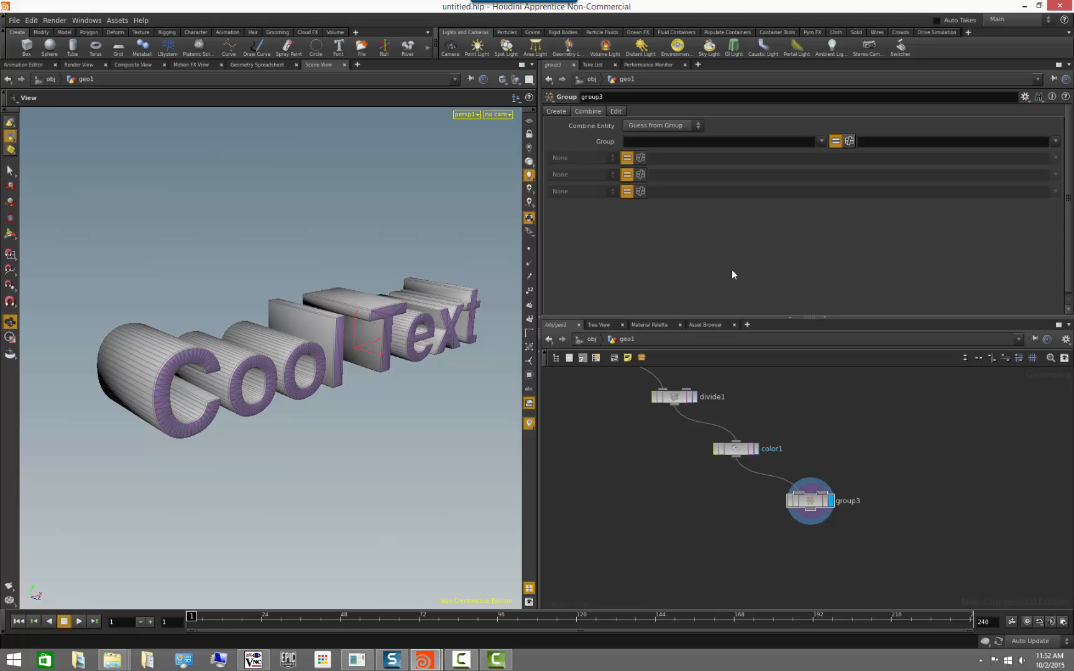
pyautogui.click(726, 144)
pyautogui.write('sideFaces')
pyautogui.press('Return')
pyautogui.click(849, 141)
pyautogui.click(1057, 142)
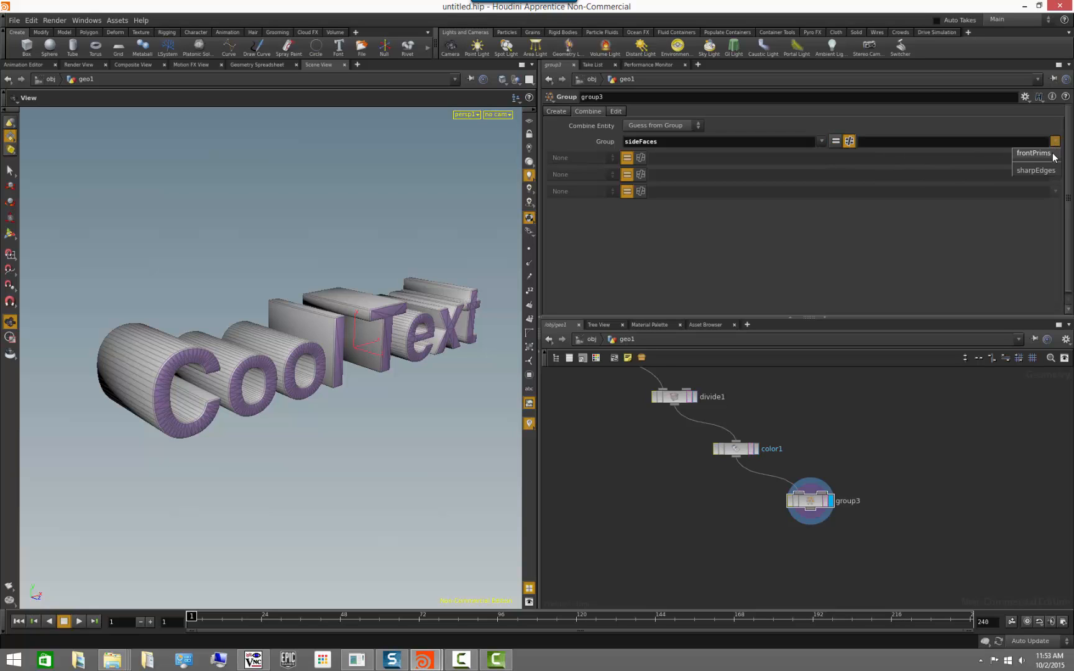
pyautogui.click(1054, 157)
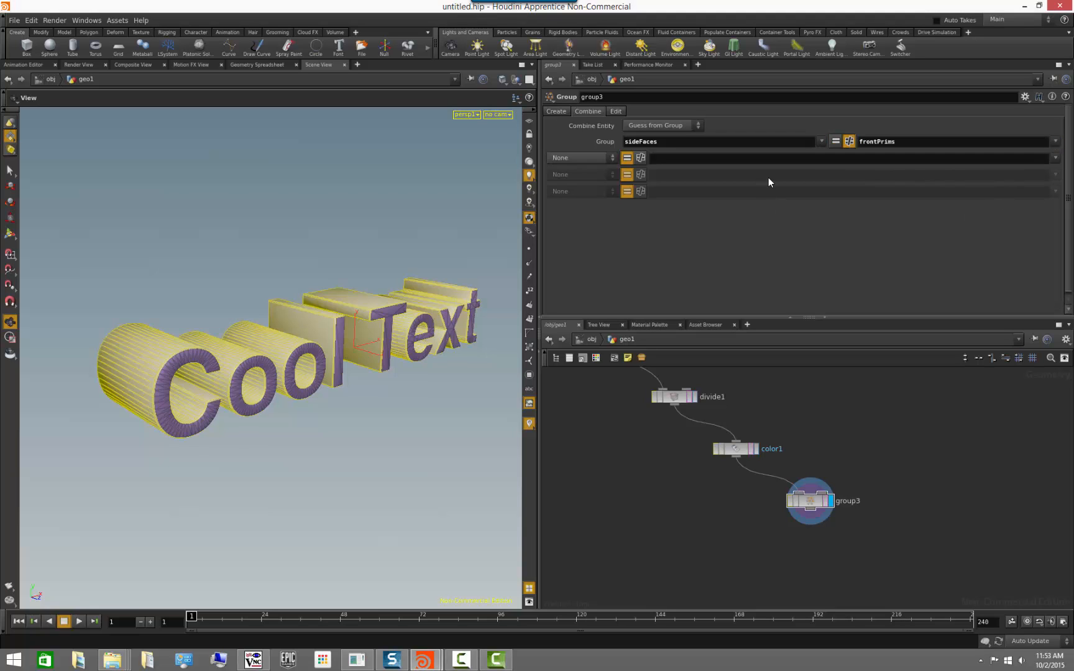
pyautogui.moveTo(326, 252); pyautogui.dragTo(303, 266)
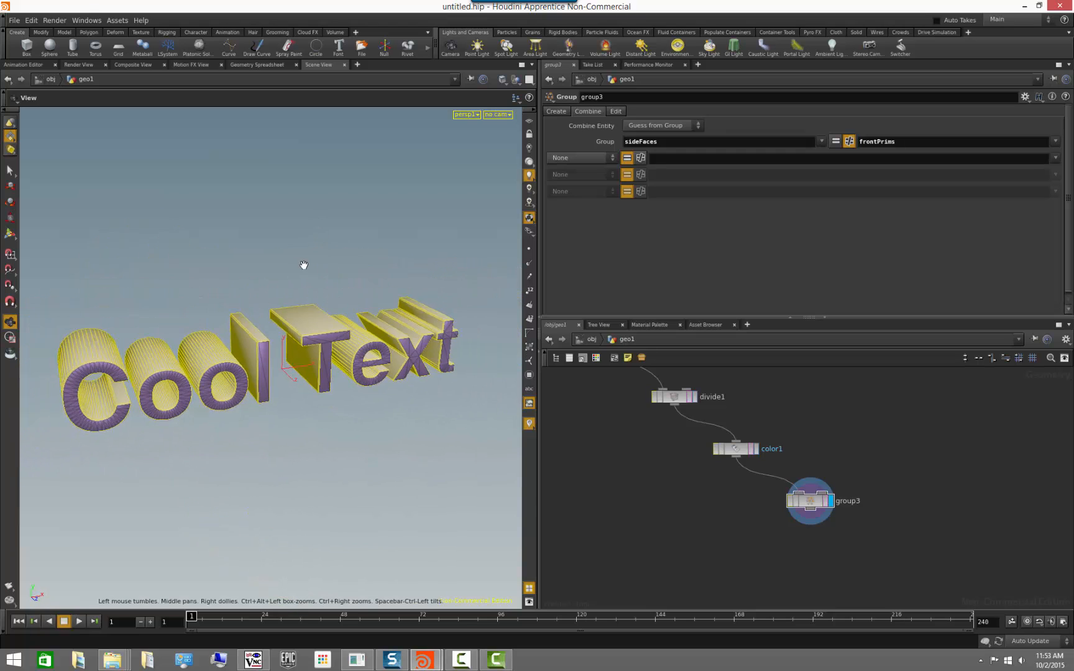
pyautogui.moveTo(303, 265); pyautogui.dragTo(343, 250, button='middle')
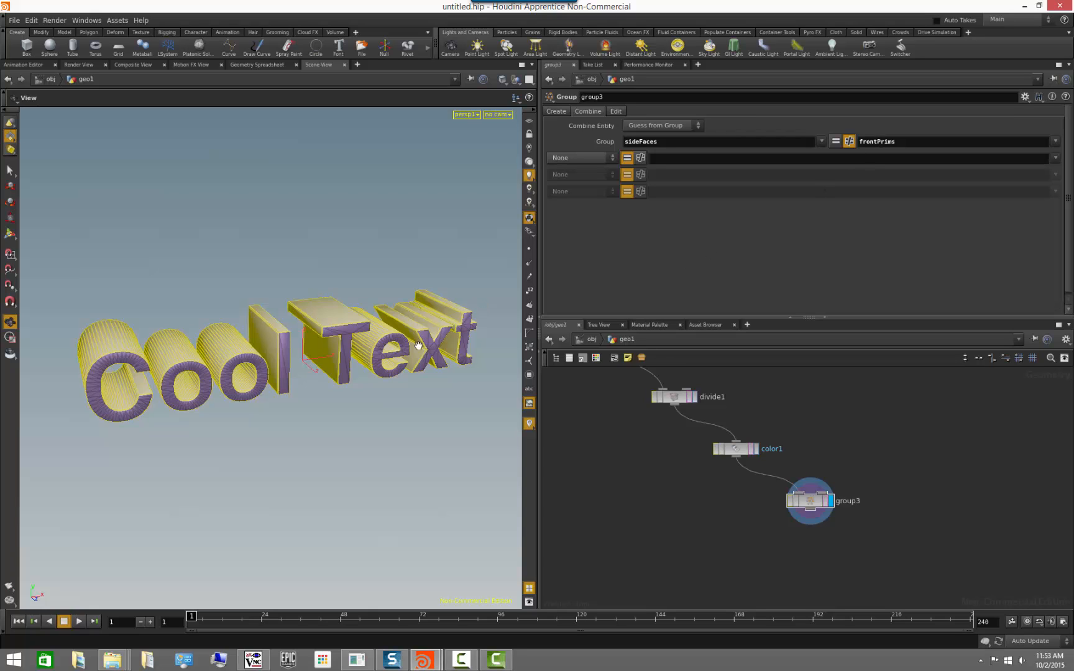
pyautogui.moveTo(282, 342); pyautogui.dragTo(317, 337)
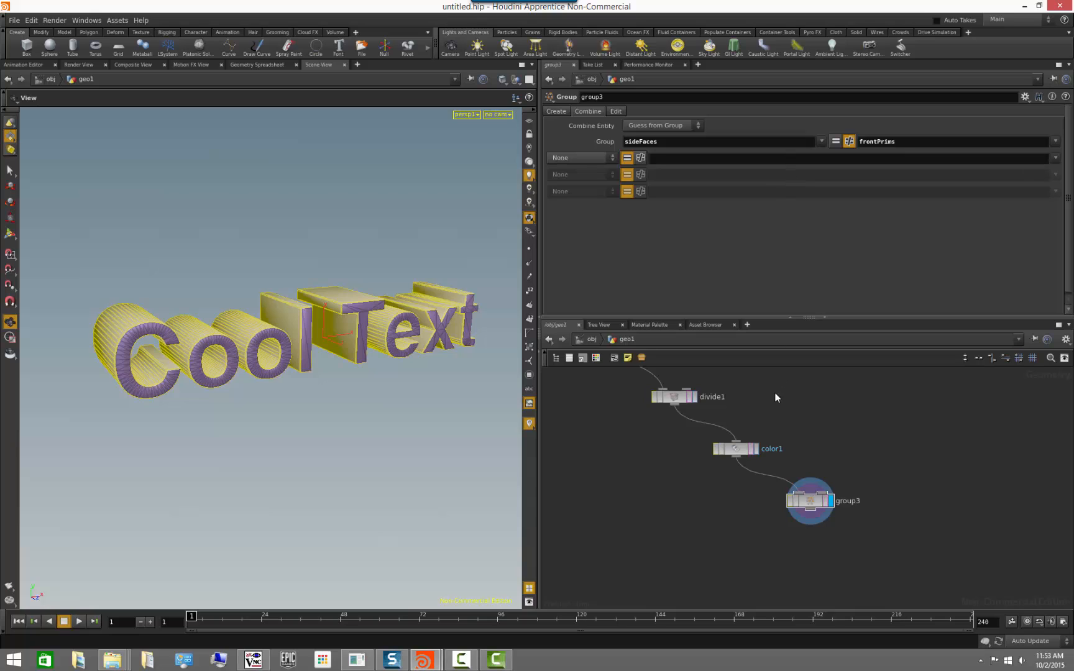
pyautogui.moveTo(741, 399); pyautogui.dragTo(798, 487, button='middle')
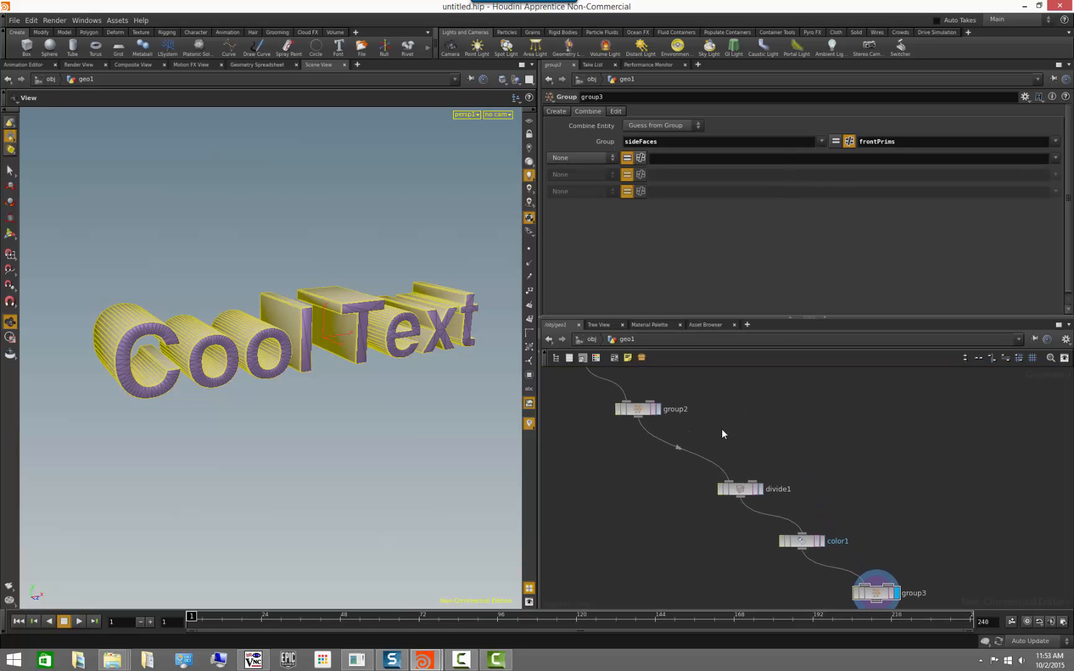
# Review the frontPrims normal settings in group2, then rename the combined sideFaces group in group3 to sidePrims.
pyautogui.click(637, 410)
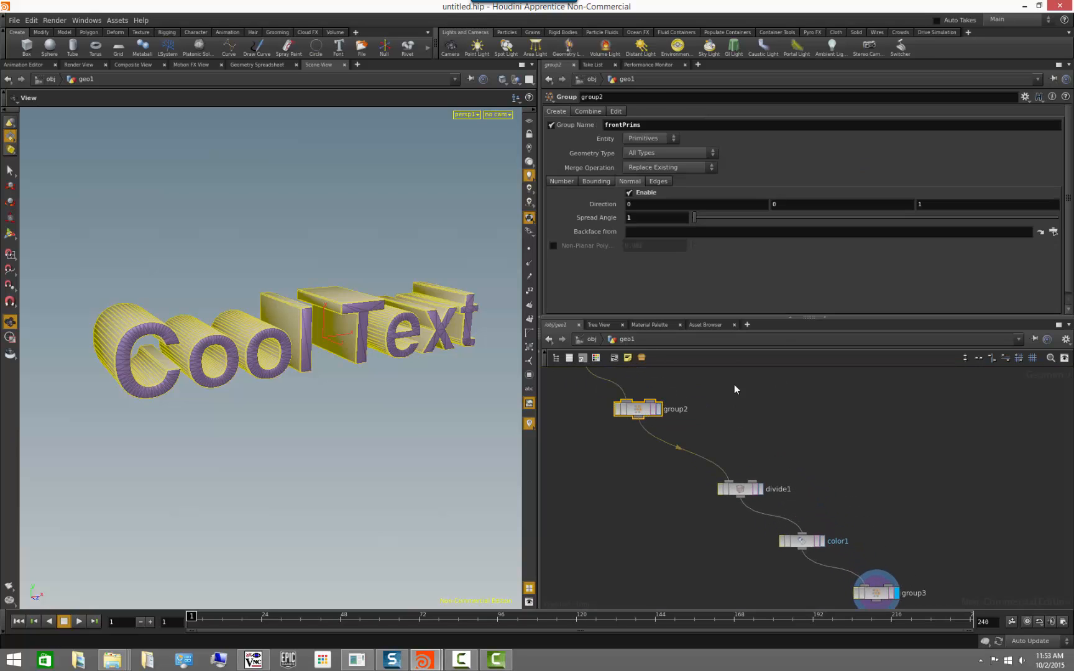
pyautogui.moveTo(696, 217)
pyautogui.mouseDown()
pyautogui.moveTo(830, 221)
pyautogui.moveTo(742, 230)
pyautogui.moveTo(853, 221)
pyautogui.moveTo(839, 235)
pyautogui.moveTo(764, 234)
pyautogui.moveTo(876, 228)
pyautogui.moveTo(698, 238)
pyautogui.mouseUp()
pyautogui.click(874, 590)
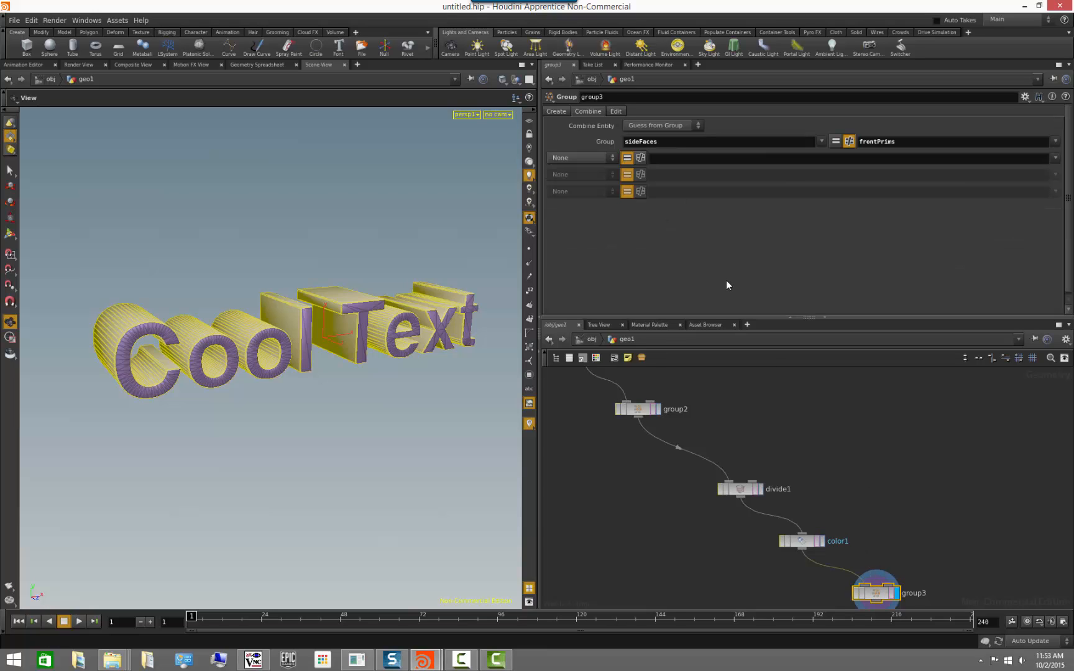
pyautogui.keyDown('shift'); pyautogui.click(732, 142); pyautogui.keyUp('shift')
pyautogui.write('Prim')
pyautogui.click(961, 551)
# Add a Color node wired to the output of group3 and make it the displayed node.
pyautogui.moveTo(966, 598); pyautogui.dragTo(915, 499, button='middle')
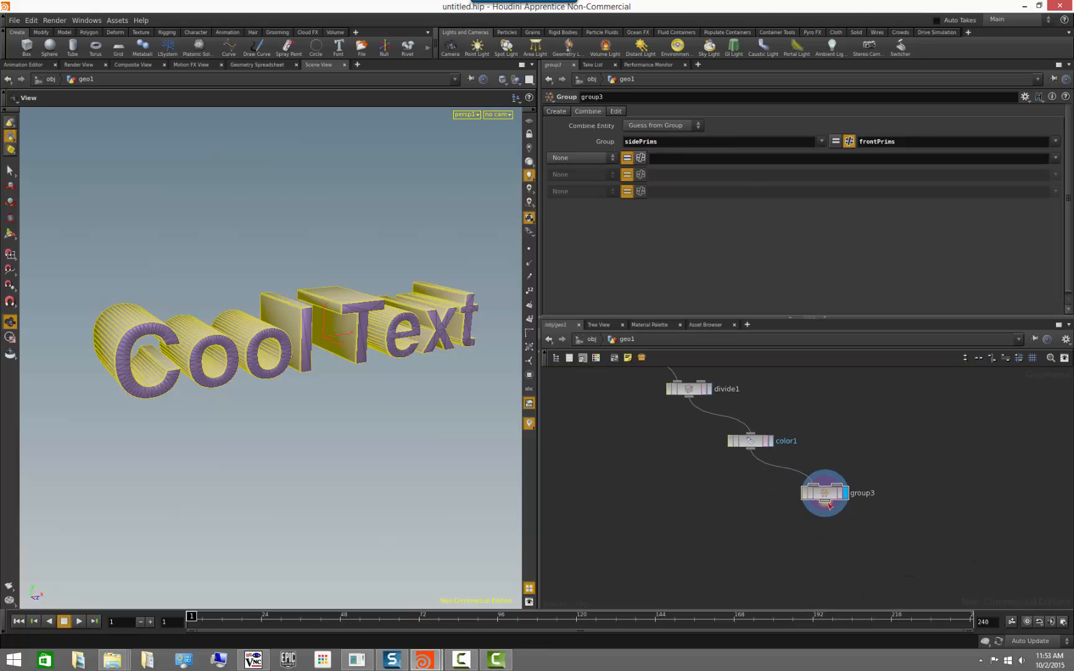
pyautogui.press('Tab')
pyautogui.write('c')
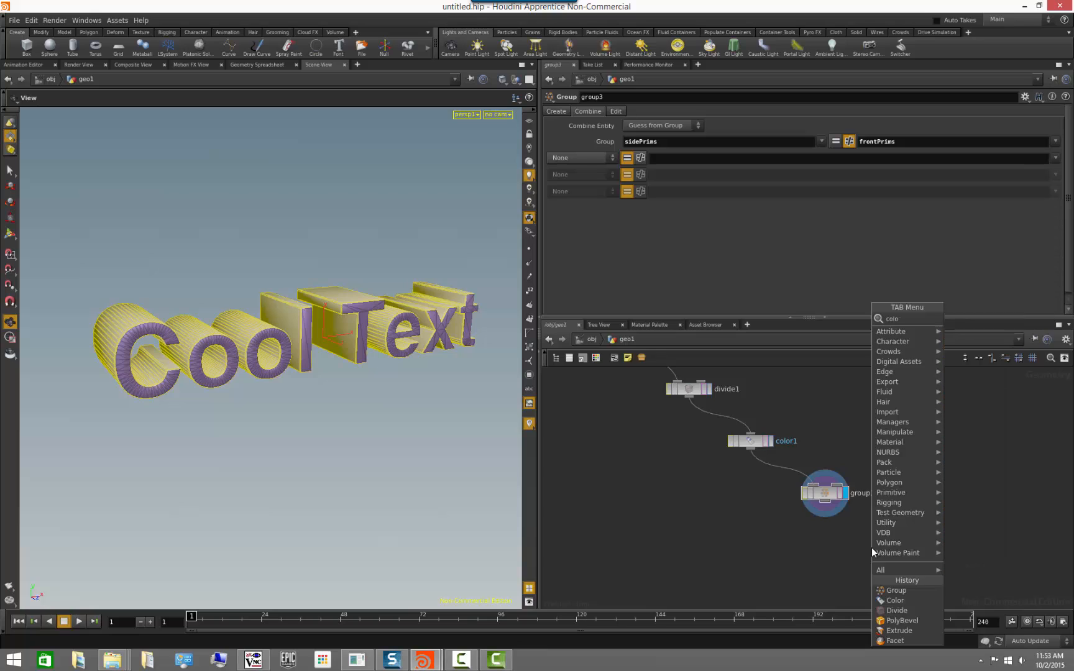
pyautogui.write('olo')
pyautogui.press('Return')
pyautogui.click(872, 548)
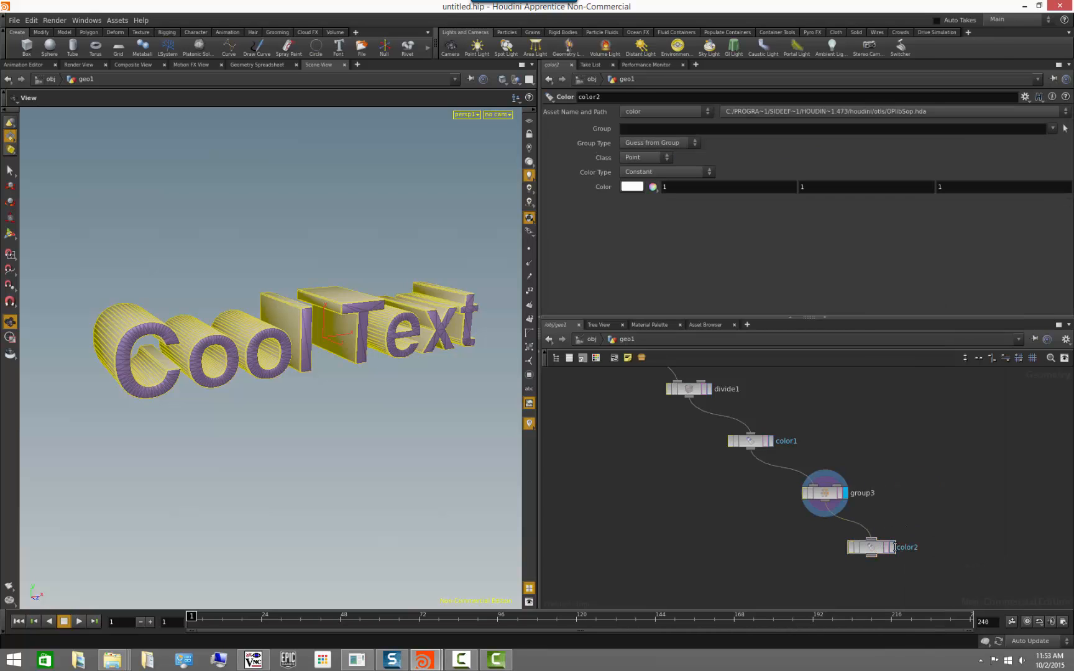
pyautogui.click(892, 546)
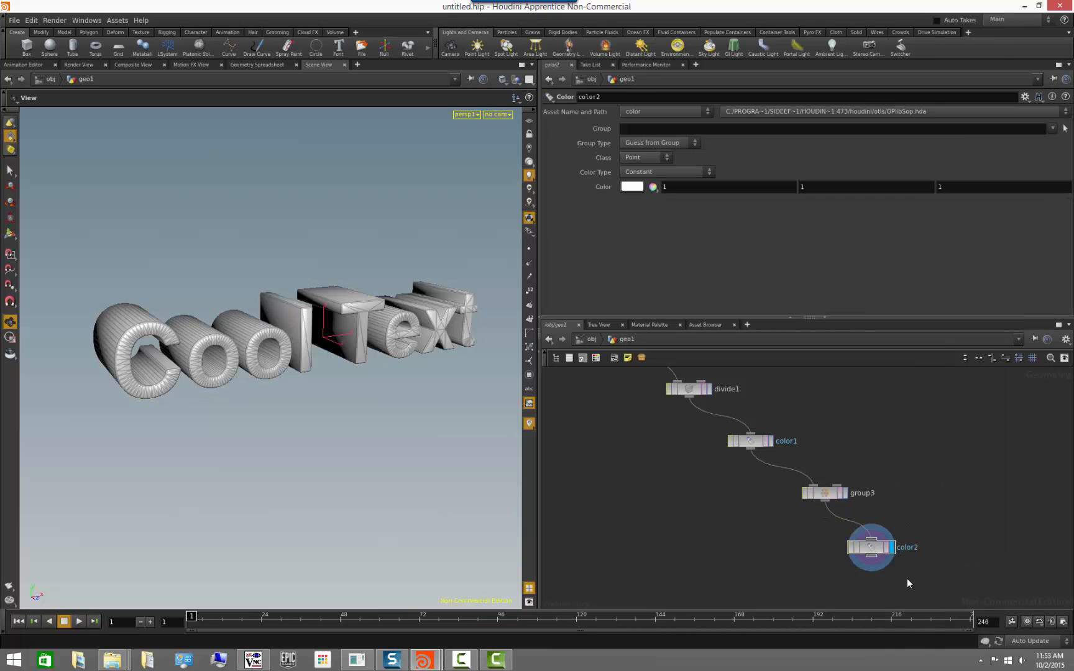
pyautogui.click(885, 548)
pyautogui.click(886, 547)
# Restrict color2 to the sidePrims group and set its class to Primitive.
pyautogui.click(1052, 128)
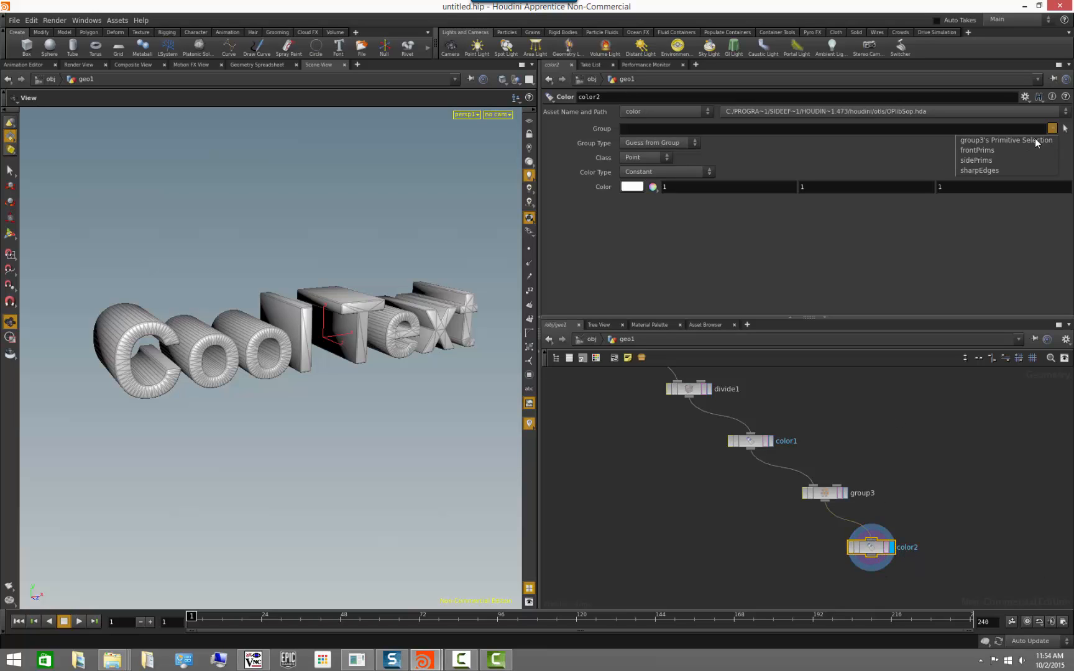
pyautogui.click(1011, 160)
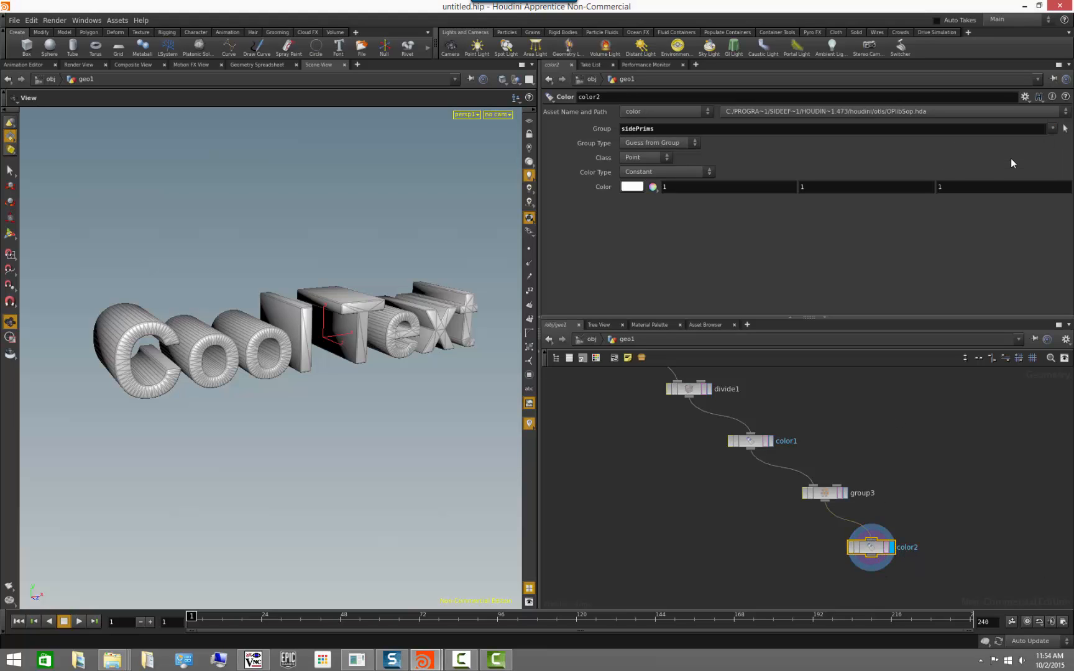
pyautogui.click(646, 157)
pyautogui.click(650, 190)
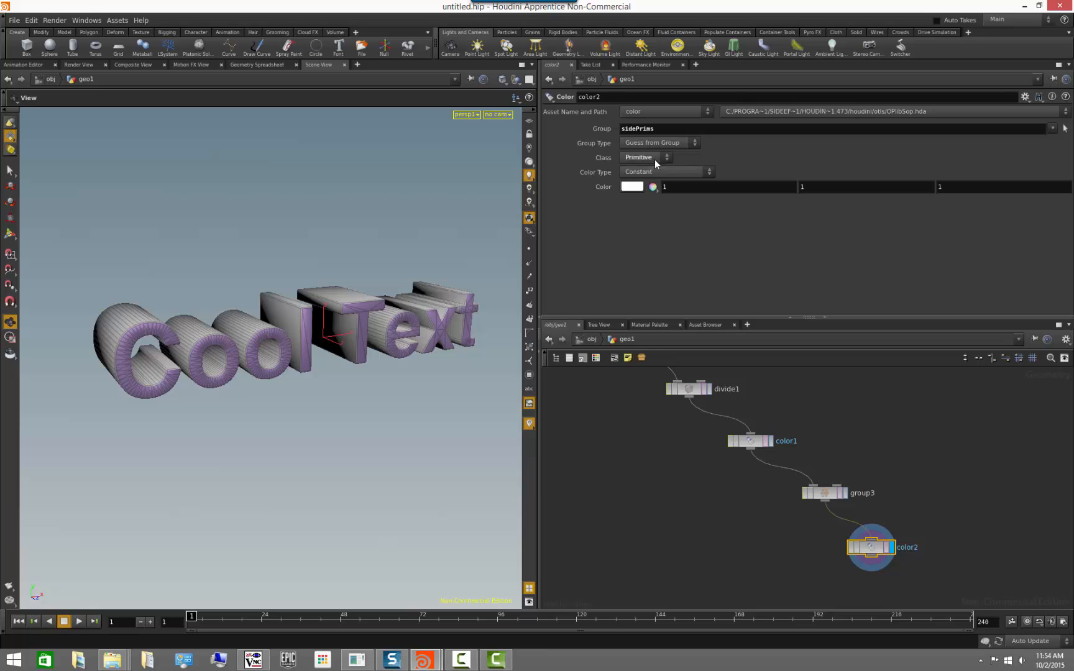
# Set the color2 node's colour to bright green with RGB 0, 0.9, 0.
pyautogui.click(632, 186)
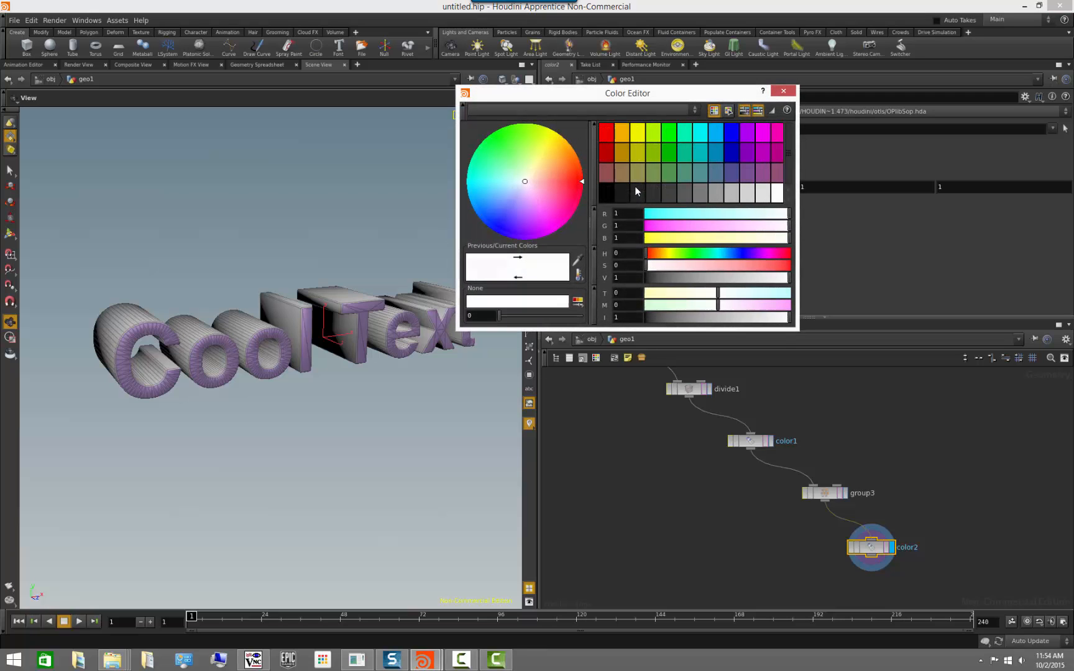
pyautogui.click(606, 140)
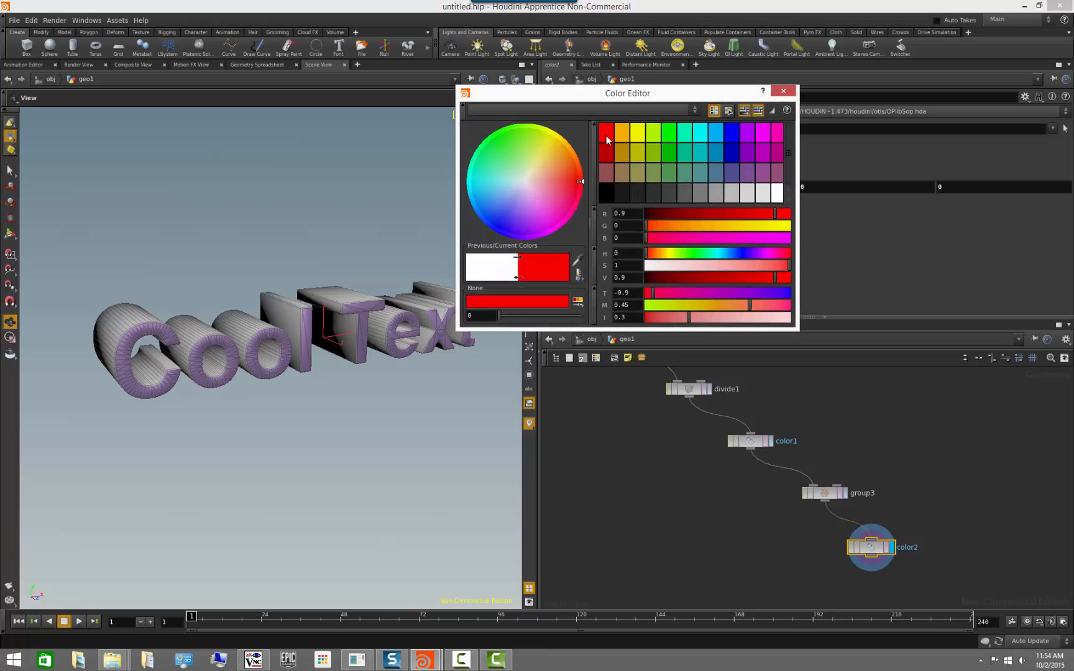
pyautogui.click(669, 134)
pyautogui.click(783, 92)
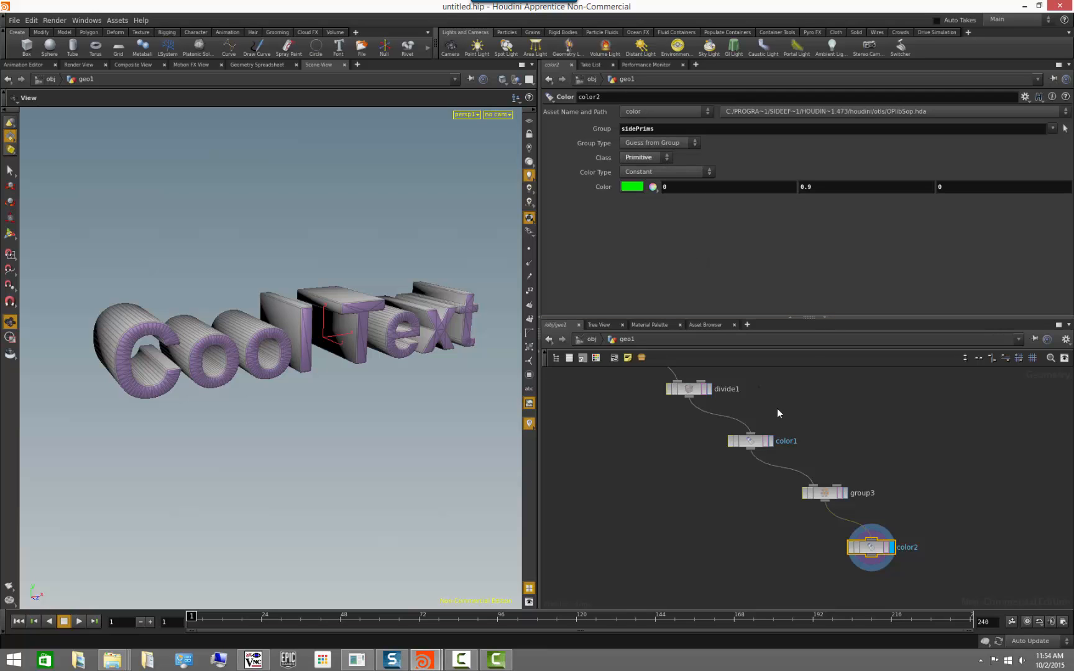
# Set the class of the color1 node to Primitive and check the color2 settings.
pyautogui.click(810, 456)
pyautogui.click(748, 442)
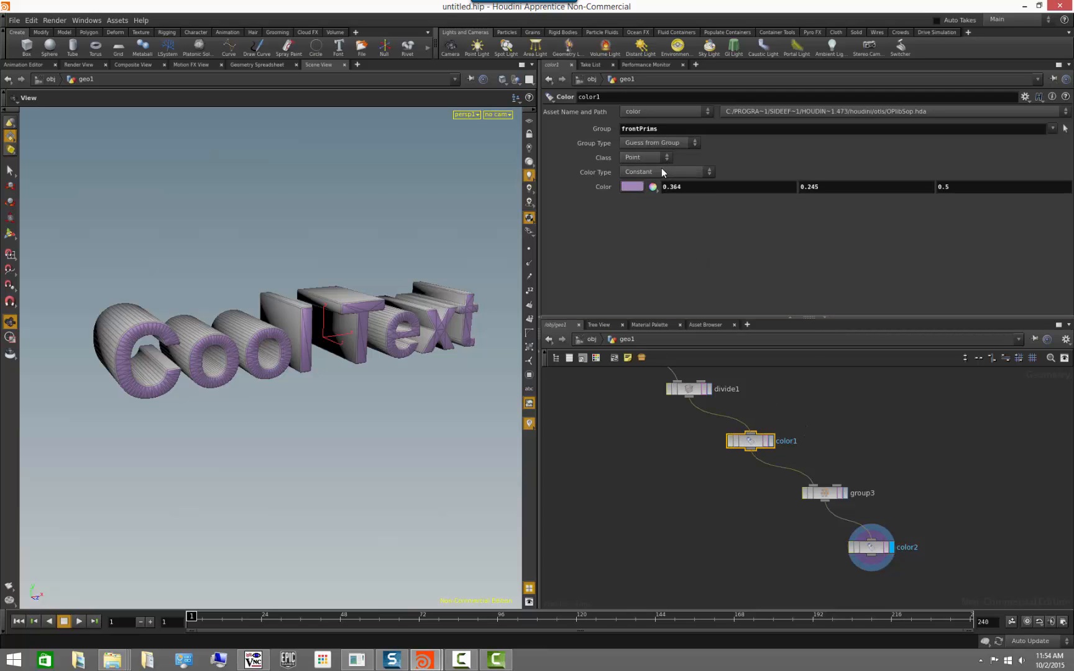
pyautogui.click(651, 160)
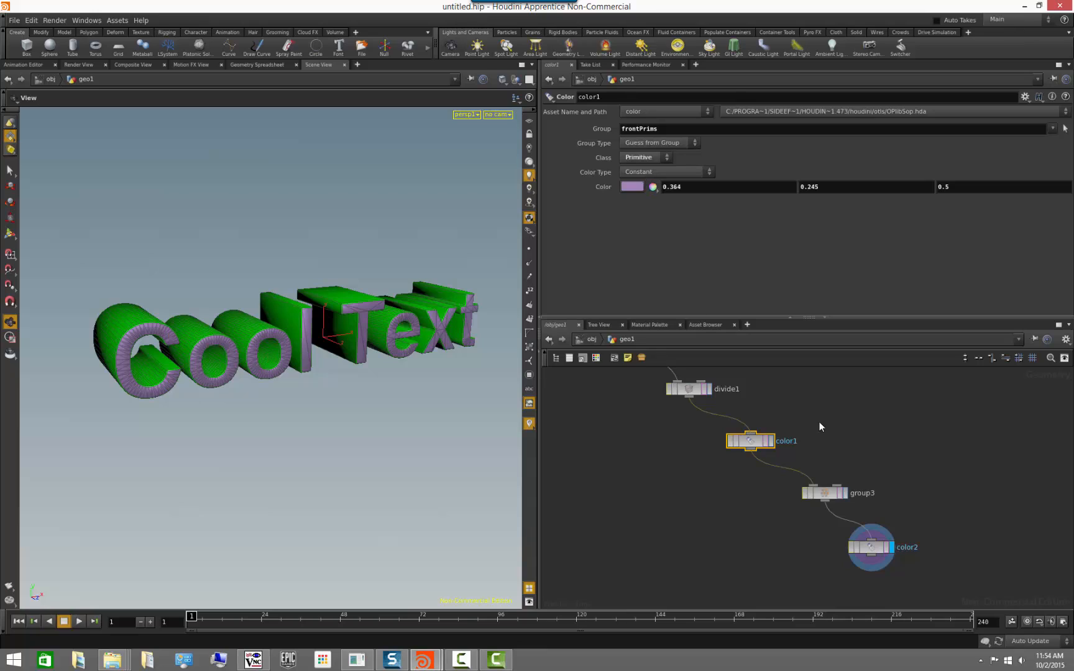
pyautogui.click(847, 422)
pyautogui.click(861, 547)
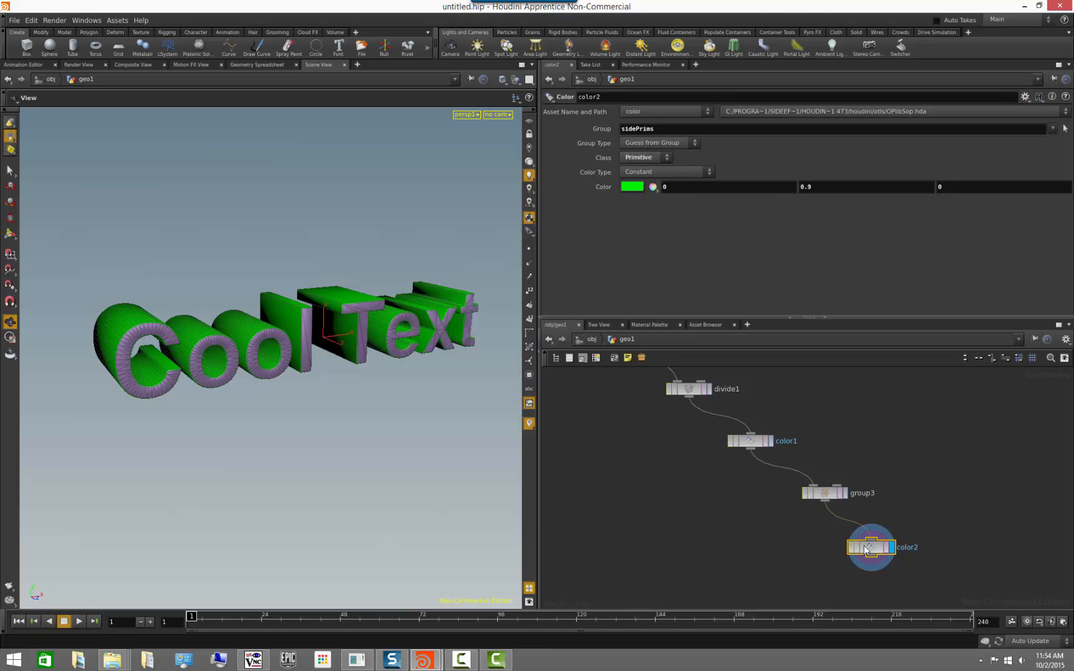
# Set the colour of the front faces in color1 to pink with RGB 0.696, 0.364, 0.502333.
pyautogui.click(750, 443)
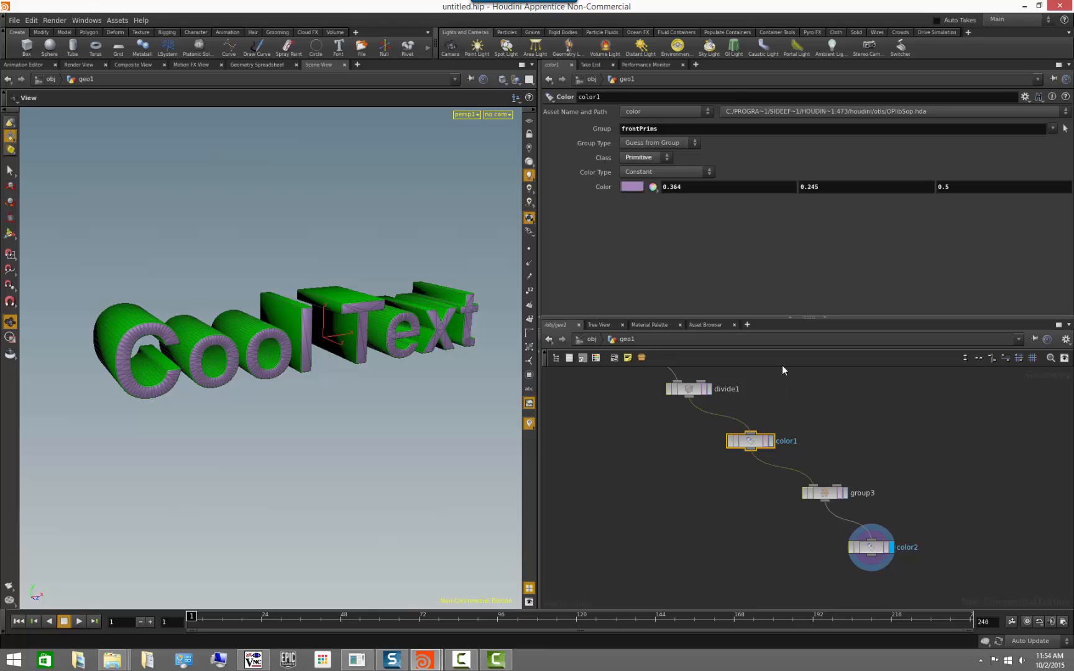
pyautogui.click(632, 186)
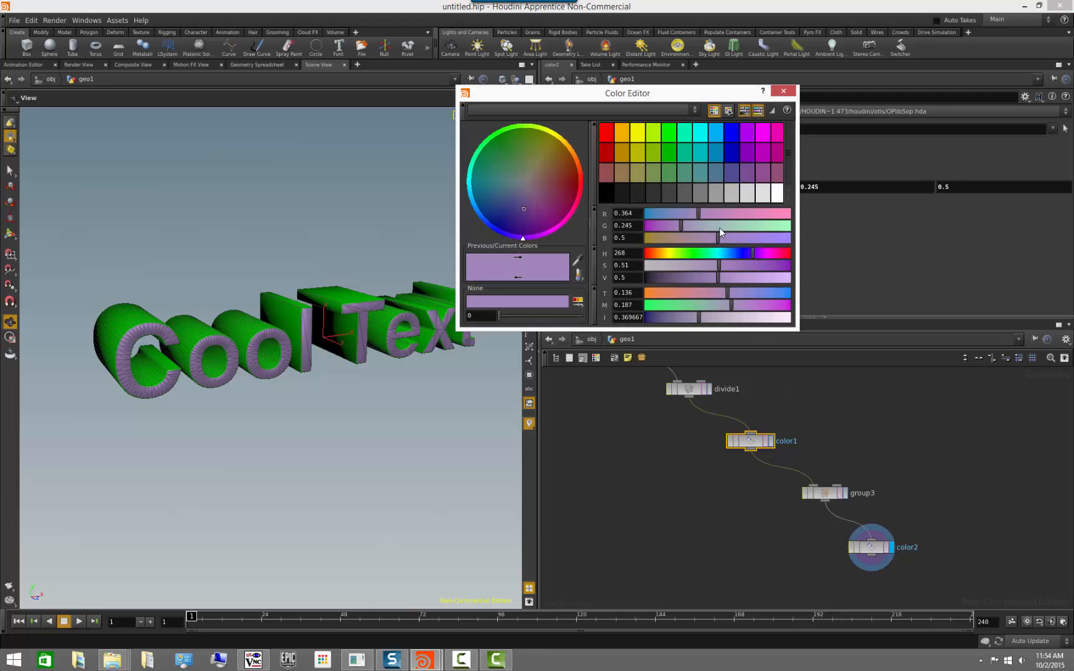
pyautogui.moveTo(718, 227); pyautogui.dragTo(783, 251)
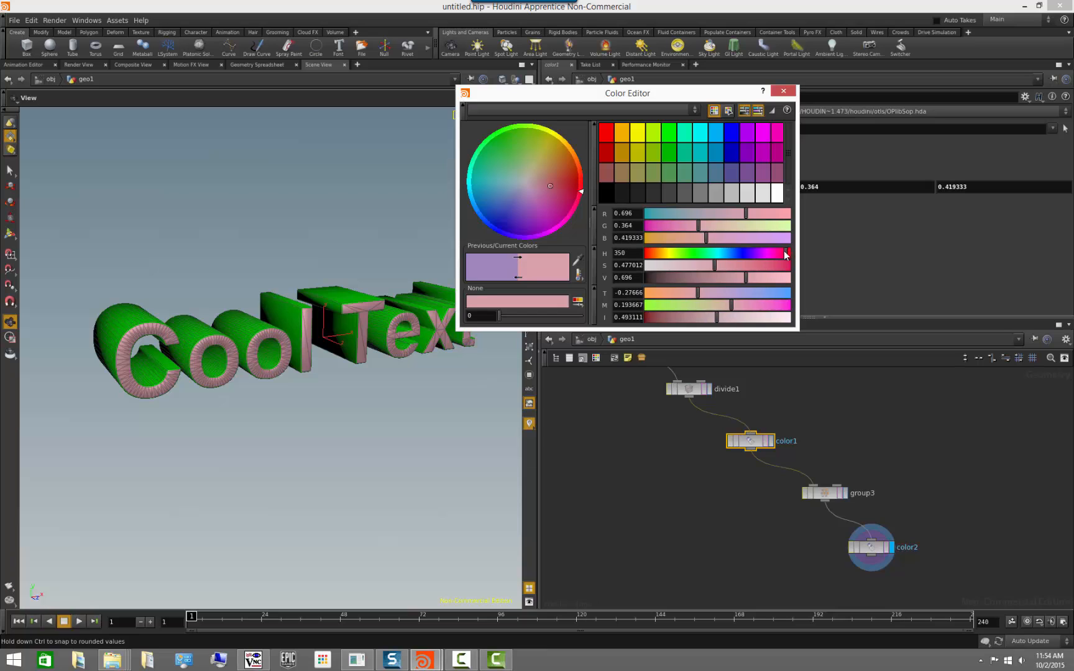
pyautogui.click(792, 92)
# Set the side faces' colour in color2 to olive green with RGB 0.1875, 0.3, 0.075 and inspect the text.
pyautogui.click(871, 539)
pyautogui.click(629, 184)
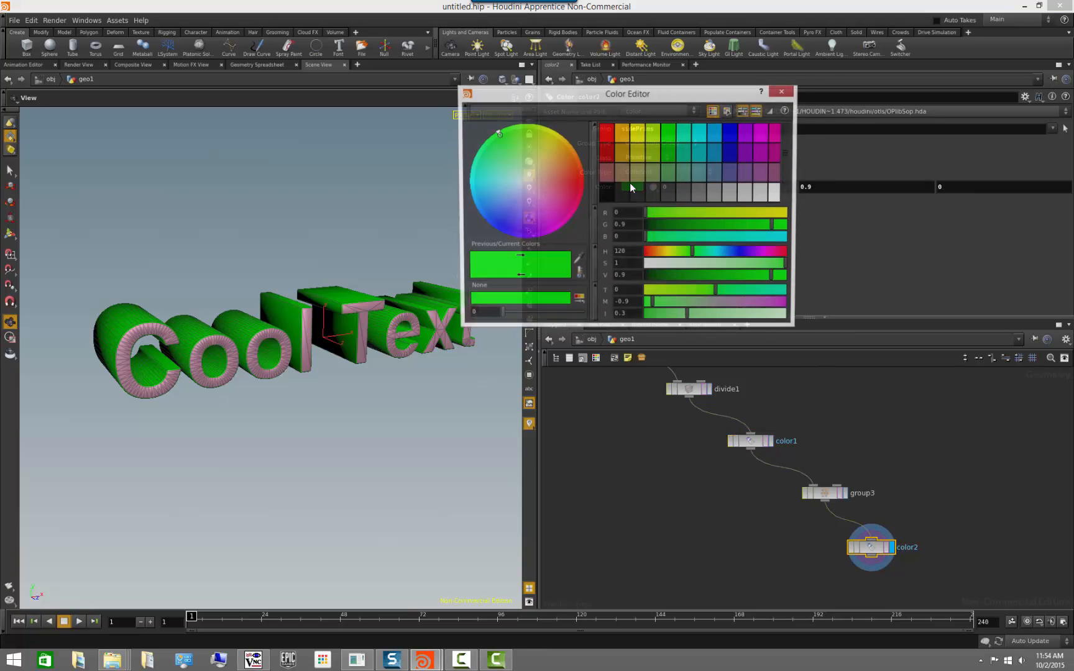
pyautogui.click(650, 172)
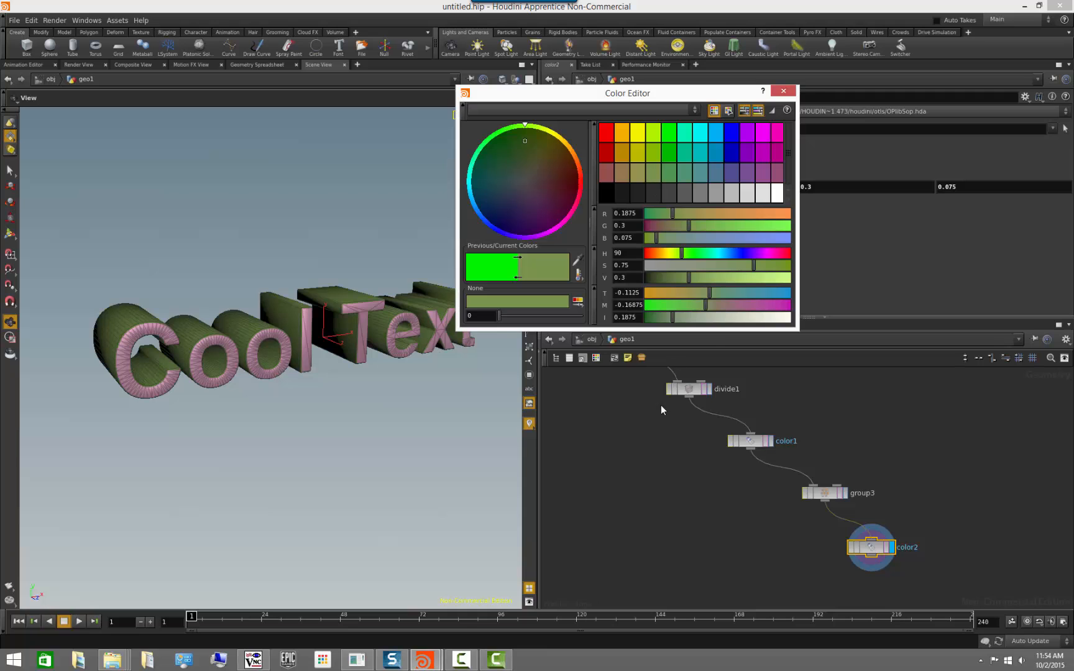
pyautogui.click(782, 92)
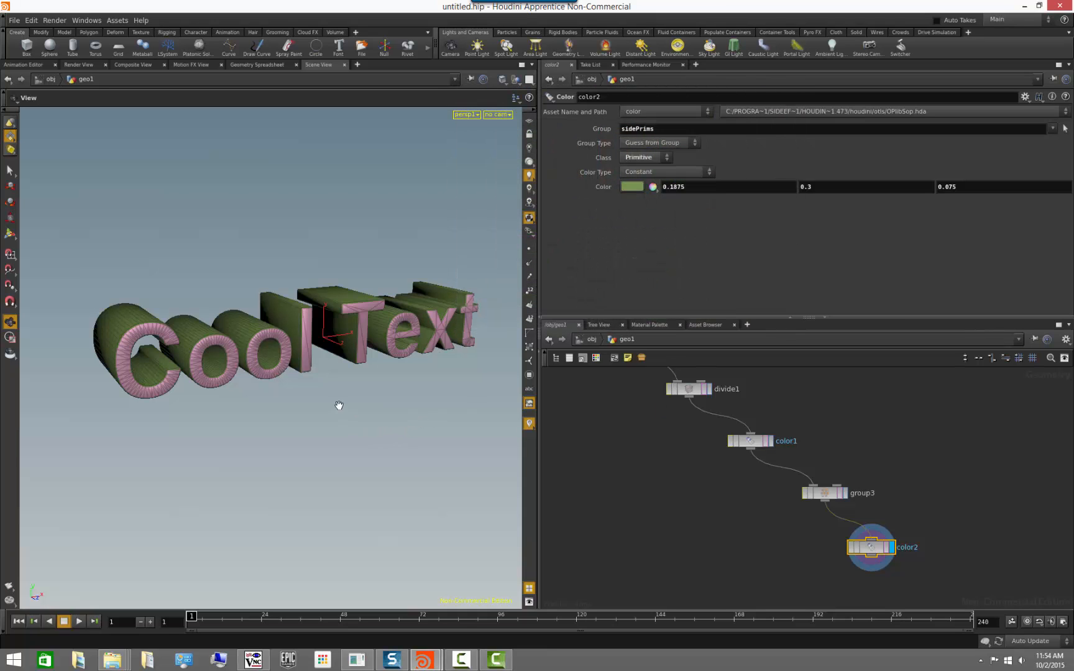
pyautogui.moveTo(338, 405); pyautogui.dragTo(355, 445)
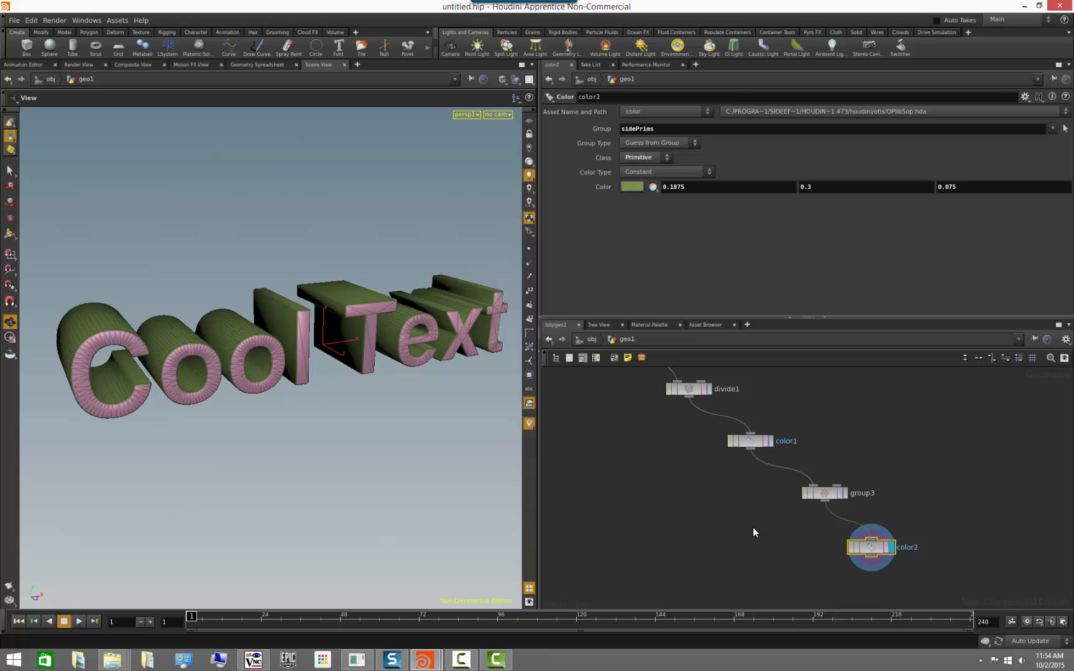
pyautogui.moveTo(407, 460); pyautogui.dragTo(378, 445)
# Copy color1's Color parameter and paste it into color2's Color as relative references.
pyautogui.click(752, 443)
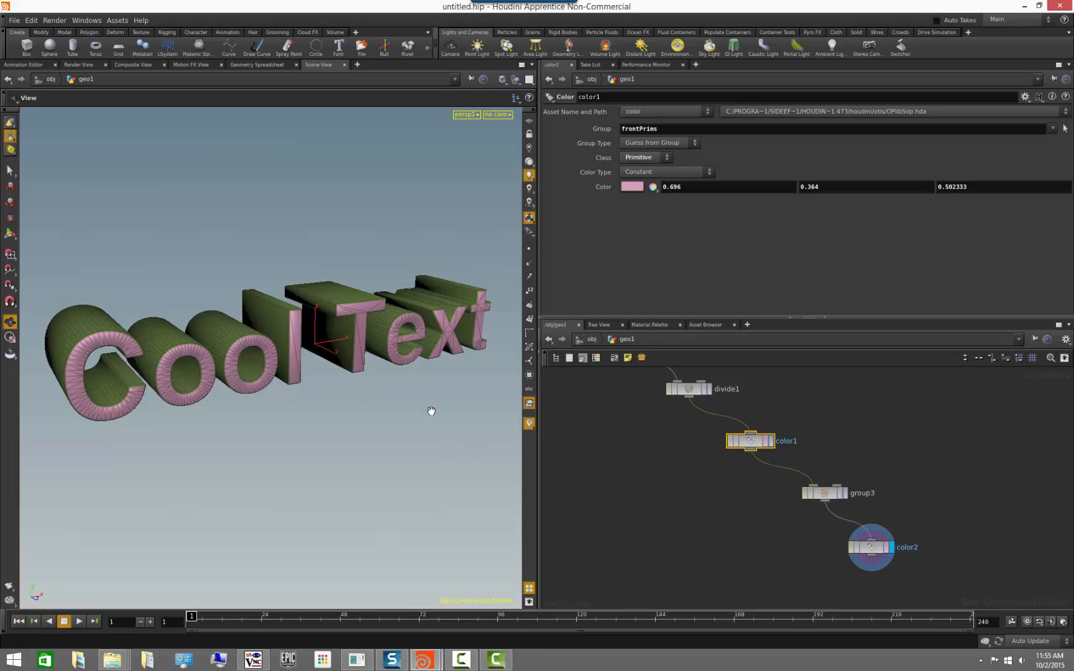
pyautogui.rightClick(601, 187)
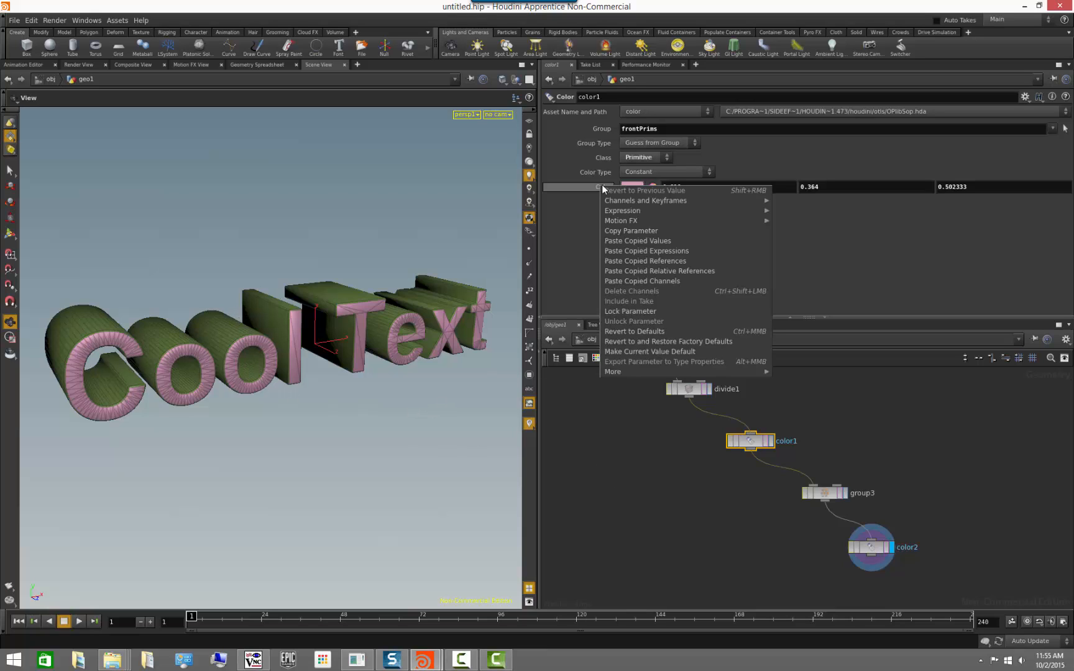
pyautogui.click(635, 230)
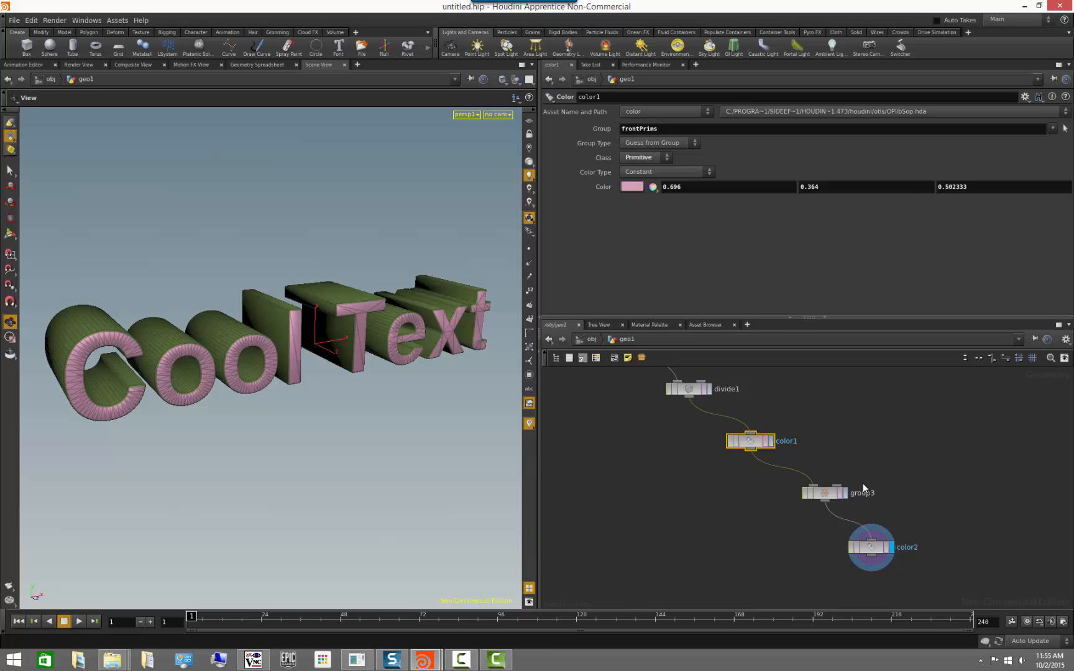
pyautogui.click(869, 547)
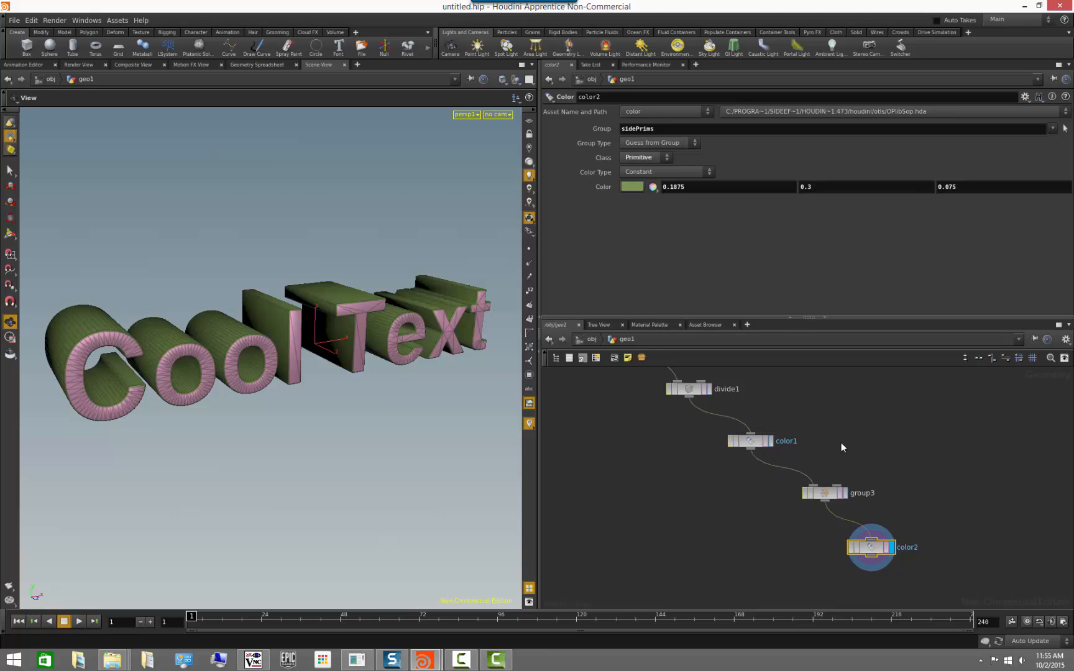
pyautogui.rightClick(604, 186)
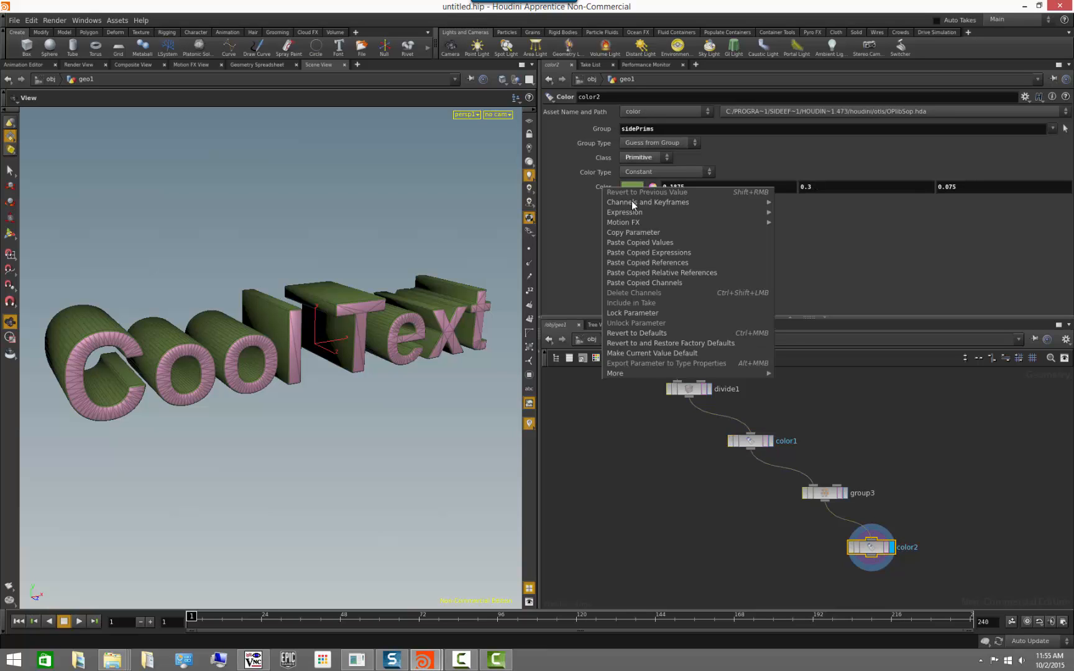
pyautogui.click(679, 272)
# Multiply the red, green and blue reference expressions in color2 by 0.5 each.
pyautogui.click(753, 187)
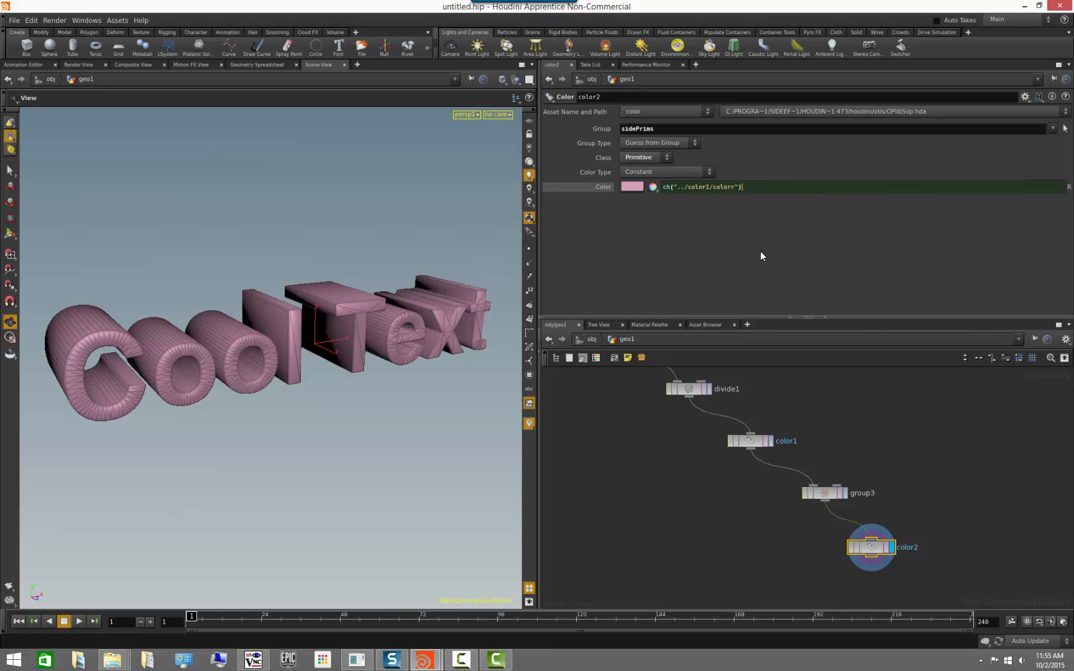
pyautogui.write('*0.5')
pyautogui.press('Return')
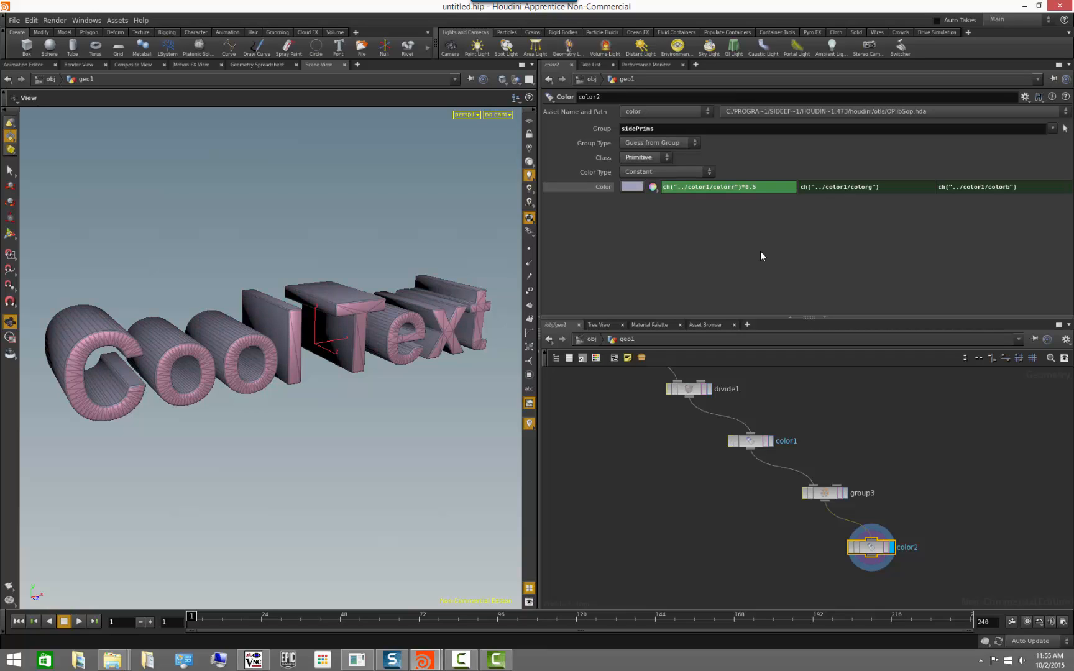
pyautogui.click(886, 186)
pyautogui.write('*')
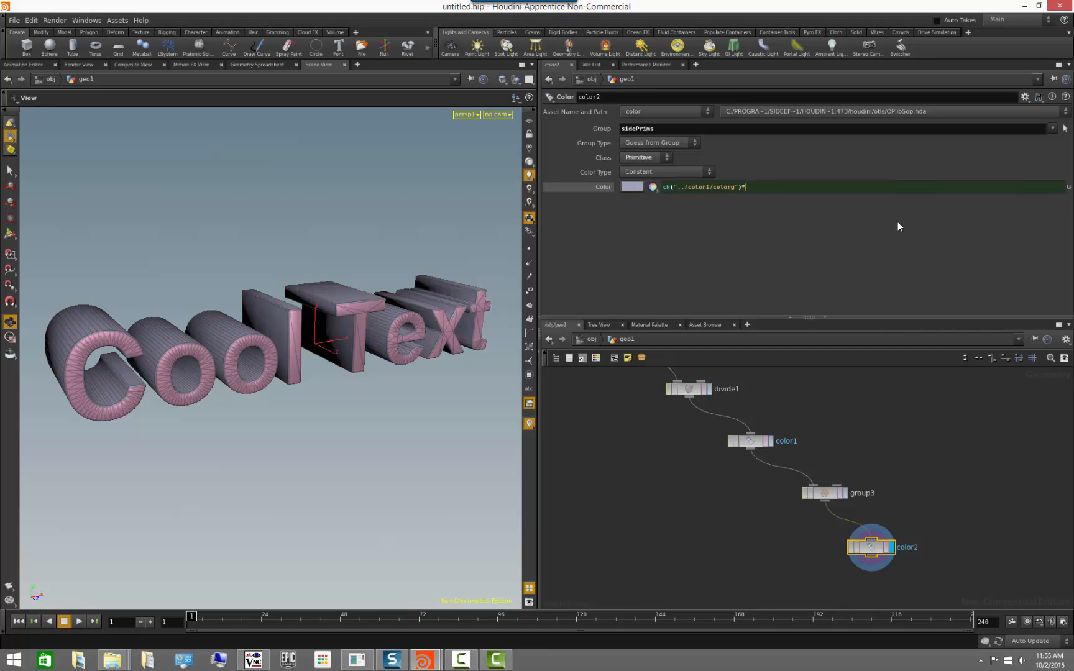
pyautogui.write('0.5')
pyautogui.press('Return')
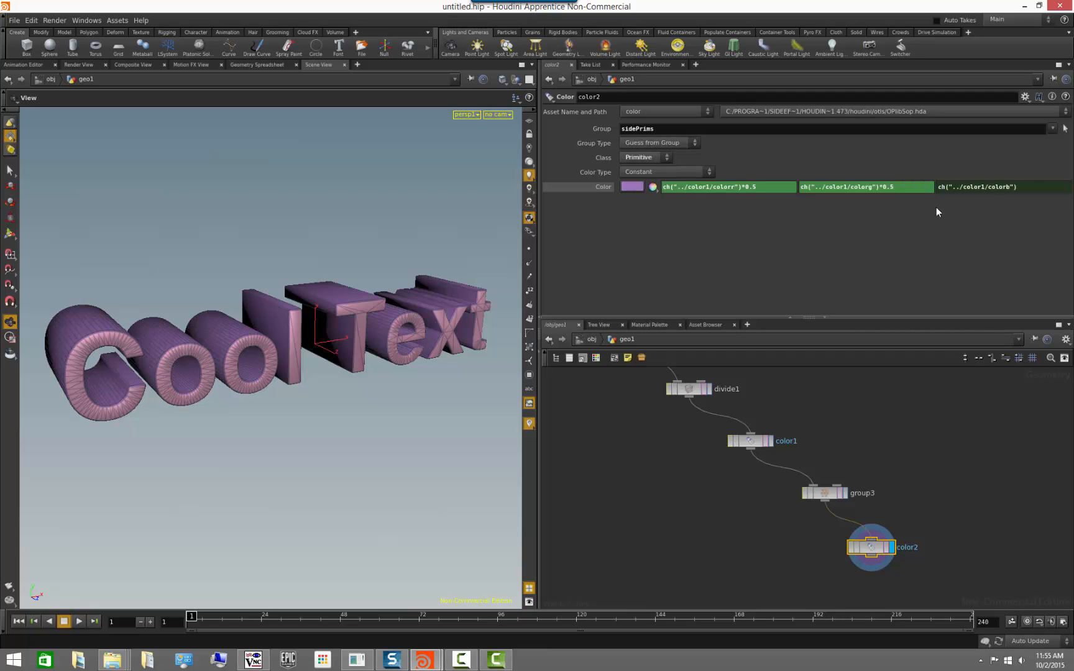
pyautogui.click(988, 188)
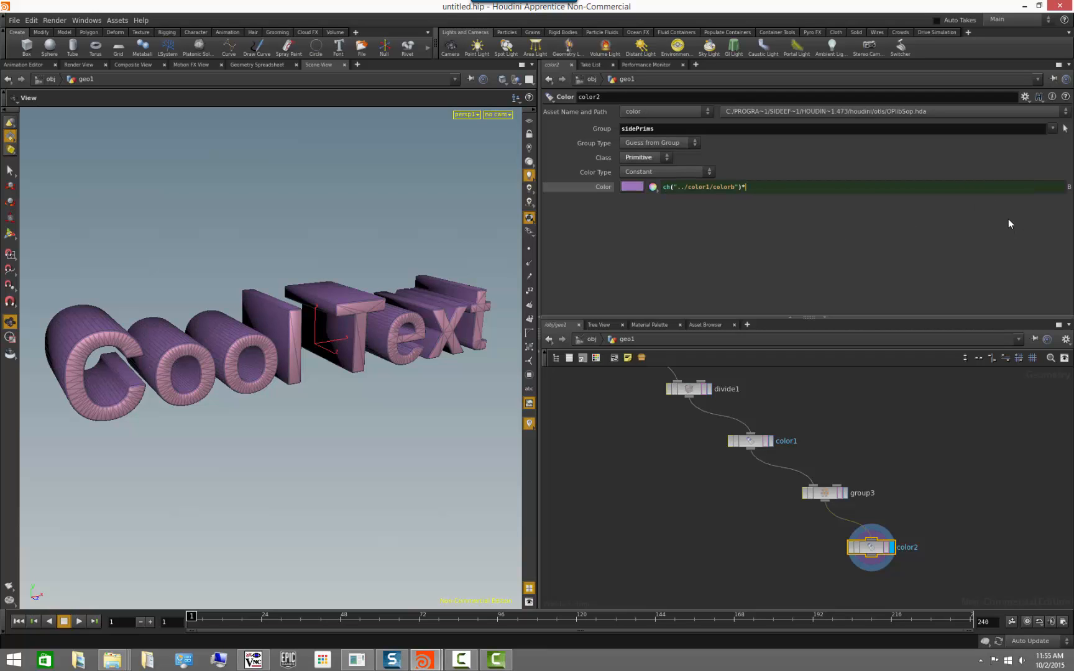
pyautogui.write('*0.5')
pyautogui.press('Return')
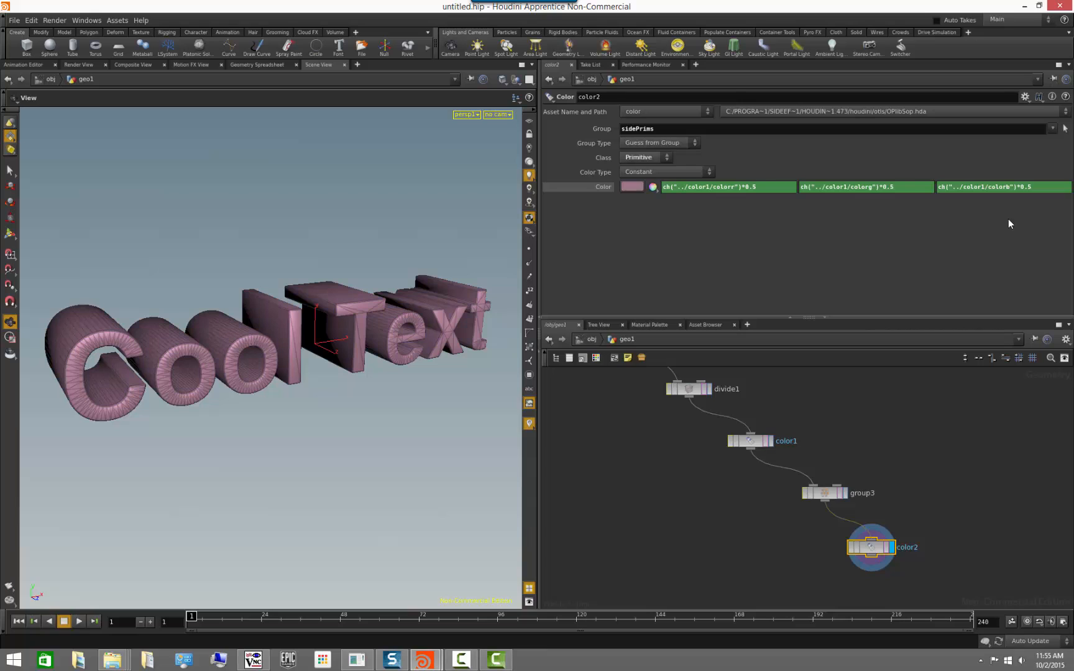
# Try several swatches for the front faces' colour in color1, settling on muted purple with RGB 0.3, 0.075, 0.1875.
pyautogui.click(926, 519)
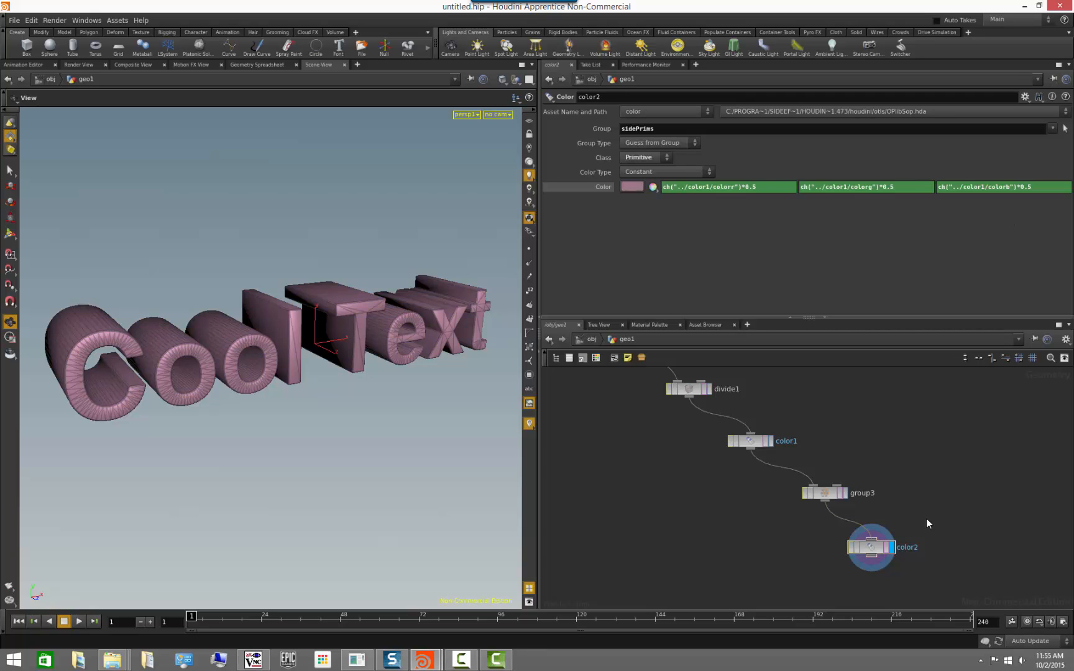
pyautogui.click(759, 442)
pyautogui.click(632, 186)
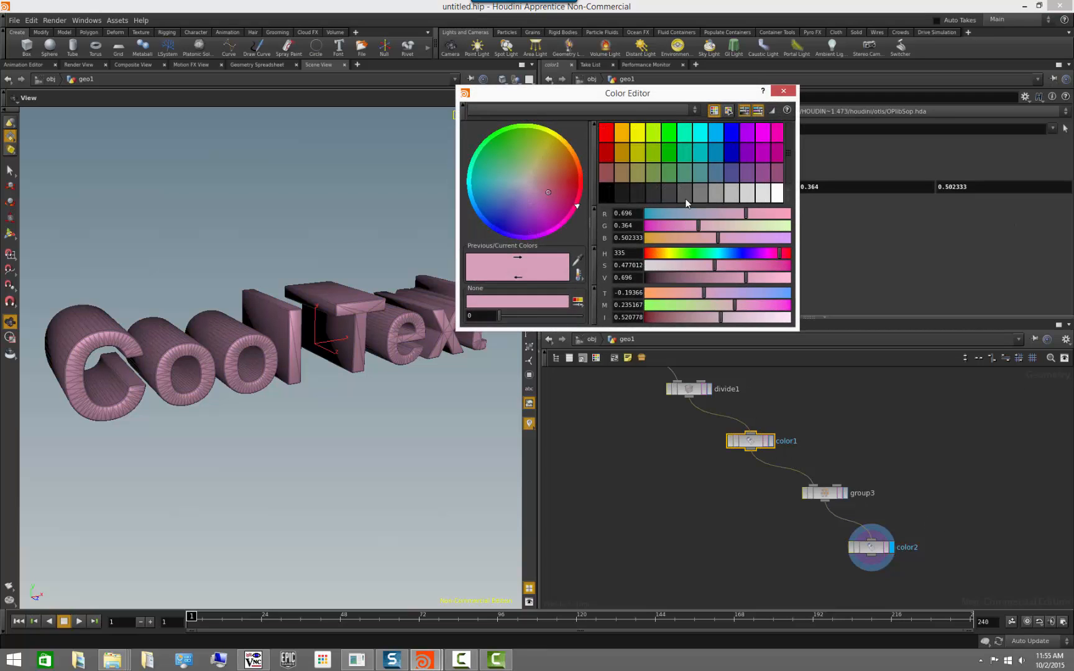
pyautogui.click(684, 171)
pyautogui.moveTo(270, 456); pyautogui.dragTo(314, 495)
pyautogui.moveTo(748, 255); pyautogui.dragTo(778, 253)
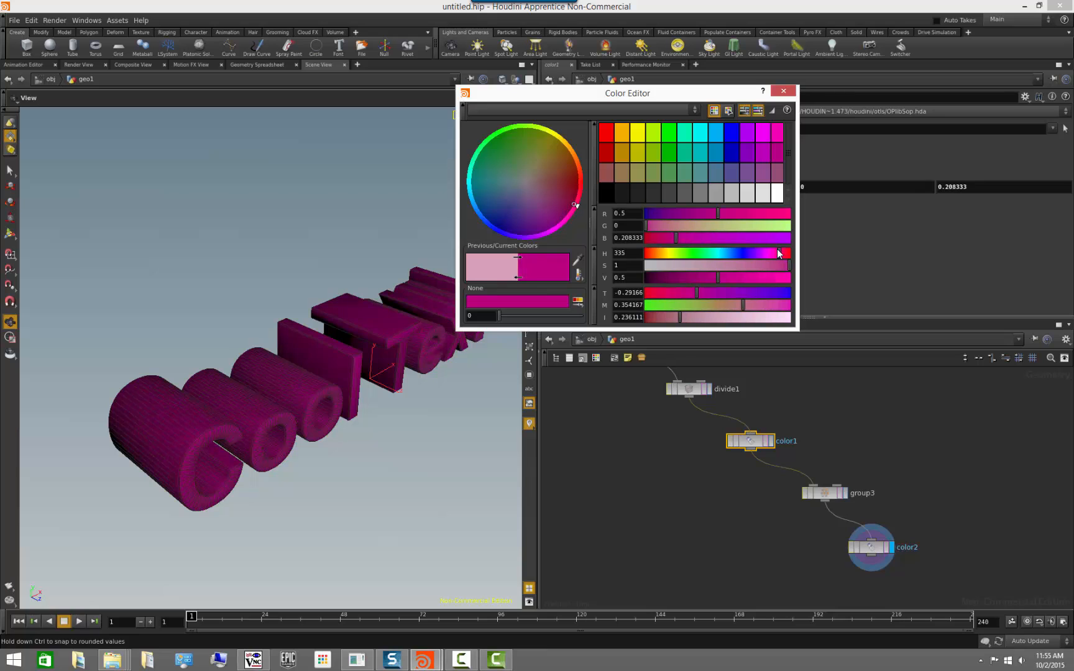
pyautogui.click(733, 188)
pyautogui.click(751, 197)
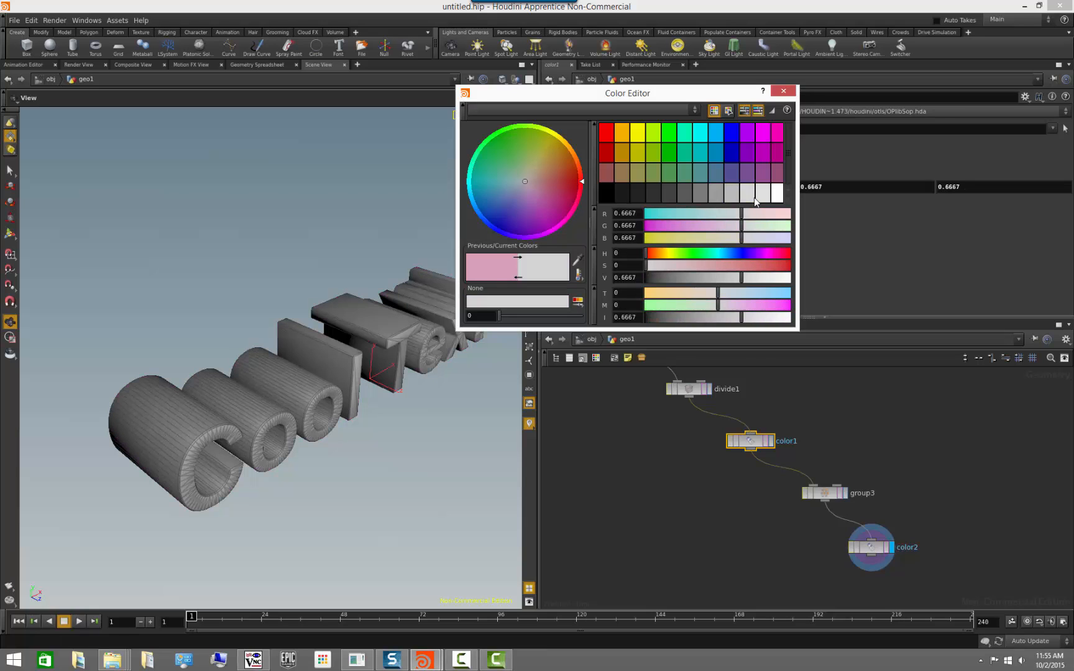
pyautogui.click(775, 197)
pyautogui.click(762, 170)
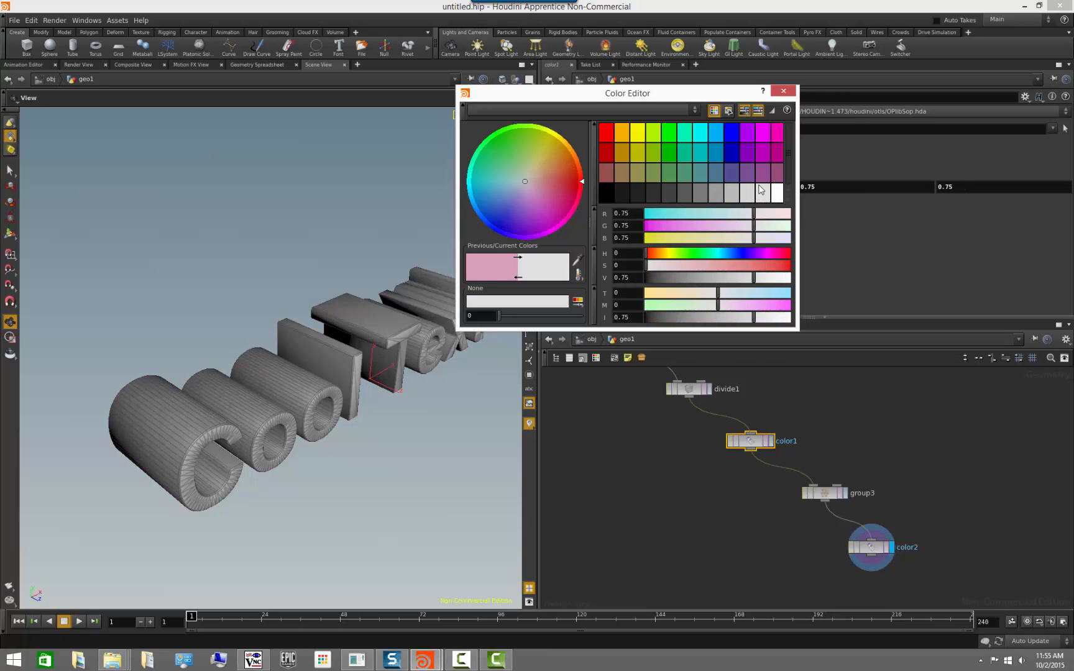
pyautogui.click(763, 159)
pyautogui.click(763, 172)
pyautogui.click(774, 172)
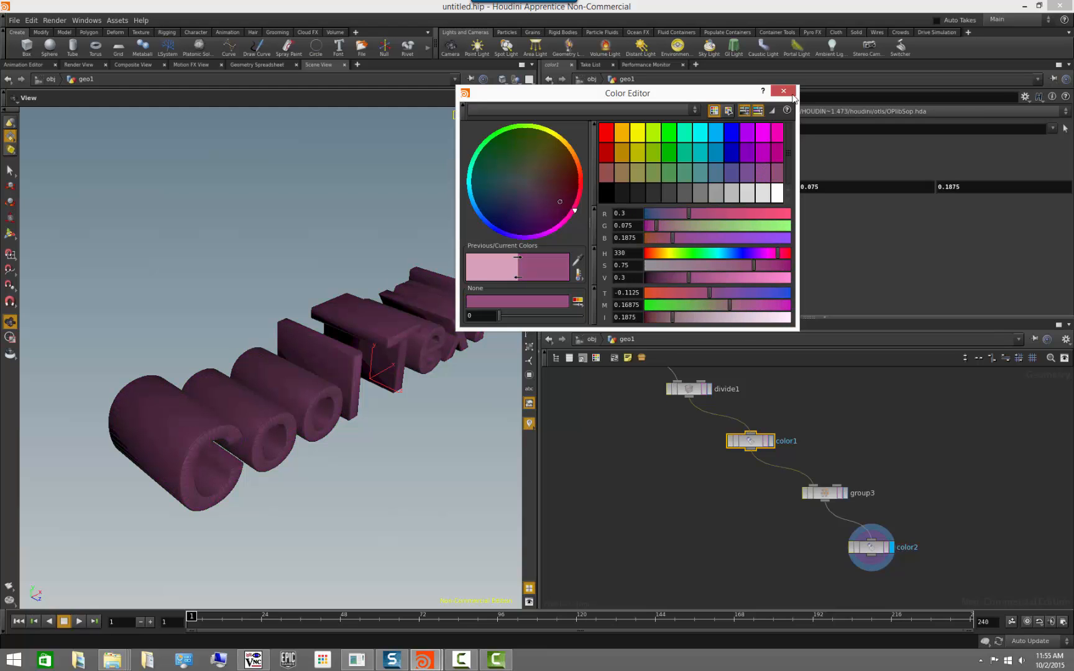
pyautogui.click(789, 92)
pyautogui.moveTo(467, 467); pyautogui.dragTo(484, 443)
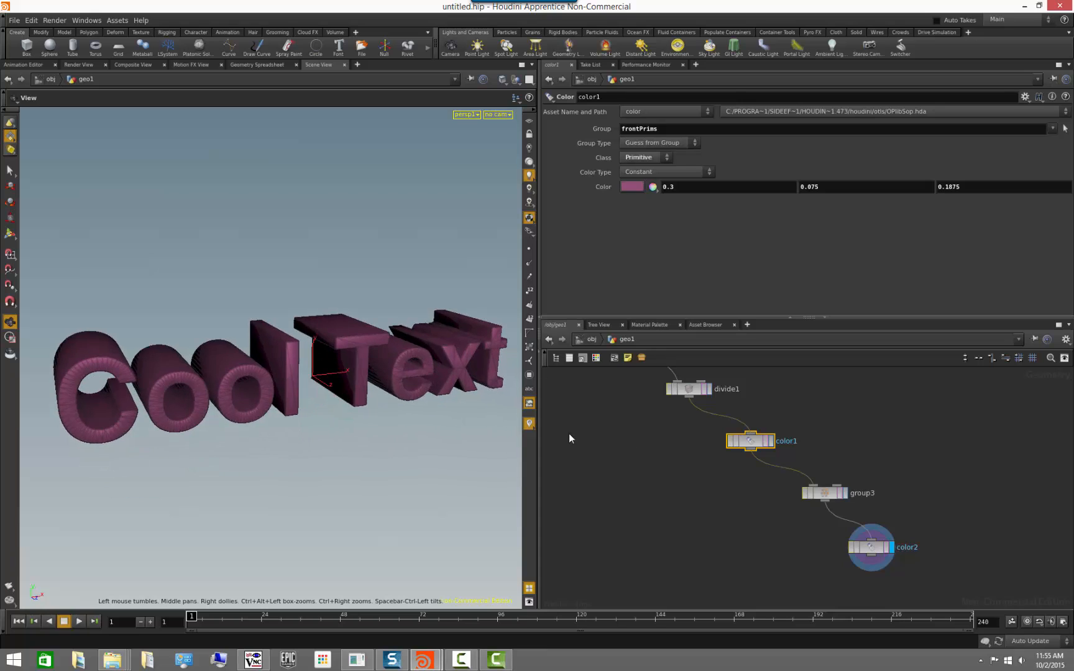
# Delete the channels linking color2's Color to color1 and set the side faces to olive with RGB 0.3, 0.3, 0.075.
pyautogui.click(868, 546)
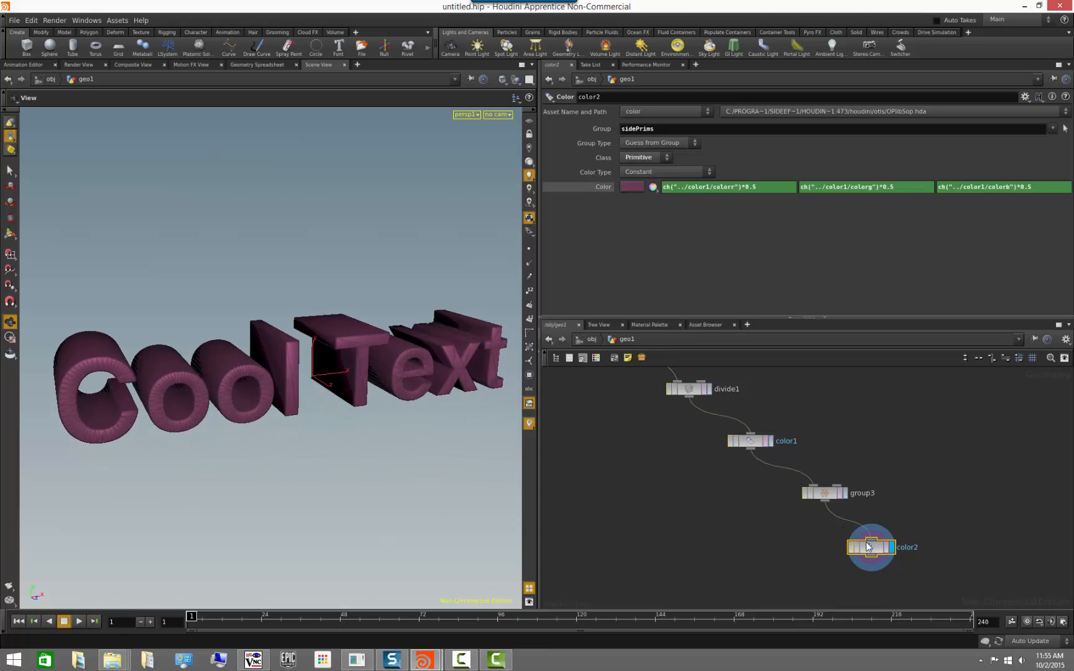
pyautogui.rightClick(605, 187)
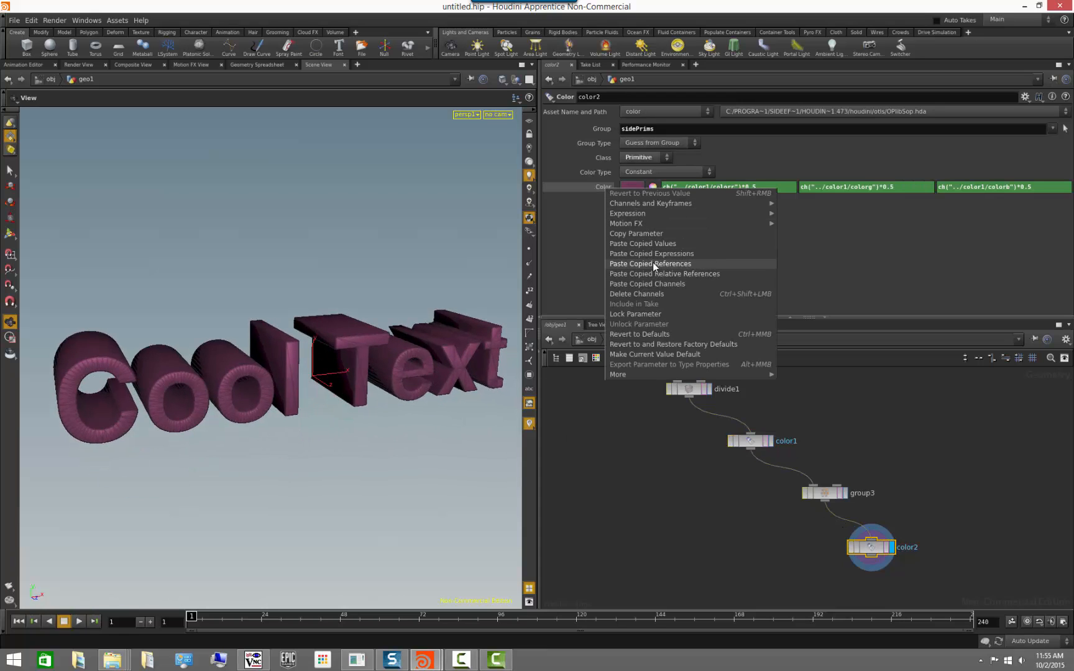
pyautogui.click(641, 293)
pyautogui.click(631, 186)
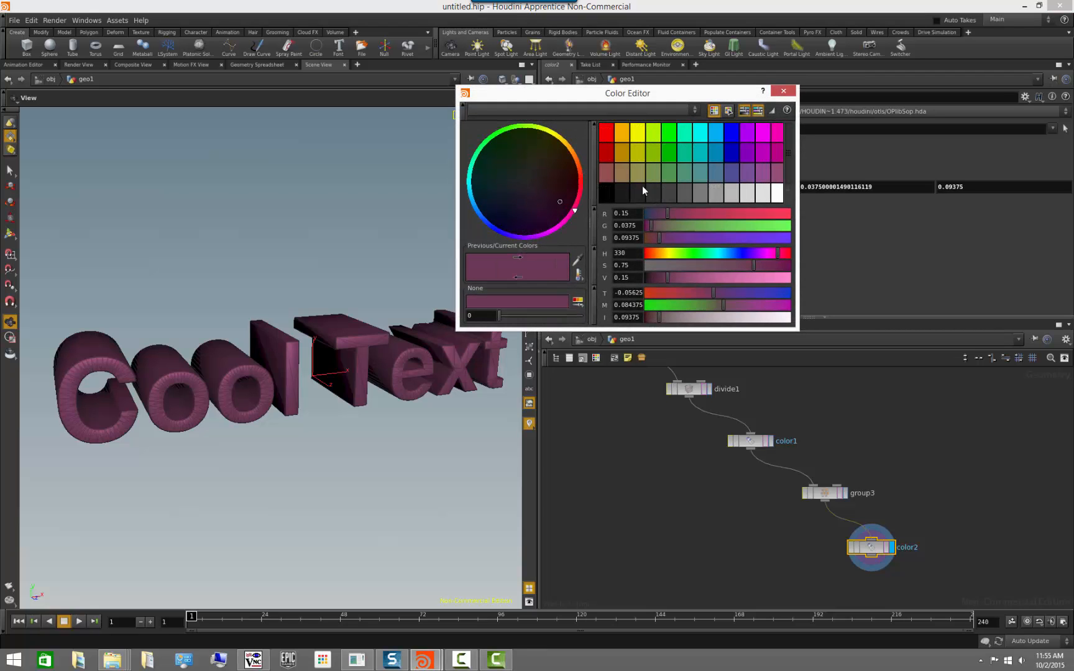
pyautogui.click(637, 178)
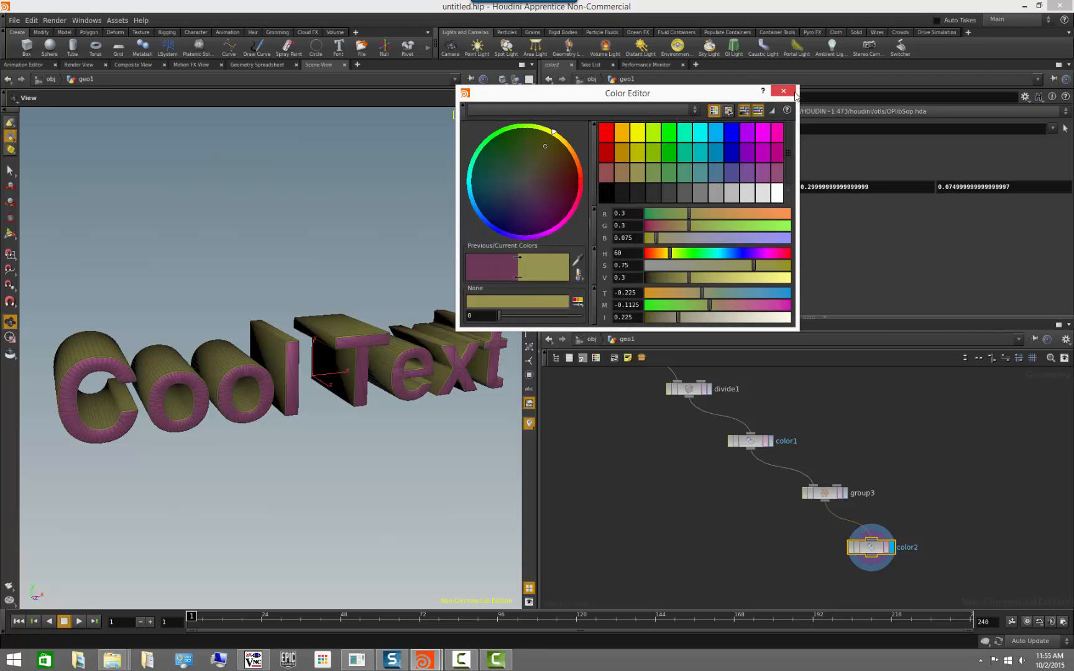
pyautogui.moveTo(350, 522); pyautogui.dragTo(341, 486)
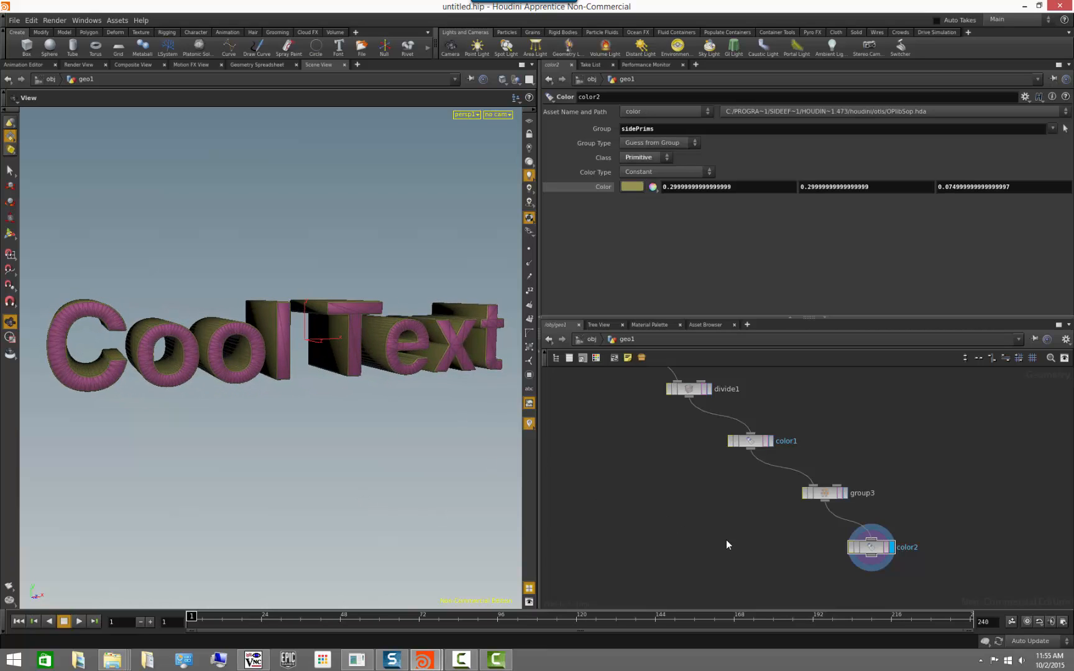
# Append a displayed Output node after color2 and rename it OUT.
pyautogui.moveTo(756, 531); pyautogui.dragTo(679, 453, button='middle')
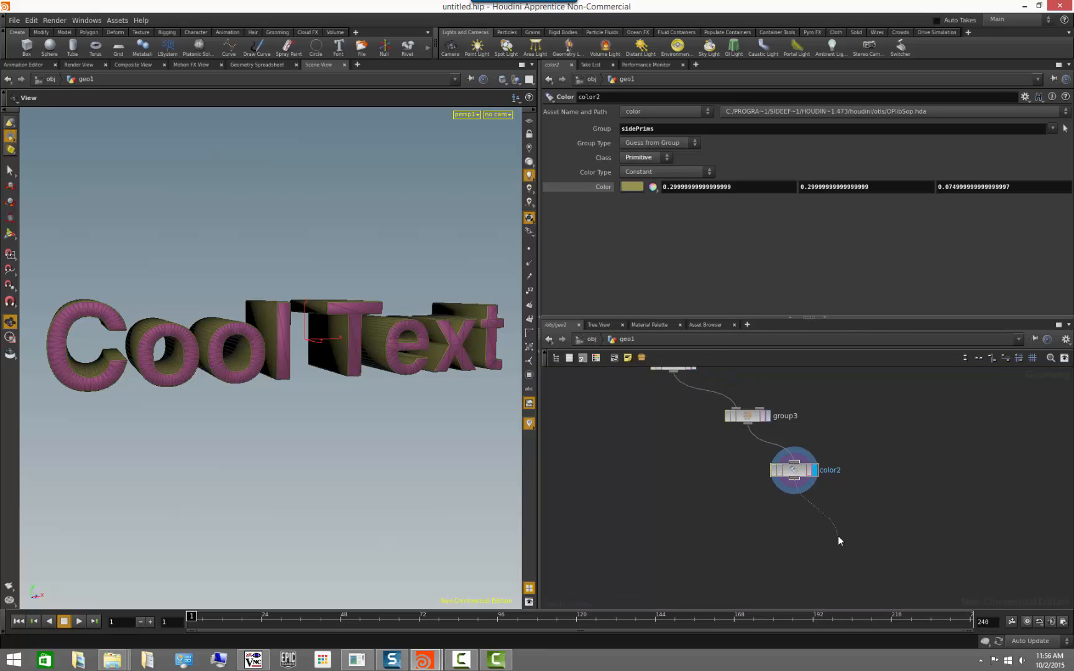
pyautogui.press('Tab')
pyautogui.write('out')
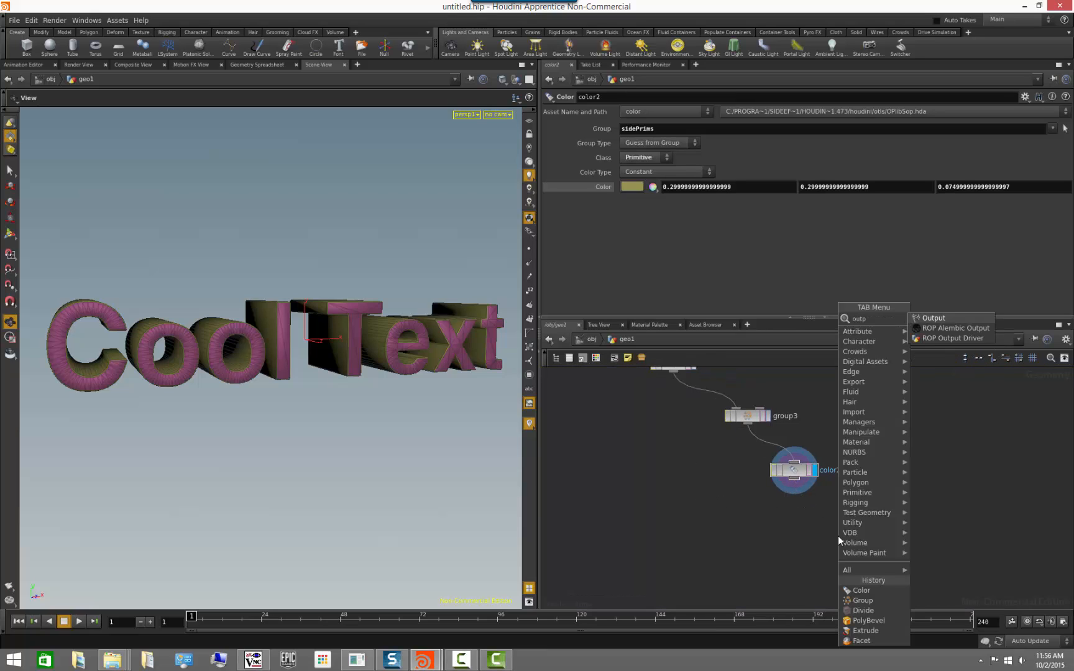
pyautogui.press('Return')
pyautogui.click(838, 536)
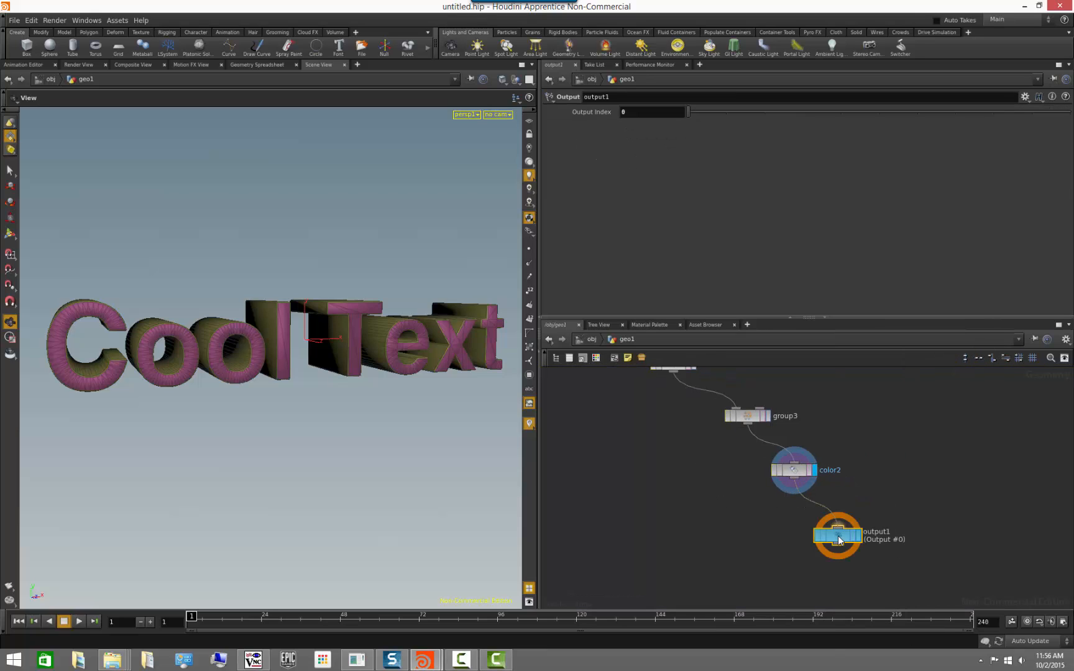
pyautogui.doubleClick(868, 533)
pyautogui.write('OUT')
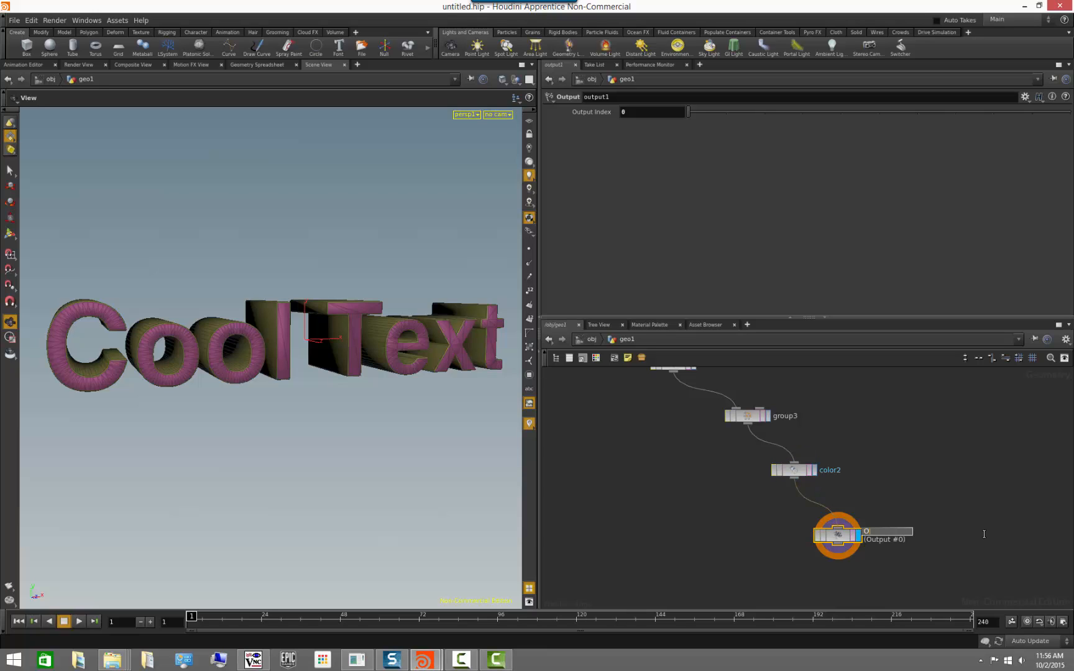
pyautogui.press('Return')
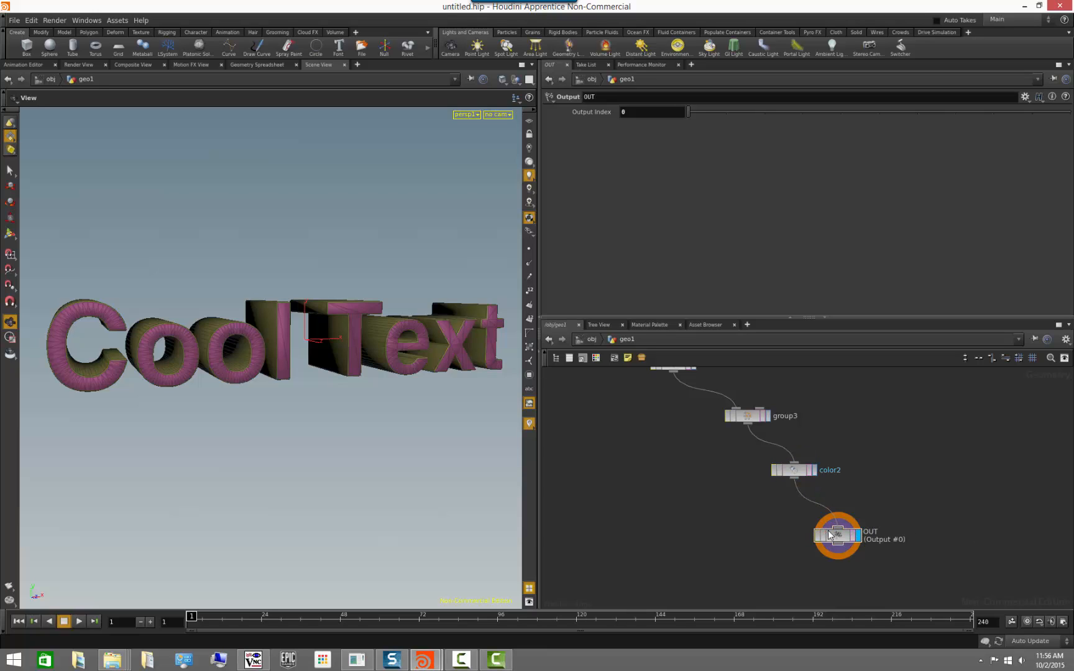
# Colour the OUT node blue in the network.
pyautogui.press('c')
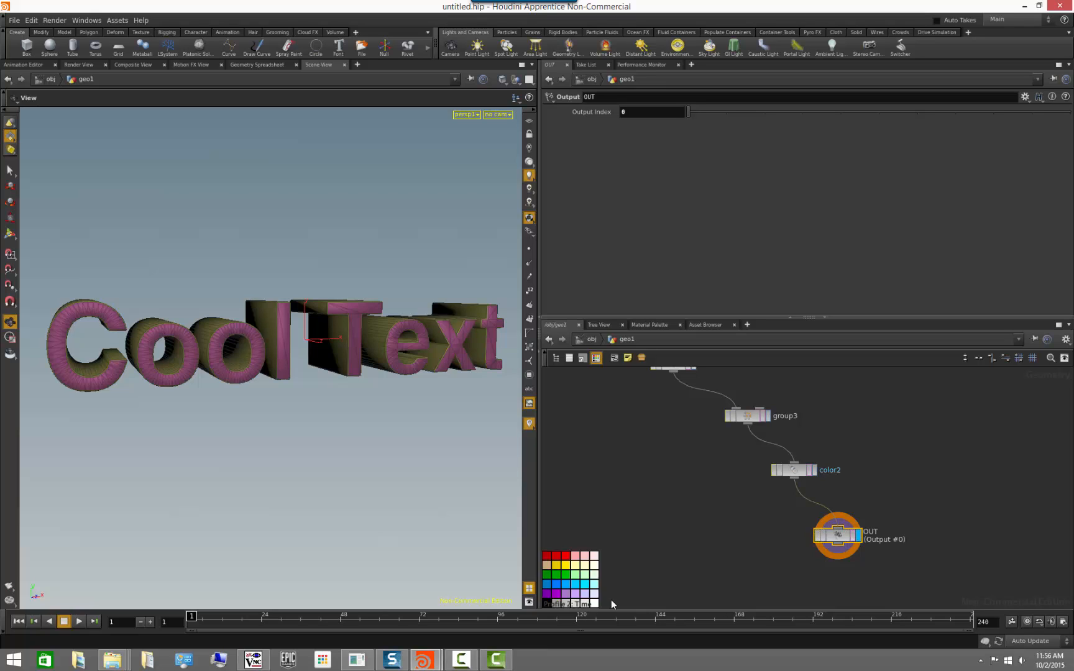
pyautogui.click(576, 585)
pyautogui.press('c')
# Colour the font1 node at the start of the chain yellow in the network.
pyautogui.scroll(-2, 628, 515)
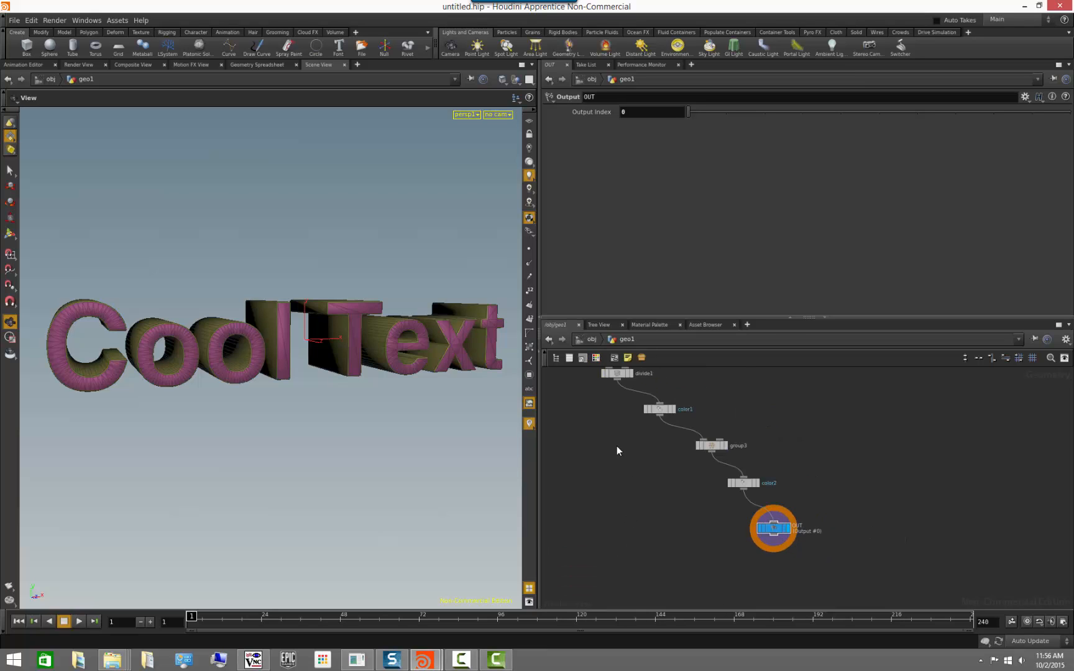
pyautogui.moveTo(587, 425); pyautogui.dragTo(706, 557, button='middle')
pyautogui.moveTo(646, 502); pyautogui.dragTo(738, 580, button='middle')
pyautogui.moveTo(644, 470); pyautogui.dragTo(745, 621, button='middle')
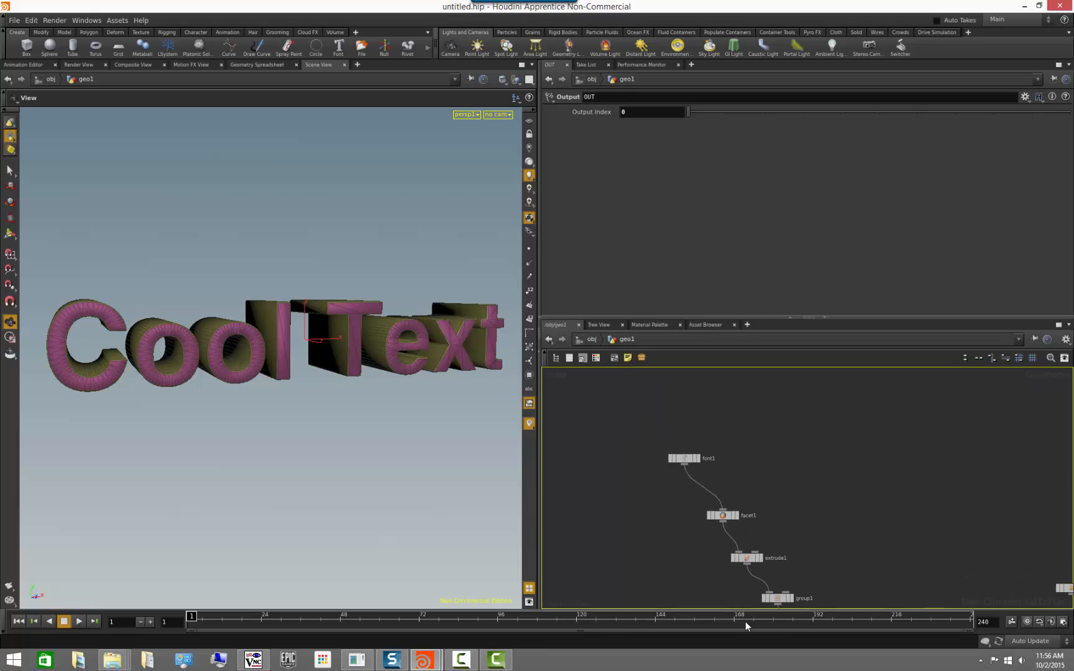
pyautogui.click(691, 463)
pyautogui.press('c')
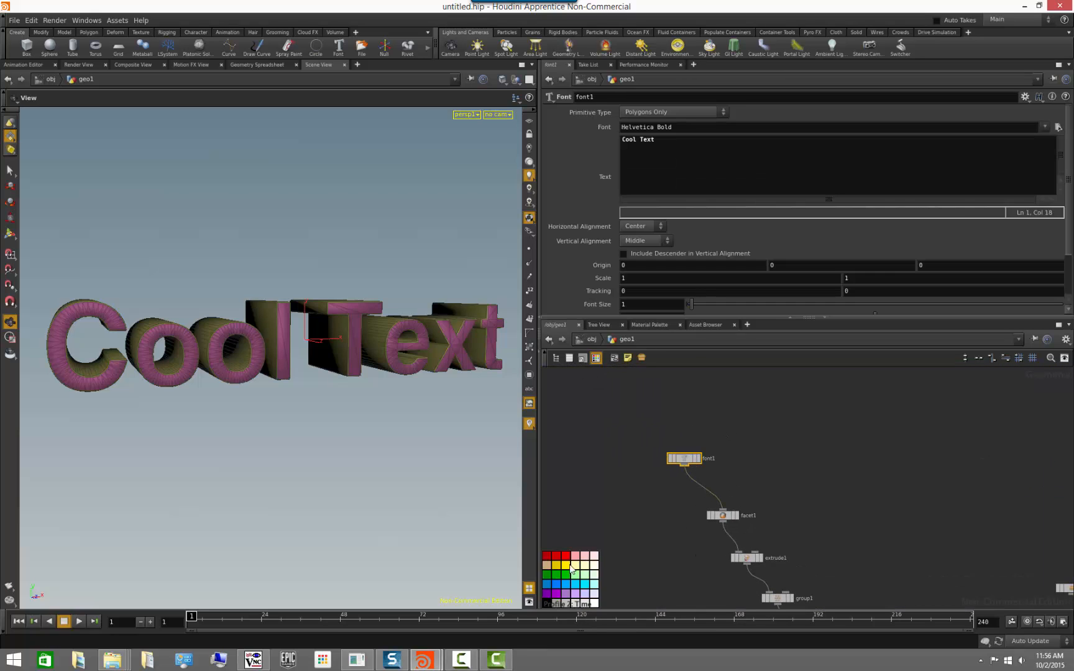
pyautogui.press('c')
# Move the unconnected text generator node farther away from the text node chain.
pyautogui.moveTo(852, 546); pyautogui.dragTo(764, 454, button='middle')
pyautogui.scroll(-2, 801, 466)
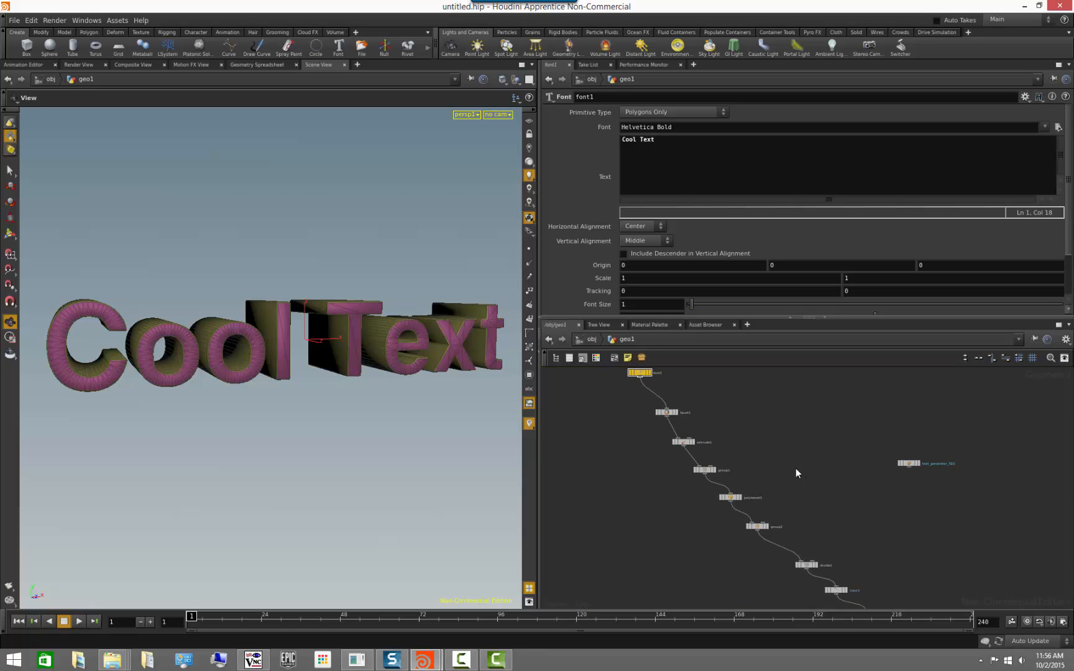
pyautogui.moveTo(796, 468); pyautogui.dragTo(798, 487, button='middle')
pyautogui.moveTo(758, 439)
pyautogui.mouseDown(button='middle')
pyautogui.moveTo(736, 434)
pyautogui.moveTo(728, 403)
pyautogui.moveTo(719, 408)
pyautogui.mouseUp(button='middle')
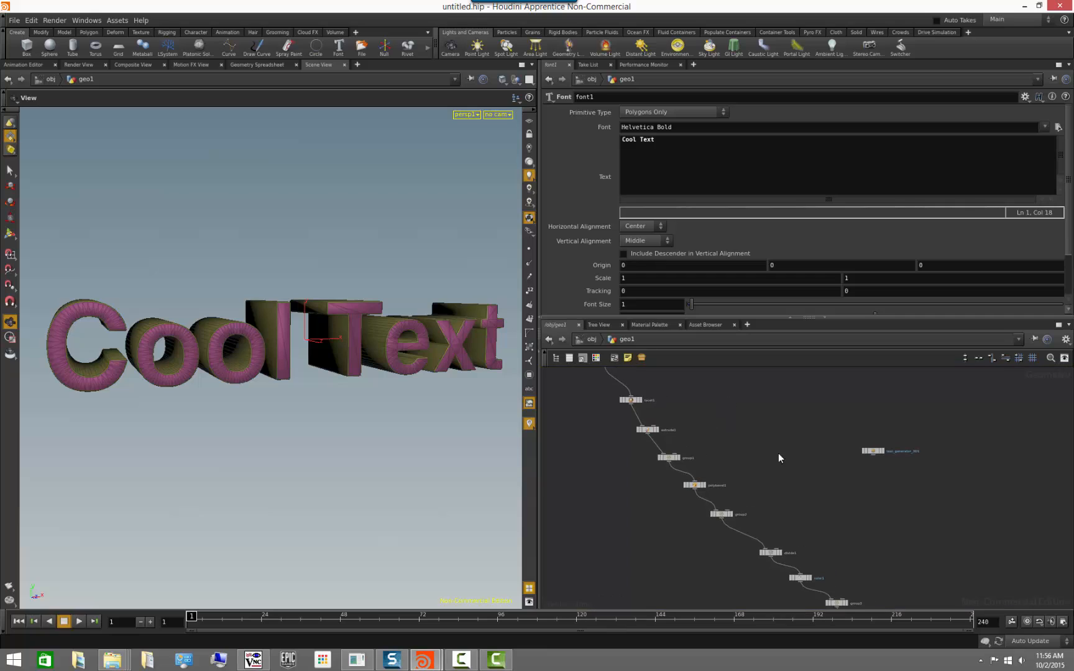
pyautogui.scroll(-3, 868, 534)
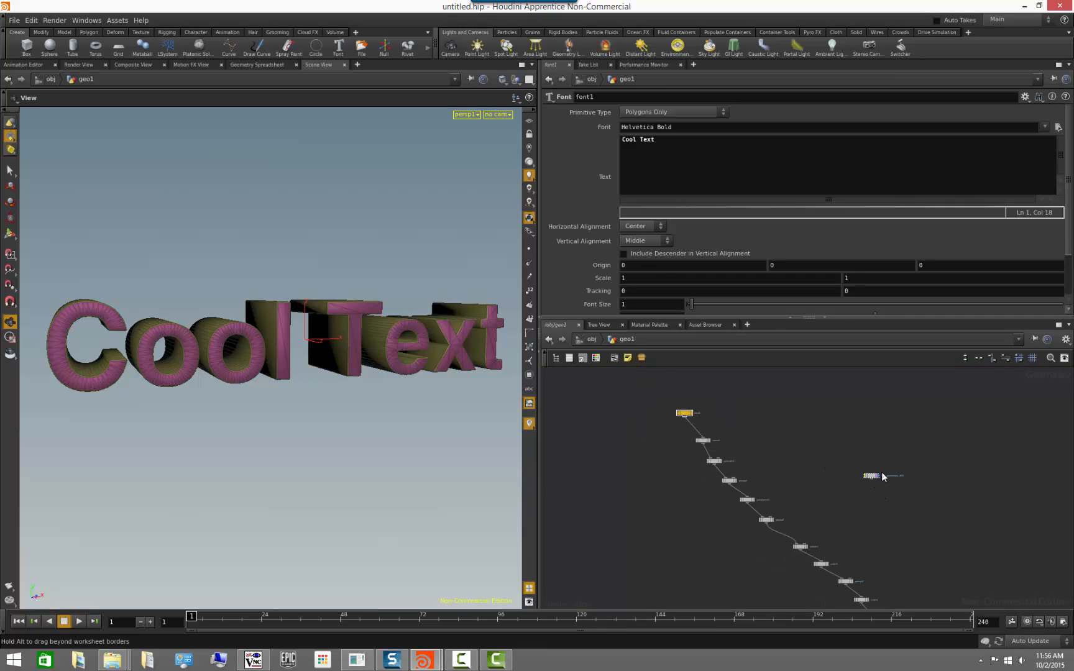
pyautogui.moveTo(875, 475); pyautogui.dragTo(1002, 418)
# Collapse all eleven nodes of the chain, from font1 to OUT, into a single subnetwork.
pyautogui.scroll(-2, 888, 535)
pyautogui.moveTo(875, 518); pyautogui.dragTo(861, 498, button='middle')
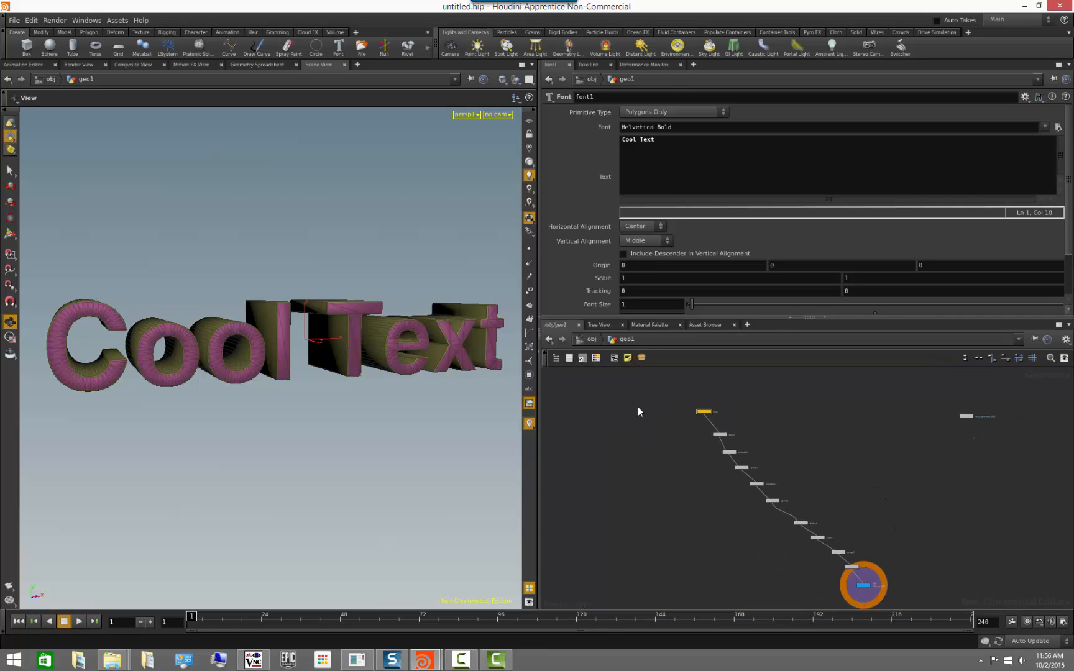
pyautogui.moveTo(629, 391); pyautogui.dragTo(906, 607)
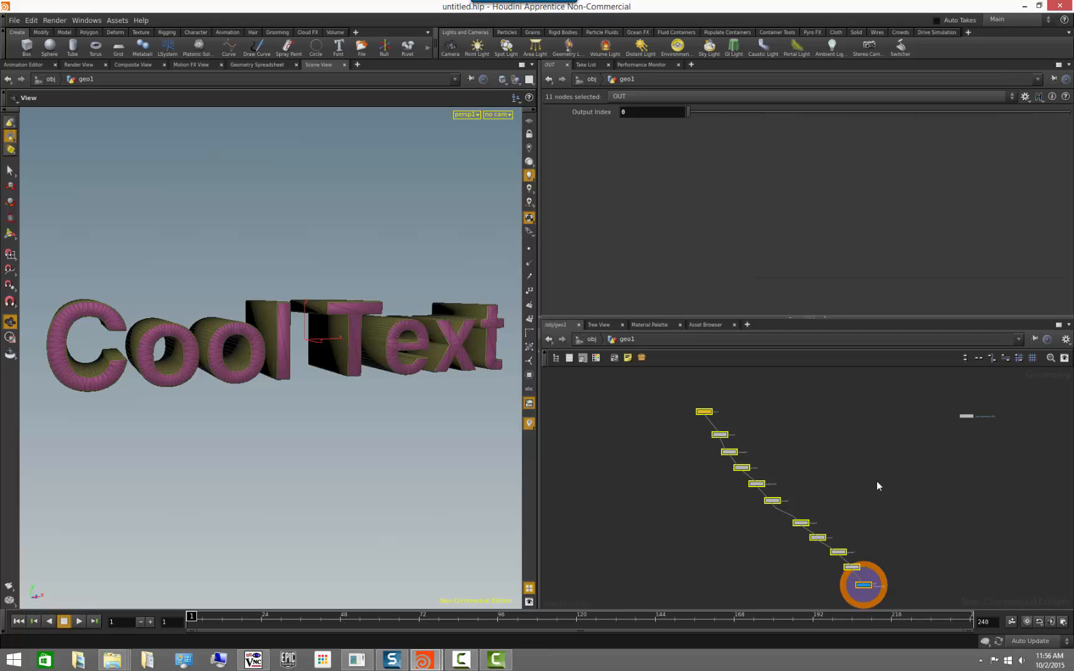
pyautogui.click(642, 357)
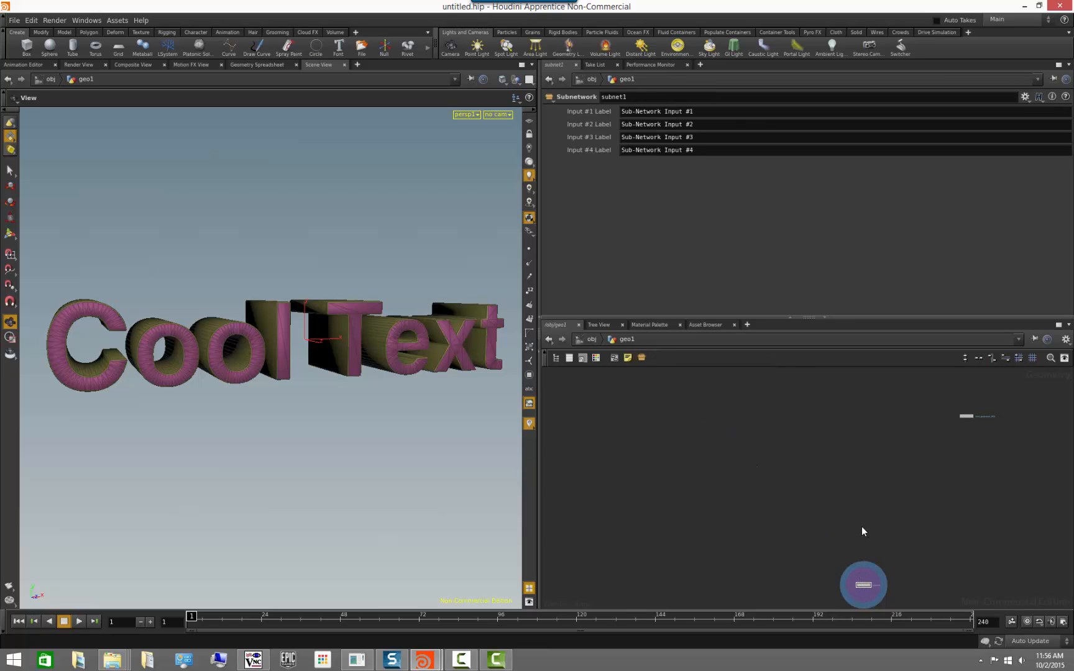
# Begin creating a new digital asset from the subnet1 node.
pyautogui.moveTo(861, 527); pyautogui.dragTo(827, 465, button='middle')
pyautogui.moveTo(828, 519); pyautogui.dragTo(735, 399)
pyautogui.scroll(3, 724, 427)
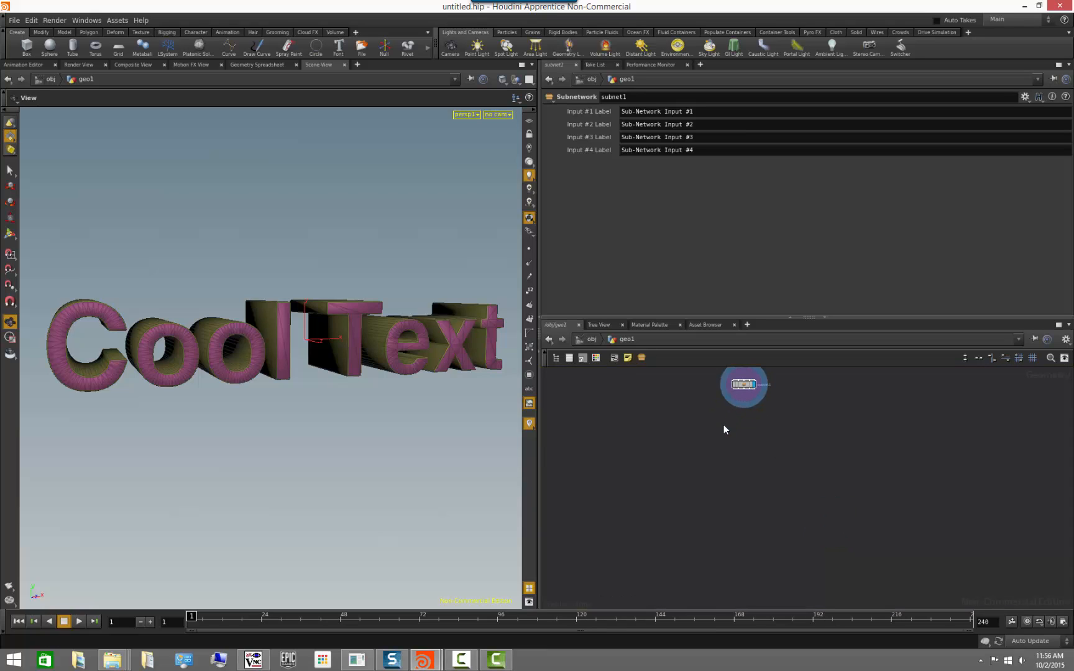
pyautogui.moveTo(687, 421); pyautogui.dragTo(677, 525, button='middle')
pyautogui.scroll(3, 695, 499)
pyautogui.rightClick(761, 480)
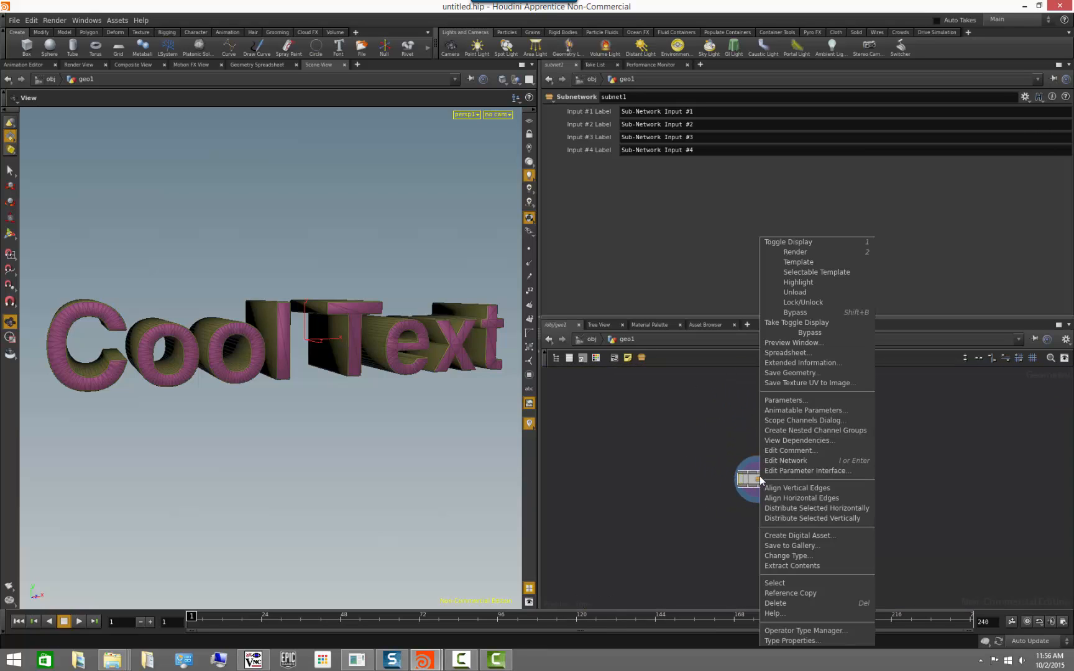
pyautogui.click(822, 537)
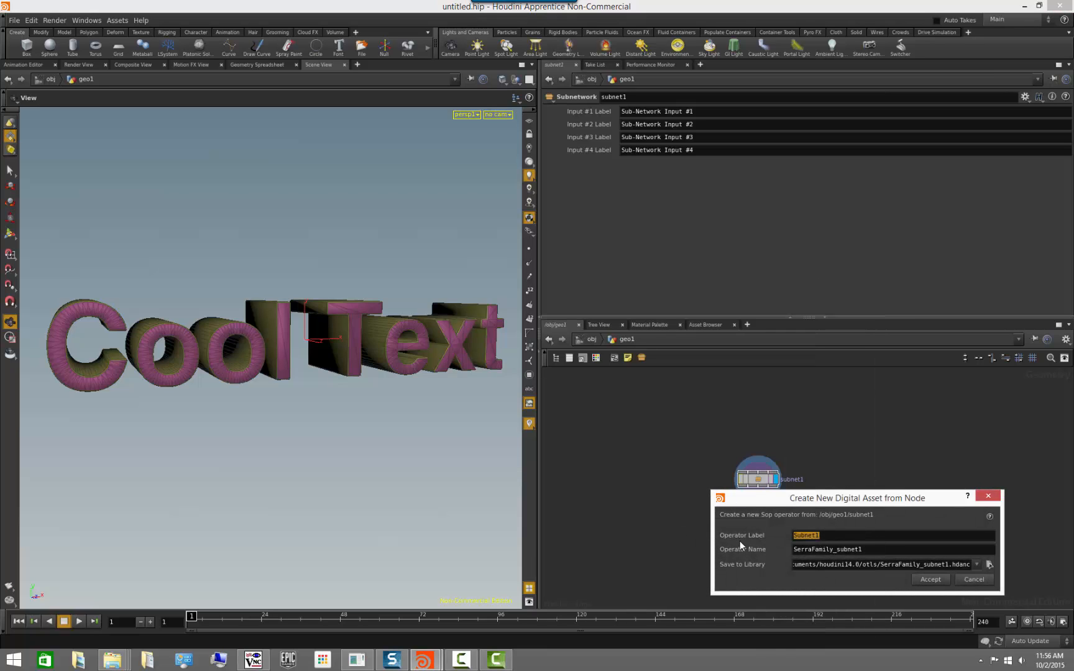
pyautogui.write('3')
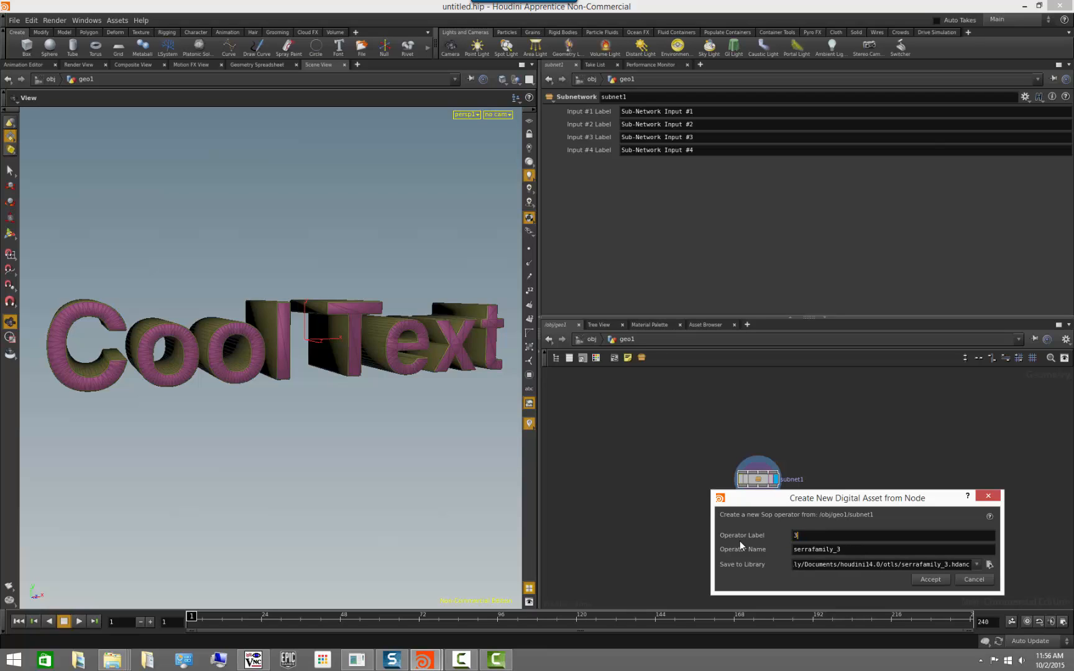
pyautogui.write('D_text')
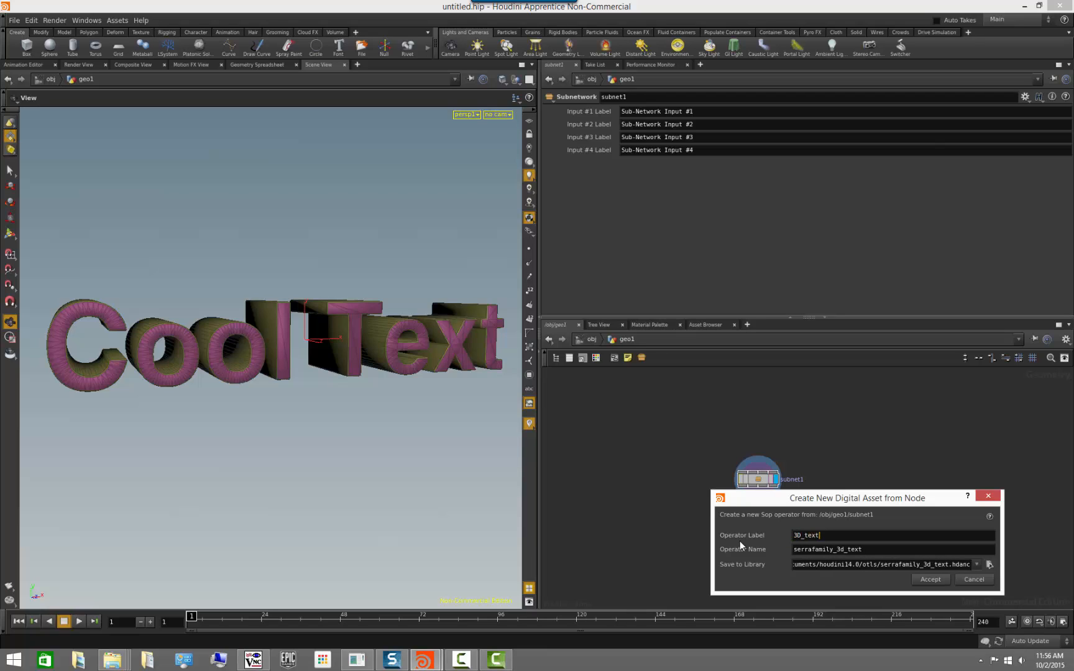
pyautogui.write('_Gen')
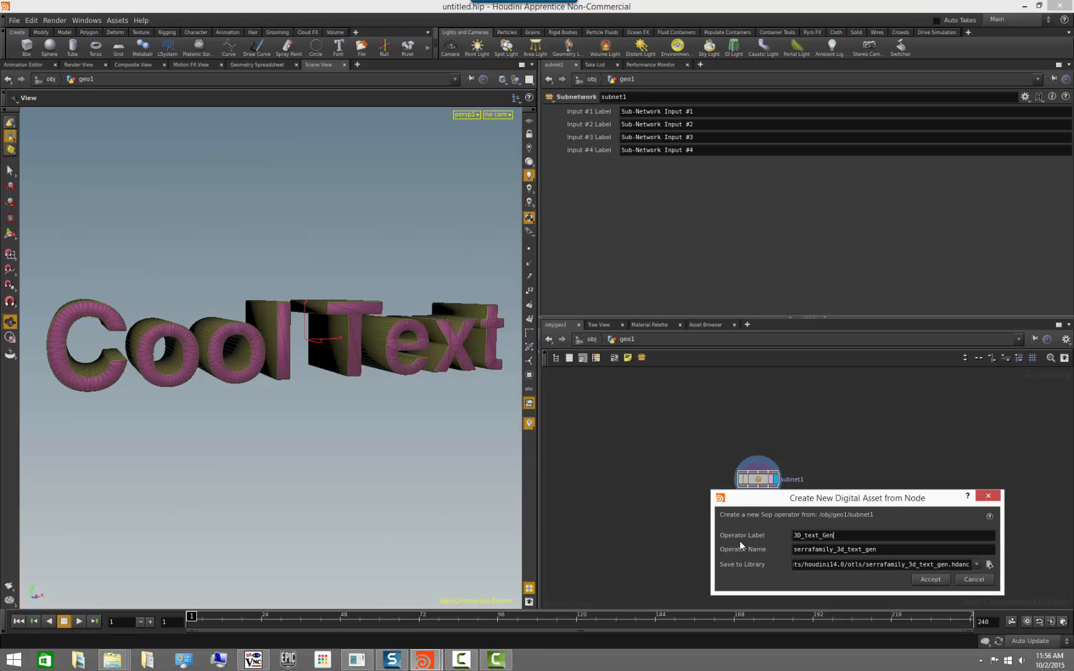
pyautogui.write('erator')
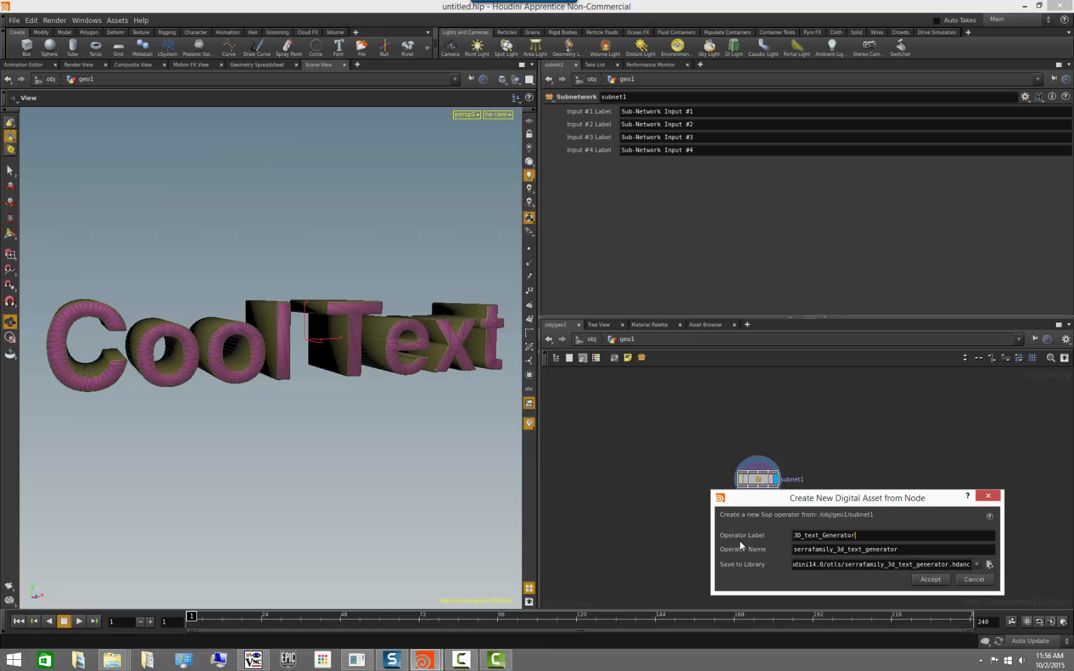
# Set the new asset's operator label to "3D Text Generator Tutorial".
pyautogui.hotkey('ctrl', 'a')
pyautogui.write('3D T')
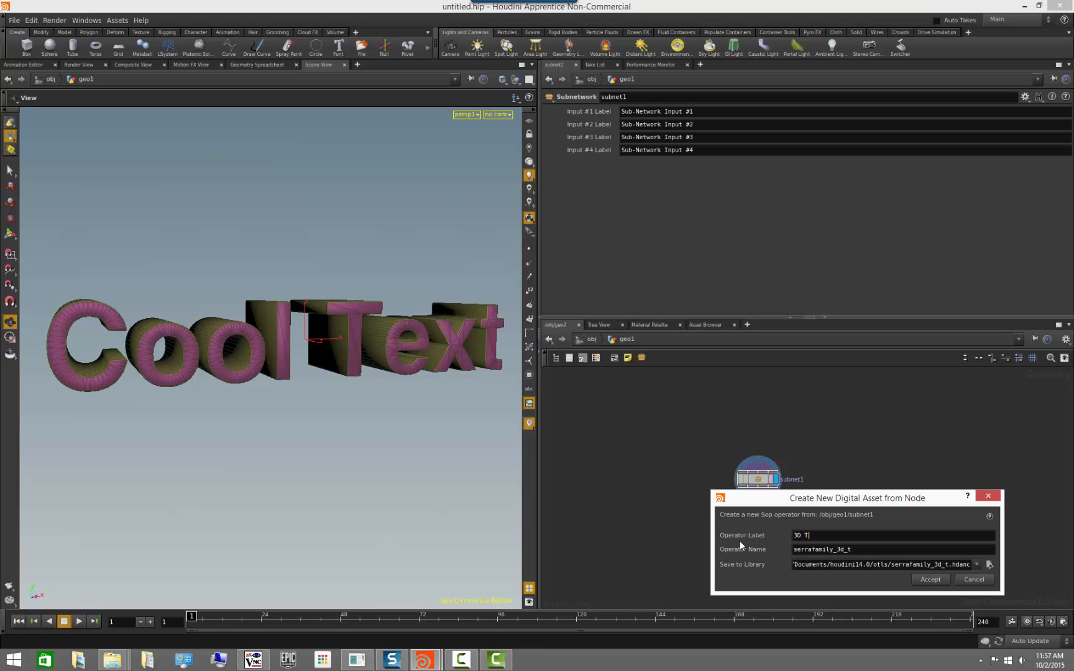
pyautogui.write('ext Generator T')
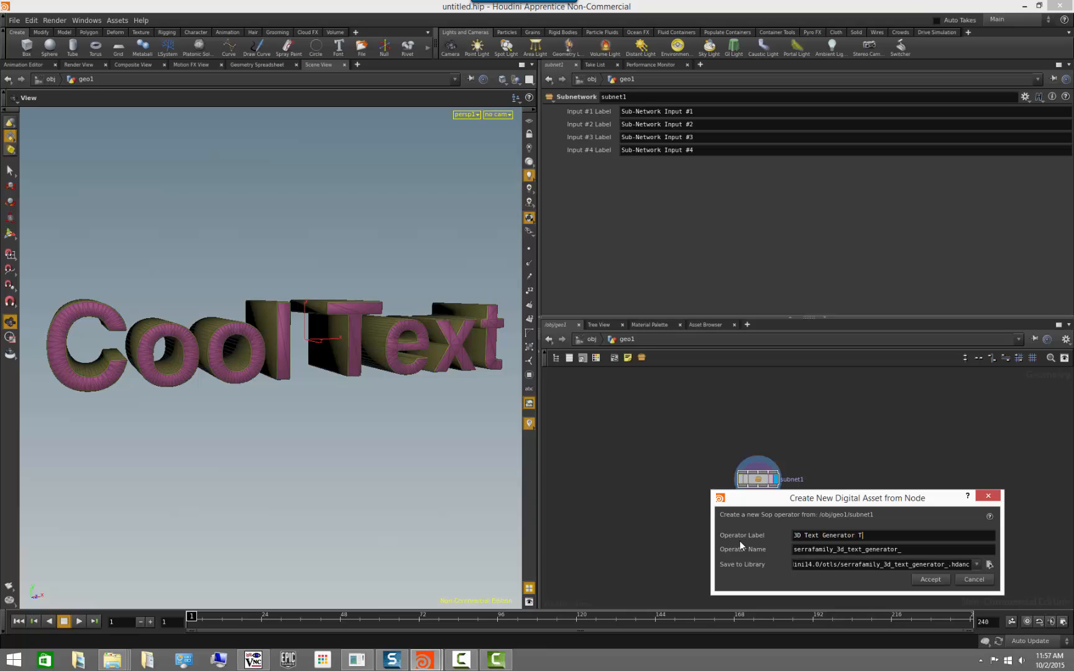
pyautogui.write('utorial')
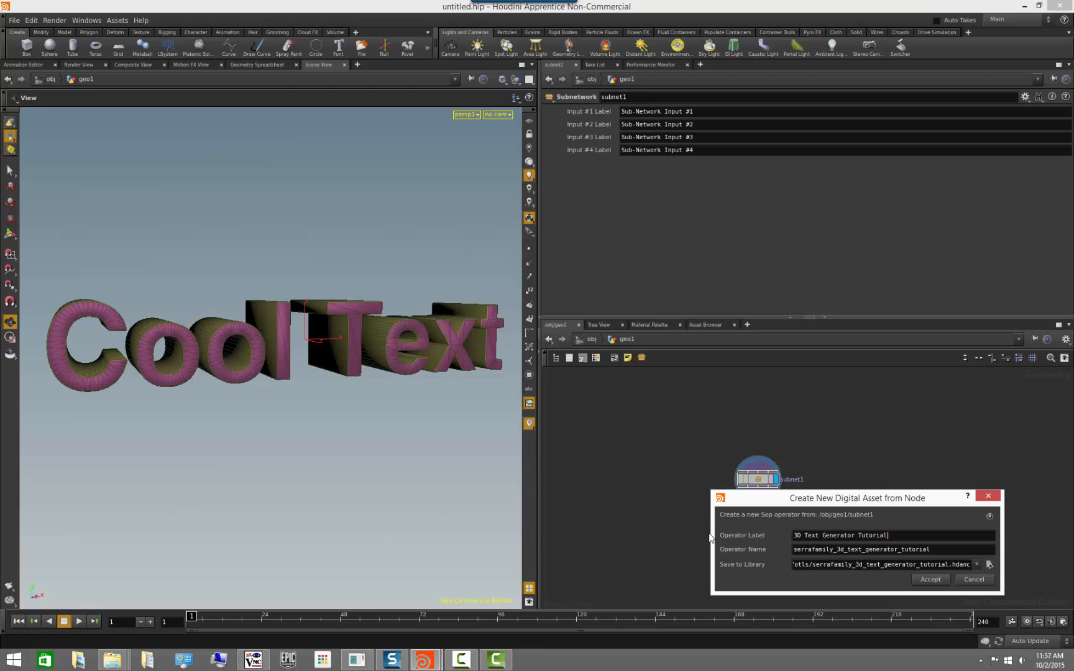
# Remove the user-name prefix from the operator name, leaving 3d_text_generator_tutorial, and try to create the asset.
pyautogui.click(836, 549)
pyautogui.hotkey('shift', 'Home')
pyautogui.press('BackSpace')
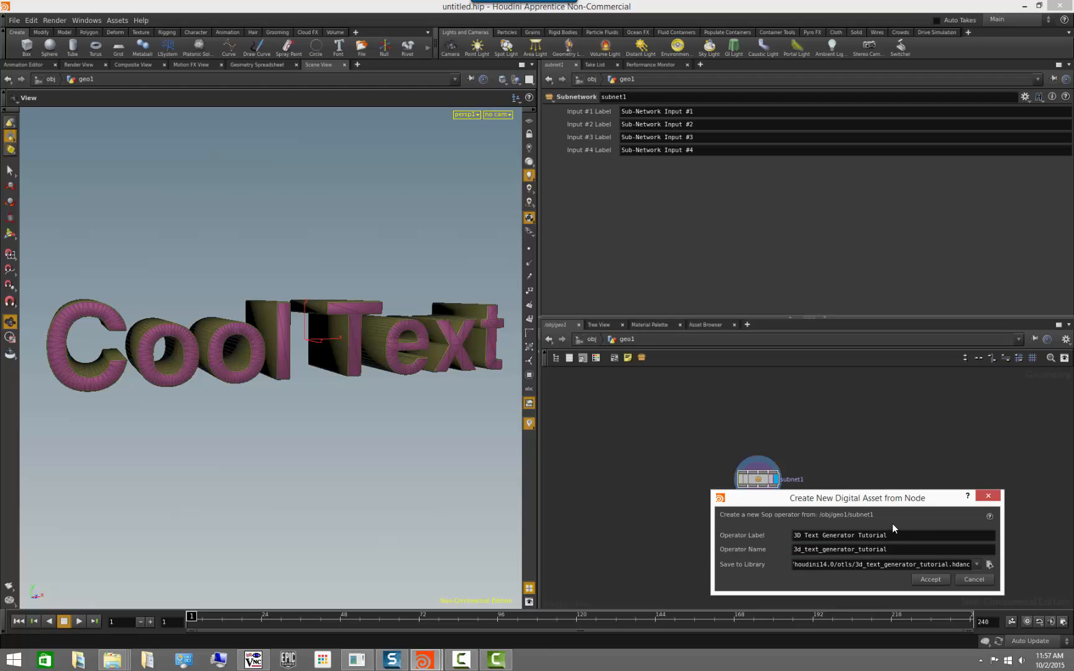
pyautogui.click(931, 579)
pyautogui.moveTo(930, 548); pyautogui.dragTo(752, 418)
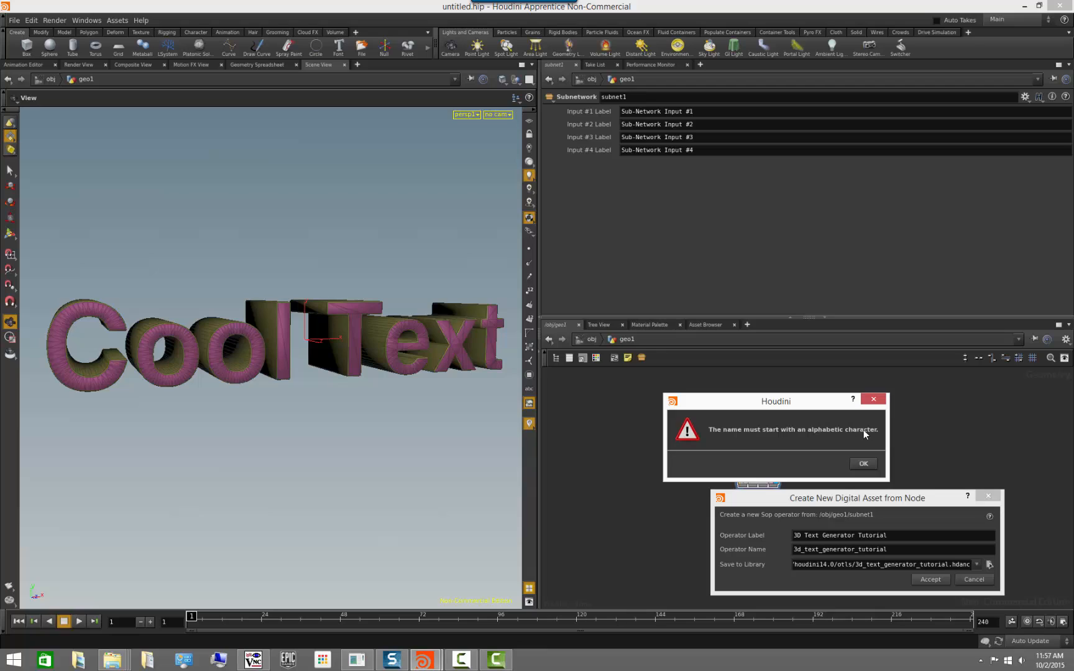
pyautogui.click(864, 463)
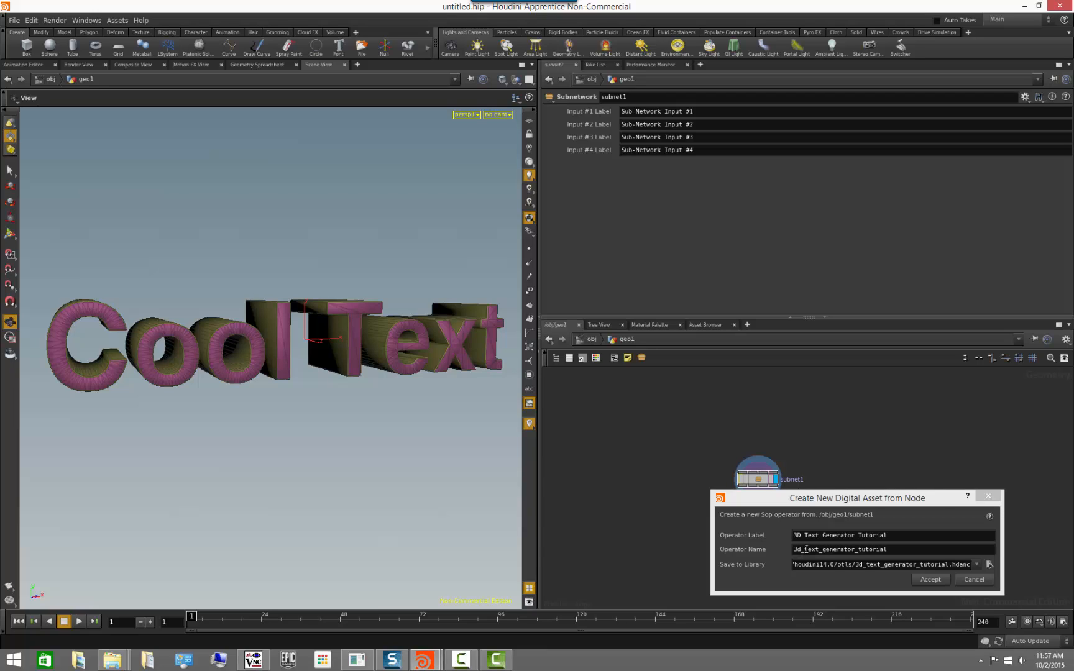
# Change the new asset's operator name to text_generator_3D_tutorial and create the asset.
pyautogui.click(799, 553)
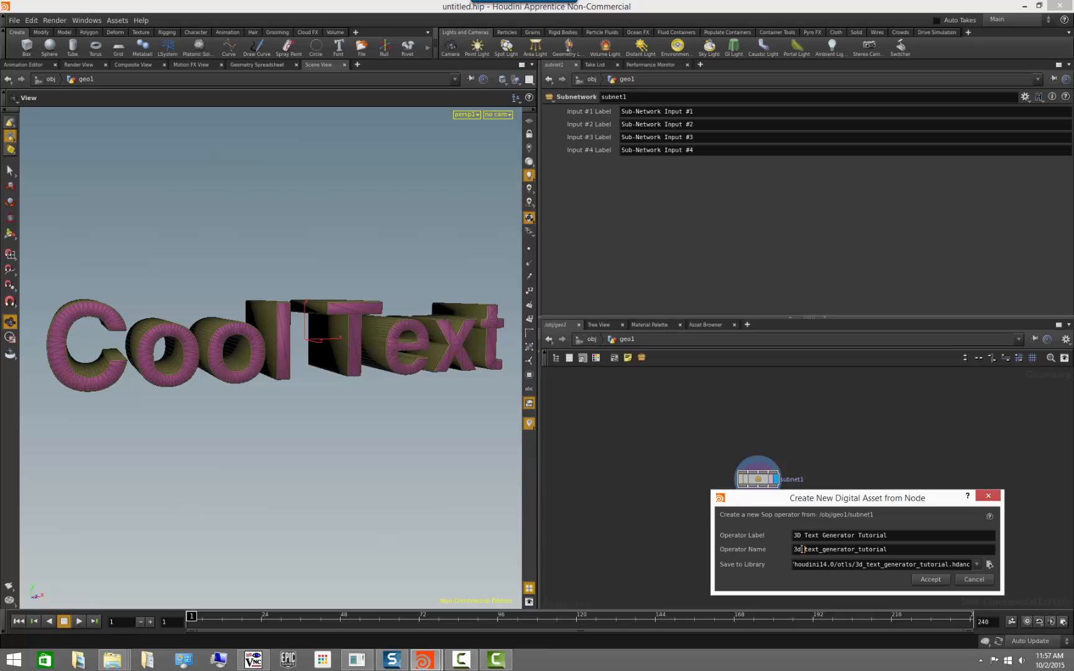
pyautogui.moveTo(803, 549); pyautogui.dragTo(781, 553)
pyautogui.press('BackSpace')
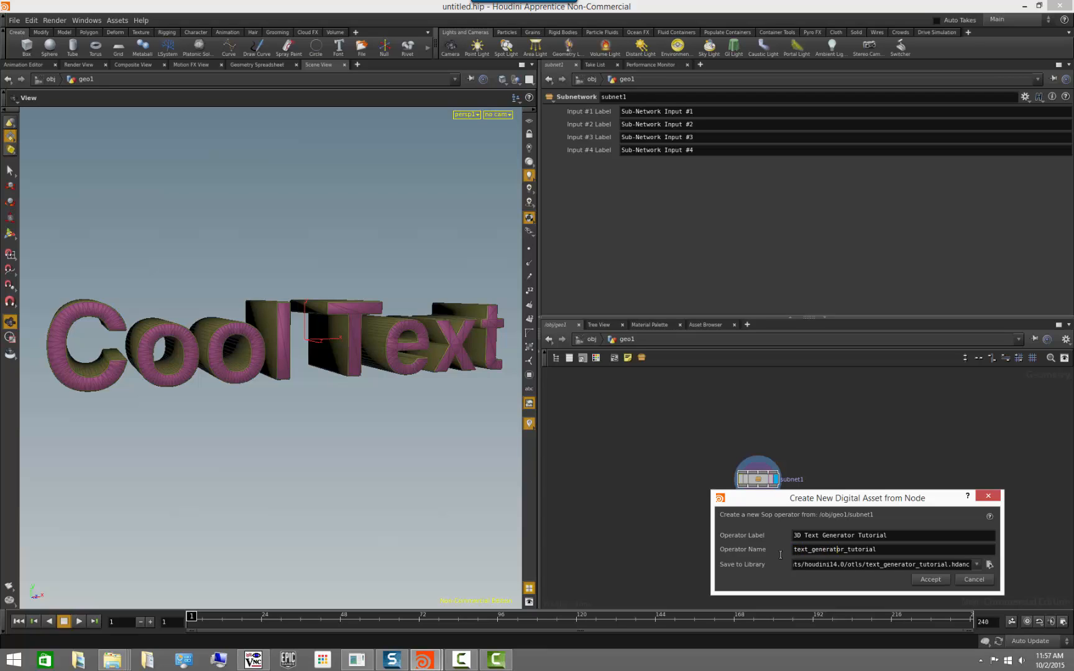
pyautogui.press('Right')
pyautogui.press('Right')
pyautogui.press('Right')
pyautogui.write('3D_')
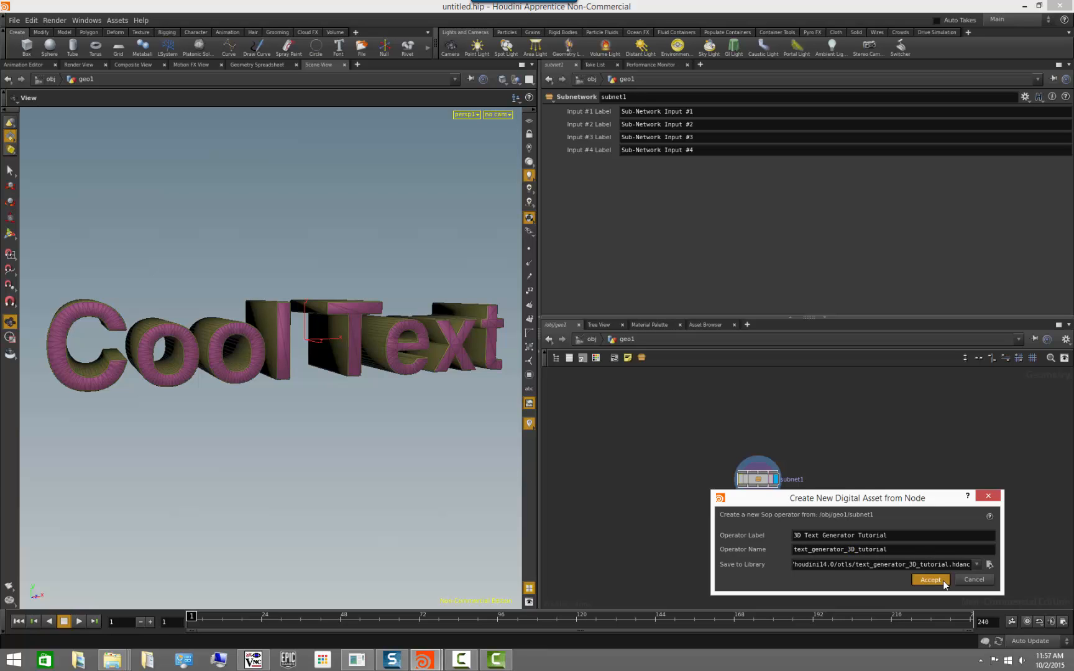
pyautogui.press('Return')
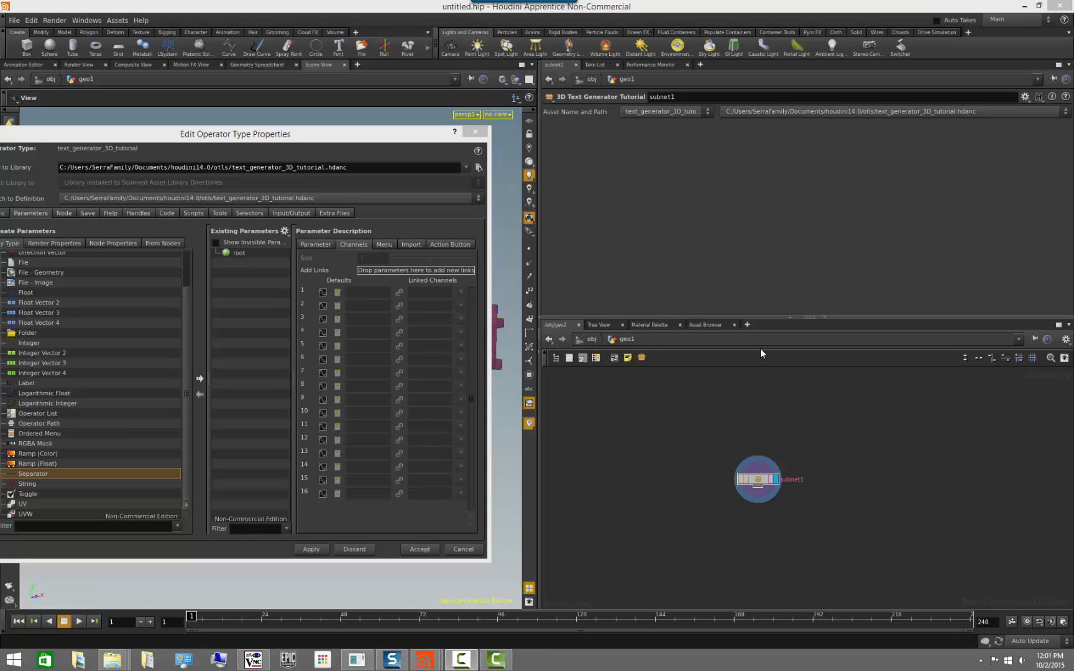
# Inside the subnet1 asset, promote the font1 node's Text and Font settings to the asset's parameters.
pyautogui.doubleClick(753, 480)
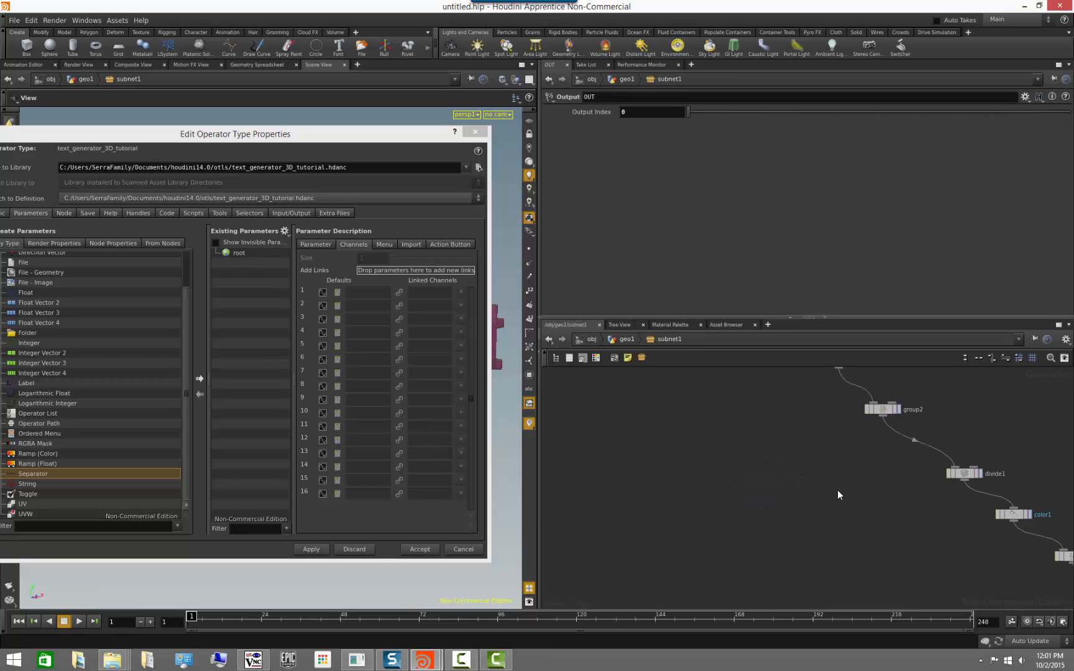
pyautogui.moveTo(371, 136); pyautogui.dragTo(643, 147)
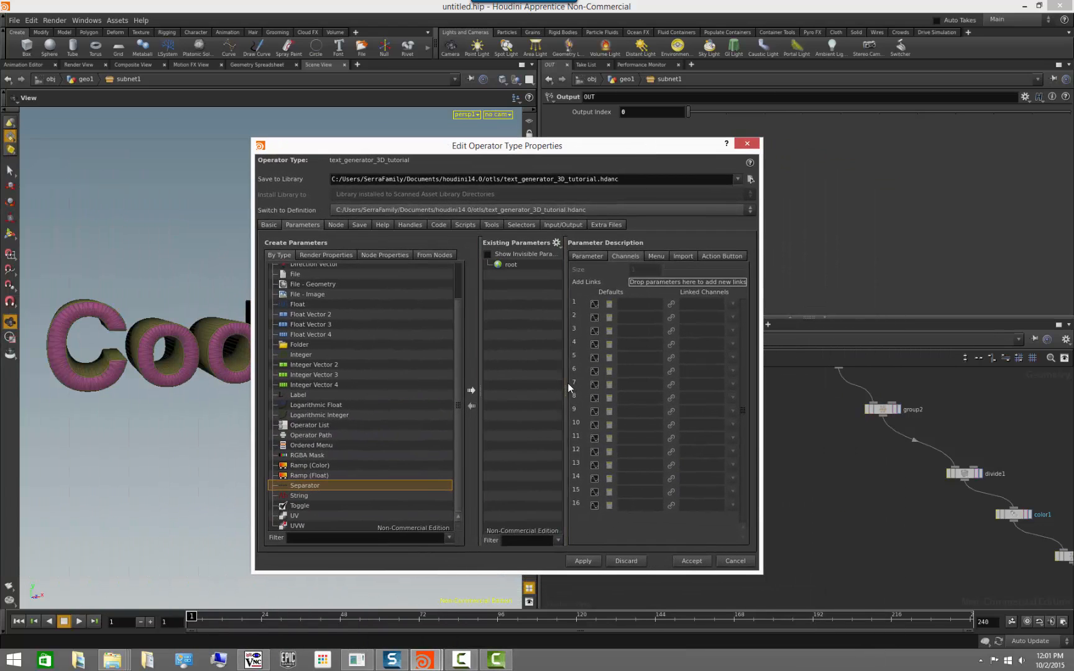
pyautogui.moveTo(874, 502); pyautogui.dragTo(944, 606, button='middle')
pyautogui.click(847, 389)
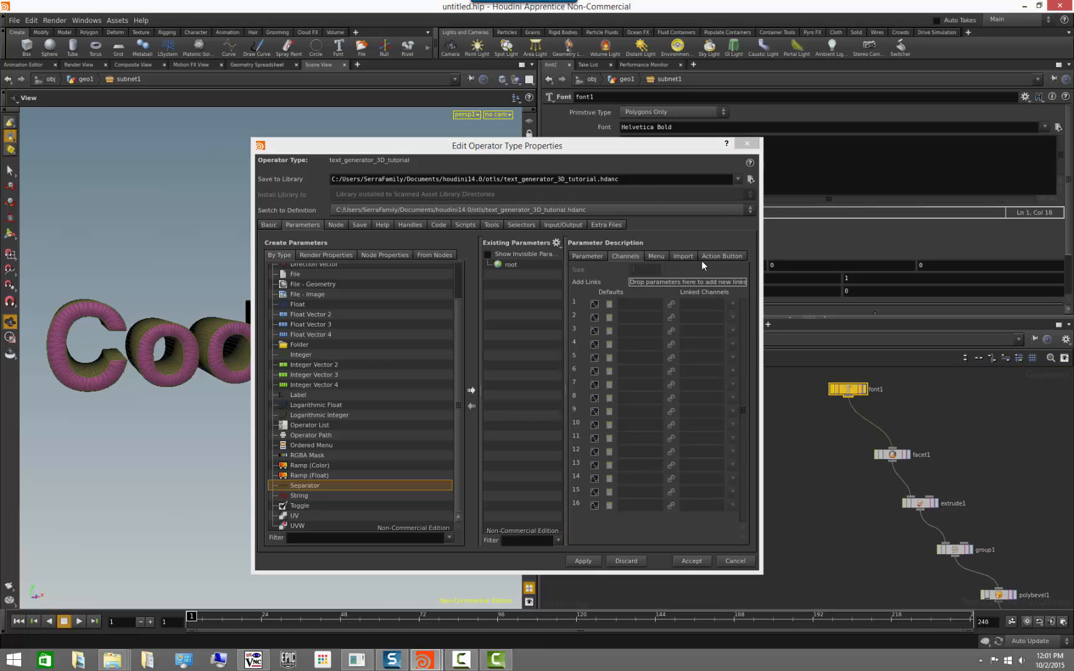
pyautogui.moveTo(671, 138); pyautogui.dragTo(673, 219)
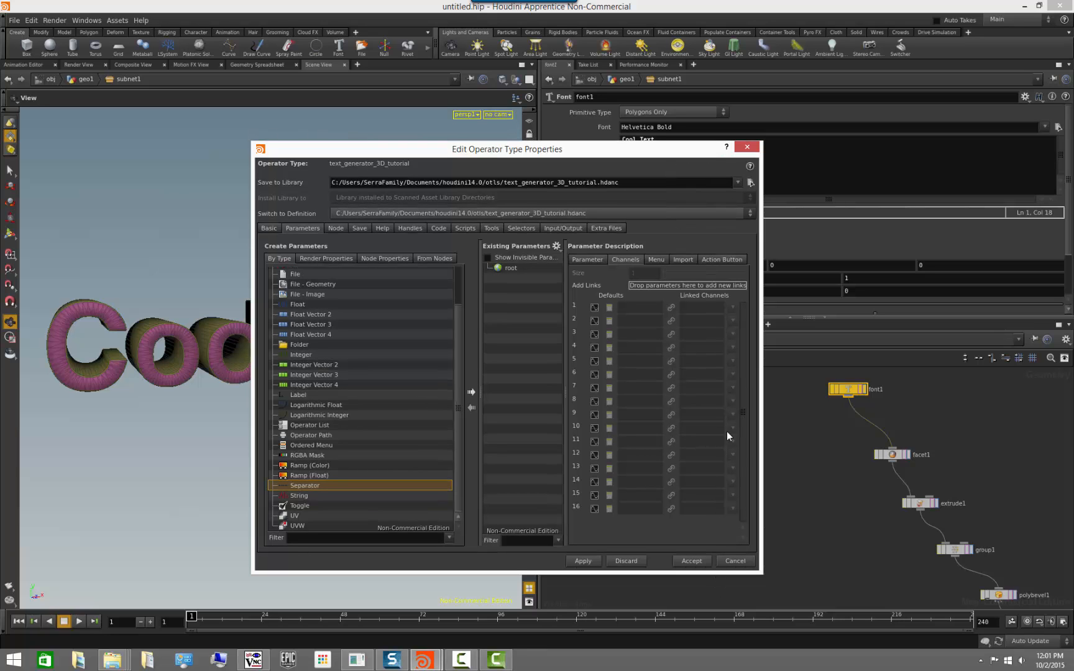
pyautogui.moveTo(595, 153); pyautogui.dragTo(541, 236)
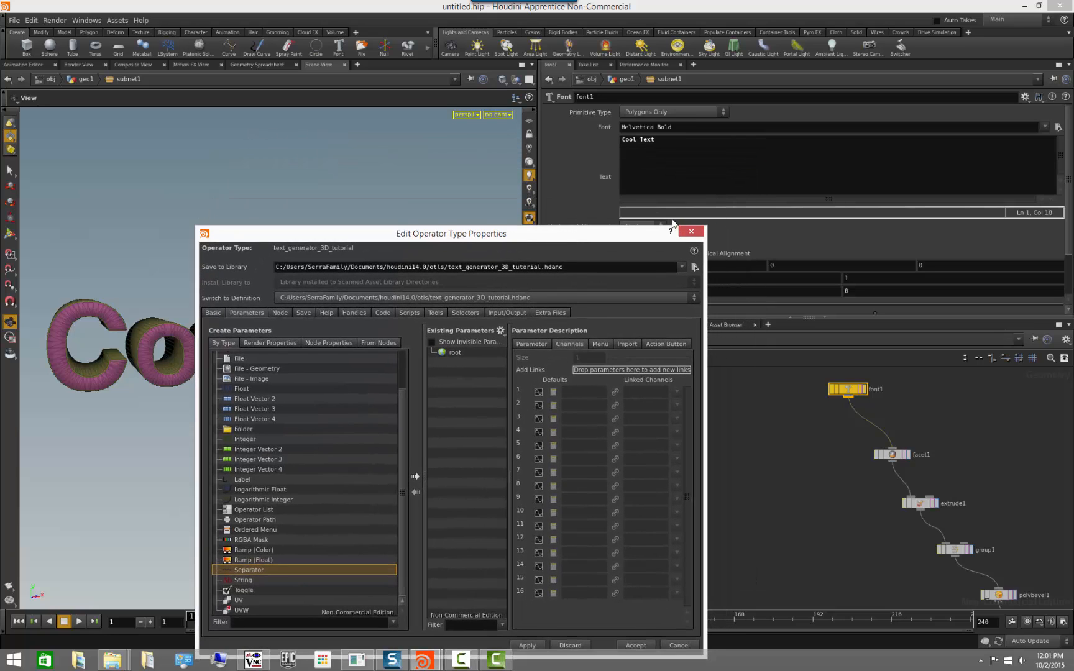
pyautogui.moveTo(606, 178); pyautogui.dragTo(463, 362)
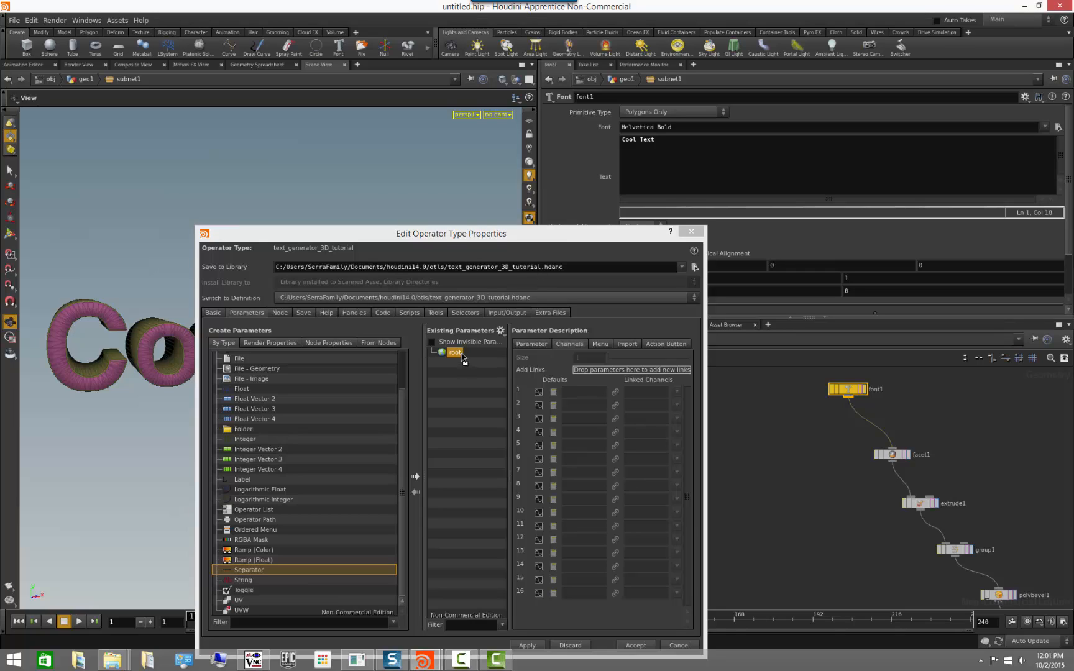
pyautogui.moveTo(604, 135); pyautogui.dragTo(477, 363)
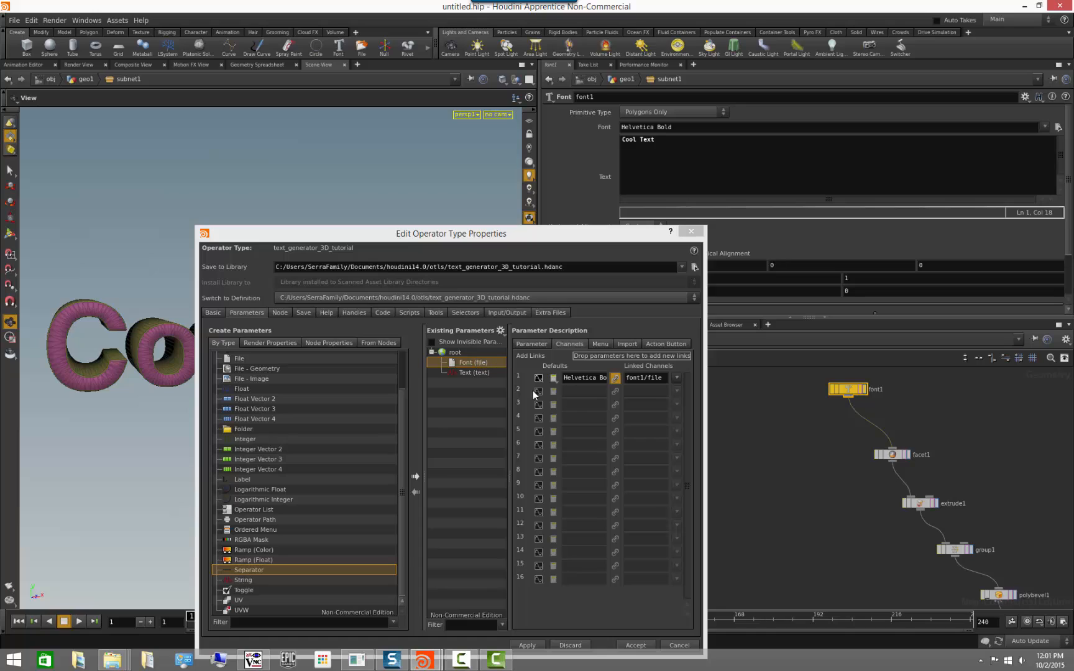
# Set the promoted Font parameter's internal name to "font".
pyautogui.click(537, 345)
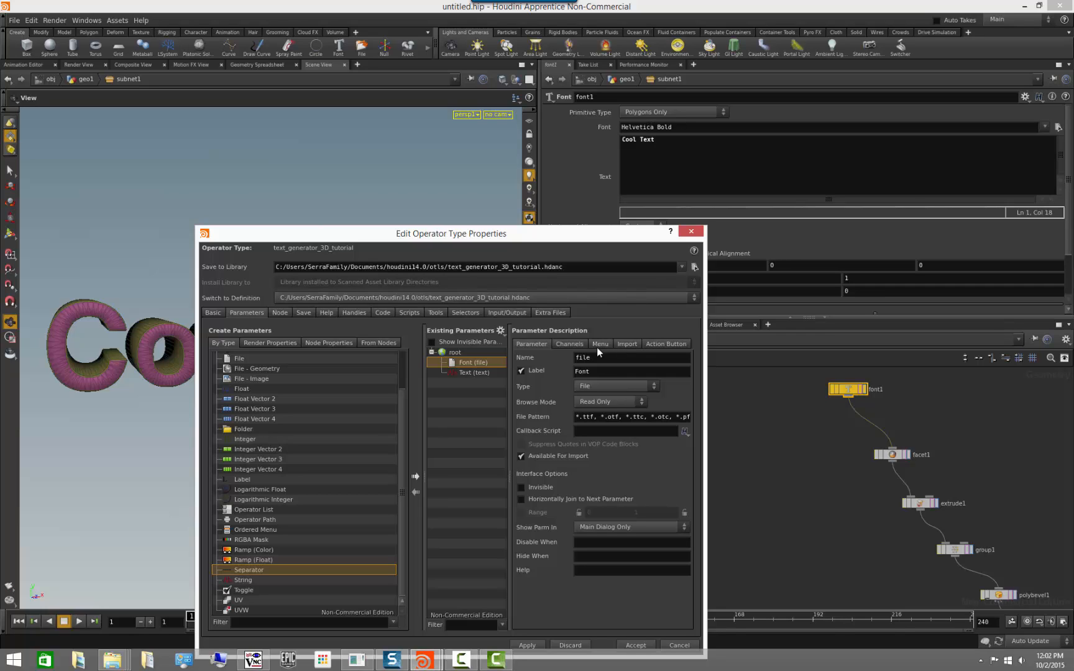
pyautogui.moveTo(599, 358); pyautogui.dragTo(487, 357)
pyautogui.write('font')
# Promote font1's Font Size, Oblique Angle and Level of Detail settings to the asset's parameters.
pyautogui.moveTo(601, 238); pyautogui.dragTo(410, 202)
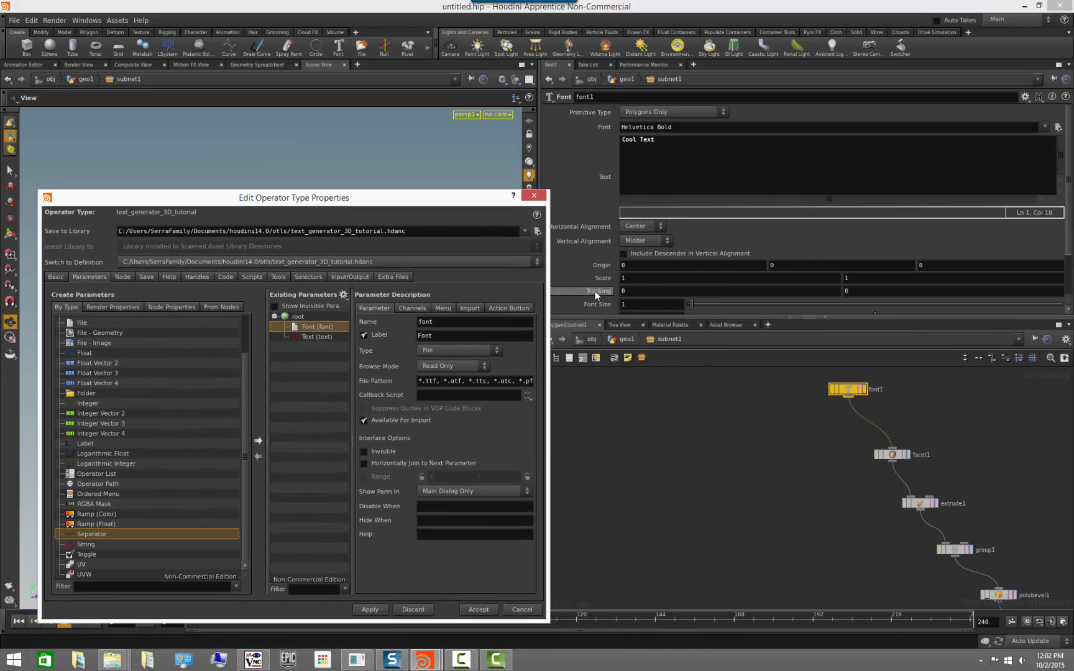
pyautogui.scroll(-2, 596, 295)
pyautogui.click(598, 274)
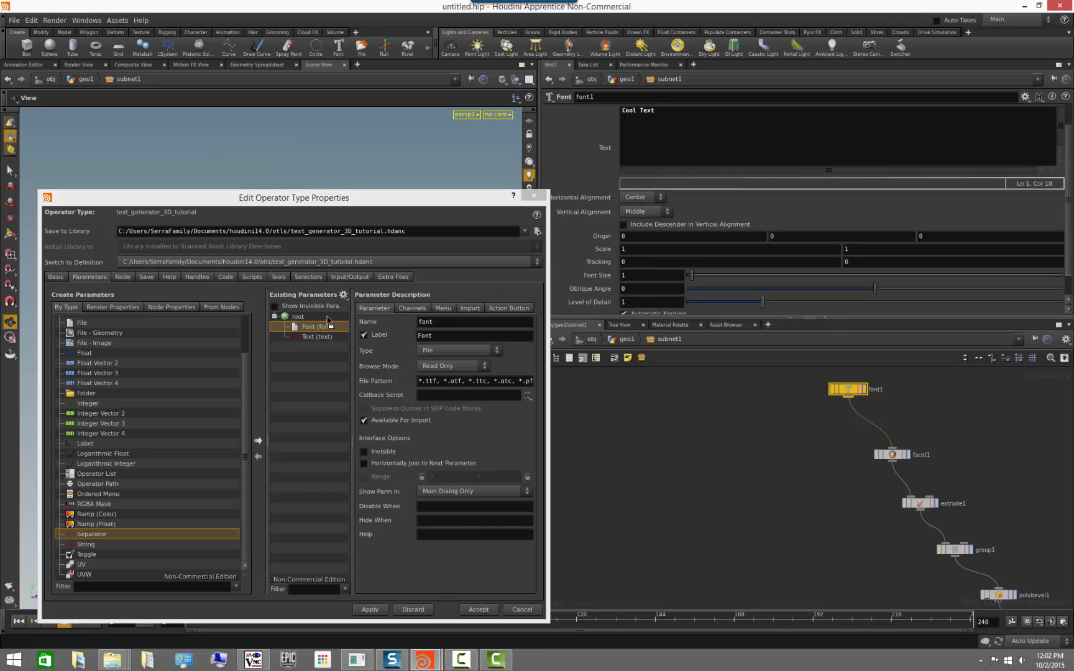
pyautogui.moveTo(328, 322); pyautogui.dragTo(318, 316)
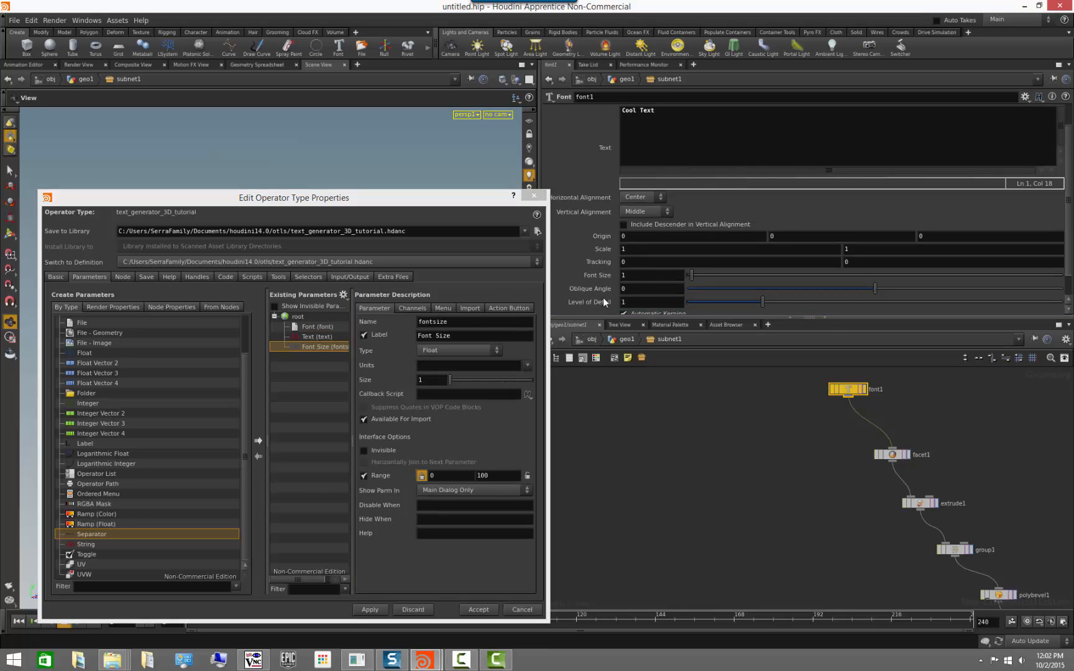
pyautogui.moveTo(603, 290); pyautogui.dragTo(311, 329)
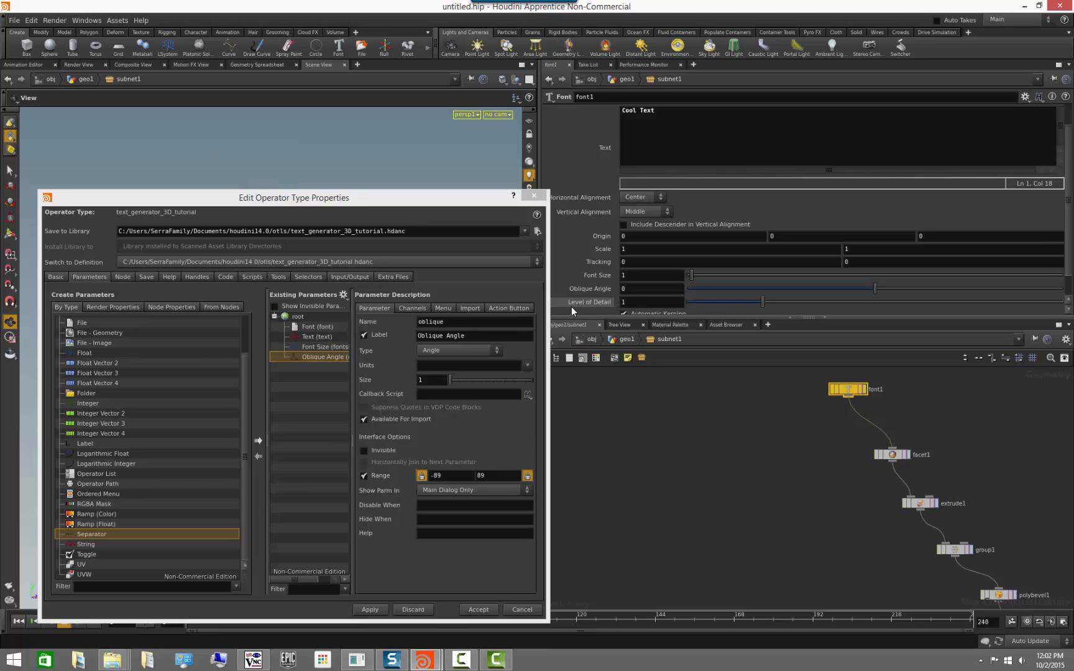
pyautogui.moveTo(571, 305); pyautogui.dragTo(307, 326)
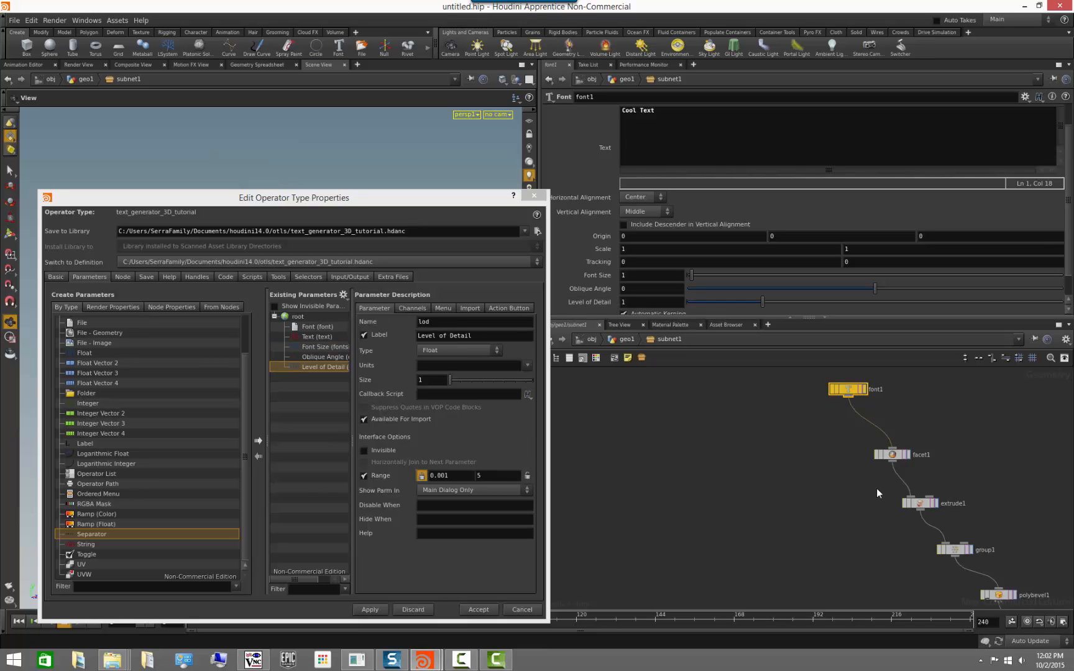
# Promote the extrude1 node's Depth Scale setting to the asset's parameters.
pyautogui.moveTo(848, 486); pyautogui.dragTo(766, 436, button='middle')
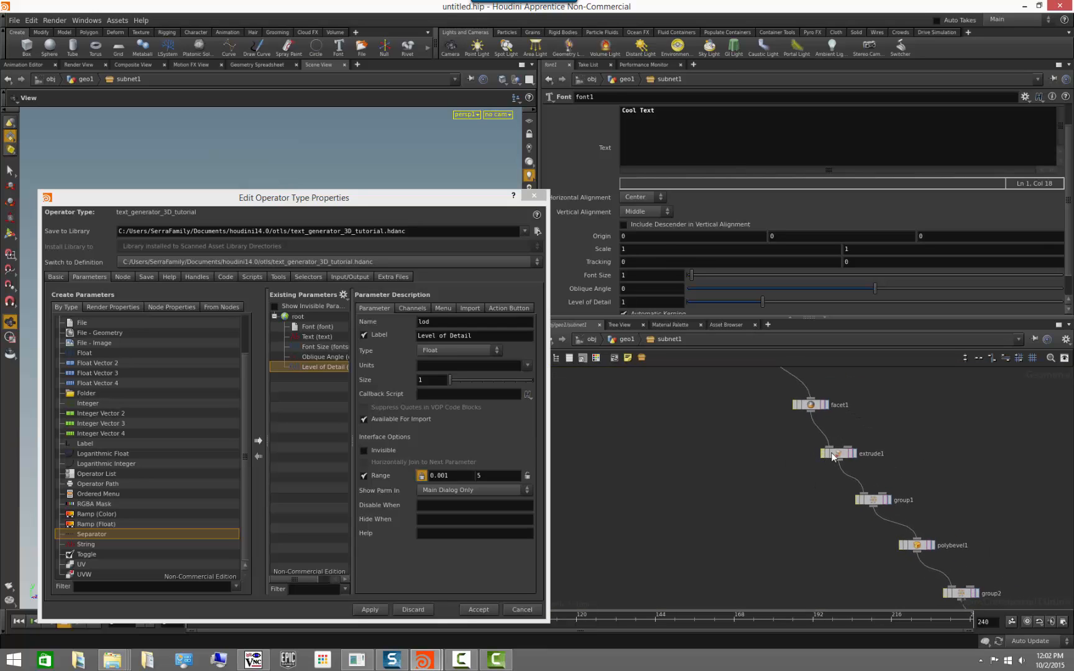
pyautogui.click(842, 454)
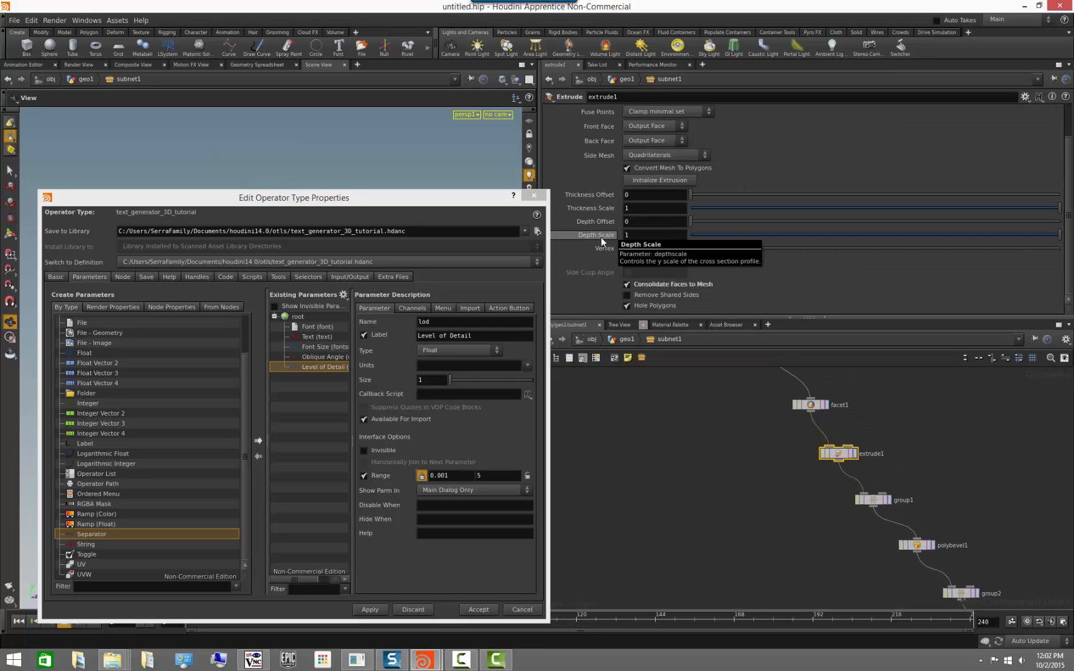
pyautogui.moveTo(408, 315); pyautogui.dragTo(313, 319)
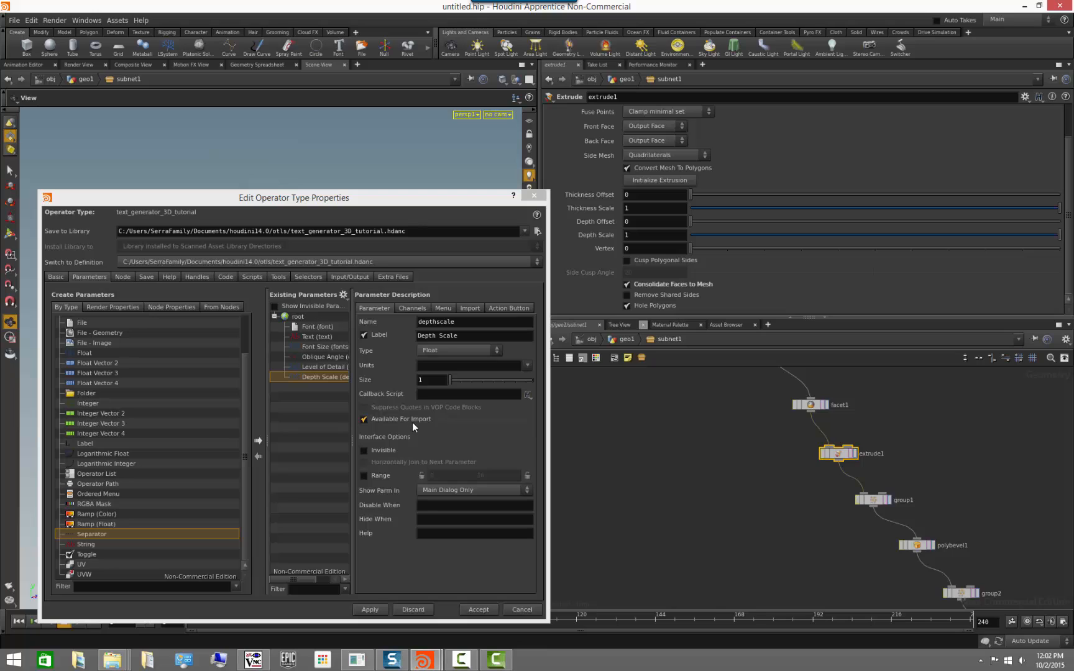
# Promote the polybevel1 node's Absolute Inset setting to the asset's parameters.
pyautogui.click(735, 498)
pyautogui.moveTo(769, 506); pyautogui.dragTo(649, 450, button='middle')
pyautogui.moveTo(758, 506); pyautogui.dragTo(771, 459, button='middle')
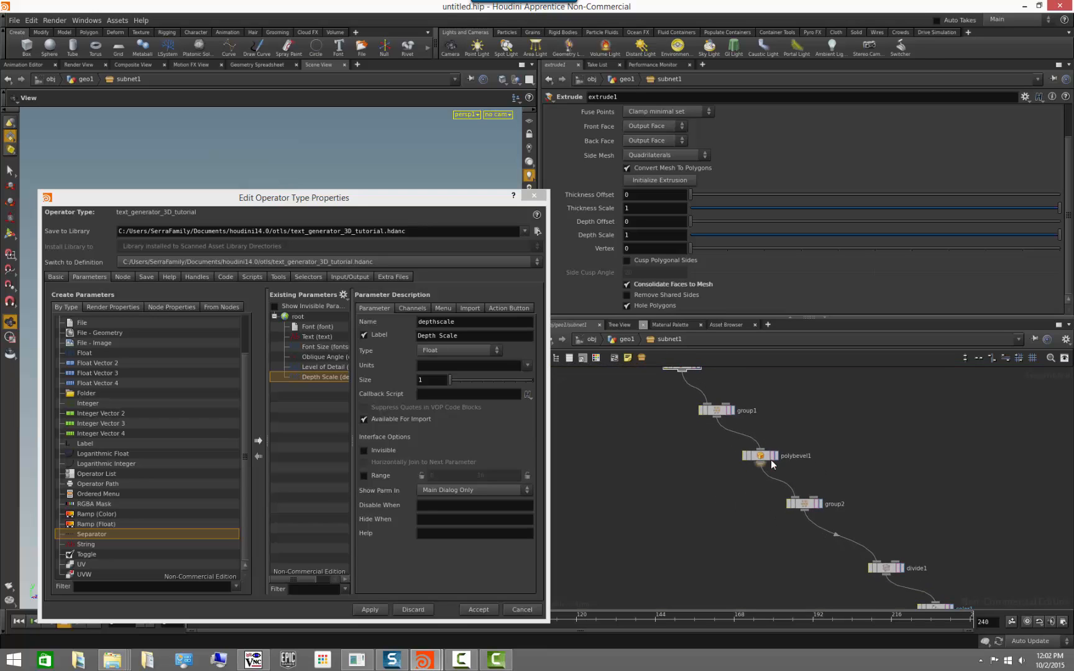
pyautogui.click(767, 457)
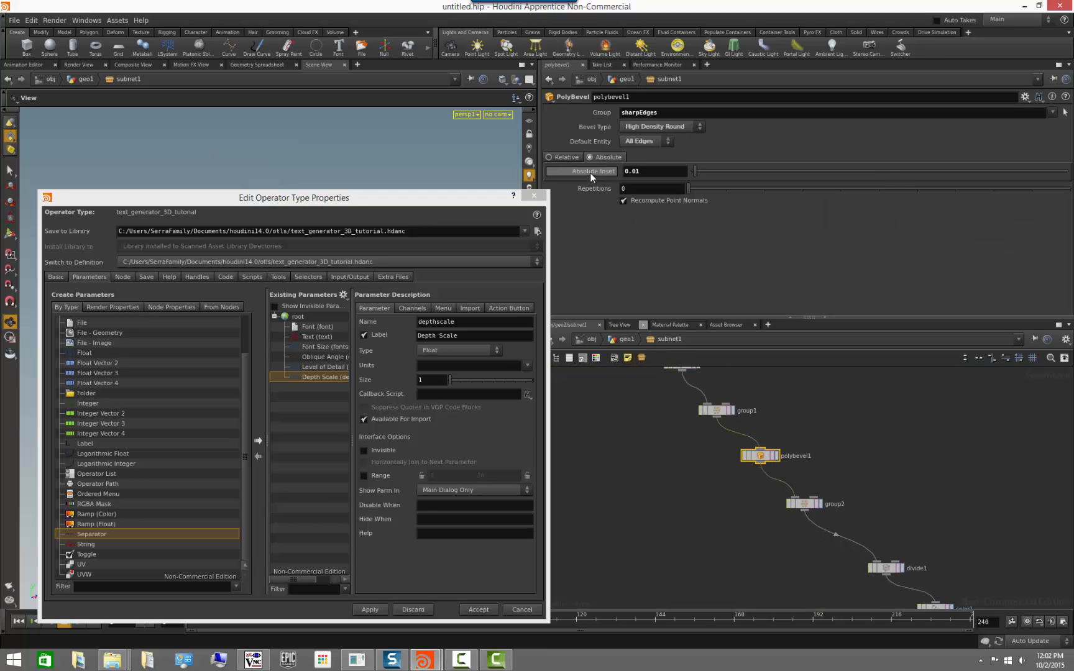
pyautogui.moveTo(590, 173); pyautogui.dragTo(338, 388)
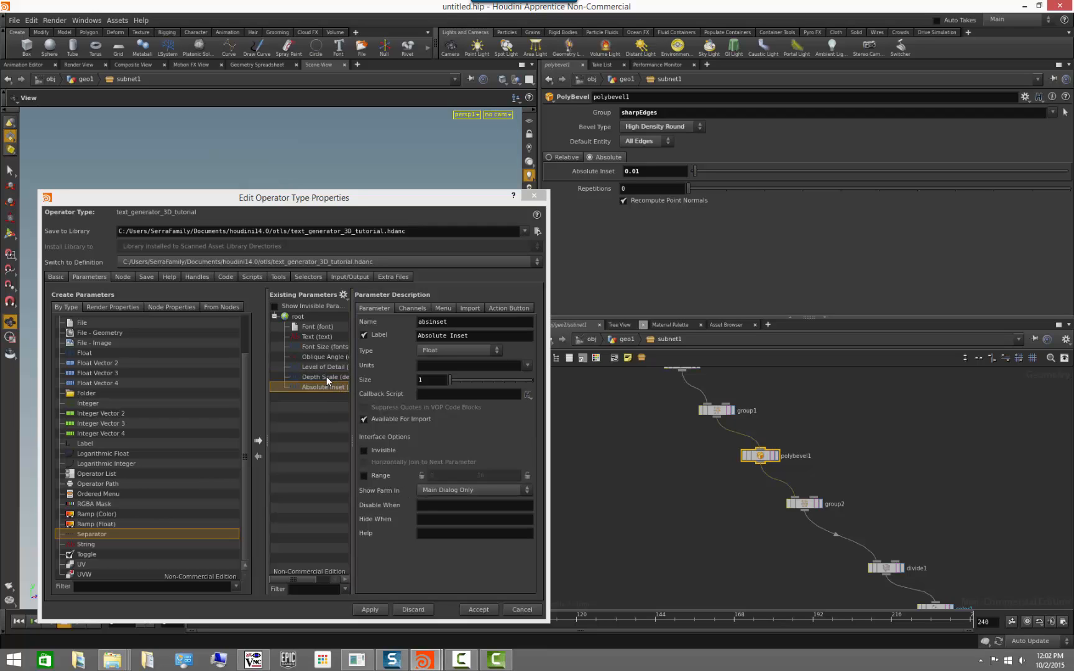
# Enable a value range on the promoted Absolute Inset parameter, from 0 to 0.05.
pyautogui.click(364, 475)
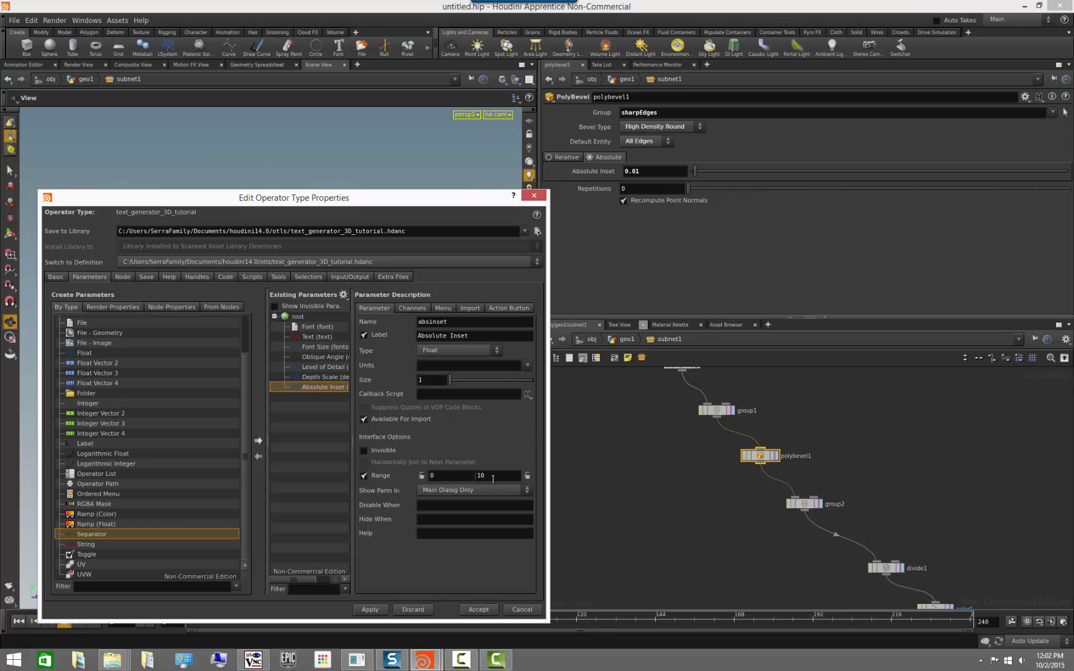
pyautogui.click(502, 476)
pyautogui.write('0.05')
# Promote the Color settings of the color1 and color2 nodes to the asset's parameters.
pyautogui.moveTo(834, 577); pyautogui.dragTo(672, 458, button='middle')
pyautogui.moveTo(696, 501); pyautogui.dragTo(607, 412, button='middle')
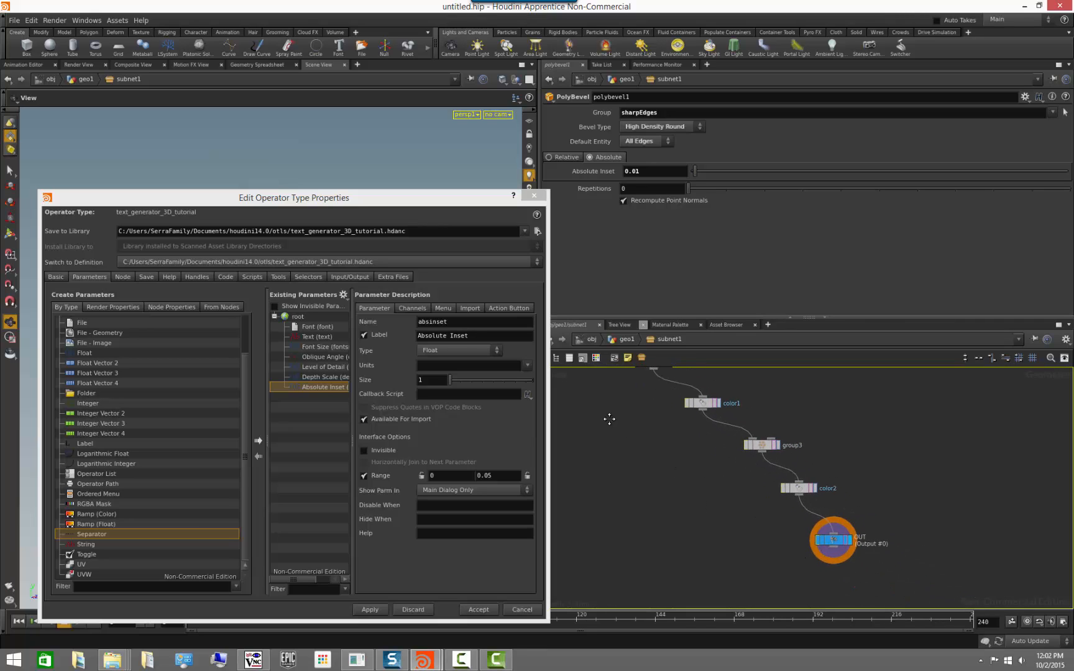
pyautogui.click(703, 404)
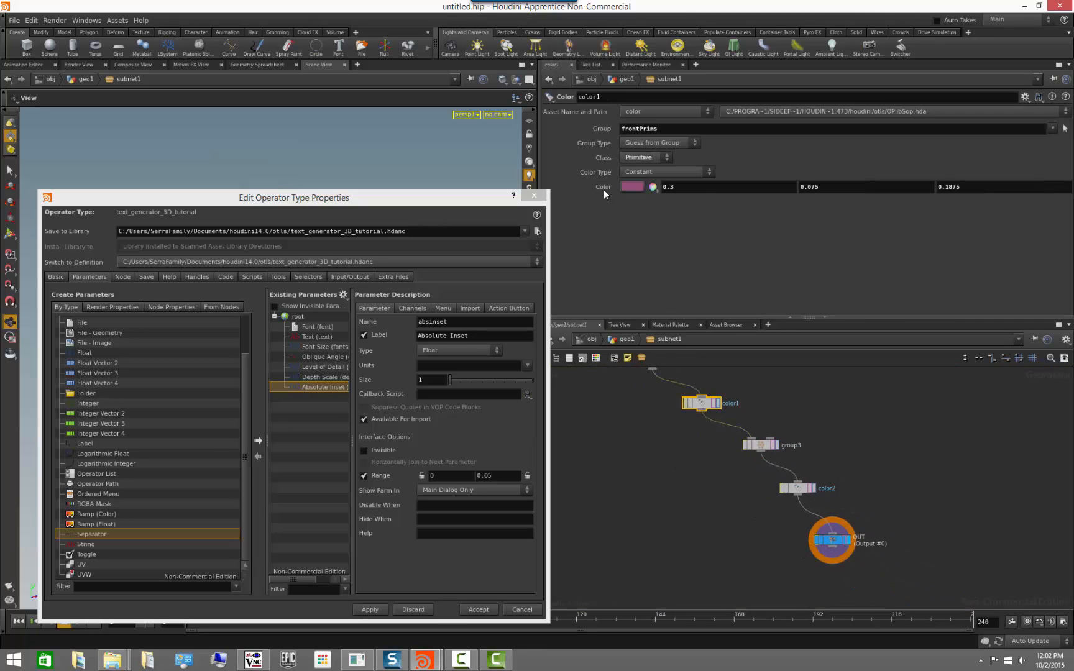
pyautogui.moveTo(337, 390); pyautogui.dragTo(339, 393)
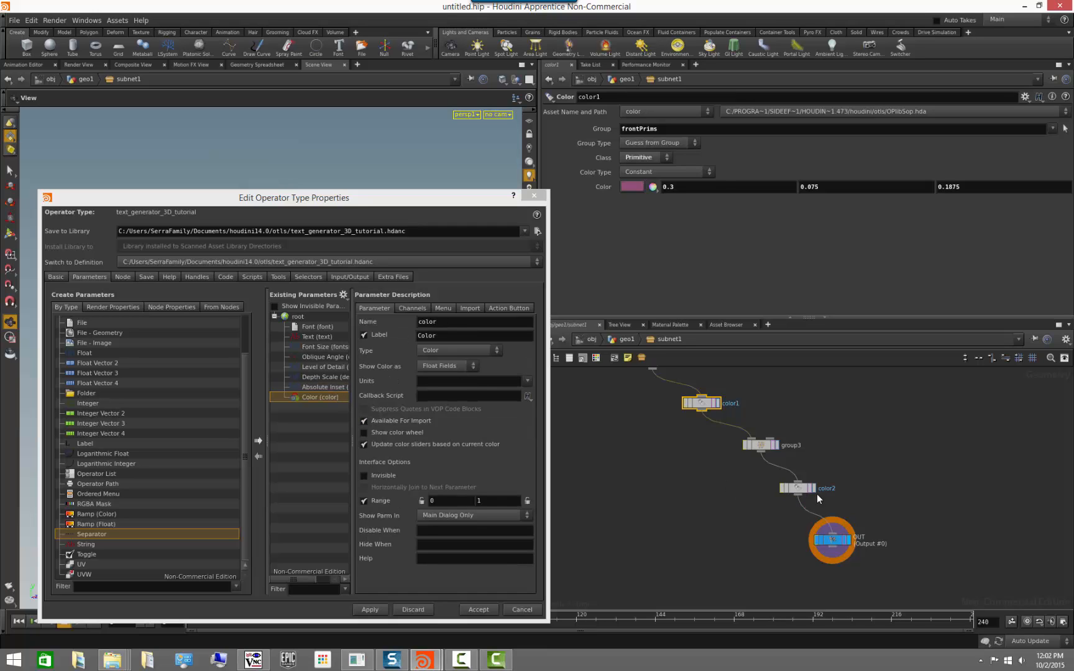
pyautogui.click(798, 487)
pyautogui.moveTo(603, 186); pyautogui.dragTo(324, 396)
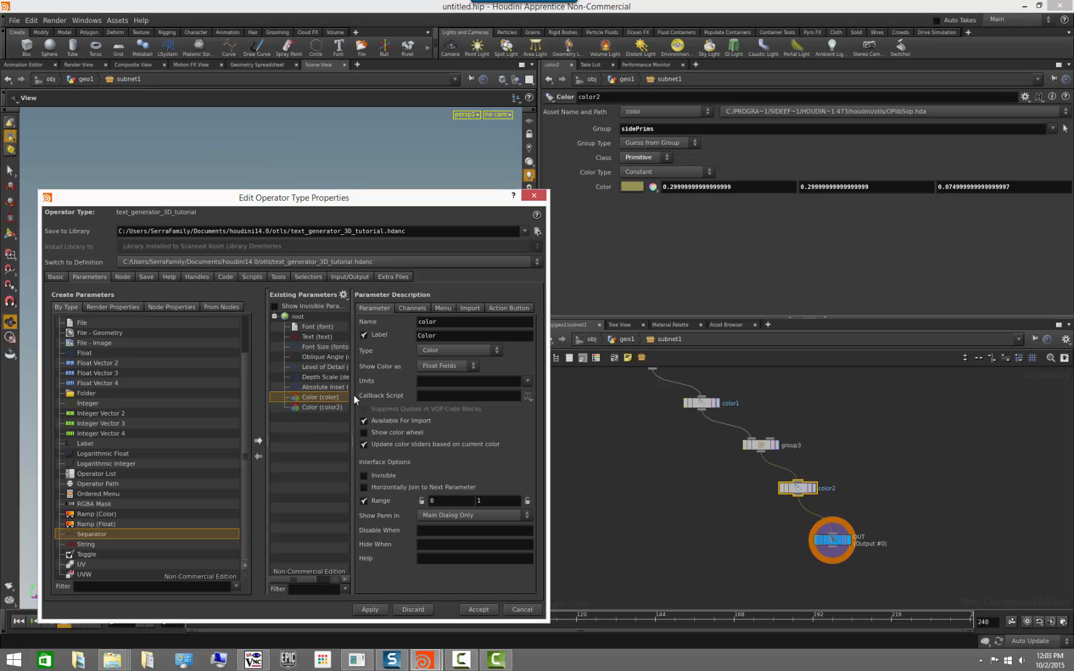
# Name the first promoted color parameter frontColor and label it "Front Color".
pyautogui.doubleClick(451, 321)
pyautogui.write('frontColor')
pyautogui.press('Tab')
pyautogui.write('Front Colo')
# Name the second promoted color parameter backColor, label it "Back Color", and accept the asset's type properties.
pyautogui.click(326, 407)
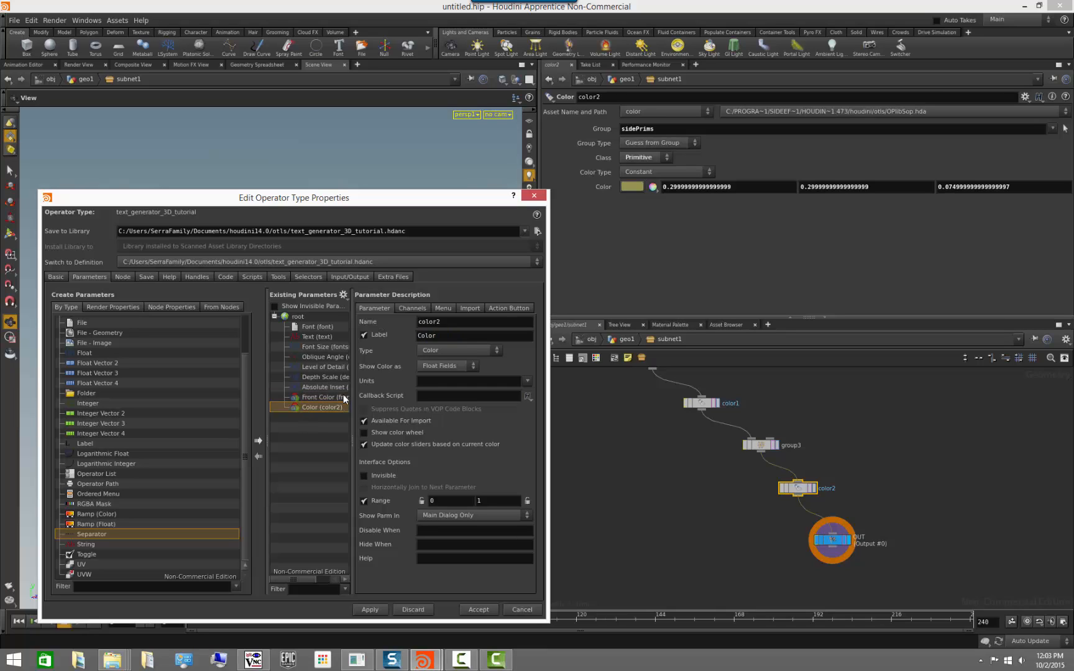
pyautogui.doubleClick(455, 322)
pyautogui.write('backColor')
pyautogui.press('Tab')
pyautogui.write('Back Col')
pyautogui.click(483, 610)
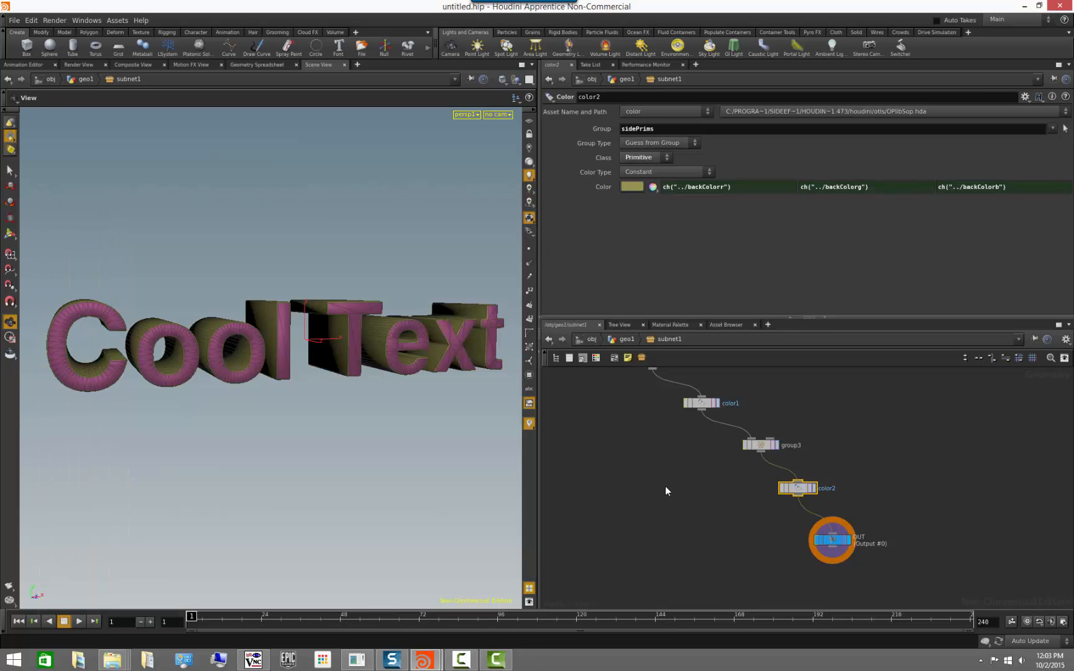
# Return to the geo1 level and add a second line reading "multiline" to the asset's Text parameter.
pyautogui.click(629, 341)
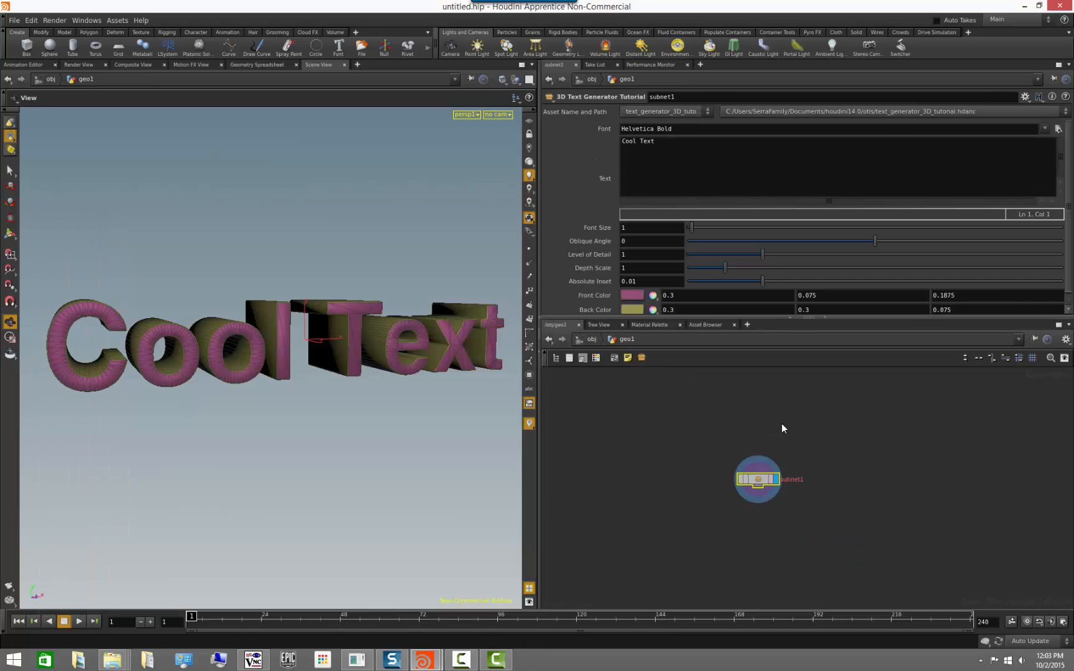
pyautogui.moveTo(695, 317); pyautogui.dragTo(683, 349)
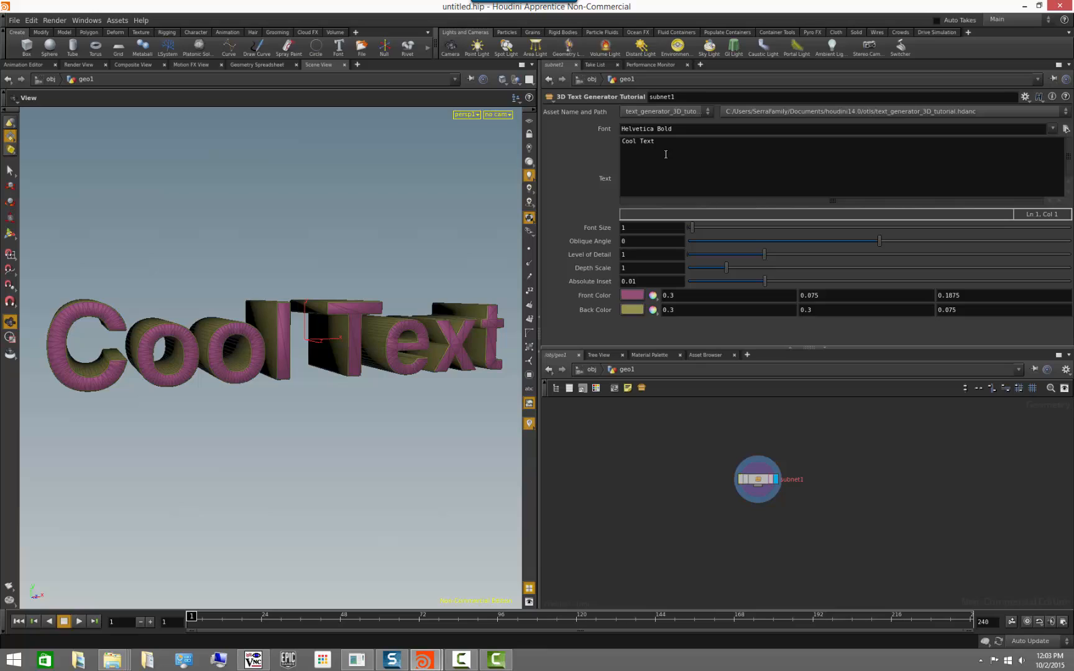
pyautogui.click(691, 142)
pyautogui.press('Return')
pyautogui.write('multiline')
pyautogui.click(845, 461)
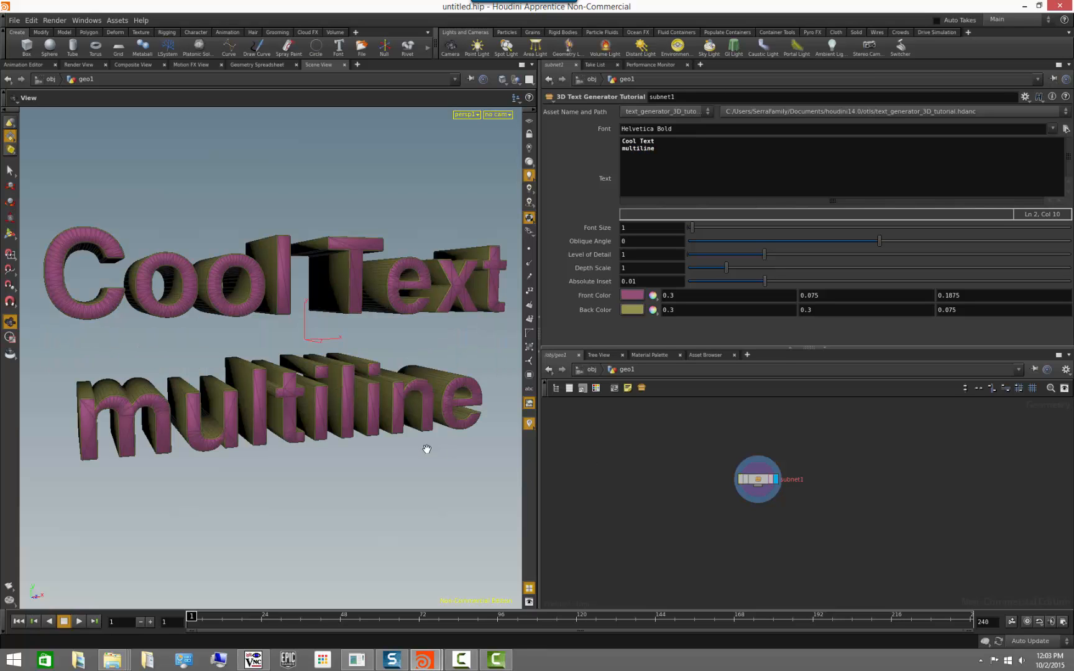
pyautogui.moveTo(400, 453)
pyautogui.mouseDown()
pyautogui.moveTo(384, 464)
pyautogui.moveTo(392, 468)
pyautogui.mouseUp()
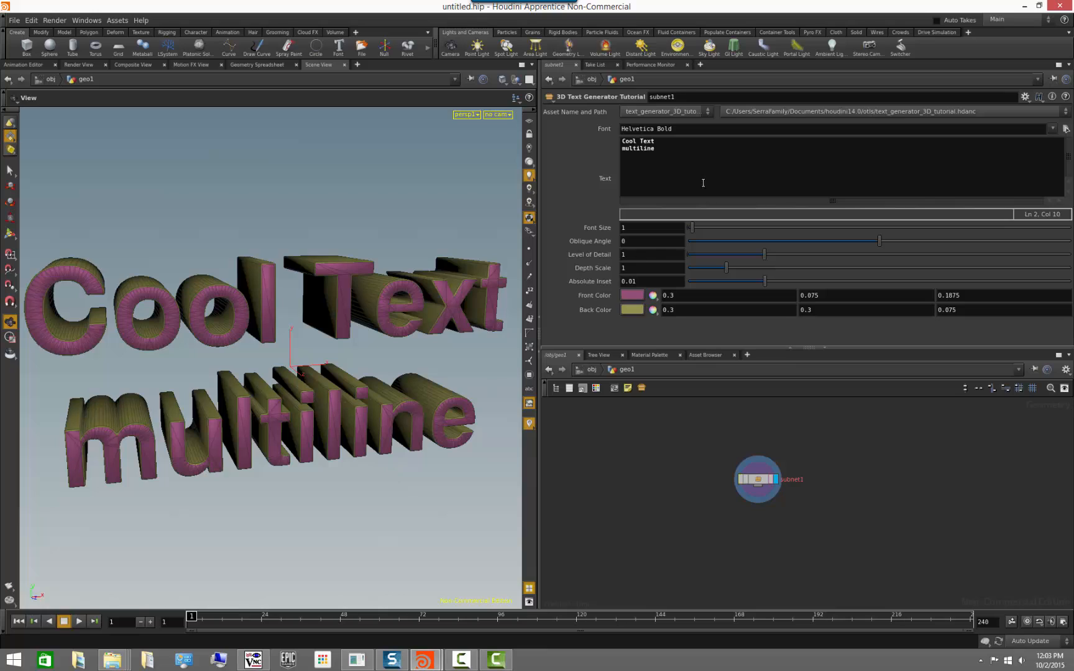
# Turn off the Multi-line String option for the asset's Text parameter in its type properties and accept the change.
pyautogui.rightClick(759, 480)
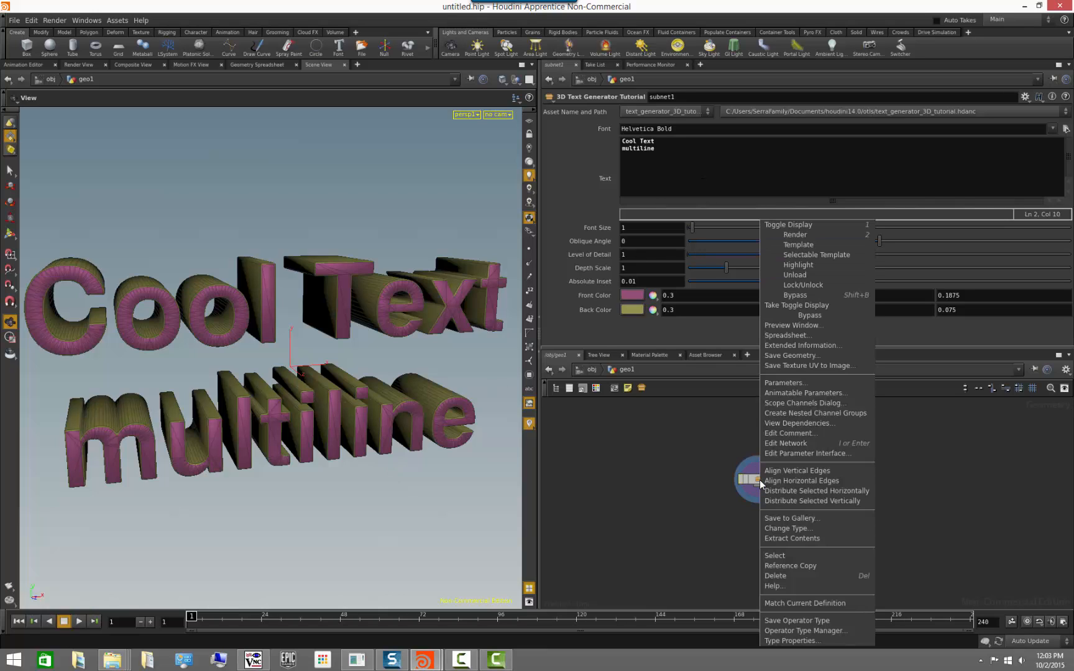
pyautogui.click(805, 641)
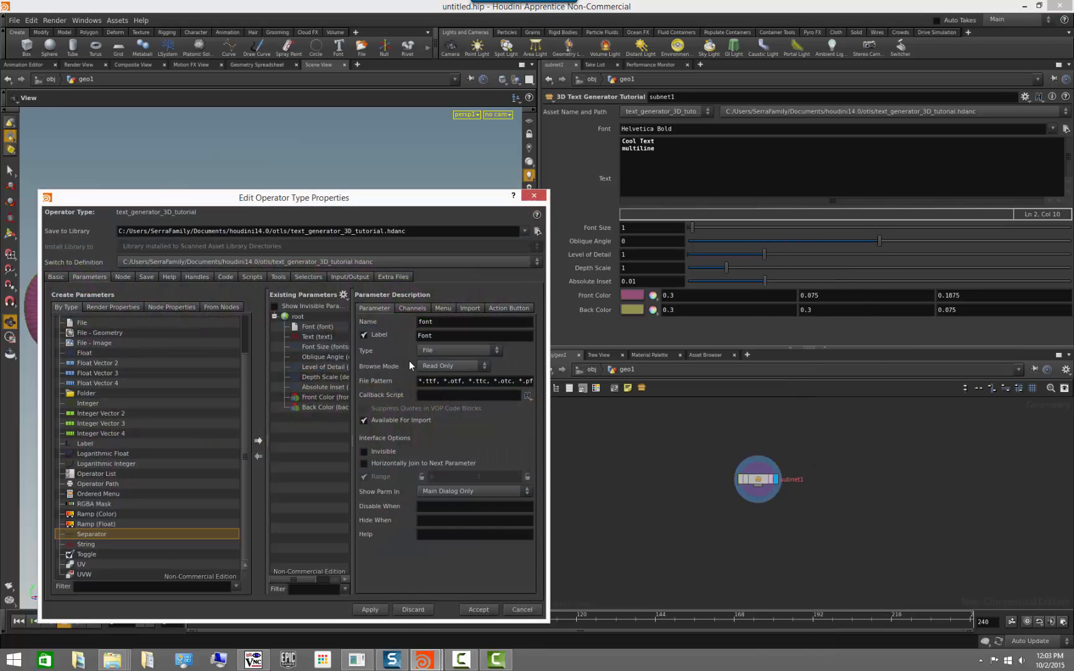
pyautogui.click(323, 338)
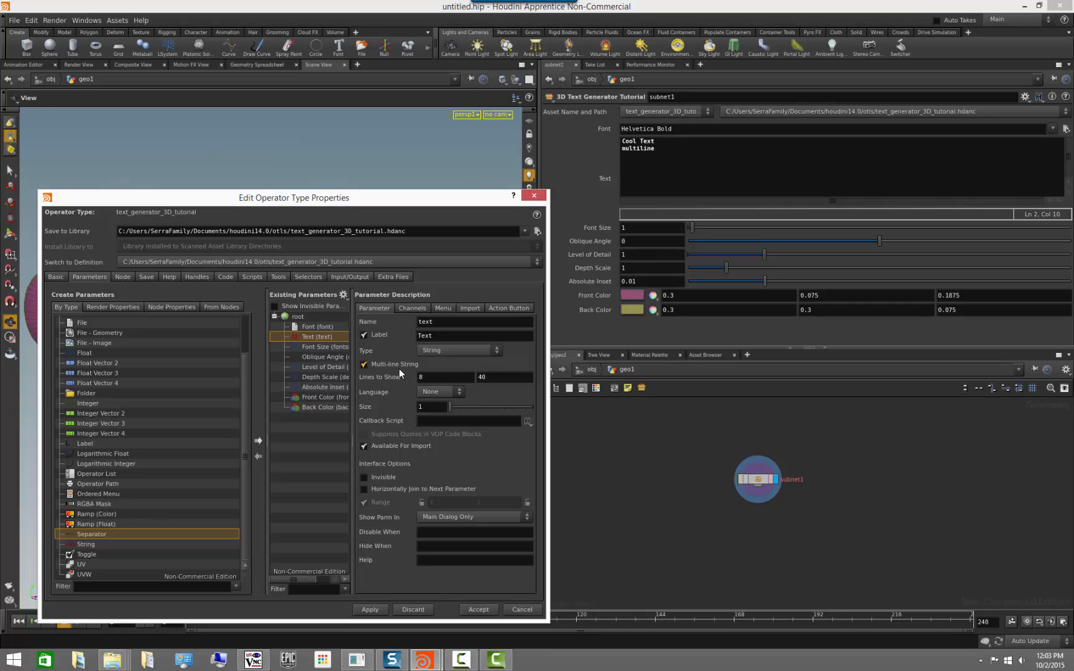
pyautogui.click(365, 365)
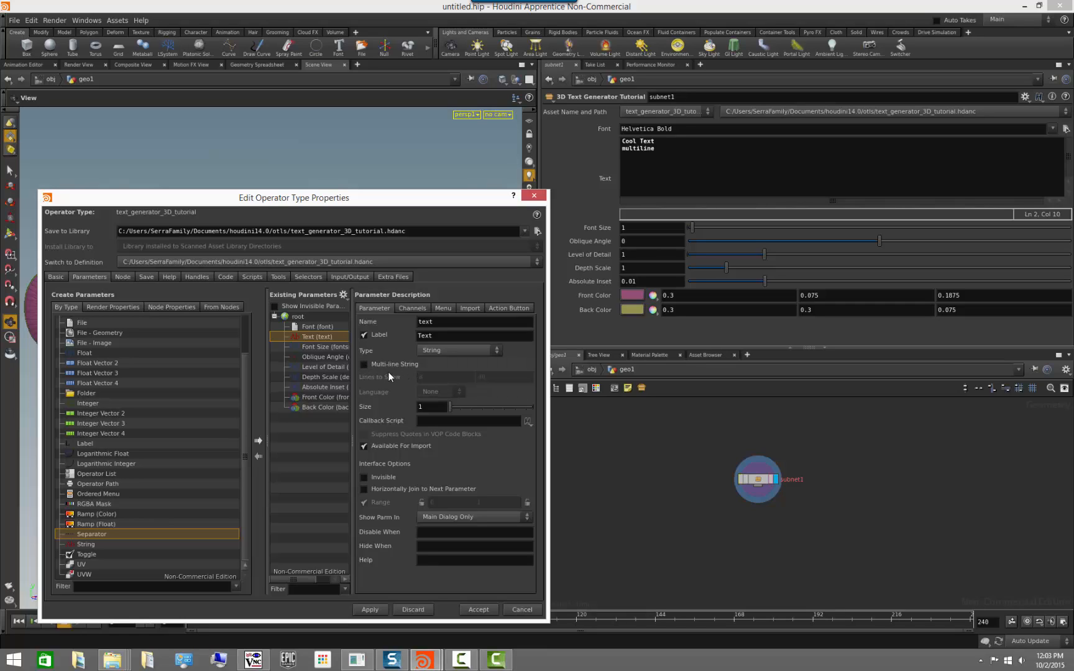
pyautogui.click(479, 609)
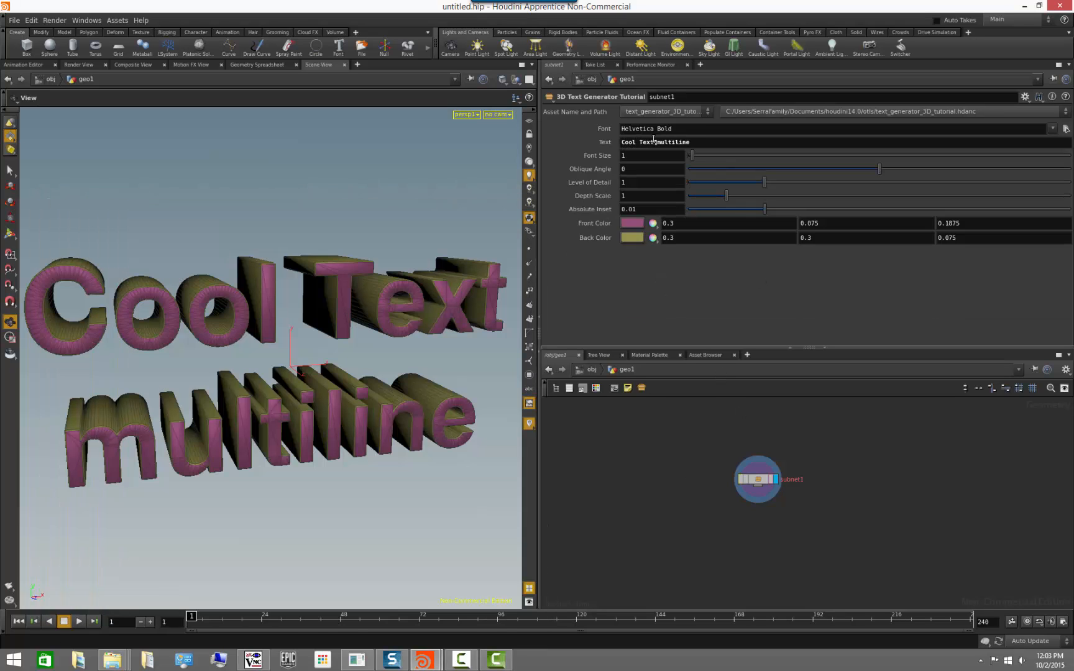
# Remove the "multiline" part from the asset's Text parameter, leaving only "Cool Text".
pyautogui.moveTo(653, 142); pyautogui.dragTo(766, 142)
pyautogui.press('BackSpace')
pyautogui.press('Return')
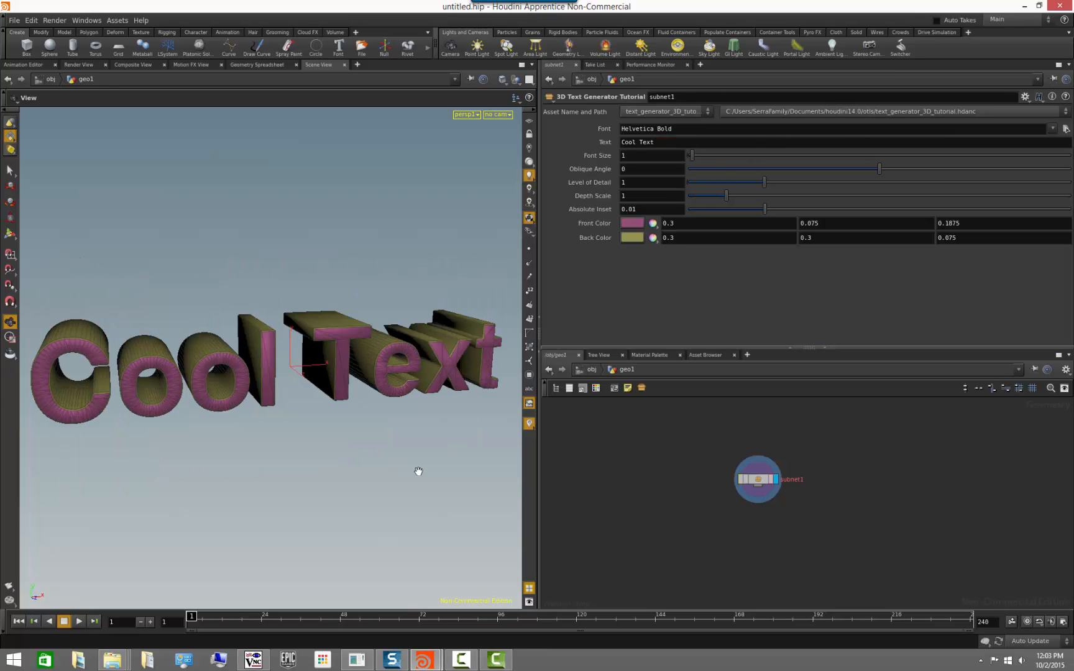
pyautogui.moveTo(283, 491)
pyautogui.mouseDown()
pyautogui.moveTo(274, 469)
pyautogui.moveTo(279, 487)
pyautogui.moveTo(287, 479)
pyautogui.mouseUp()
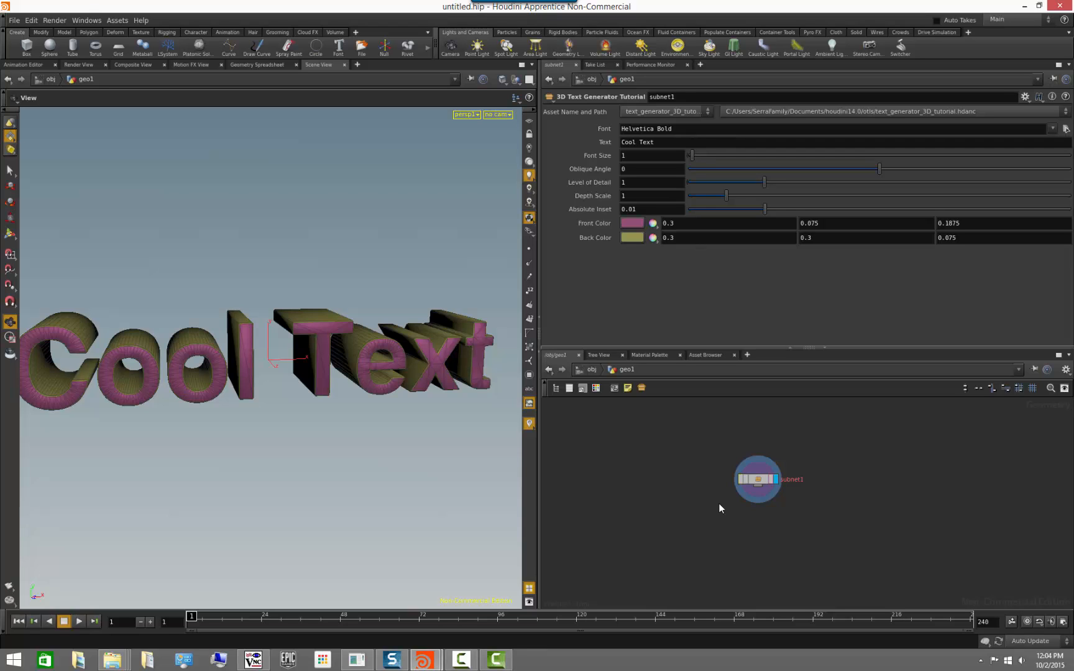
# Add separators after the Text and Absolute Inset parameters in the asset's type properties and accept them.
pyautogui.rightClick(758, 479)
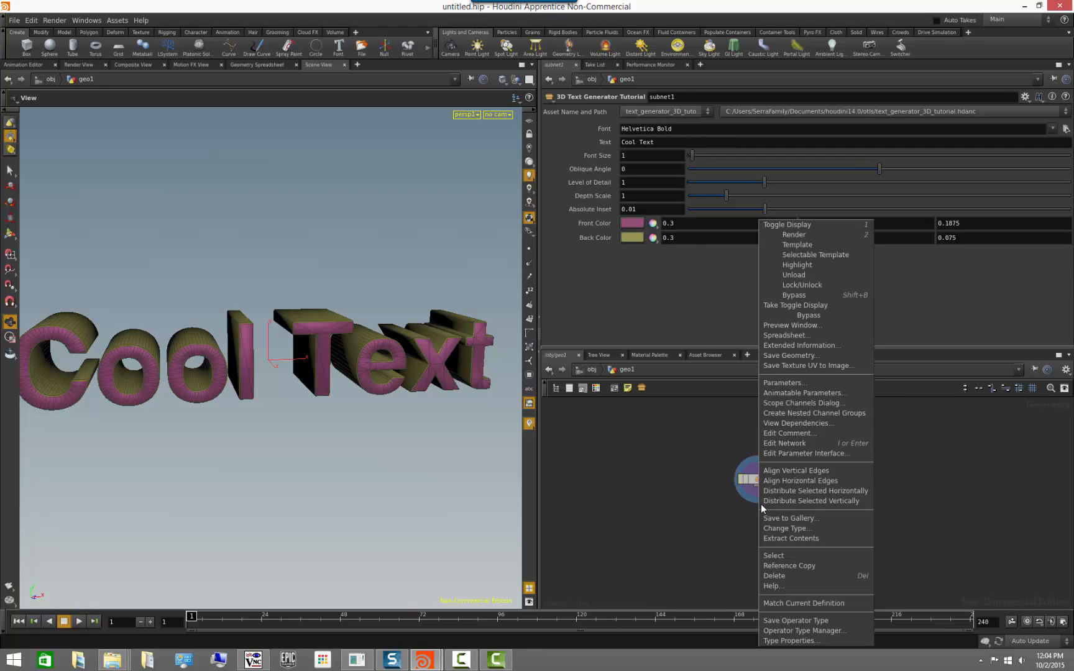
pyautogui.click(796, 620)
pyautogui.moveTo(103, 533); pyautogui.dragTo(329, 348)
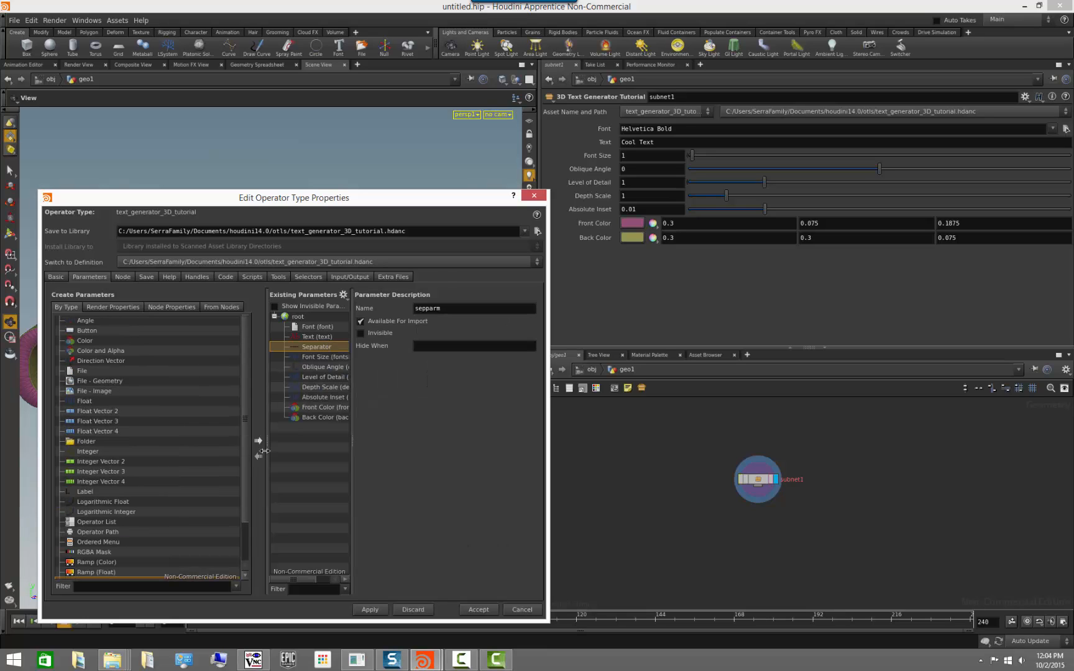
pyautogui.scroll(-2, 247, 455)
pyautogui.moveTo(101, 531); pyautogui.dragTo(335, 407)
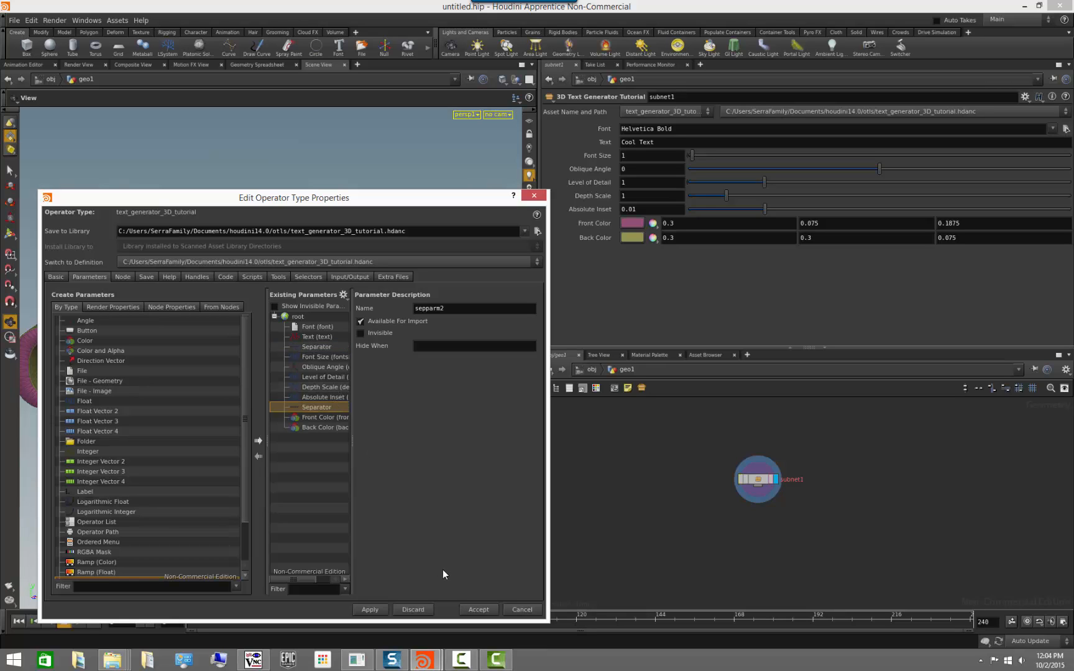
pyautogui.click(478, 609)
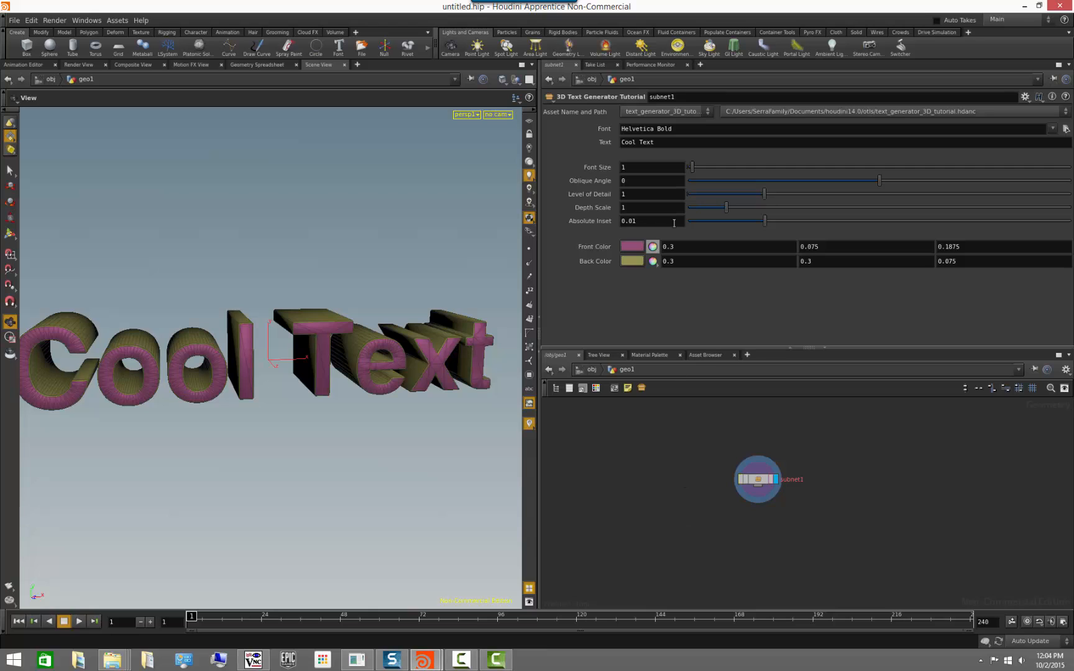
# Set the asset's Level of Detail to about 0.447, Depth Scale to about 1.57 and Oblique Angle to about 18.4.
pyautogui.moveTo(311, 251); pyautogui.dragTo(433, 297)
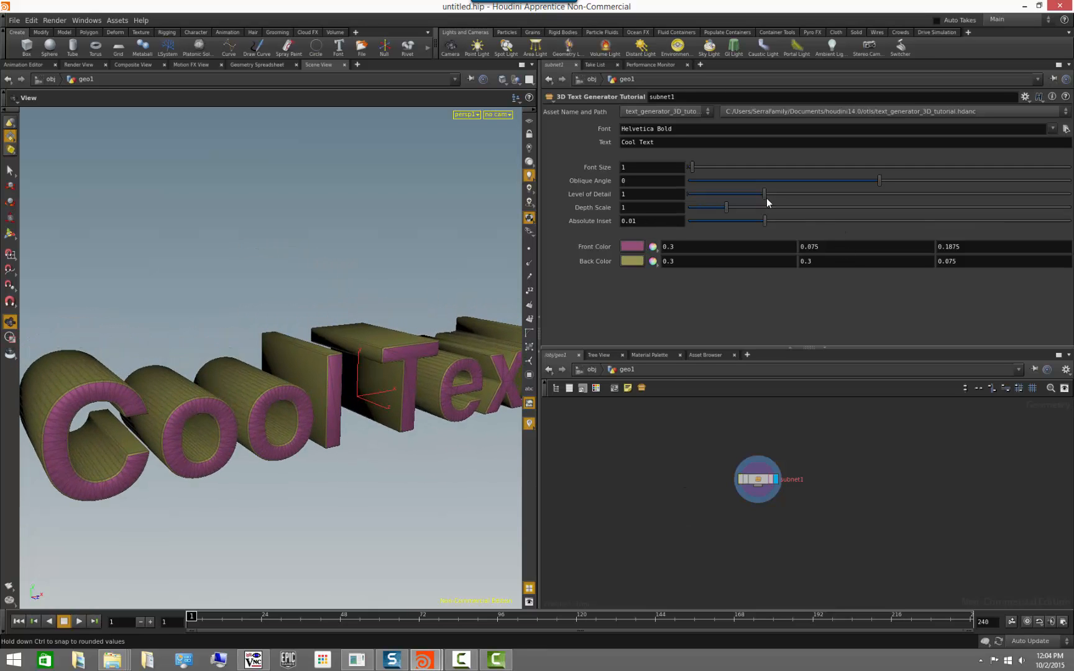
pyautogui.moveTo(765, 196)
pyautogui.mouseDown()
pyautogui.moveTo(800, 200)
pyautogui.moveTo(704, 209)
pyautogui.moveTo(766, 210)
pyautogui.moveTo(748, 210)
pyautogui.mouseUp()
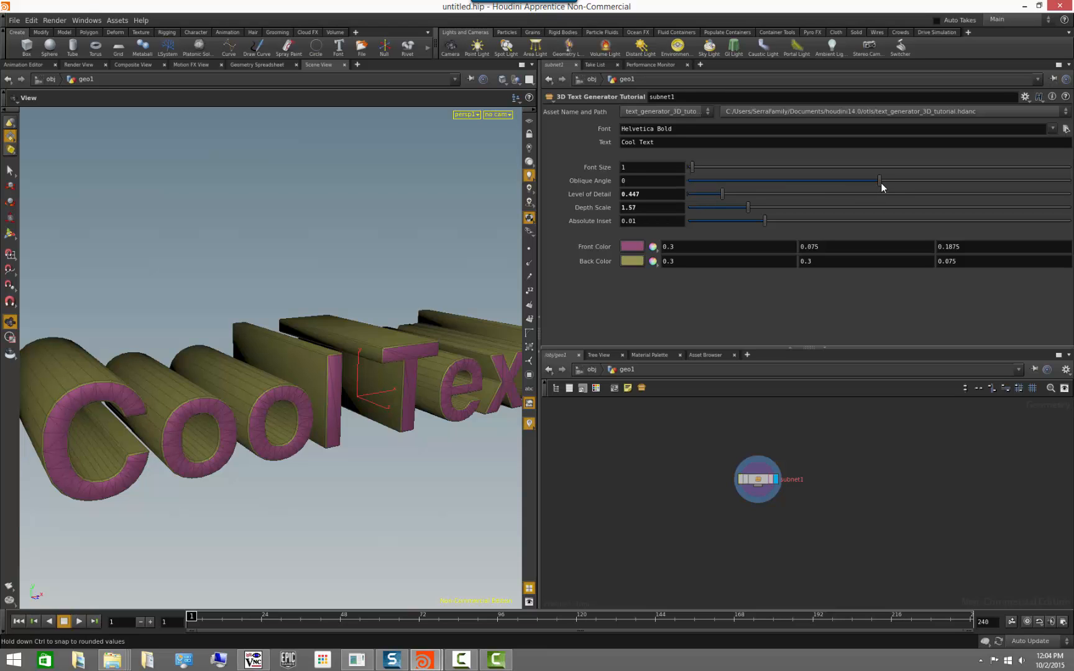
pyautogui.moveTo(880, 180); pyautogui.dragTo(915, 187)
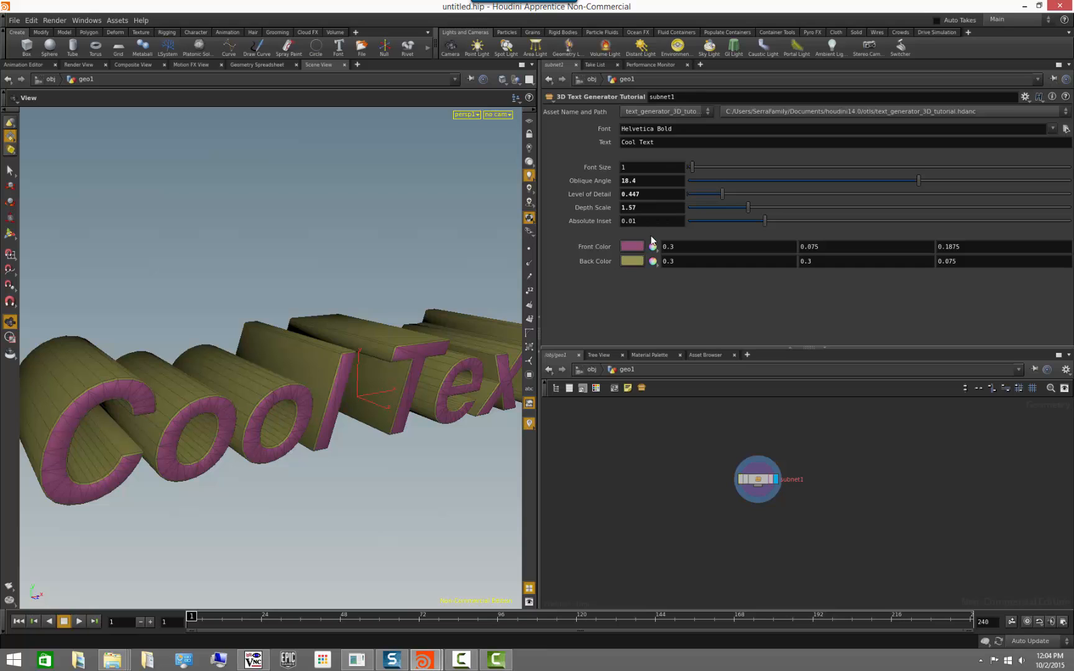
# Change the asset's font to Arial and its text to "Cool Text Generator".
pyautogui.click(1052, 128)
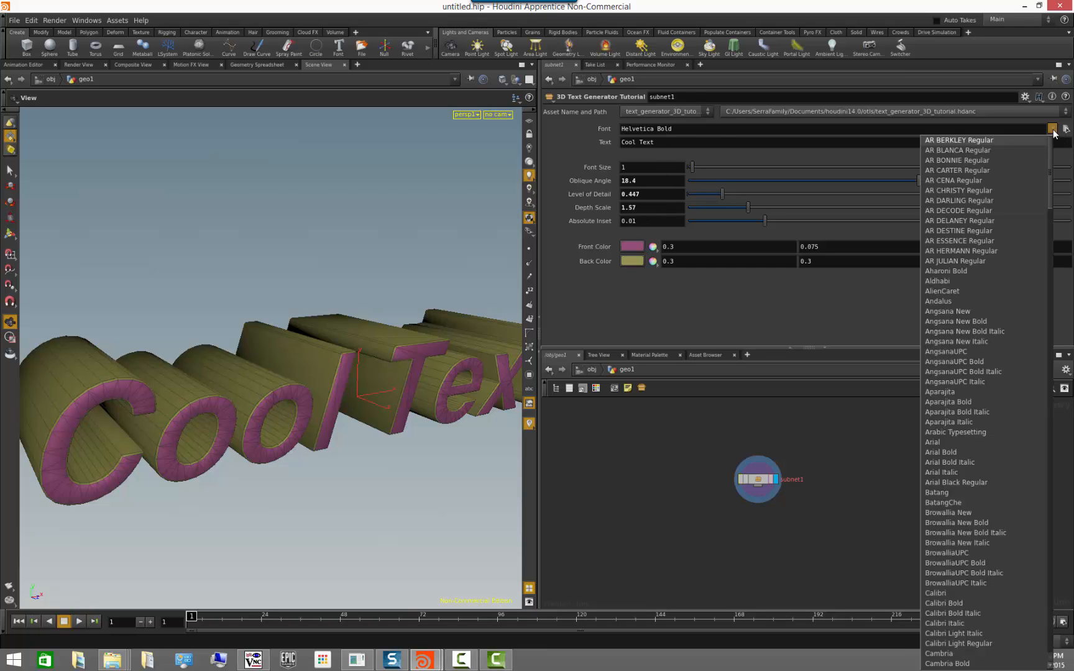
pyautogui.click(967, 441)
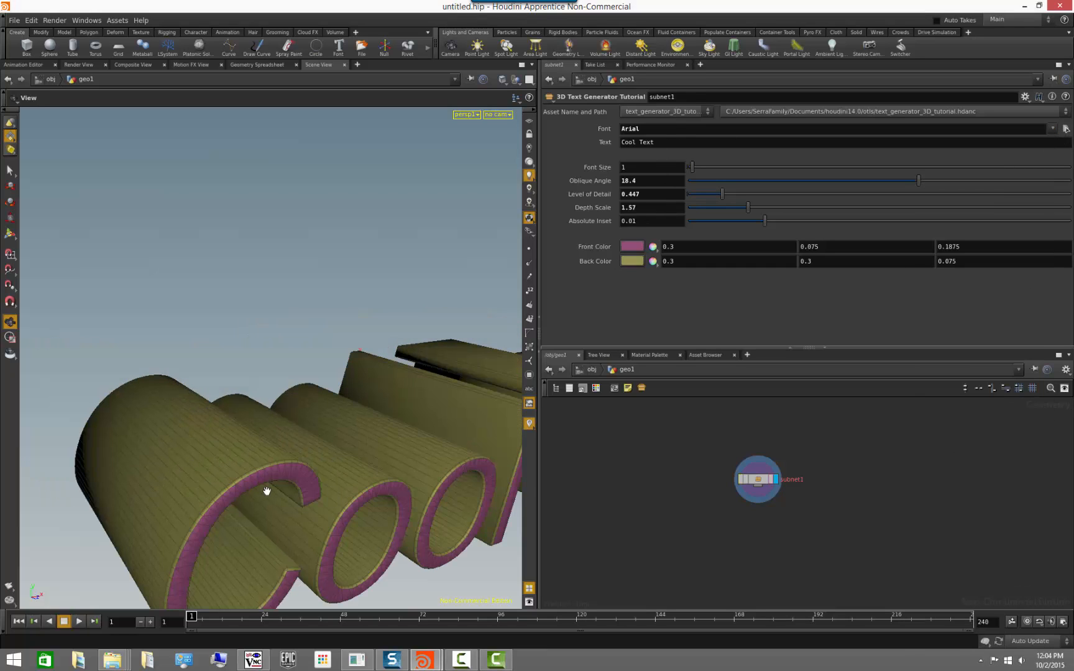
pyautogui.moveTo(299, 465); pyautogui.dragTo(332, 486, button='right')
pyautogui.moveTo(332, 486); pyautogui.dragTo(305, 474)
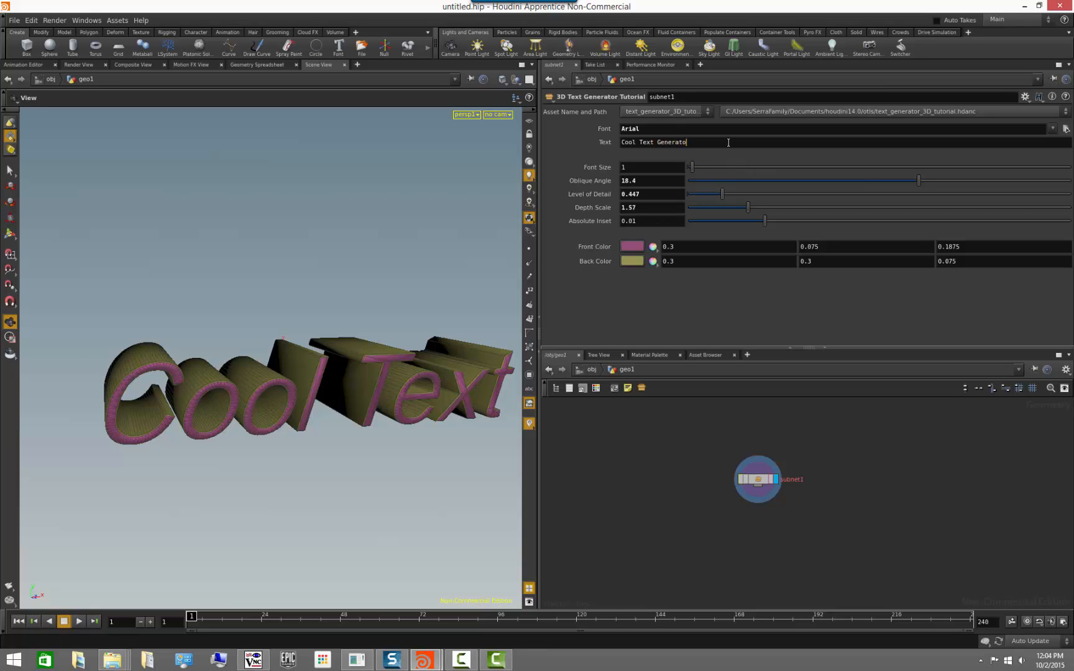
pyautogui.write('r')
pyautogui.press('Return')
# Examine the extended 3D text from several angles and close up on its front faces and edges.
pyautogui.moveTo(341, 350); pyautogui.dragTo(227, 352, button='right')
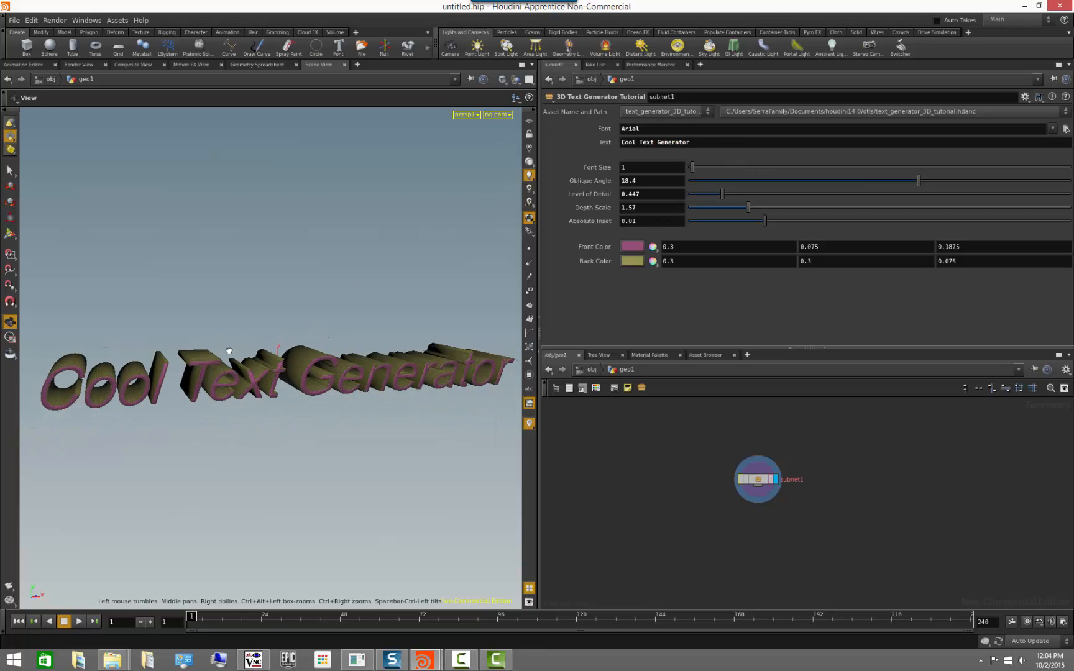
pyautogui.moveTo(228, 353); pyautogui.dragTo(249, 343)
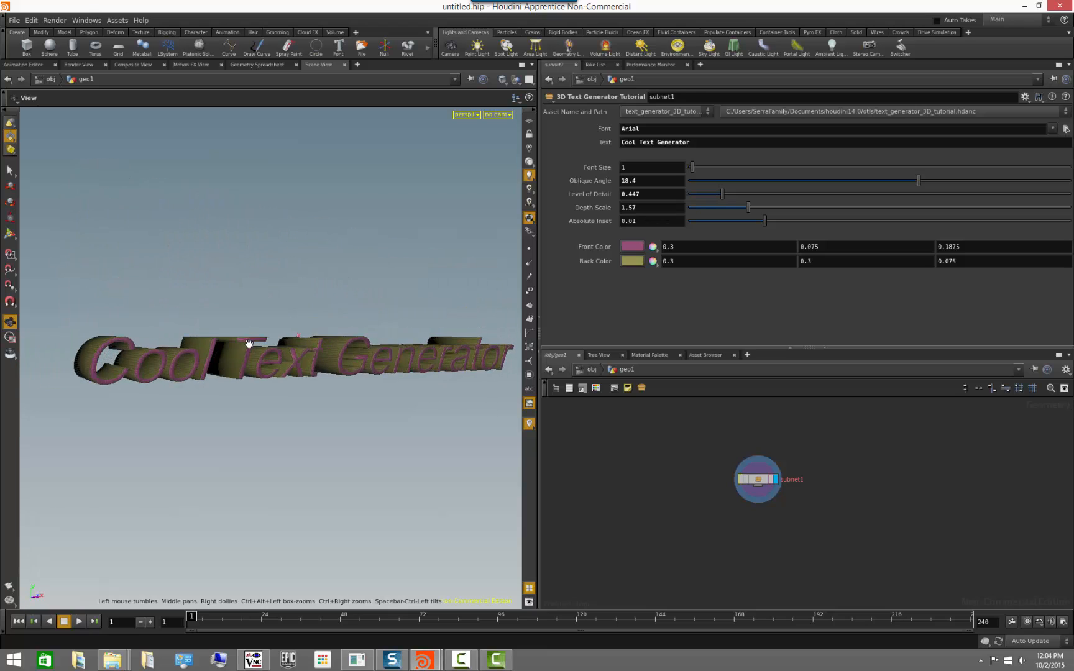
pyautogui.moveTo(249, 343); pyautogui.dragTo(453, 410, button='right')
pyautogui.moveTo(453, 411); pyautogui.dragTo(398, 426, button='middle')
pyautogui.moveTo(366, 417); pyautogui.dragTo(304, 412, button='right')
pyautogui.moveTo(304, 412); pyautogui.dragTo(328, 352, button='middle')
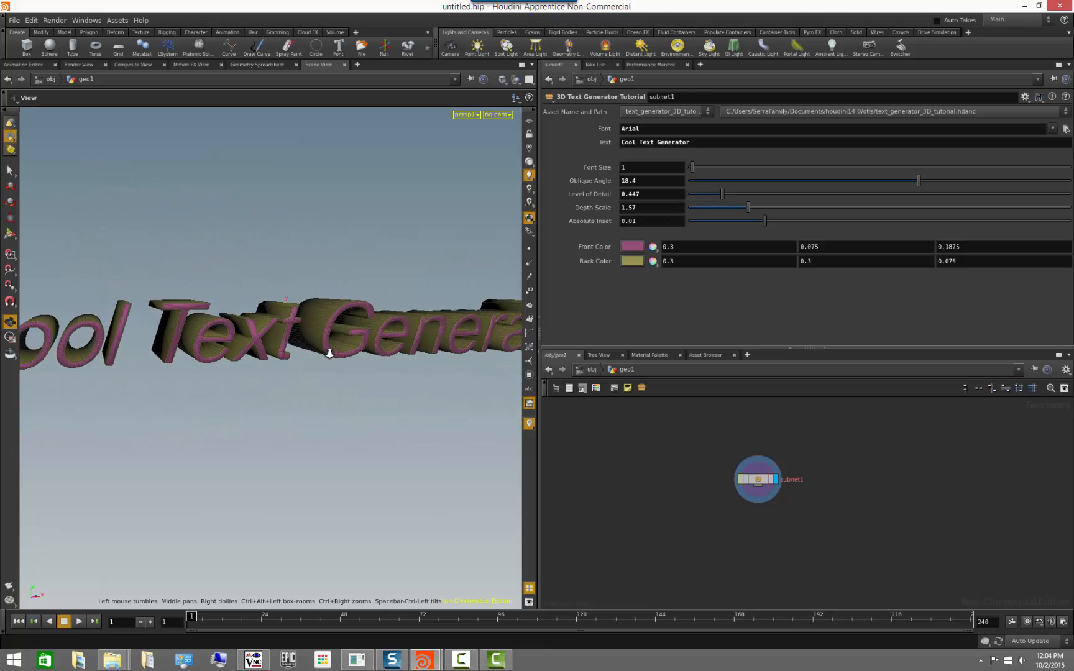
pyautogui.moveTo(328, 352); pyautogui.dragTo(298, 348, button='right')
pyautogui.moveTo(293, 308); pyautogui.dragTo(322, 312)
pyautogui.moveTo(322, 312); pyautogui.dragTo(555, 331, button='right')
pyautogui.moveTo(438, 331); pyautogui.dragTo(445, 369)
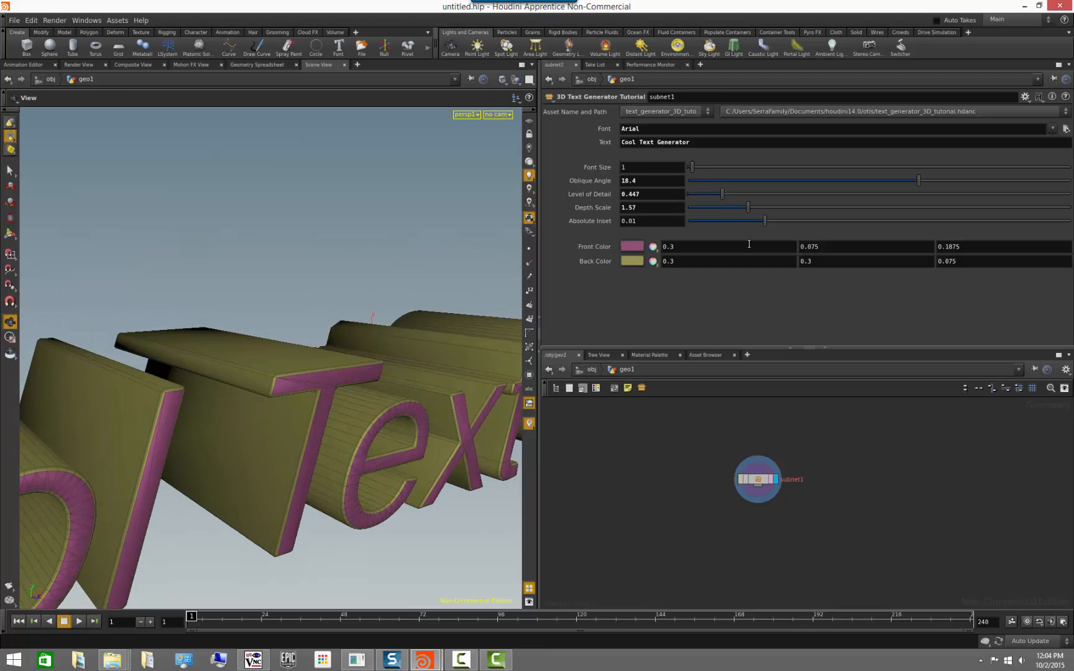
# Increase the asset's Absolute Inset to about 0.01457.
pyautogui.moveTo(763, 223); pyautogui.dragTo(801, 228)
pyautogui.moveTo(383, 472); pyautogui.dragTo(238, 465)
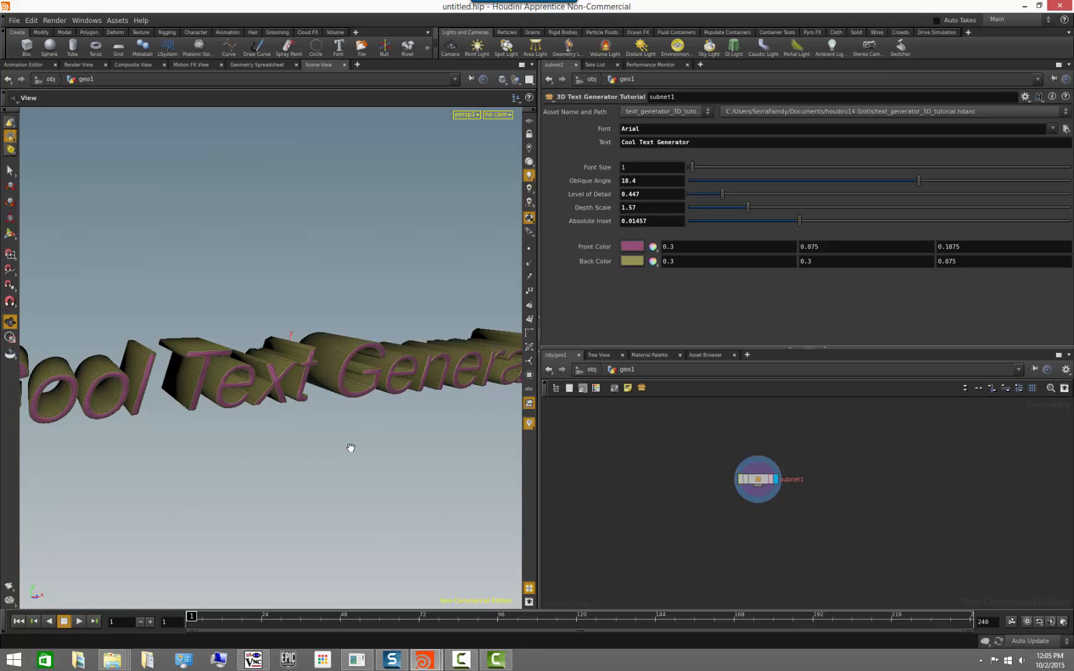
pyautogui.moveTo(347, 450); pyautogui.dragTo(319, 450)
pyautogui.moveTo(318, 451); pyautogui.dragTo(282, 467, button='right')
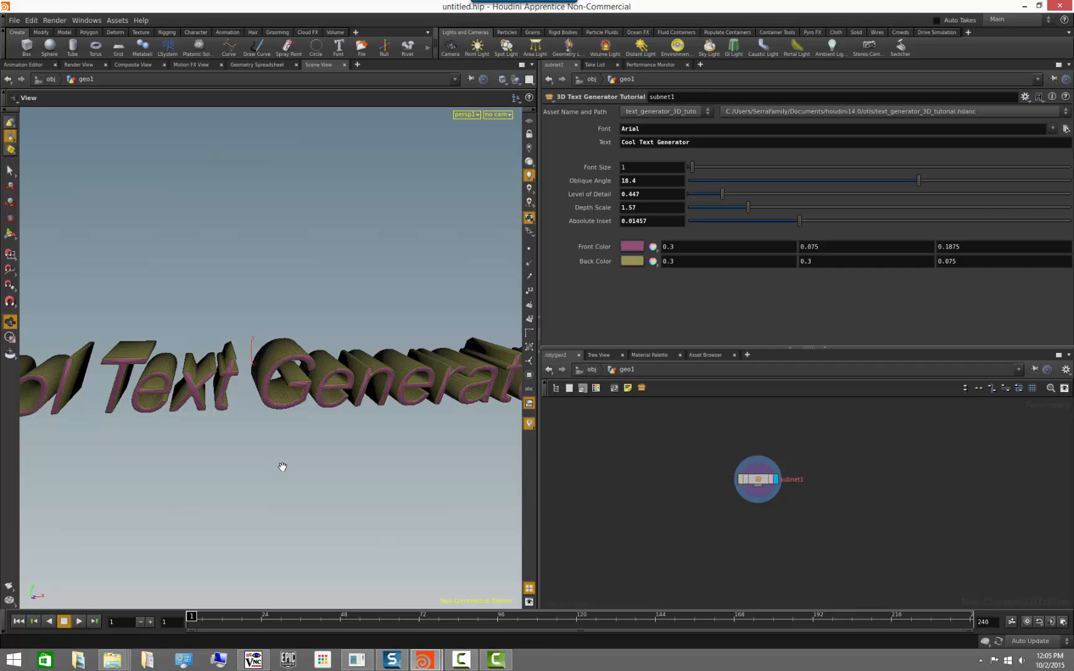
# Save the operator type of the subnet1 asset and match the node to its current definition.
pyautogui.moveTo(834, 521); pyautogui.dragTo(798, 519, button='middle')
pyautogui.scroll(2, 798, 519)
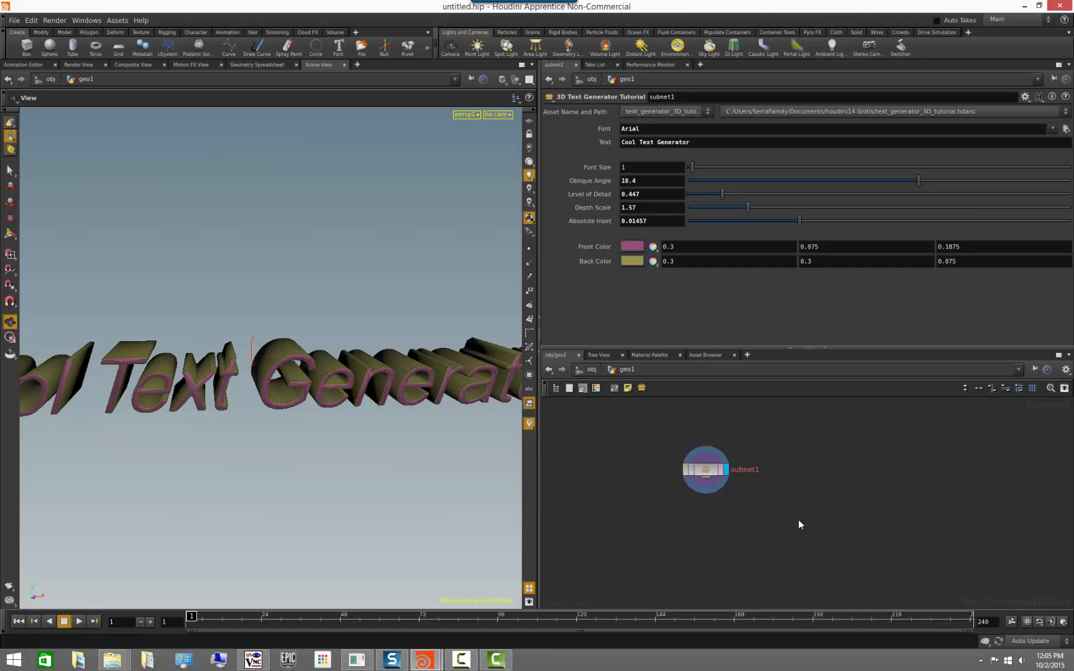
pyautogui.rightClick(700, 471)
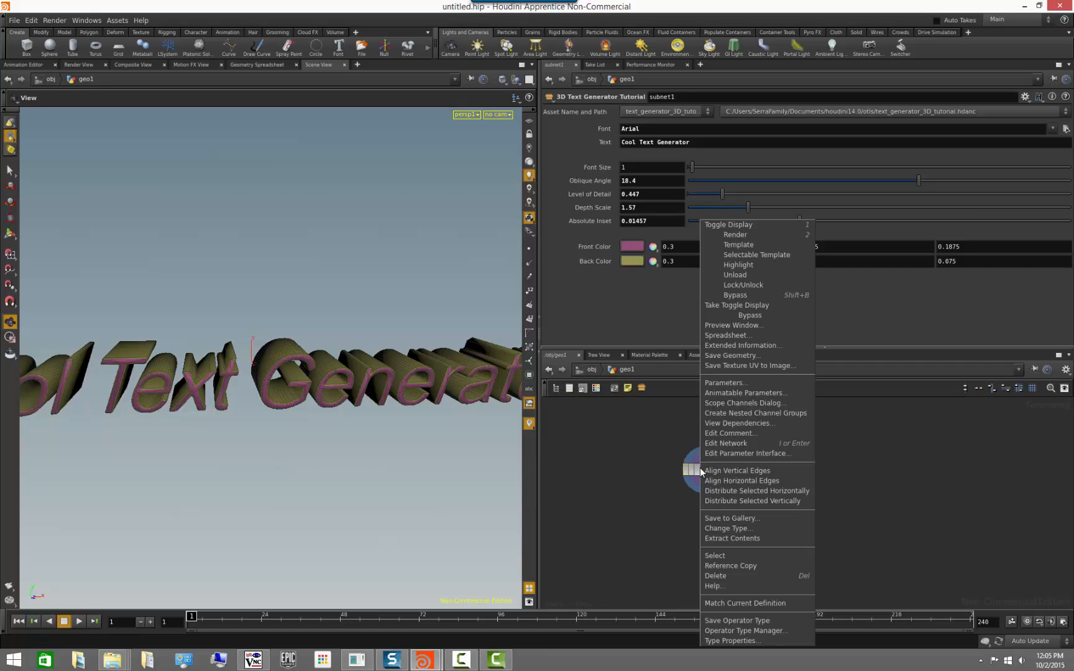
pyautogui.click(762, 620)
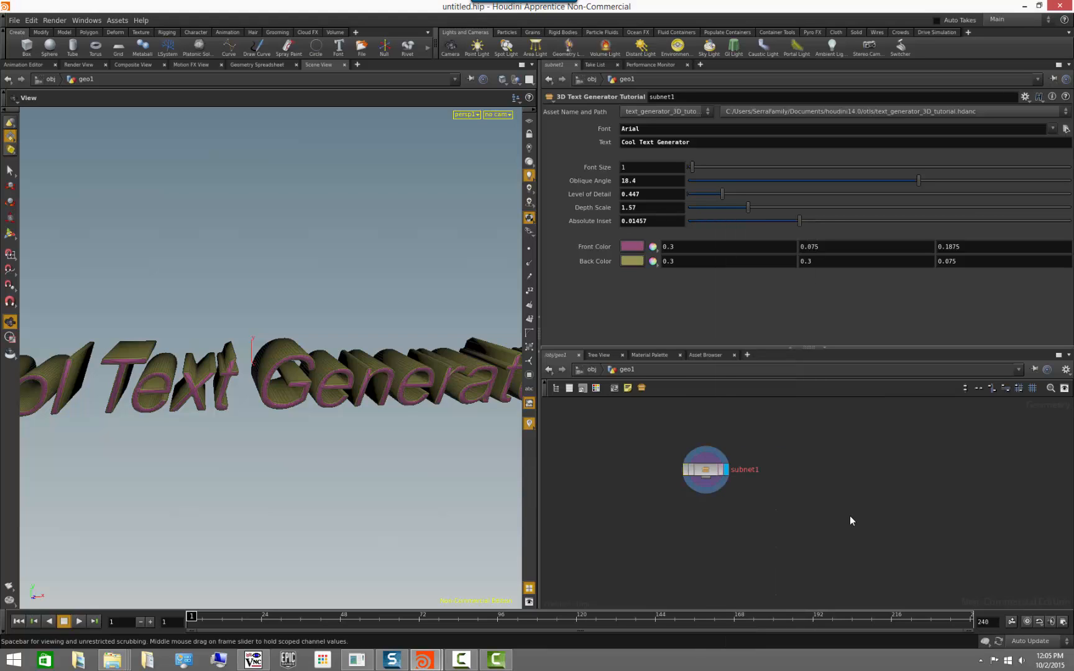
pyautogui.rightClick(709, 473)
pyautogui.click(779, 600)
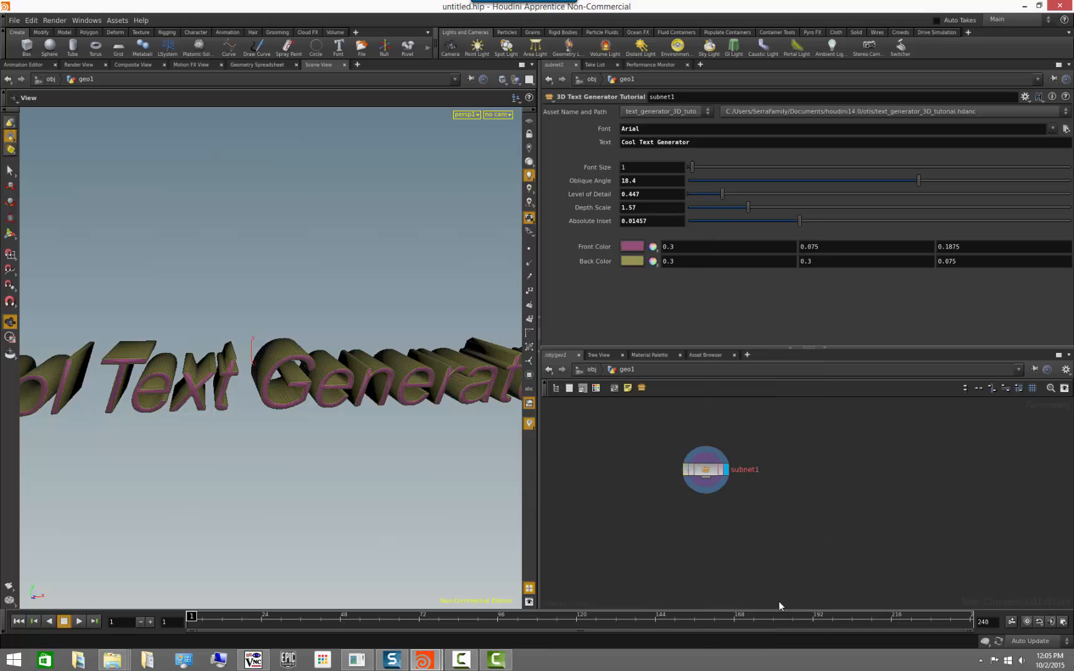
pyautogui.moveTo(395, 446); pyautogui.dragTo(239, 446, button='right')
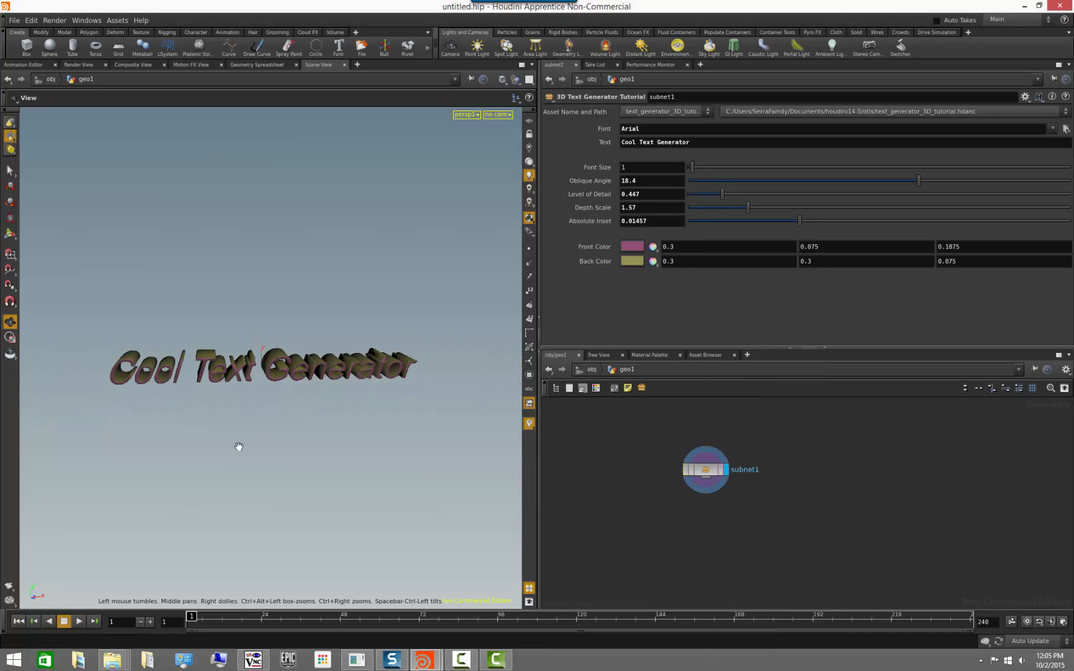
pyautogui.moveTo(238, 447); pyautogui.dragTo(355, 492)
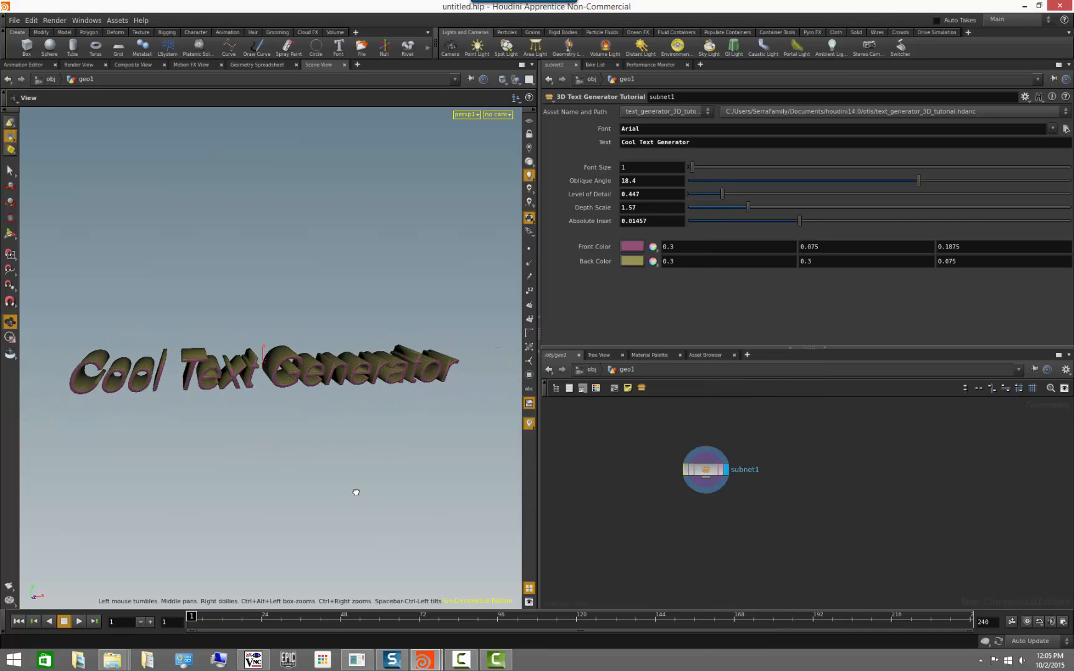